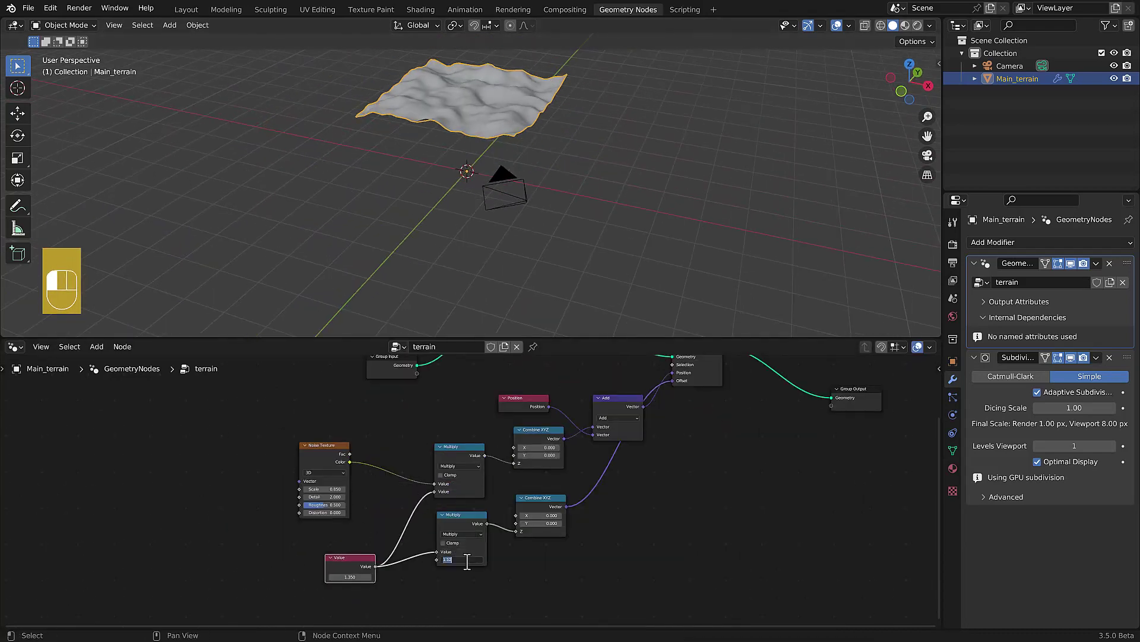
Step: Feed the terrain node group into the Distribute Points on Faces node and link its points to Join Geometry
key(n)
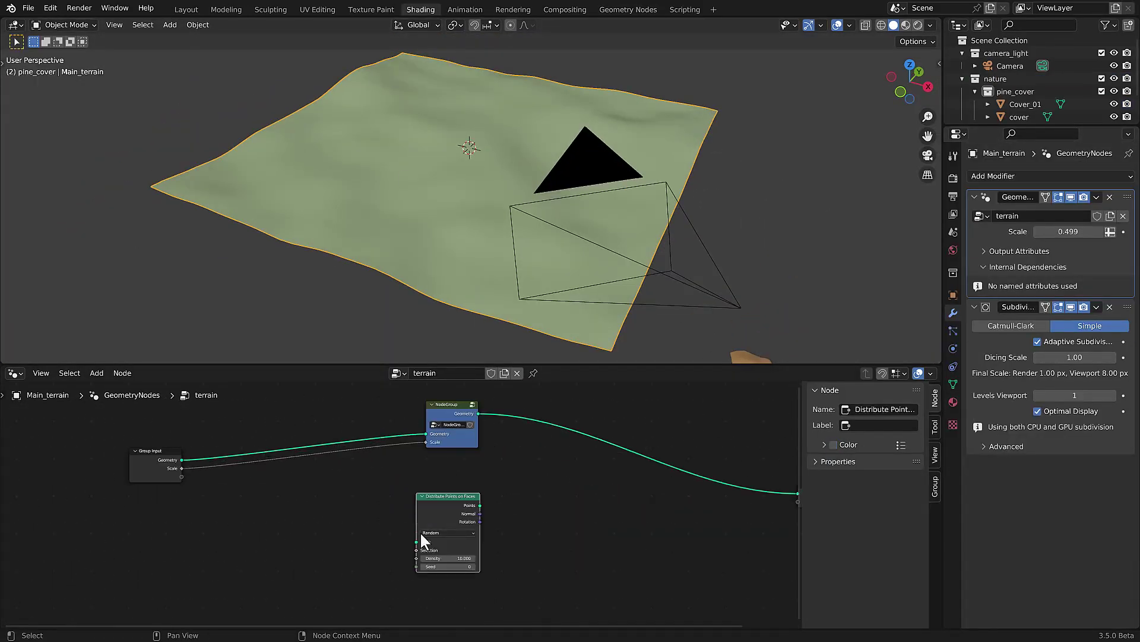
drag(479, 413, 485, 536)
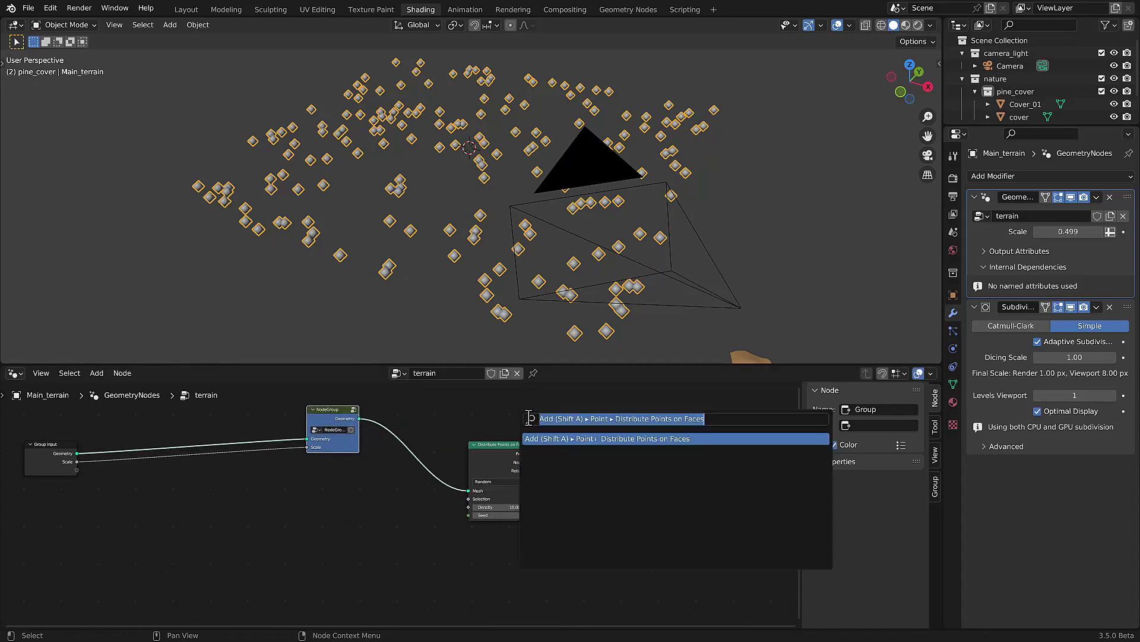
drag(532, 483, 604, 504)
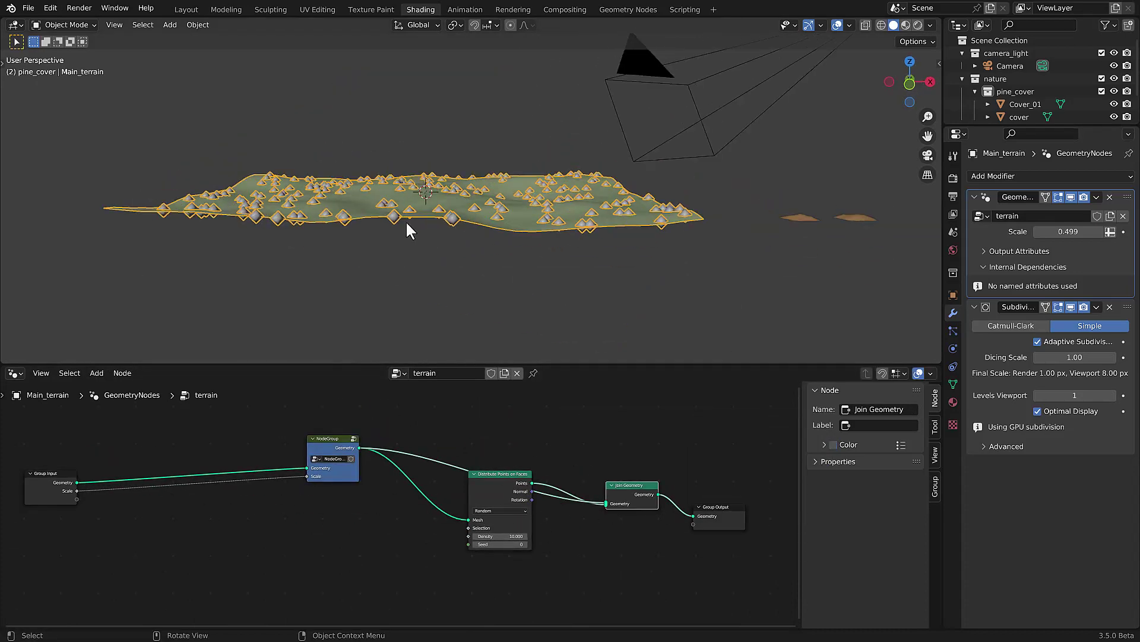
key(F3)
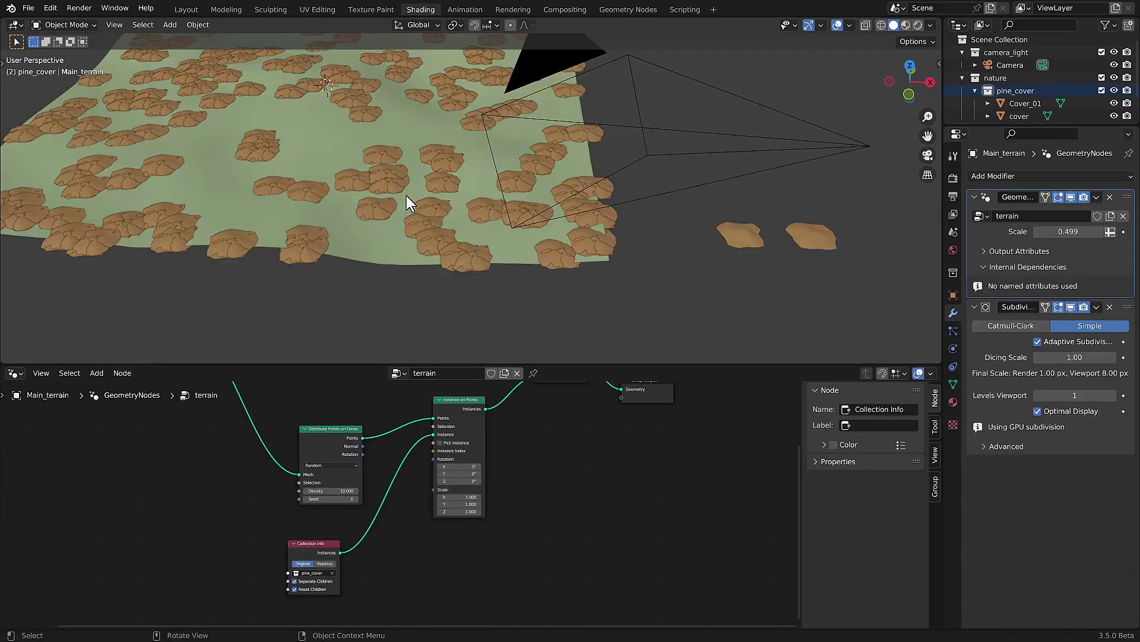
Step: Set the Distribute Points on Faces distribution method to Poisson Disk
middle_drag(406, 195, 391, 460)
click(438, 464)
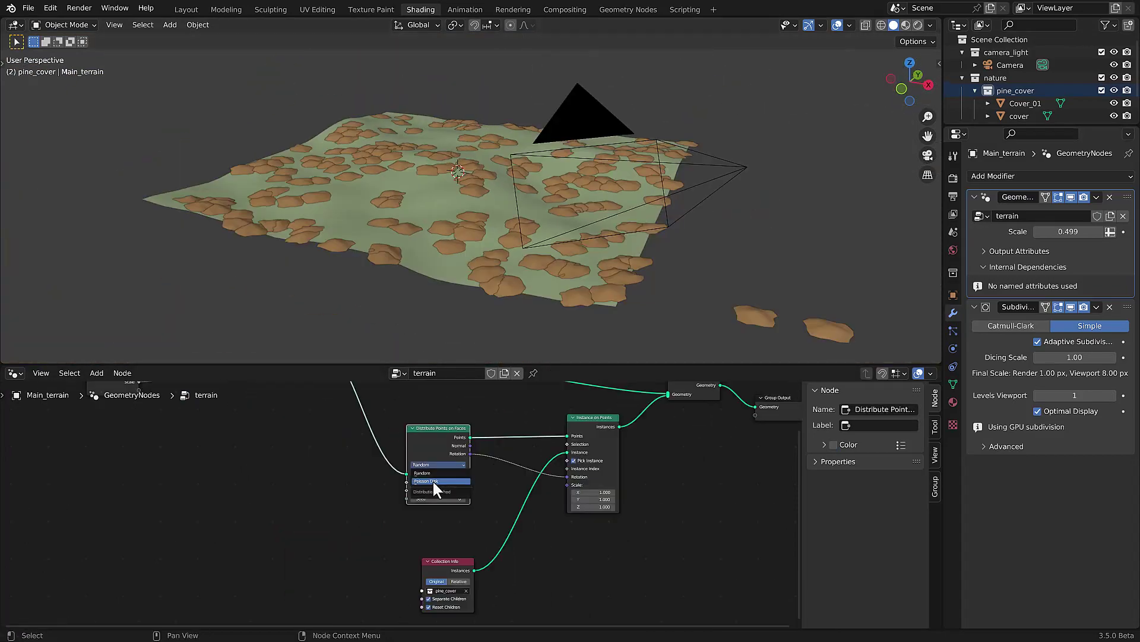
click(432, 480)
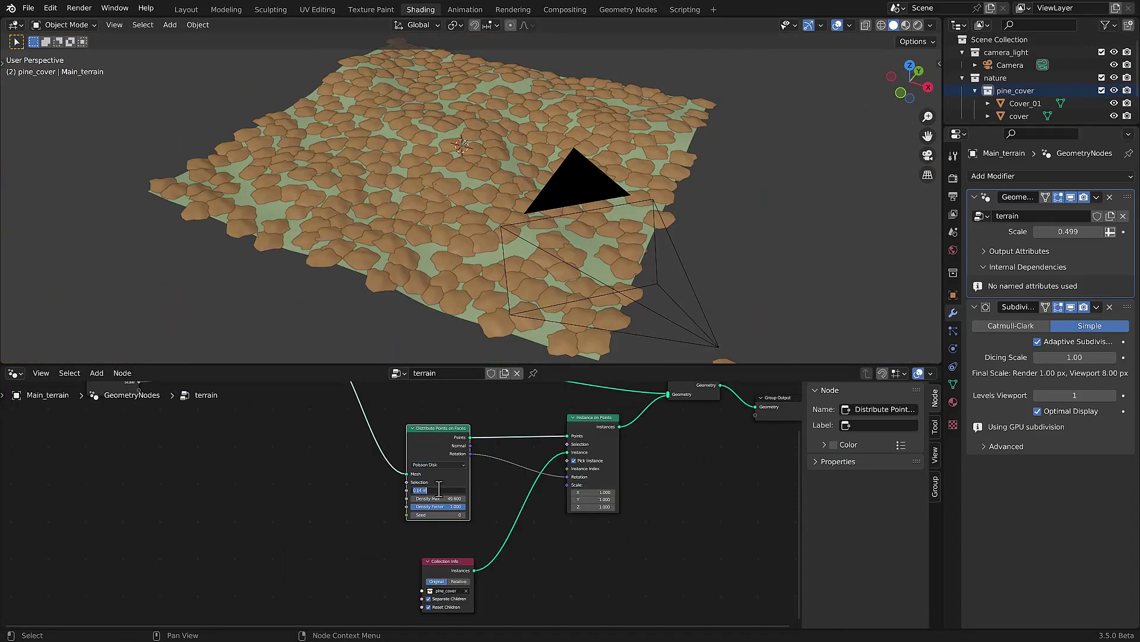
Step: Render the leaf-covered terrain from the camera view and inspect the rendered ground up close
middle_drag(475, 249, 506, 265)
key(KP_0)
key(F12)
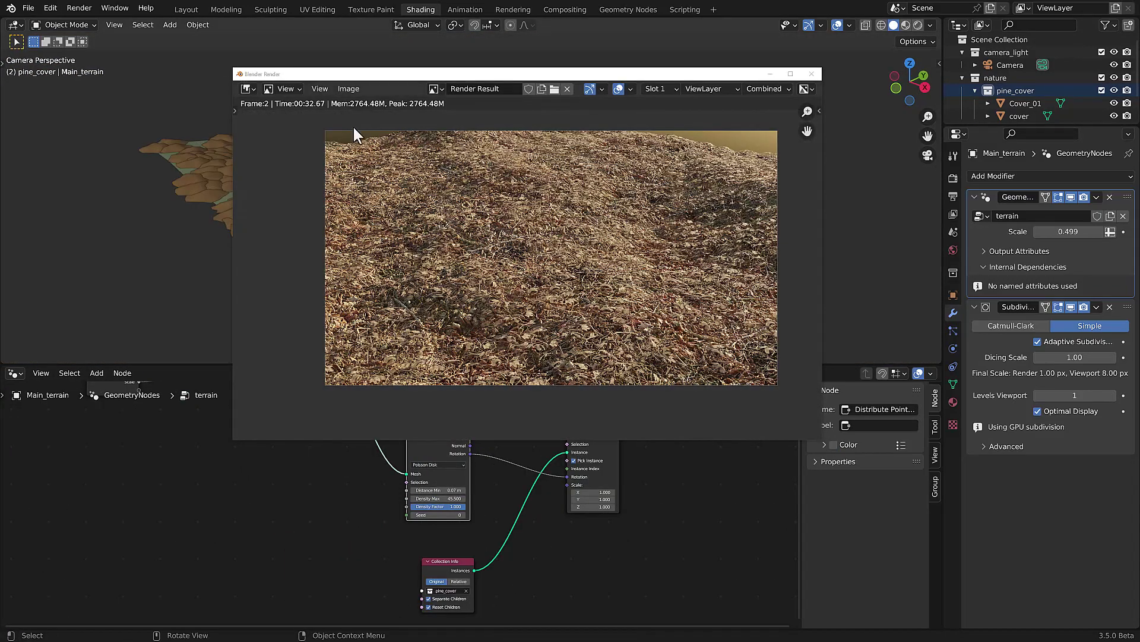
scroll(500, 223, up, 1)
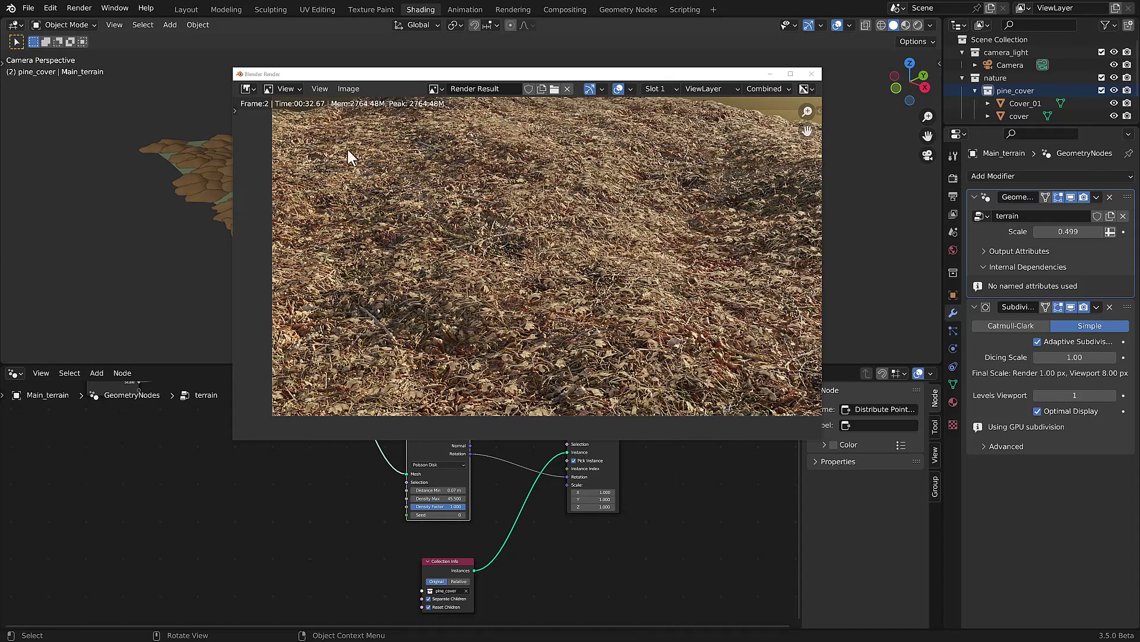
Step: Vary the rock scatter by raising its Distribute Points seed and increase the branches_VP density on the terrain modifier
key(KP_0)
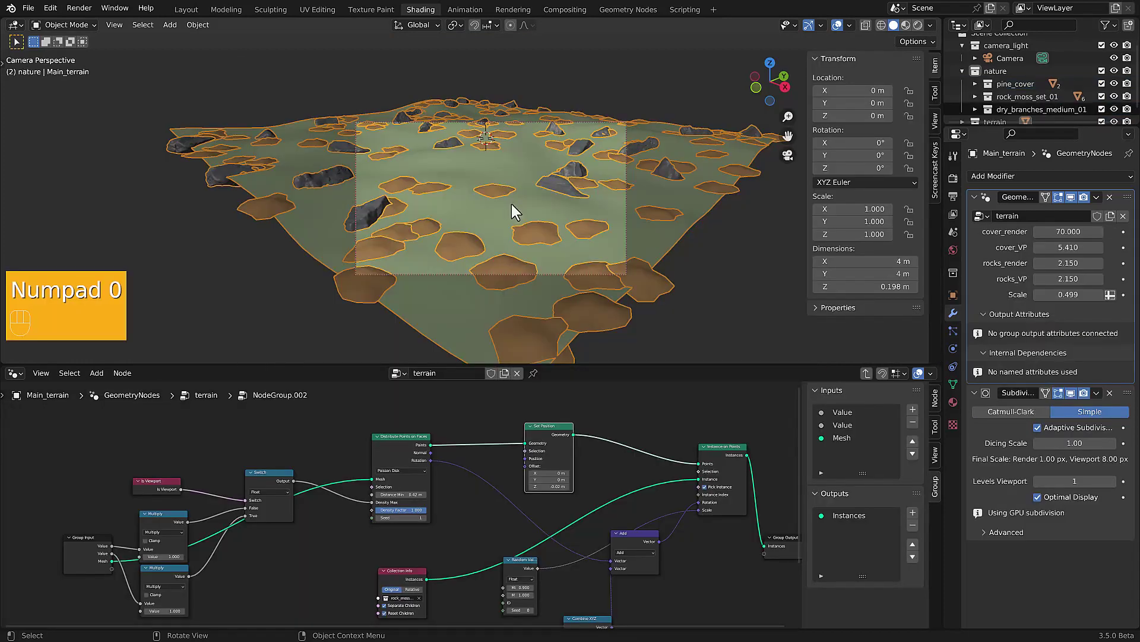
click(423, 515)
click(422, 514)
click(422, 514)
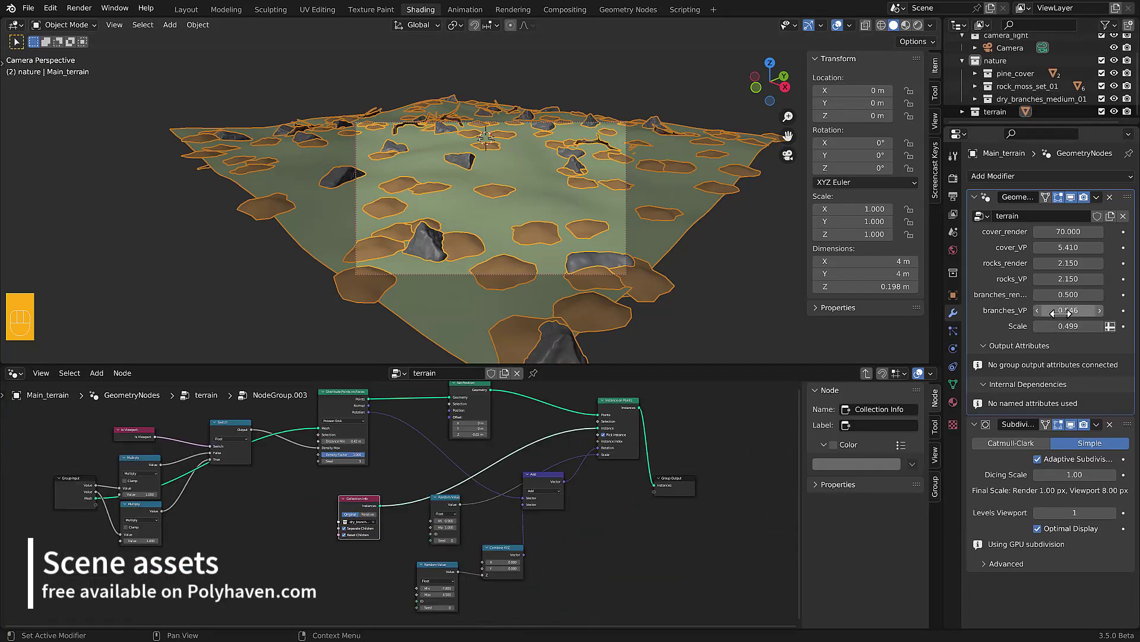
drag(1061, 313, 1096, 313)
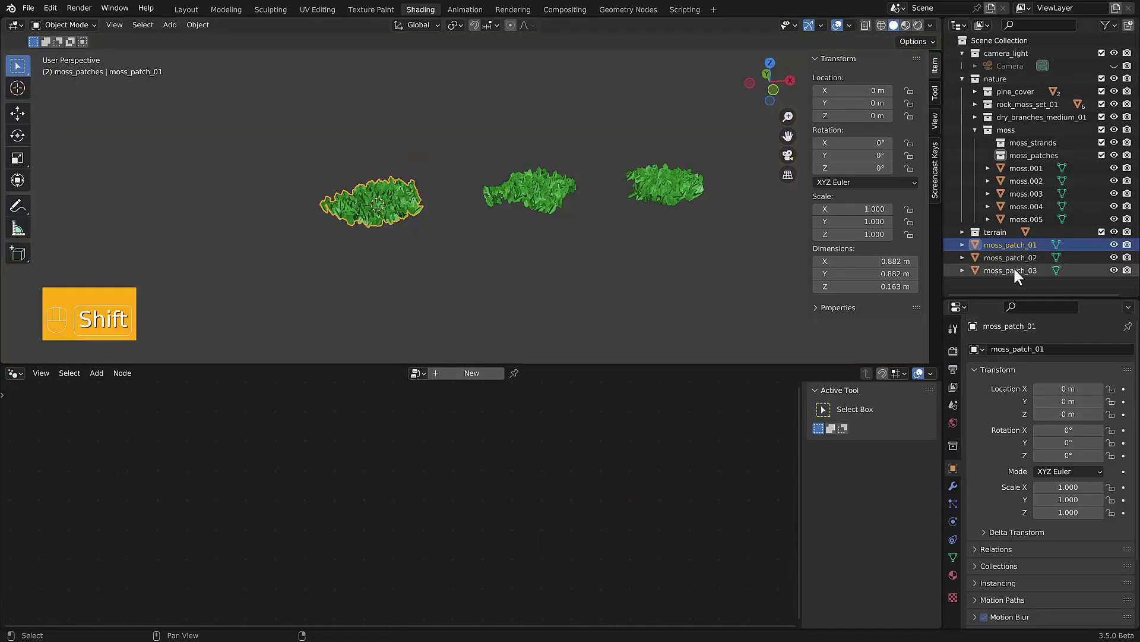
Step: Move the three moss patch objects into the moss_patches collection and moss.001 to moss.005 into moss_strands
shift+click(1013, 267)
drag(1011, 256, 1039, 156)
click(1031, 206)
shift+click(1031, 258)
drag(1031, 258, 1033, 142)
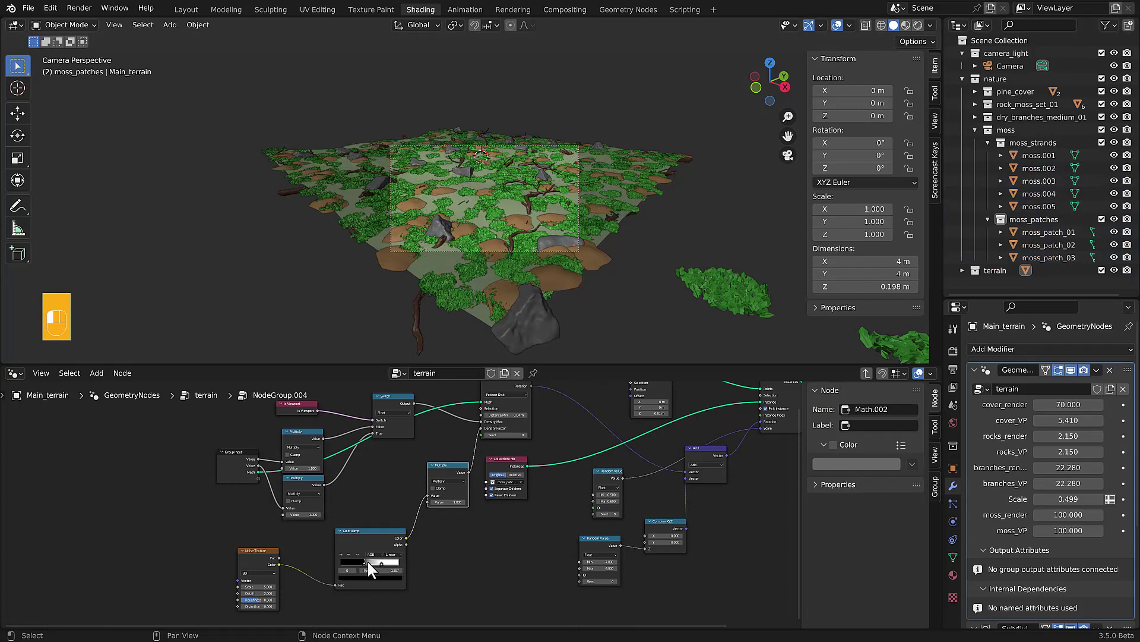
Step: Move the light stop of the moss scatter's ColorRamp slightly closer to the dark stop
drag(381, 562, 376, 563)
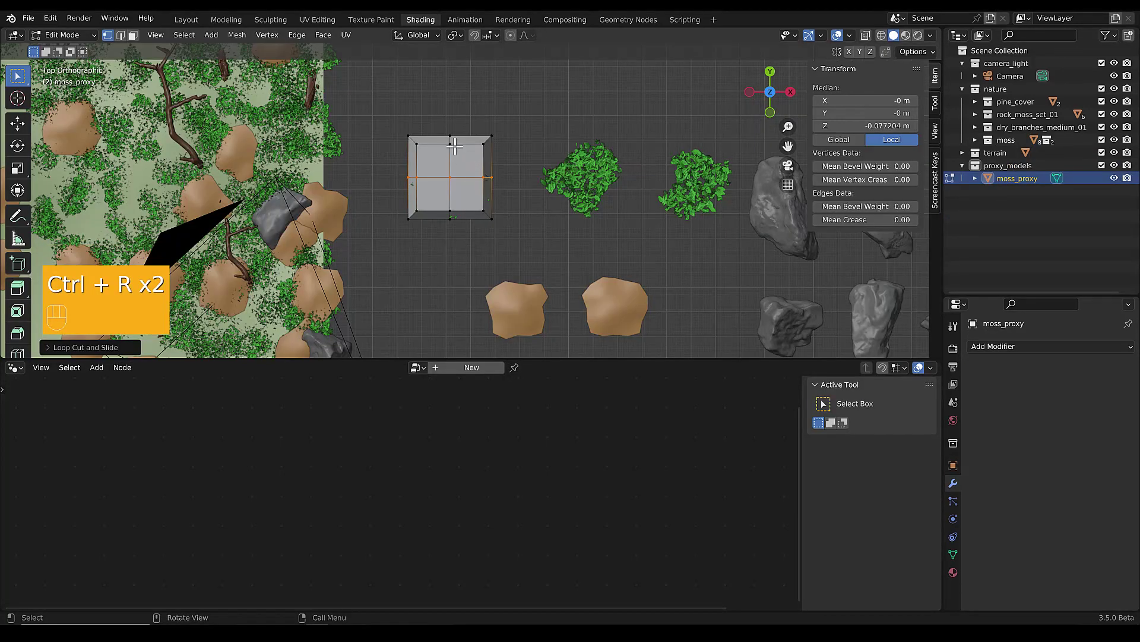
Step: In wireframe shading, move the two rear corners of the moss_proxy mesh to follow the moss patch outline
key(z)
key(b)
drag(426, 150, 389, 125)
key(g)
click(394, 131)
key(b)
drag(501, 148, 470, 131)
key(g)
click(468, 136)
Step: Move the two front corners of the moss_proxy mesh to fit the moss patch outline and return to solid shading
key(b)
key(g)
drag(504, 226, 394, 201)
click(461, 193)
key(b)
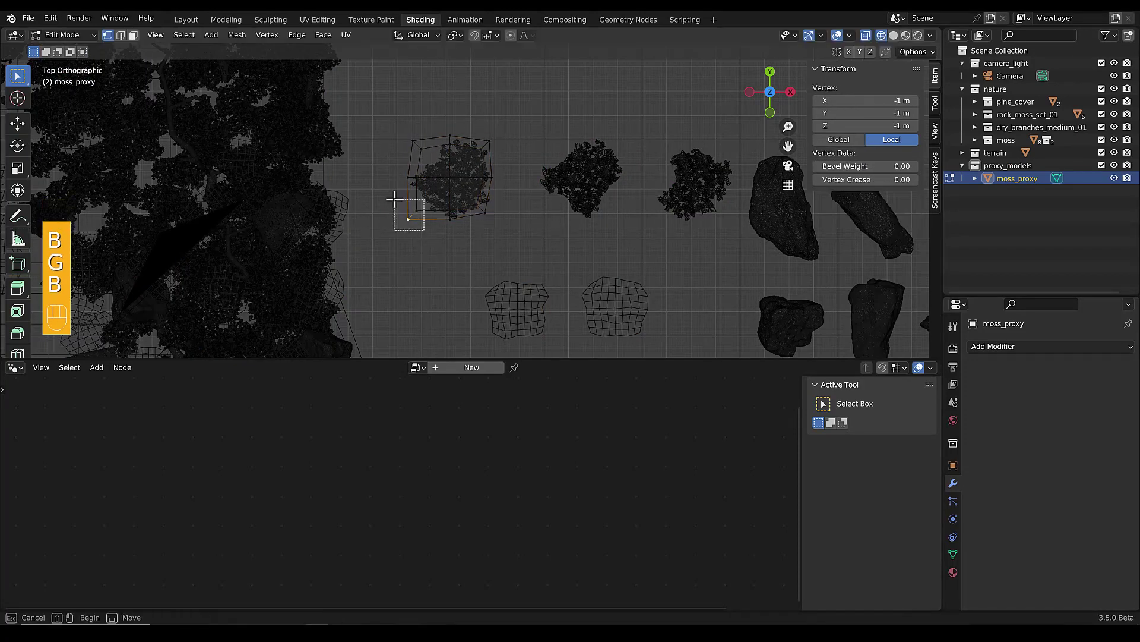
key(g)
key(z)
click(497, 261)
mouse_move(497, 262)
middle_down()
mouse_move(493, 99)
mouse_move(448, 184)
mouse_move(452, 212)
middle_up()
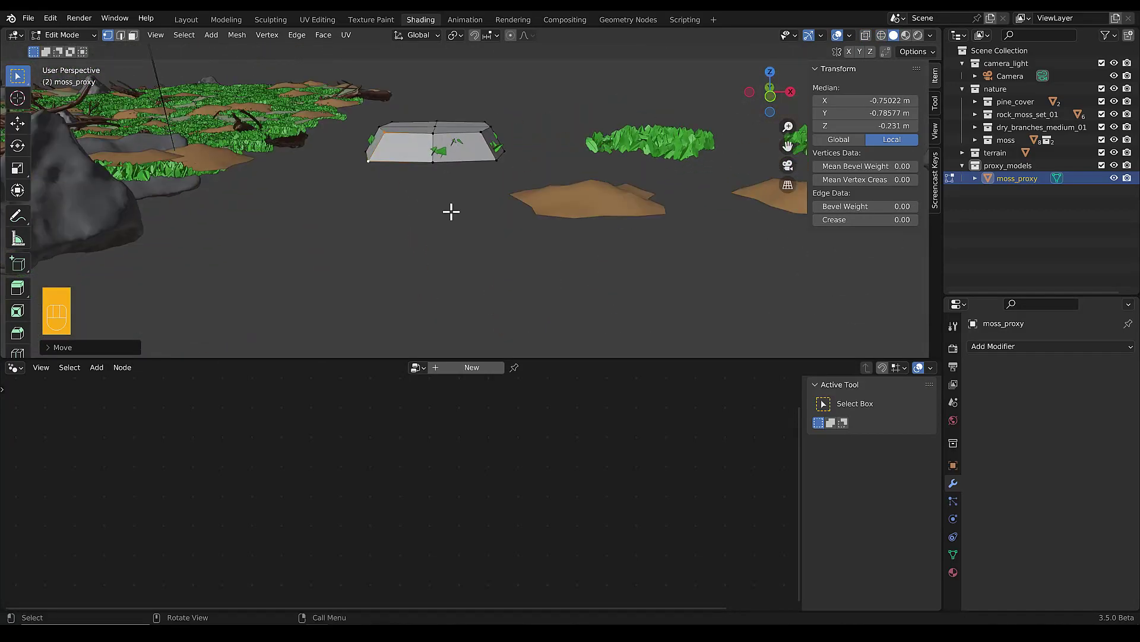
Step: Sample the green of the neighbouring moss patch as the moss_proxy material's viewport display colour
key(KP_7)
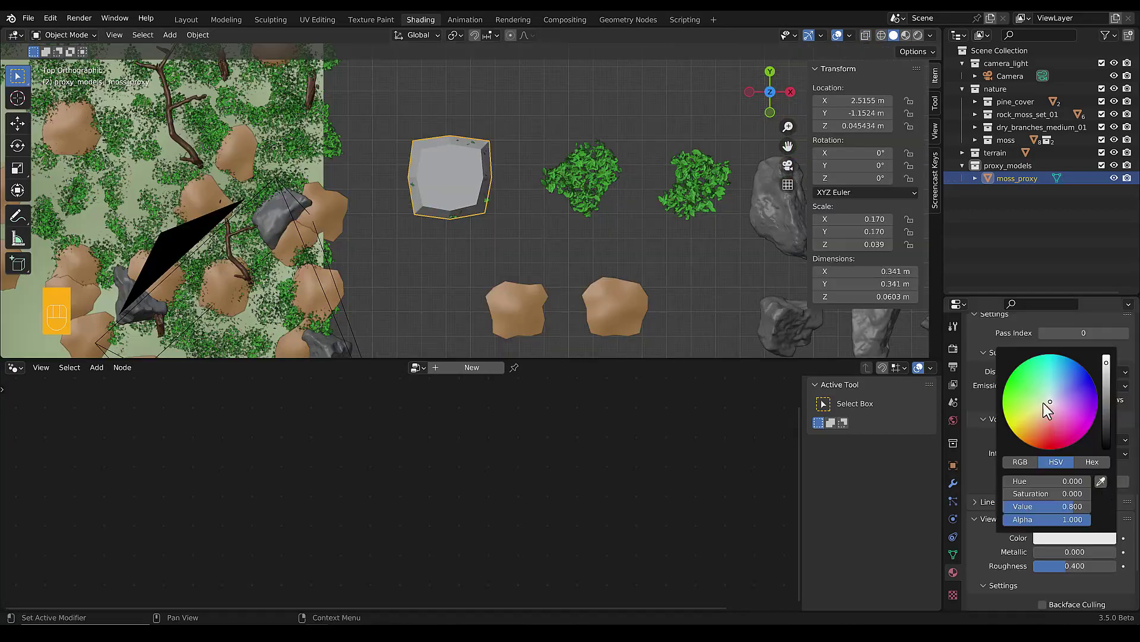
click(1100, 479)
click(586, 181)
middle_drag(593, 172, 494, 169)
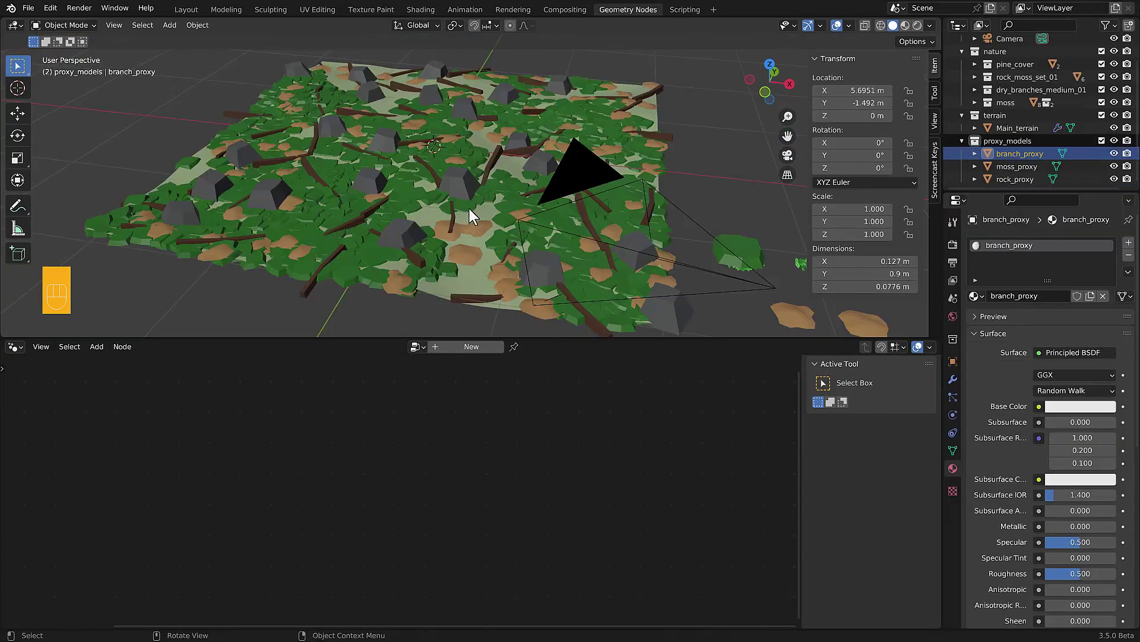
Step: Append the objects fir_01, fir_02 and fir_03 from fir_roots.blend into the fir_roots collection
key(KP_0)
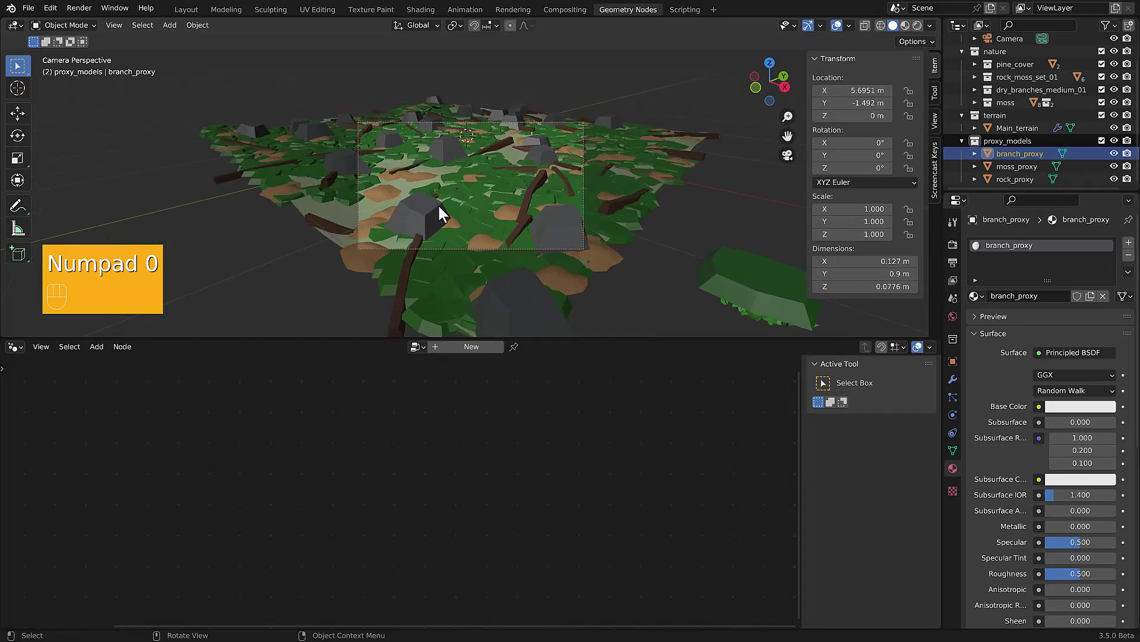
key(shift+F1)
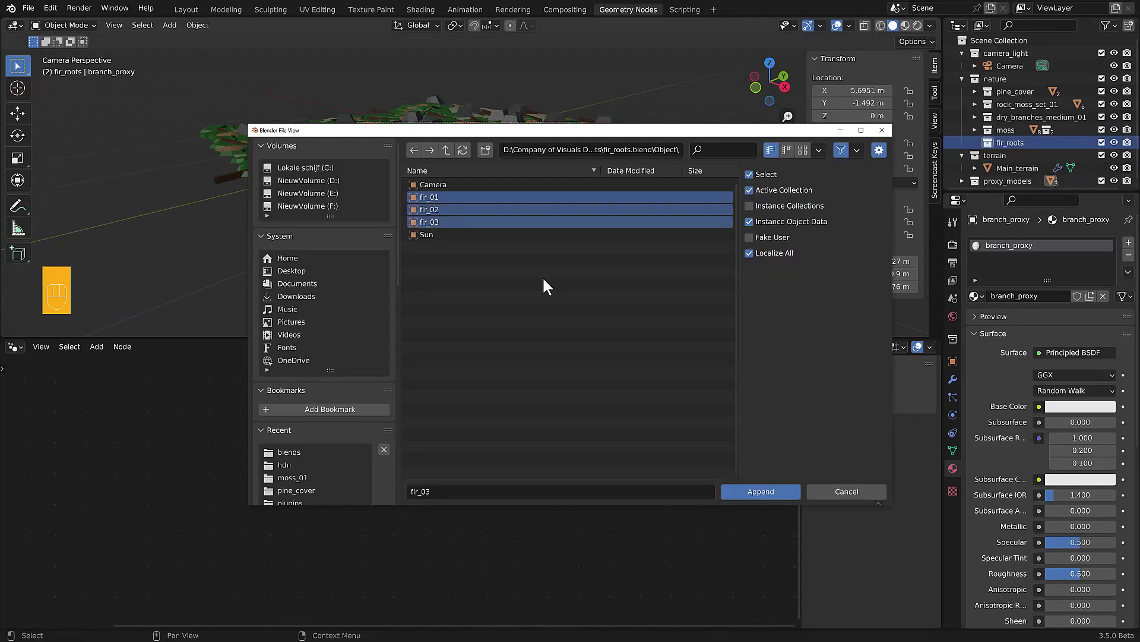
Step: Apply the transforms of the three fir trunks and spread them over the forest floor from the top view
key(KP_1)
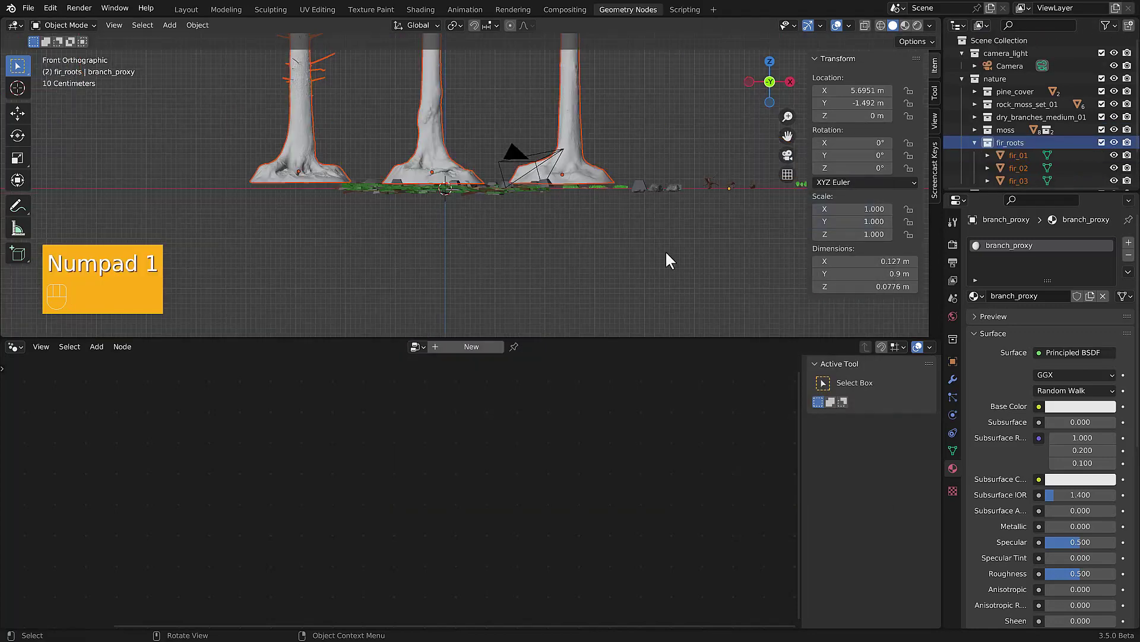
key(ctrl+a)
key(KP_7)
key(g)
key(g)
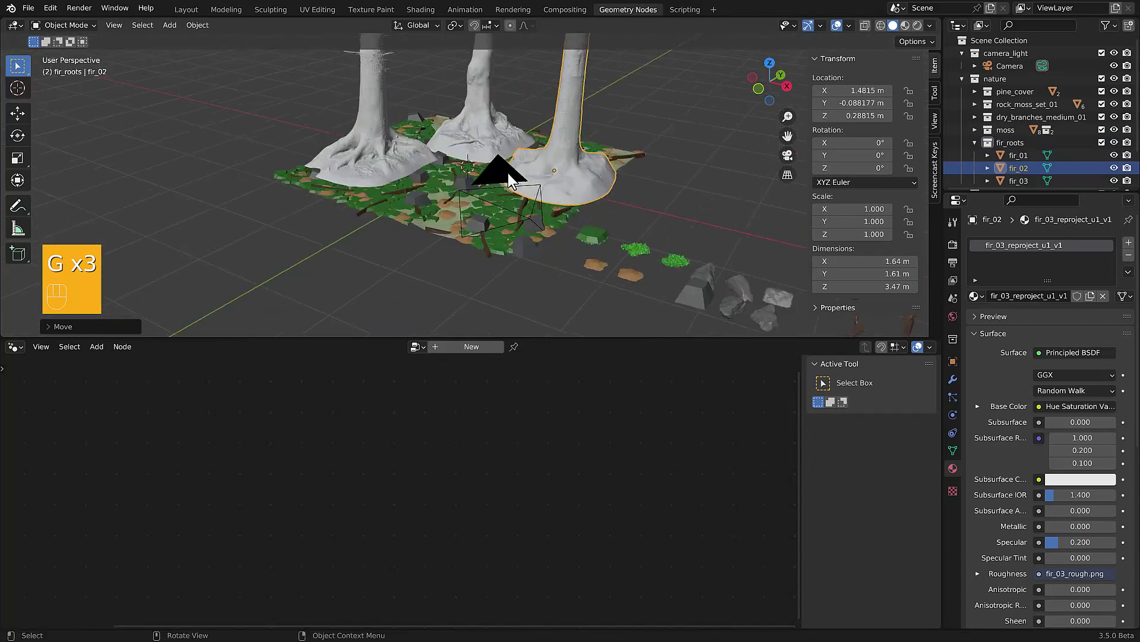
Step: In the camera view, lower the fir_03 trunk along Z so its roots sit in the ground
key(KP_0)
click(360, 111)
key(g)
key(z)
click(360, 137)
Step: Scale the fir trunks to about 0.817 and lower fir_02 along Z towards the ground
key(s)
click(611, 142)
key(g)
key(z)
click(610, 172)
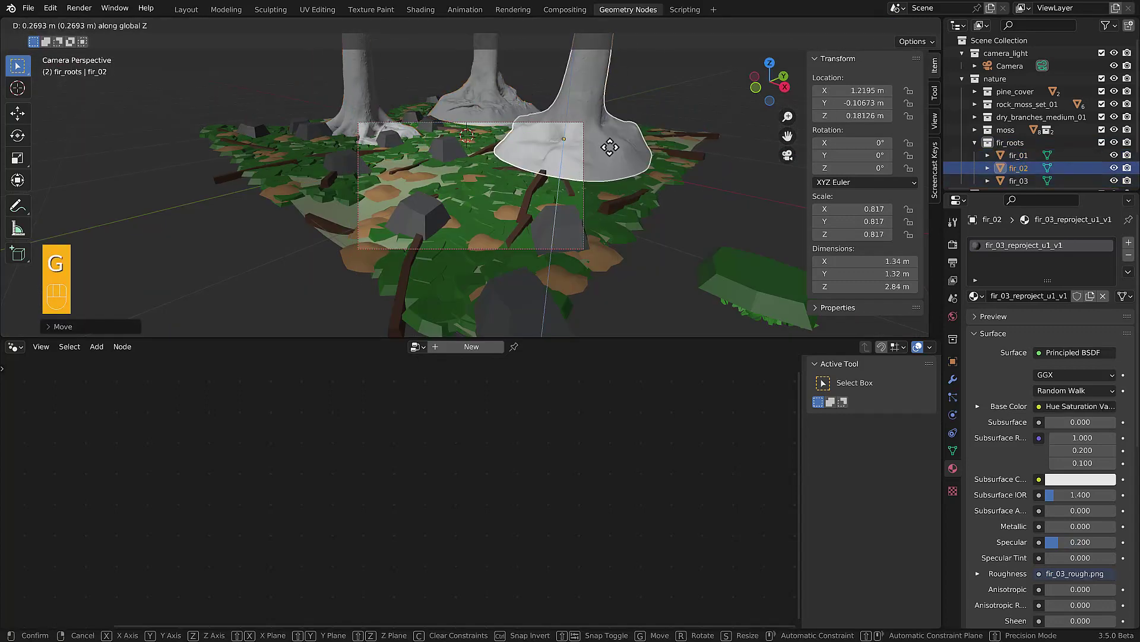
Step: Try rotating and repositioning the fir_02 trunk, and undo these changes
scroll(608, 158, down, 1)
key(r)
click(607, 161)
key(g)
key(ctrl+z)
key(ctrl+z)
key(ctrl+z)
Step: Move the fir_02 trunk so its root base sinks into the forest floor
key(g)
click(540, 160)
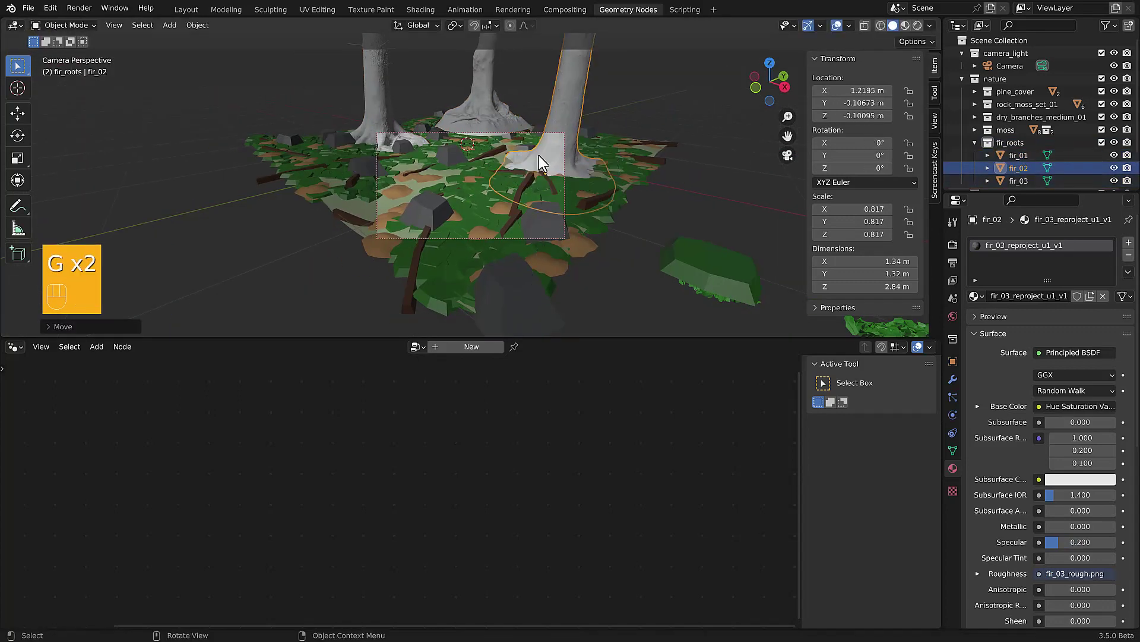
Step: Shift the fir_03 trunk along the Y and X axes towards the camera and rotate it about Z
click(381, 136)
key(g)
key(y)
click(349, 155)
key(g)
key(x)
click(389, 169)
key(r)
key(z)
click(416, 161)
Step: Adjust the position of the rear fir_01 trunk and rotate it about the Z axis
click(487, 106)
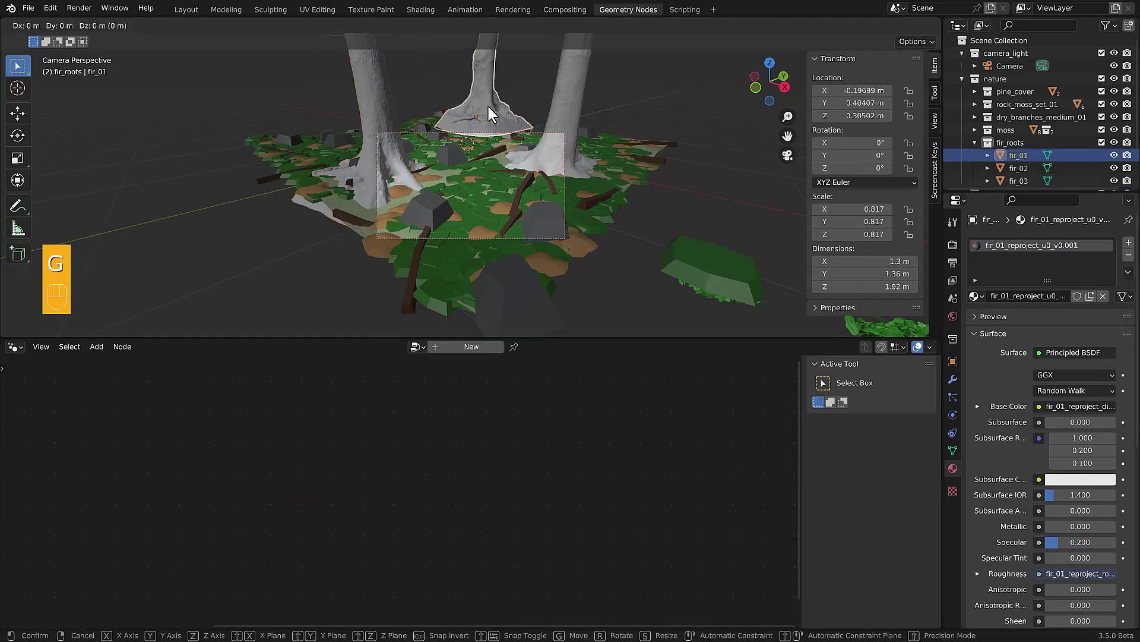
key(g)
key(r)
key(z)
click(388, 173)
Step: Fine-tune the placement of the fir trunks within the camera frame, shifting the rear fir_01 slightly
click(565, 187)
key(g)
click(565, 186)
click(472, 122)
key(g)
click(454, 137)
click(417, 186)
click(522, 135)
key(g)
Step: Add a cube as a fern stand-in, move it near the ferns and scale it down to about fern size
click(169, 25)
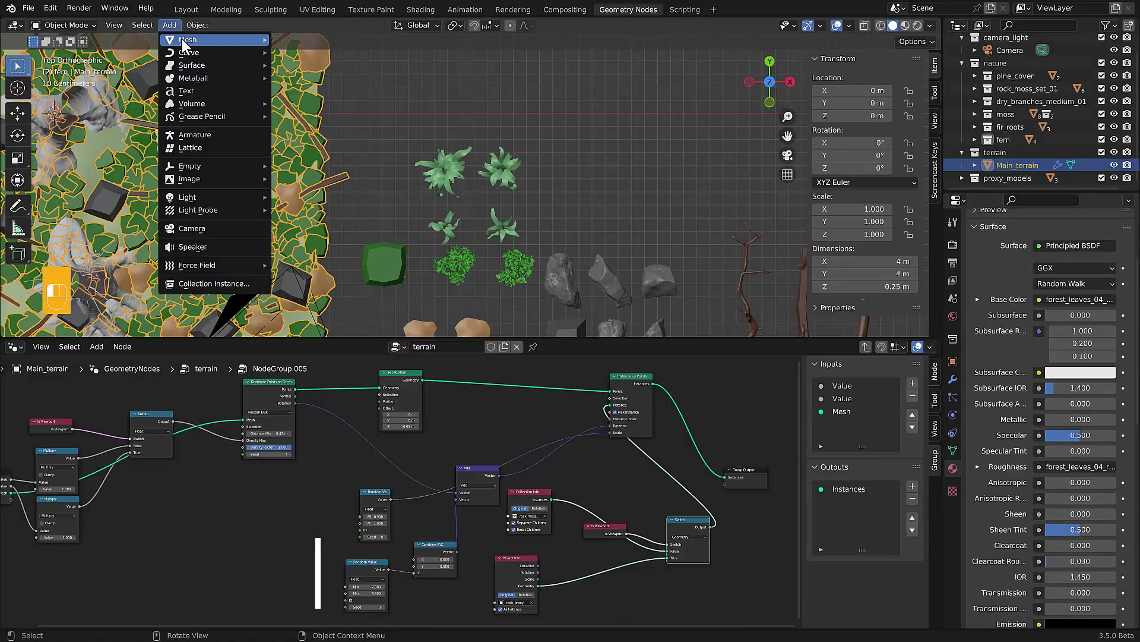
mouse_move(180, 39)
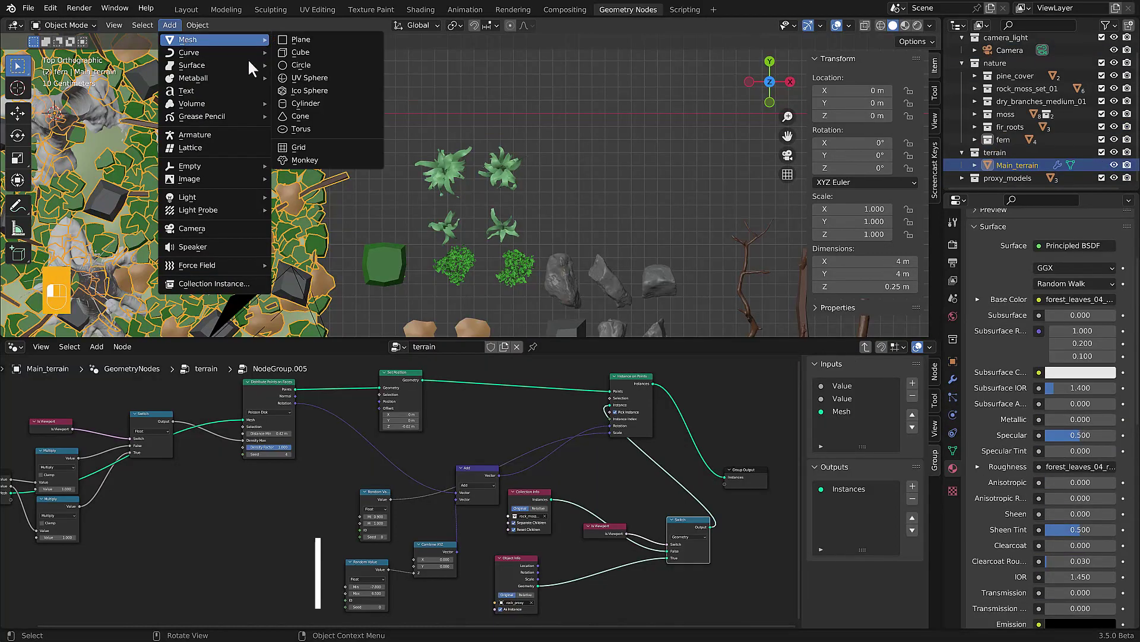
click(315, 52)
scroll(389, 96, down, 3)
key(g)
click(509, 189)
scroll(509, 189, up, 3)
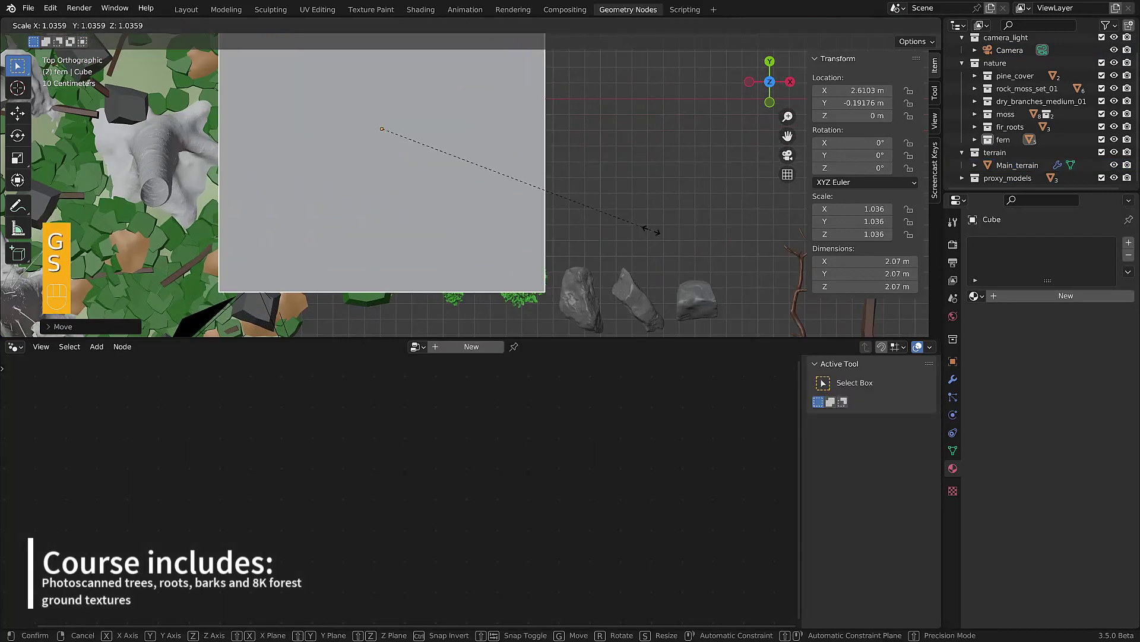
key(s)
click(427, 145)
Step: Place the cube over the first large fern, at about X 3.0 m and Y -0.45 m, and enlarge it slightly
key(g)
click(489, 186)
key(s)
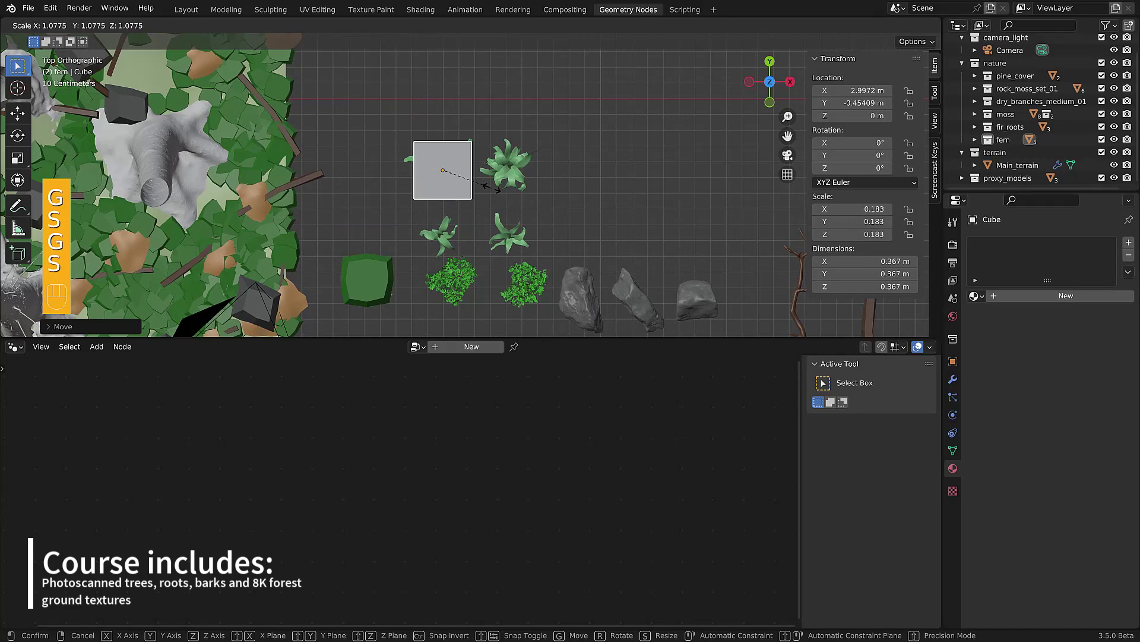
click(496, 188)
scroll(499, 208, up, 2)
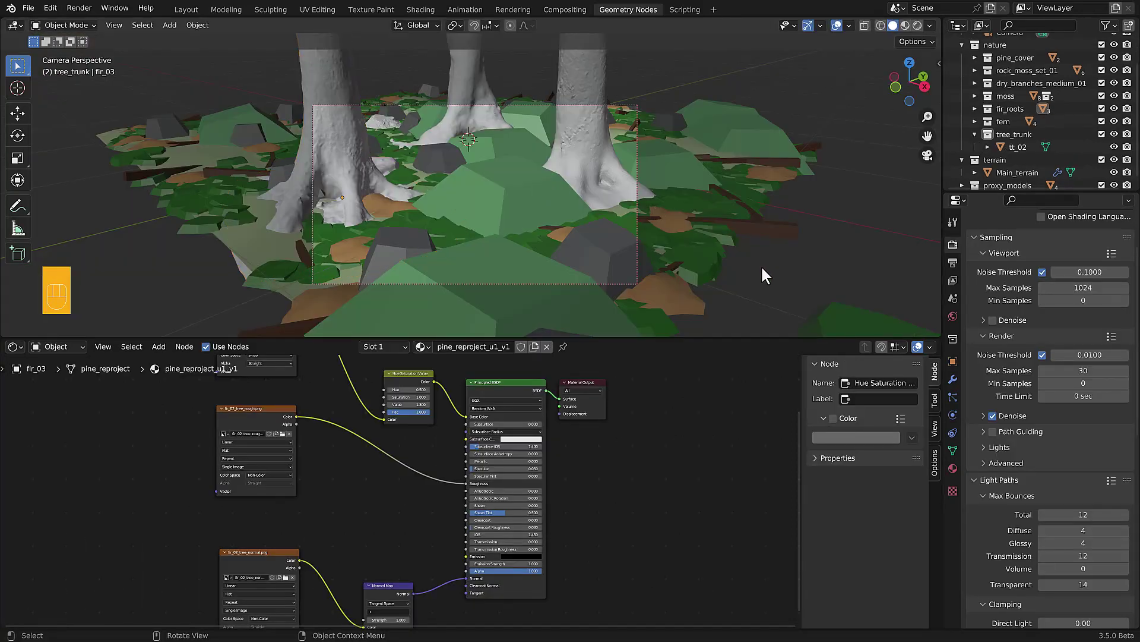
Step: Render the forest scene with fir trunks, ferns and ground cover from the camera view
key(F12)
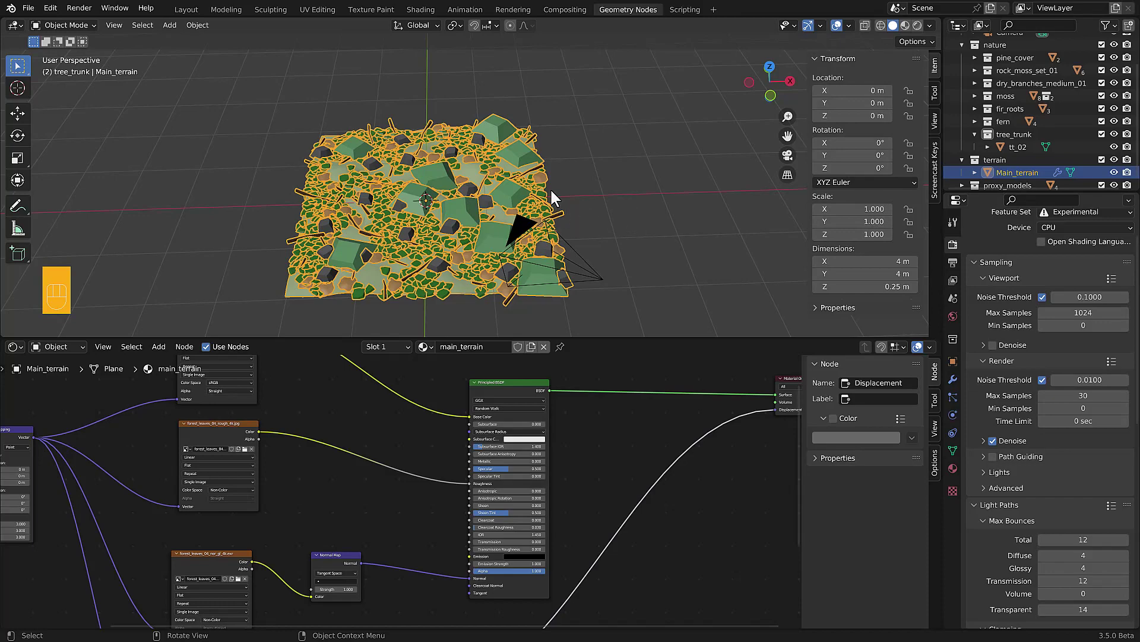
Step: Scale Main_terrain by 50 and apply its rotation and scale
text(s50)
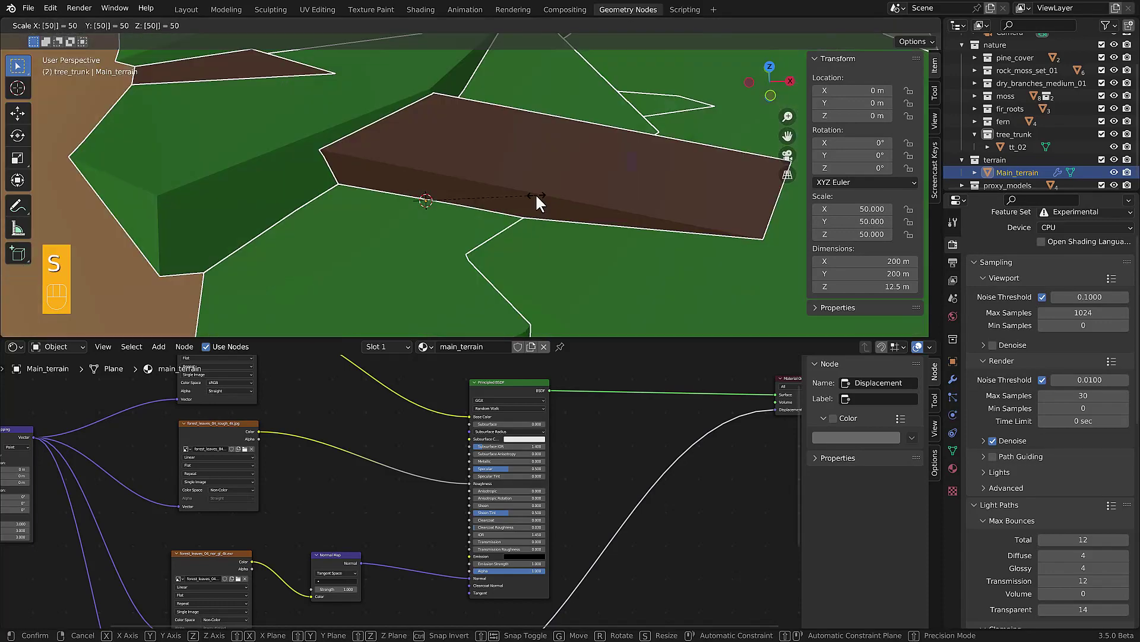
key(Return)
scroll(536, 194, down, 15)
middle_drag(537, 195, 565, 193)
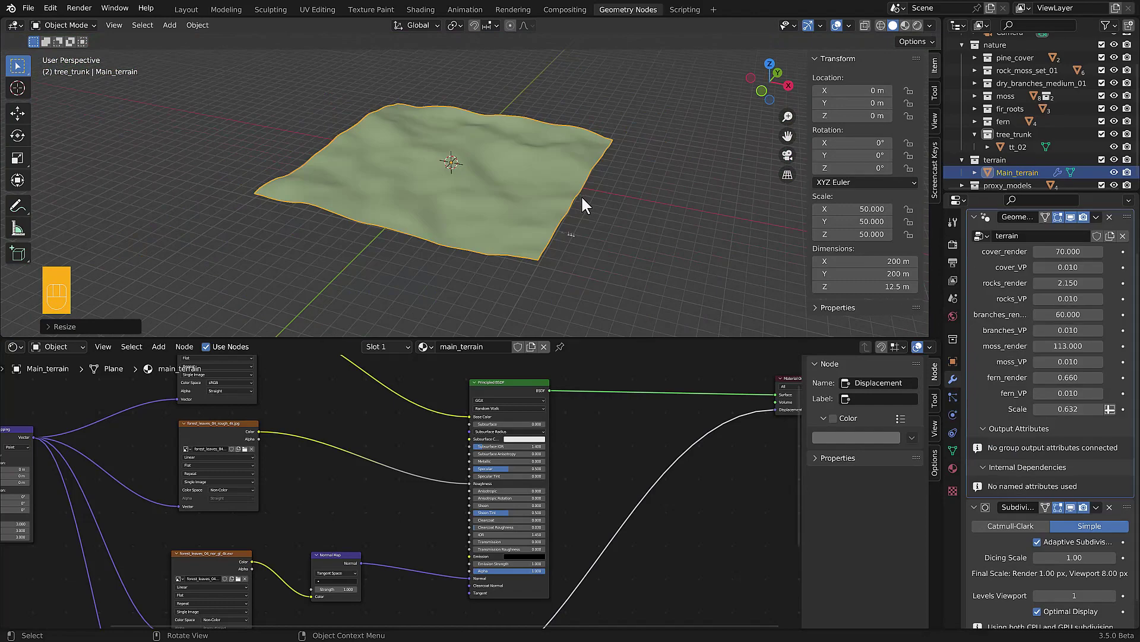
key(ctrl+a)
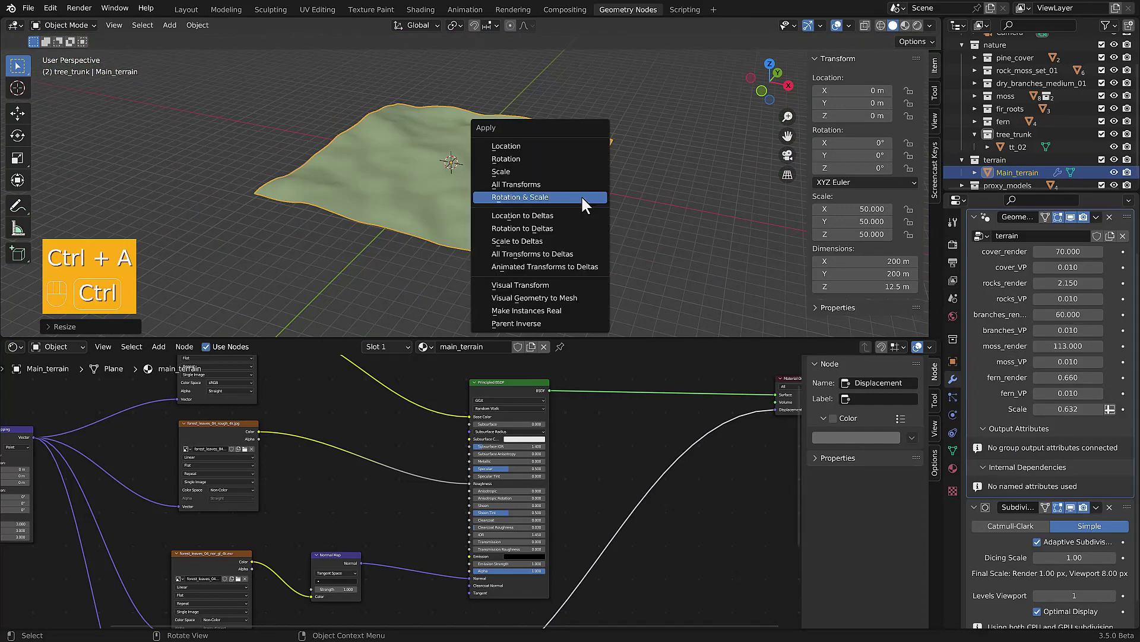
click(581, 195)
scroll(563, 207, up, 6)
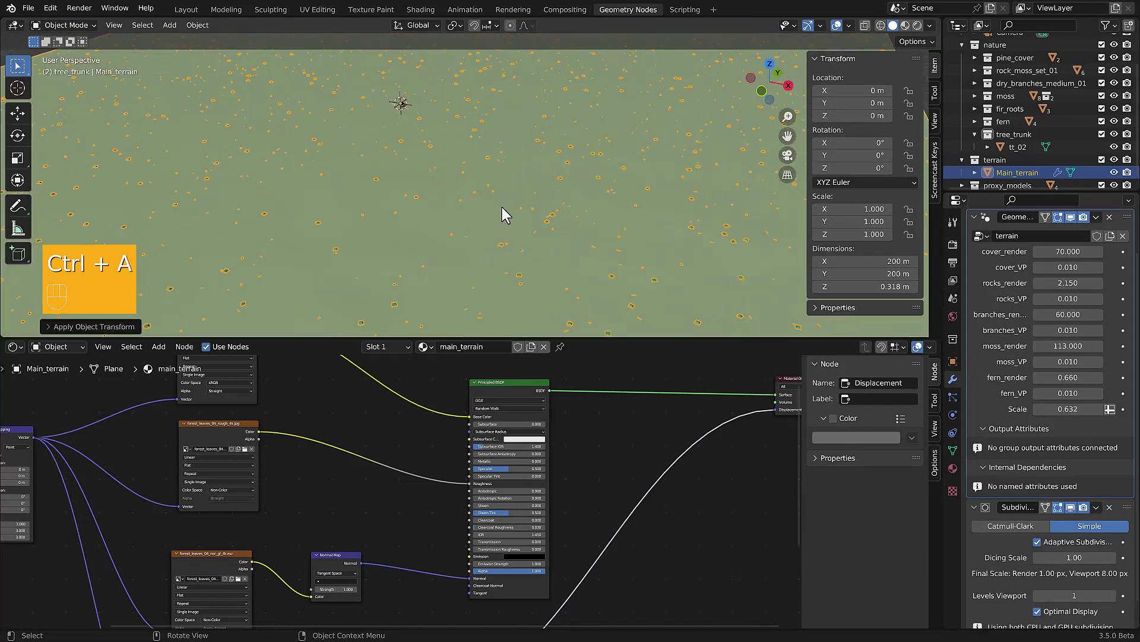
scroll(502, 213, down, 5)
mouse_move(476, 212)
middle_down()
mouse_move(517, 204)
mouse_move(467, 197)
middle_up()
scroll(481, 196, up, 5)
scroll(500, 212, up, 4)
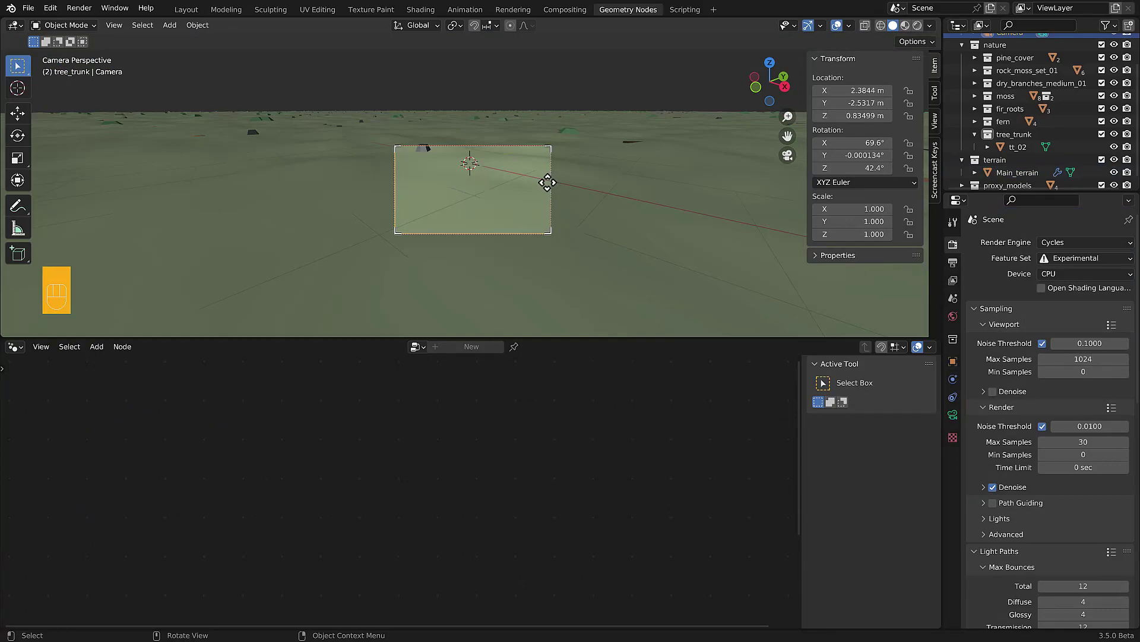
Step: Render the scene from the camera view and examine the rendered forest floor up close
key(F12)
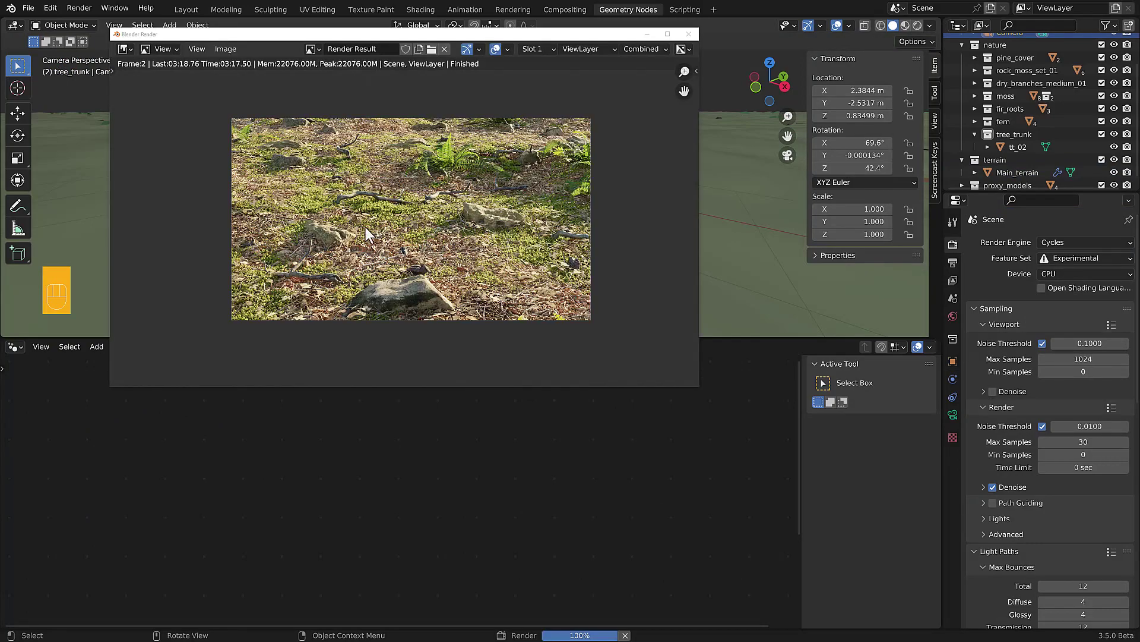
scroll(373, 234, up, 4)
middle_drag(362, 255, 400, 212)
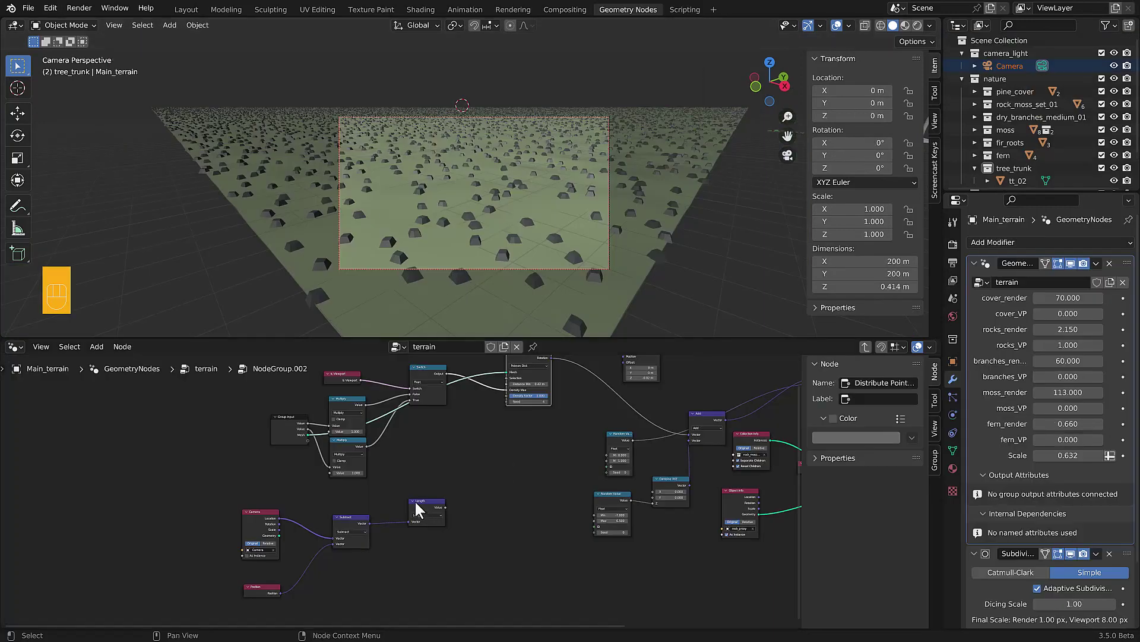
Step: Add a Map Range node beside the Length node and feed the camera-distance length into its Value
drag(421, 509, 402, 506)
key(space)
text(map)
key(Return)
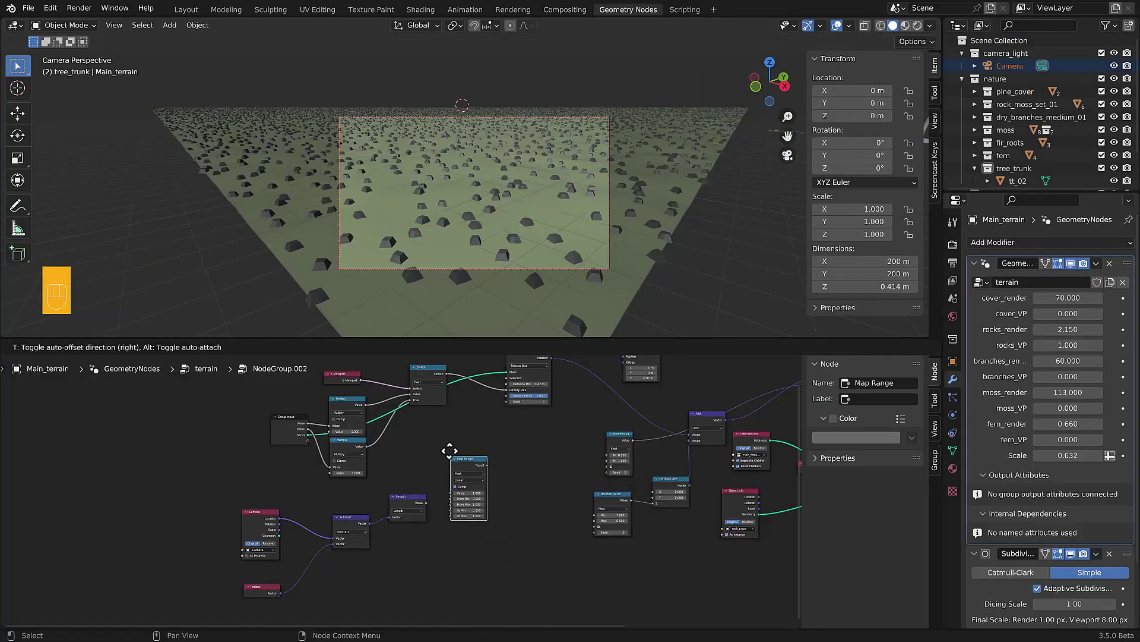
click(450, 457)
scroll(440, 505, up, 2)
drag(436, 507, 468, 477)
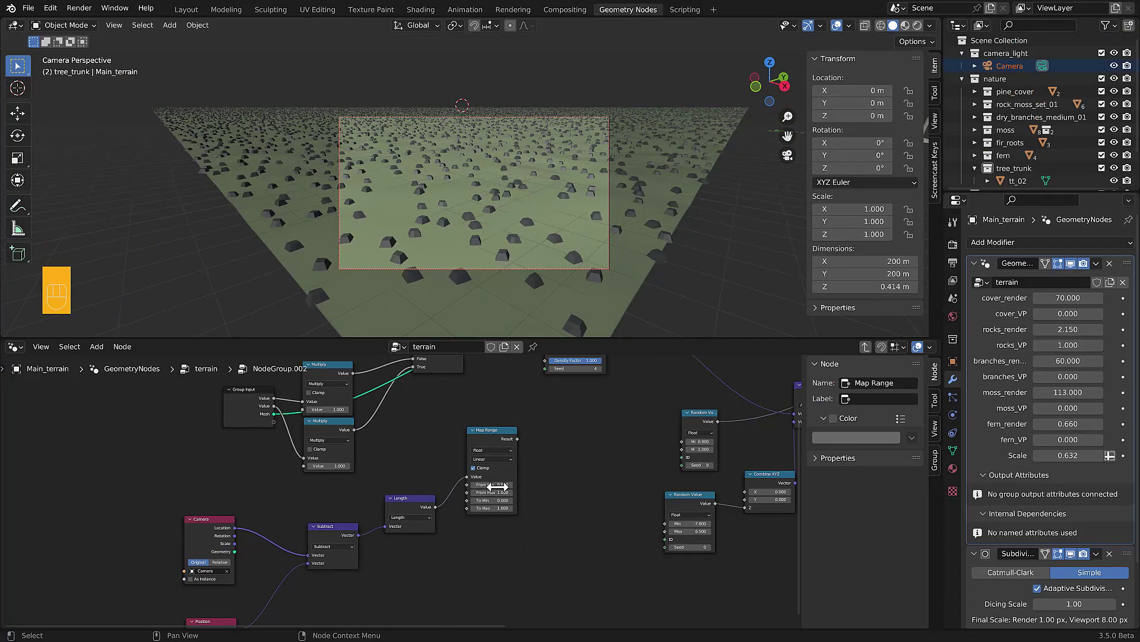
Step: Set Map Range From Max to 0, feed its result into Density Factor, and tune From Min and To Max for a distance falloff
click(496, 493)
shift+scroll(515, 342, up, 3)
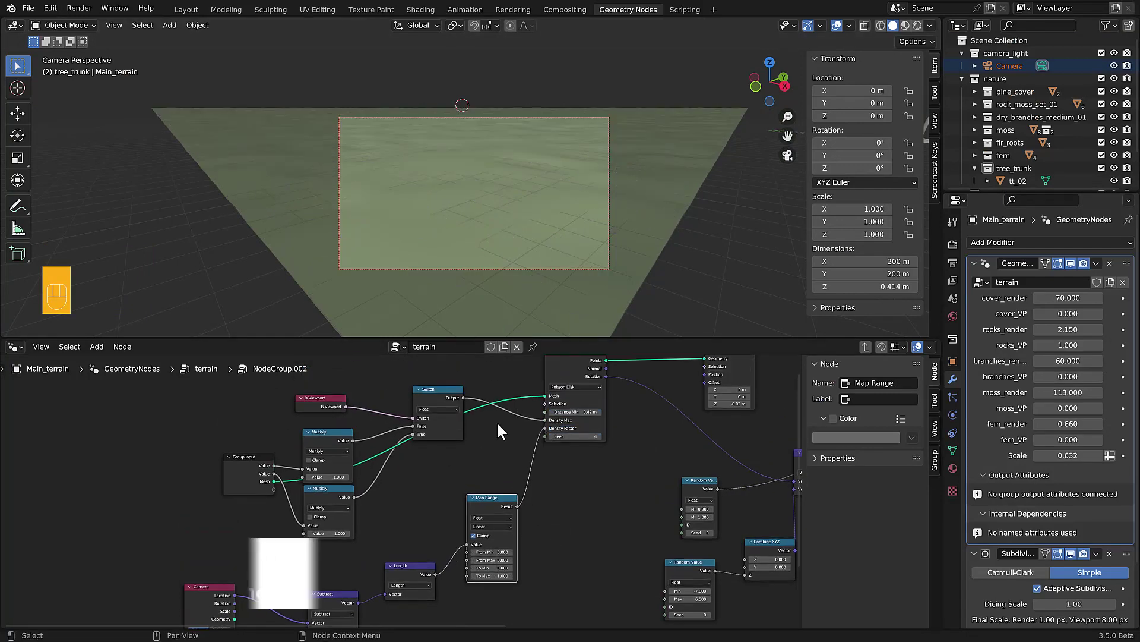
drag(492, 552, 507, 576)
middle_drag(429, 196, 415, 258)
shift+middle_drag(552, 261, 534, 232)
mouse_move(493, 575)
shift+mouse_down()
mouse_move(468, 576)
mouse_move(483, 576)
shift+mouse_up()
shift+drag(493, 552, 496, 552)
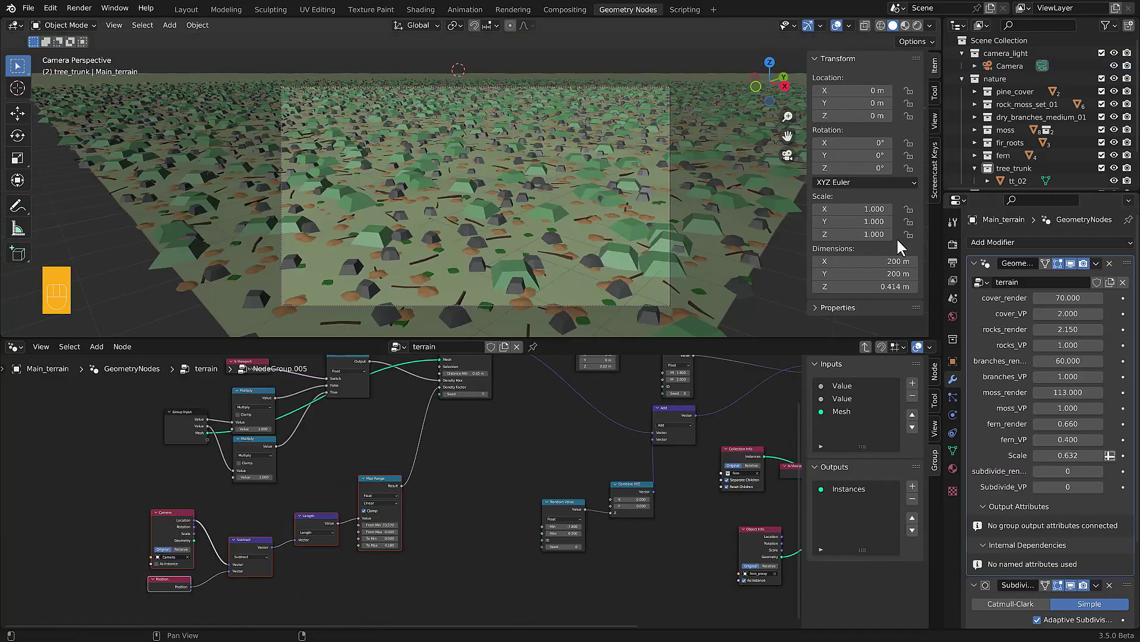
Step: Examine the camera-distance falloff of all scattered proxies from above and return to the camera view
middle_drag(523, 169, 559, 219)
scroll(559, 201, down, 10)
scroll(558, 219, up, 1)
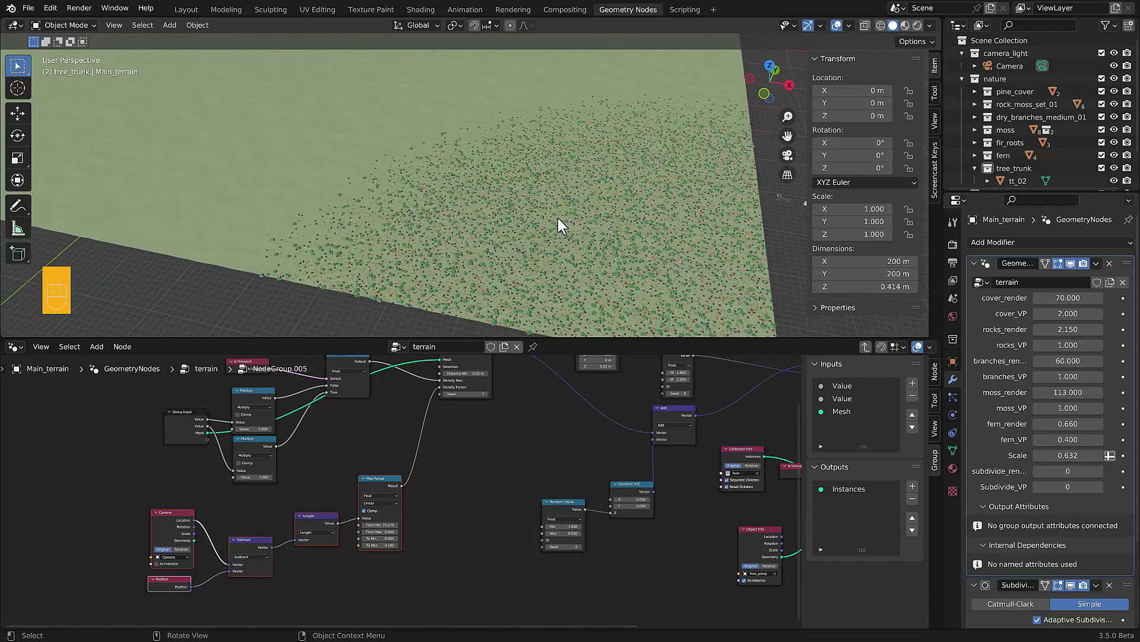
key(KP_0)
scroll(476, 125, up, 2)
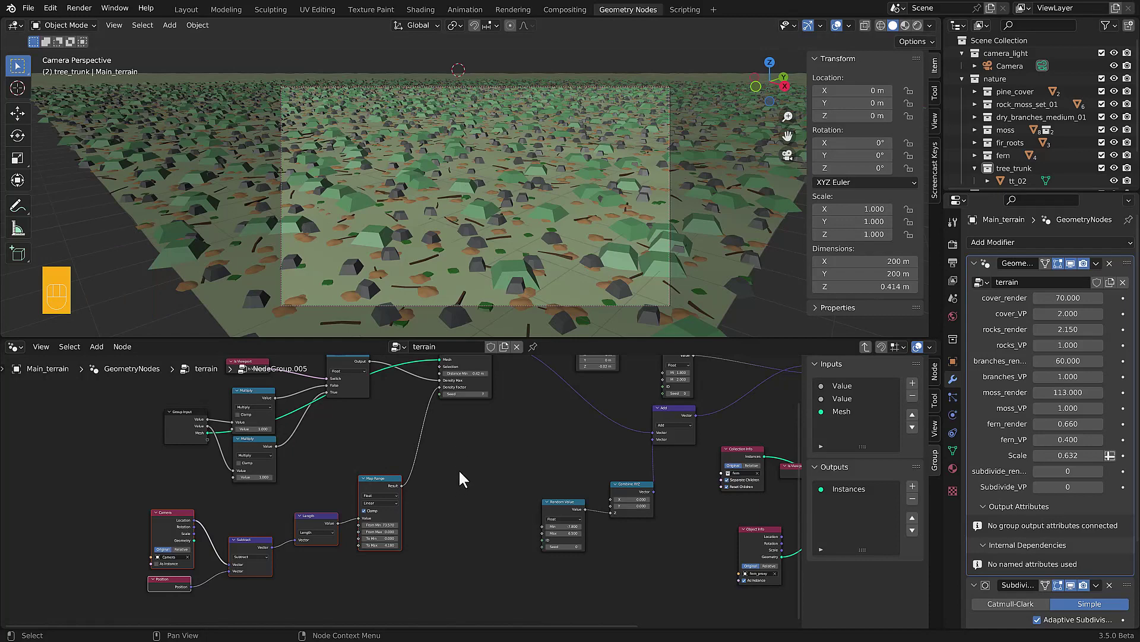
key(shift)
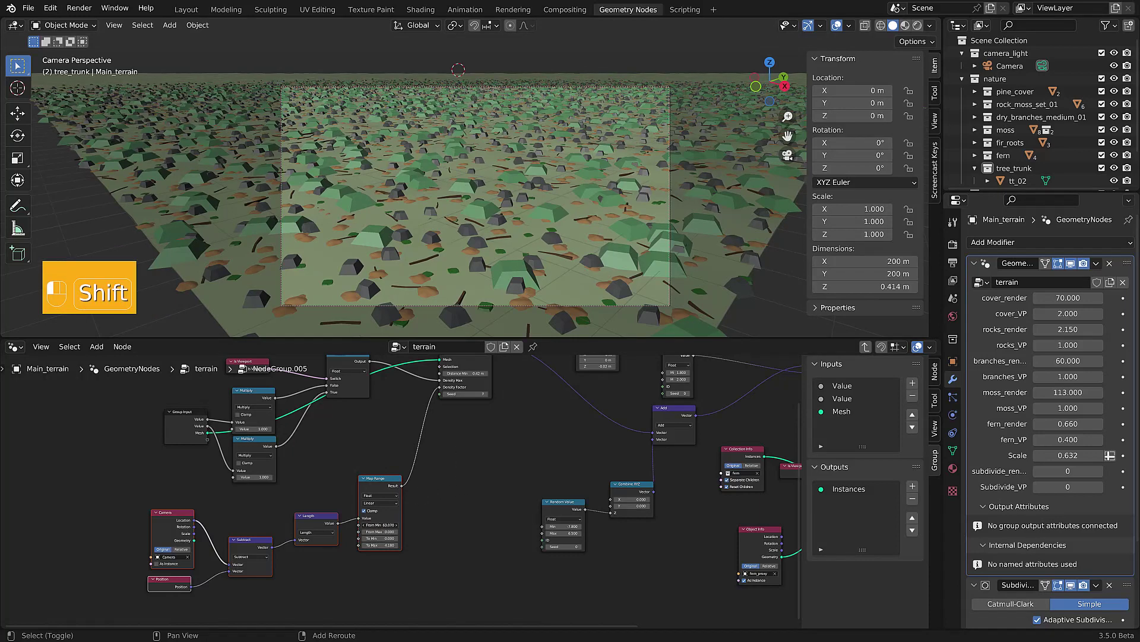
Step: Rename the rock collection to rock_moss_set and move its six rocks into the rock_moss_set_lod0 subcollection
double_click(1060, 104)
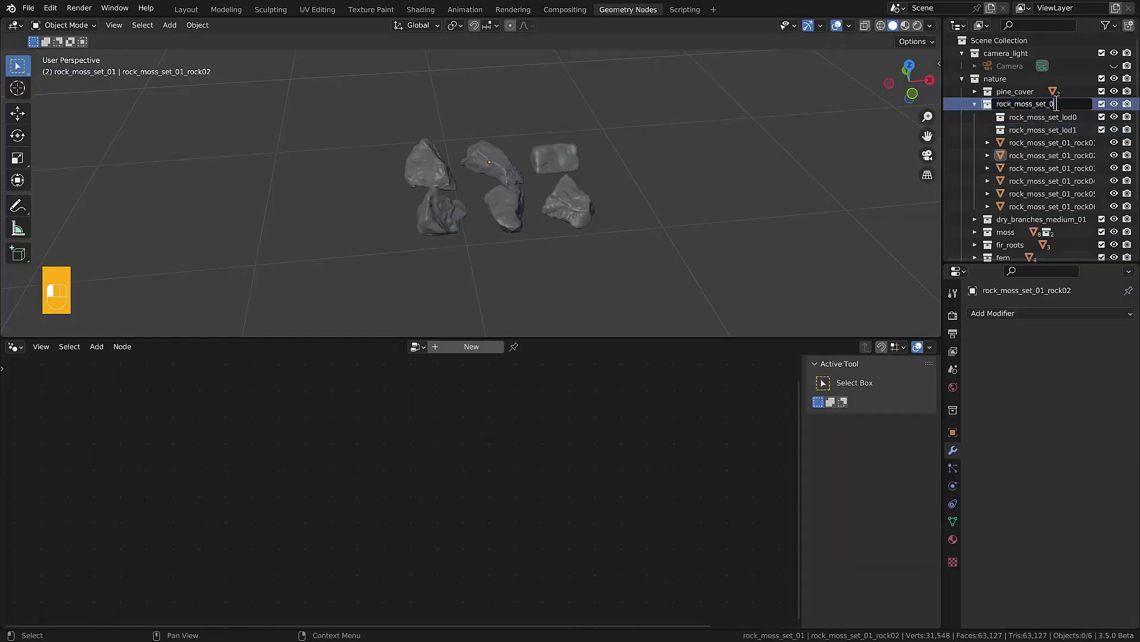
key(BackSpace)
key(BackSpace)
key(Return)
click(1042, 146)
shift+click(1032, 206)
drag(1028, 176, 1055, 121)
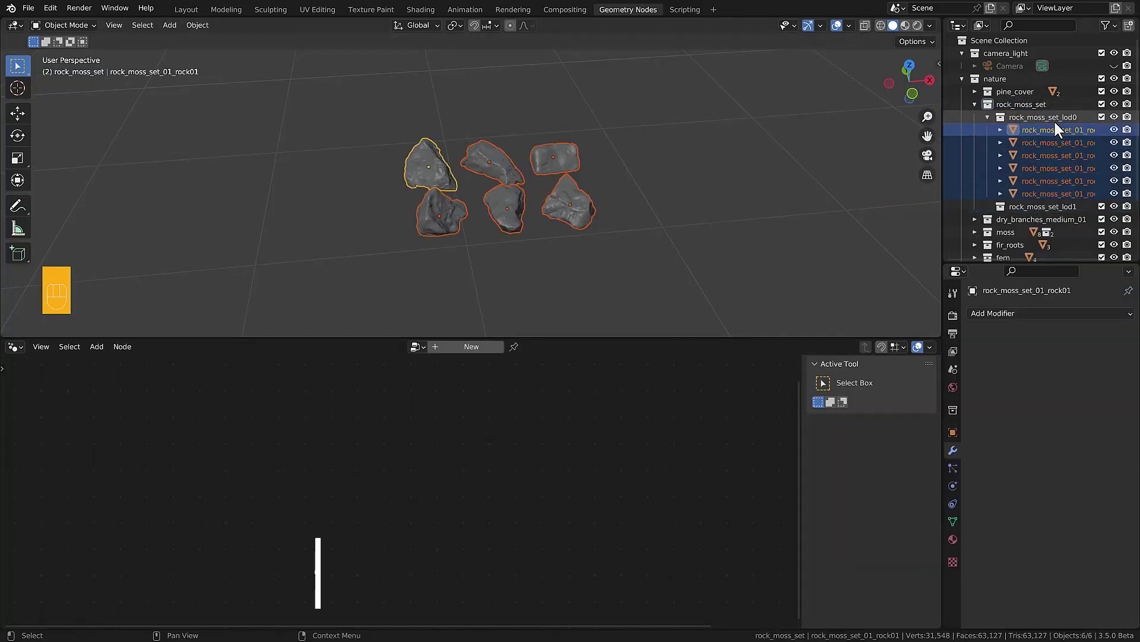
Step: Duplicate the six rocks in place and move the copies to the rock_moss_set_lod1 collection
key(shift+d)
right_click(588, 198)
key(m)
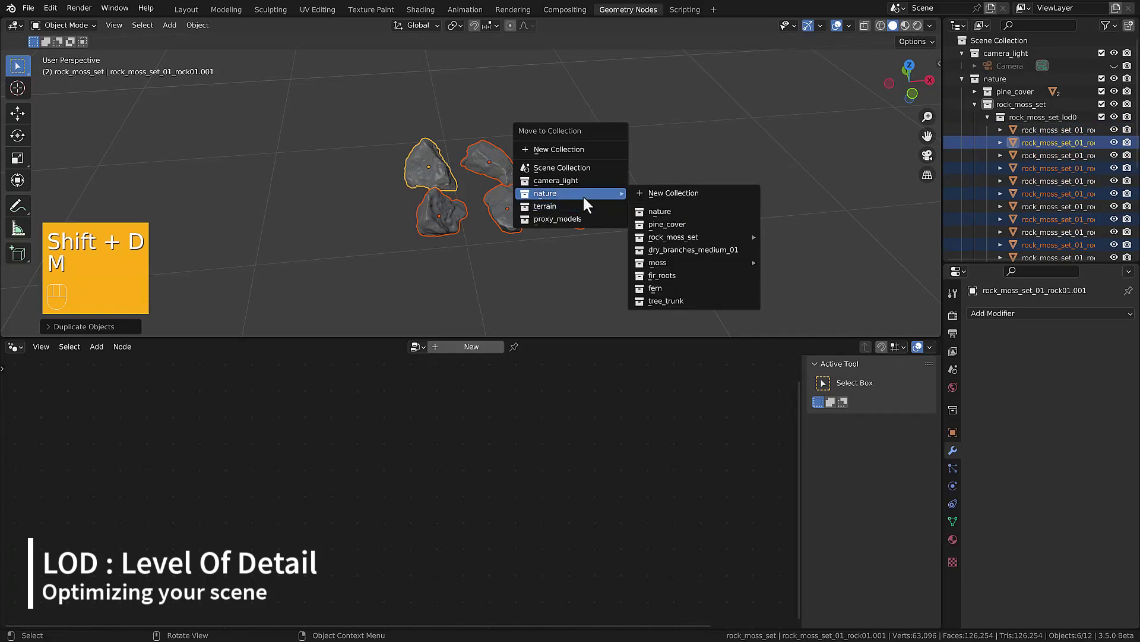
click(800, 279)
scroll(1046, 237, down, 3)
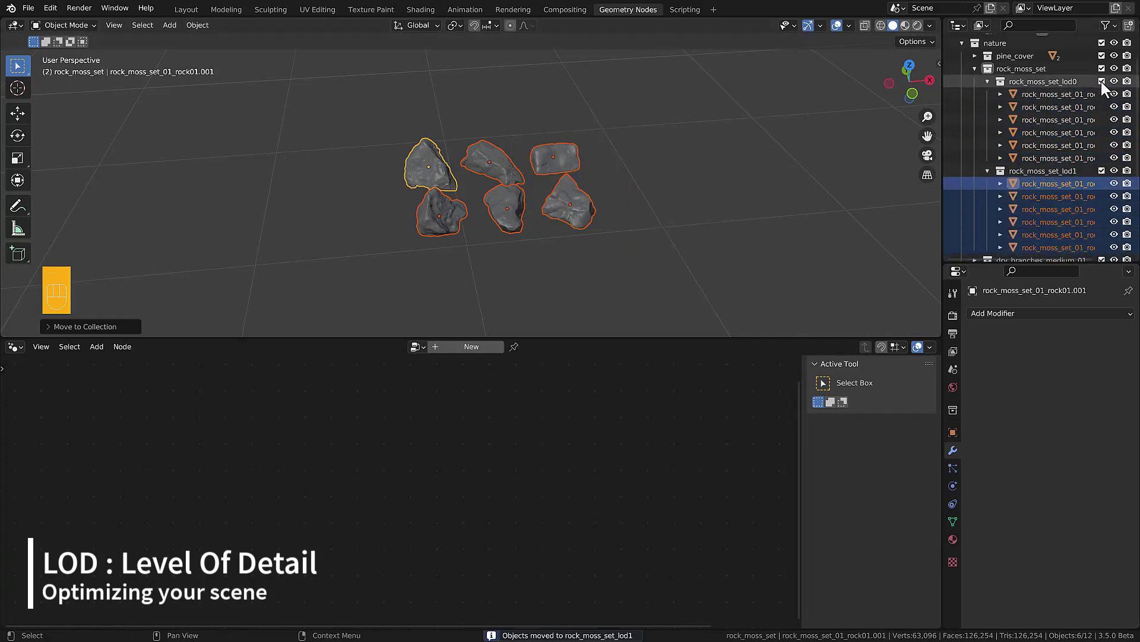
Step: Exclude rock_moss_set_lod0 from the view layer and add a Decimate modifier to the first duplicated rock
click(1103, 81)
click(453, 191)
middle_drag(453, 191, 526, 216)
click(1003, 313)
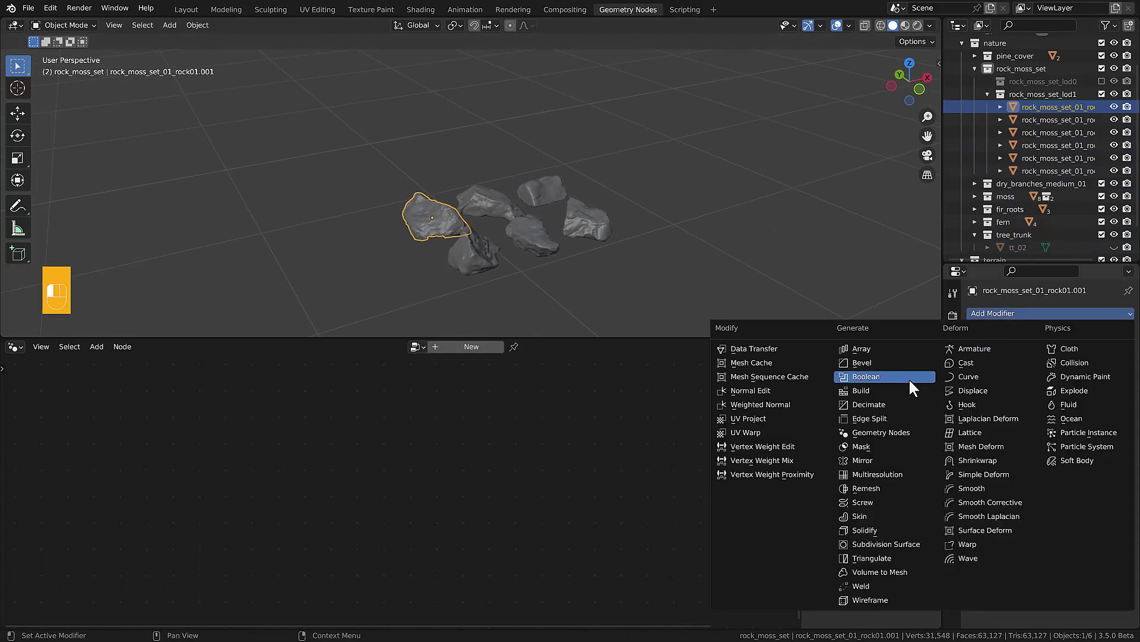
click(869, 405)
Step: Show the rocks with their materials and set the first rock's Decimate ratio to 0.1
key(z)
scroll(469, 239, up, 3)
middle_drag(469, 238, 501, 228)
scroll(501, 228, up, 2)
text(0.1)
key(Return)
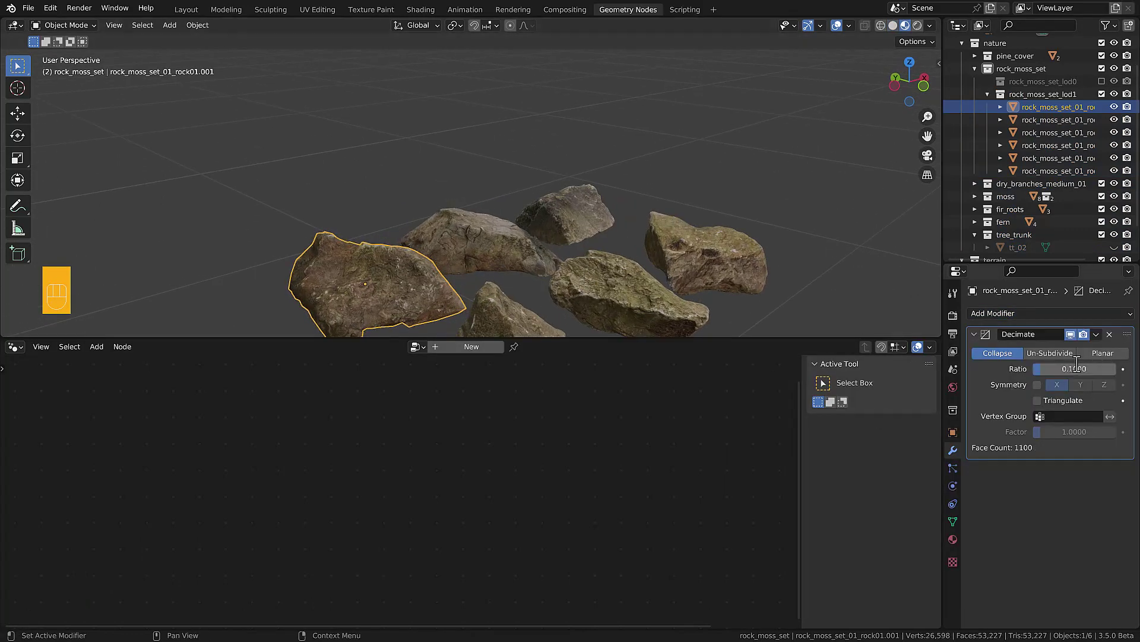
key(ctrl+z)
text(0.1)
key(Return)
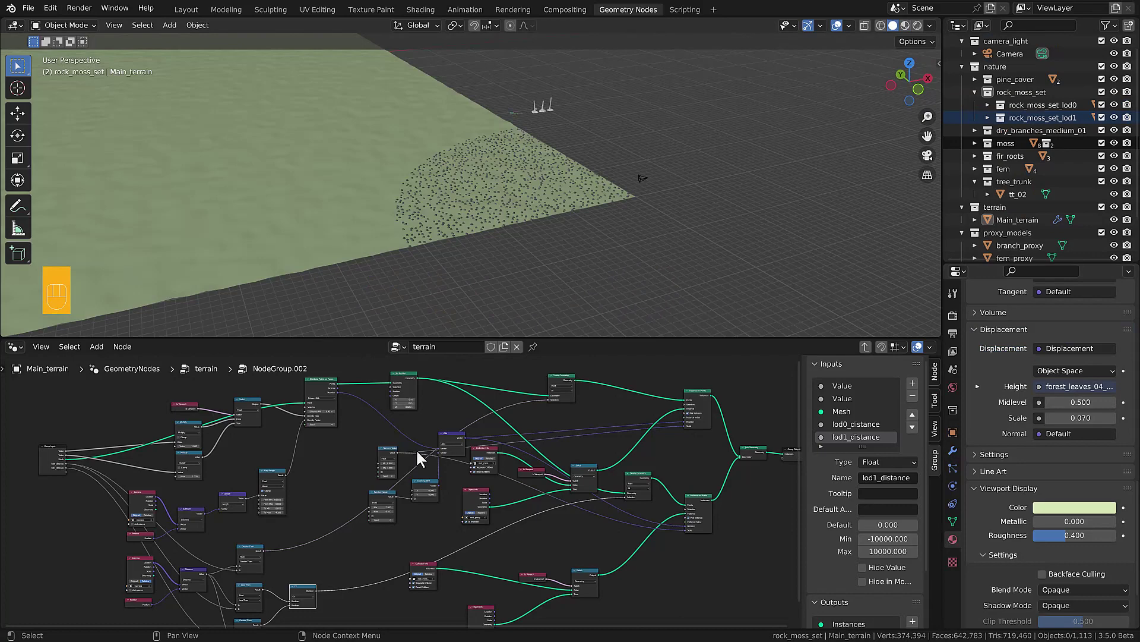
Step: Return to the main terrain node tree and adjust the rocks group's LOD distances, checking the spread from above and through the camera
key(Tab)
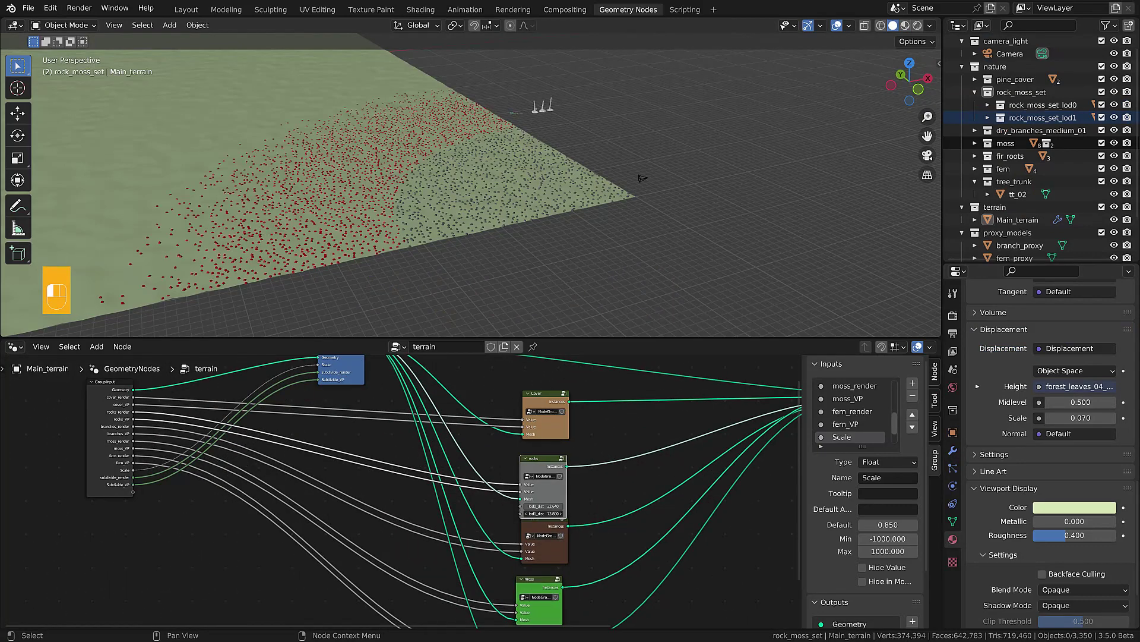
middle_drag(357, 244, 389, 106)
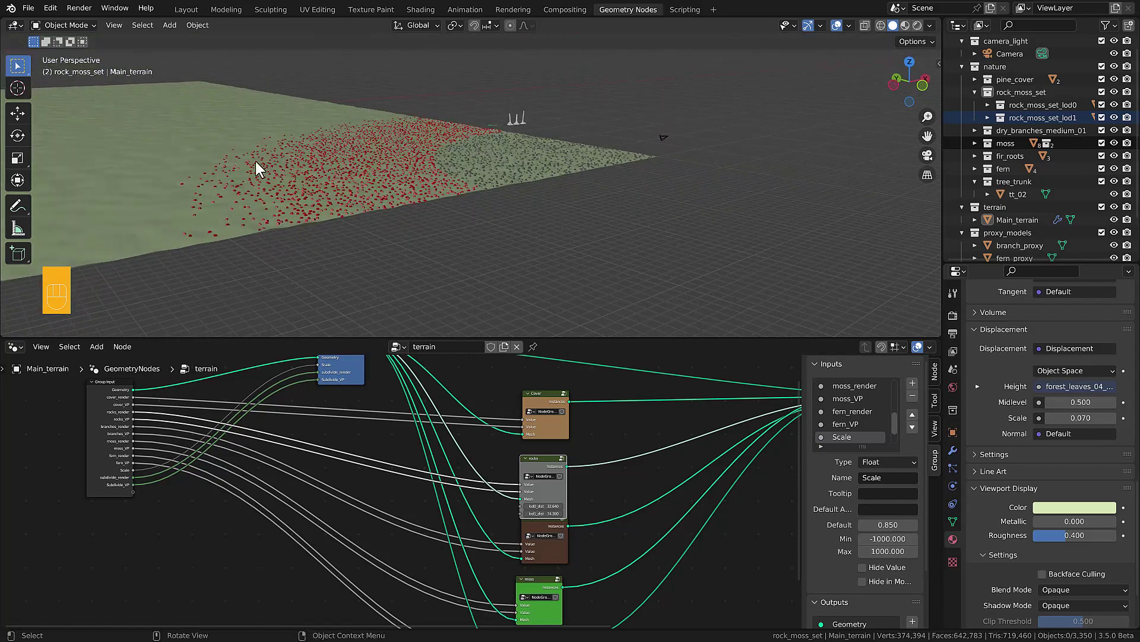
middle_drag(386, 196, 480, 206)
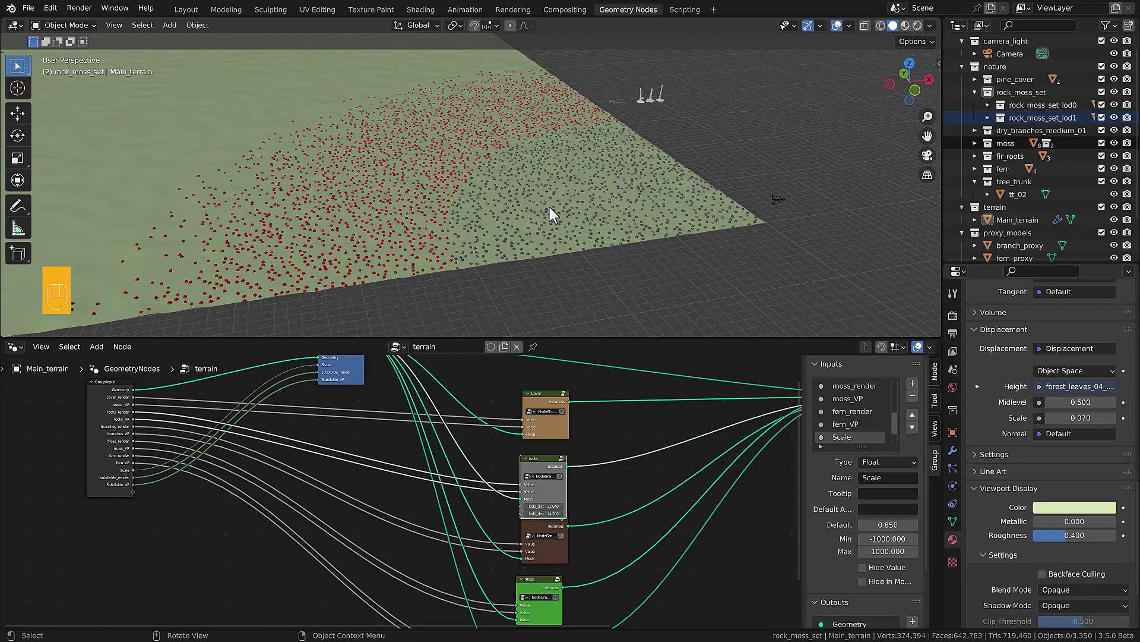
key(KP_0)
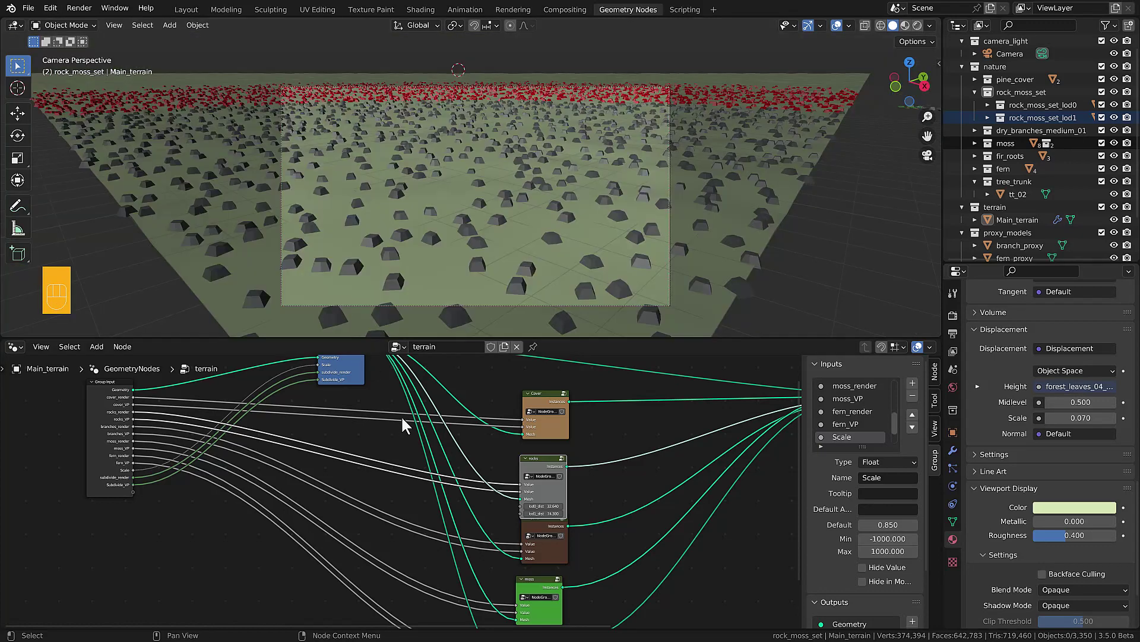
drag(529, 506, 506, 506)
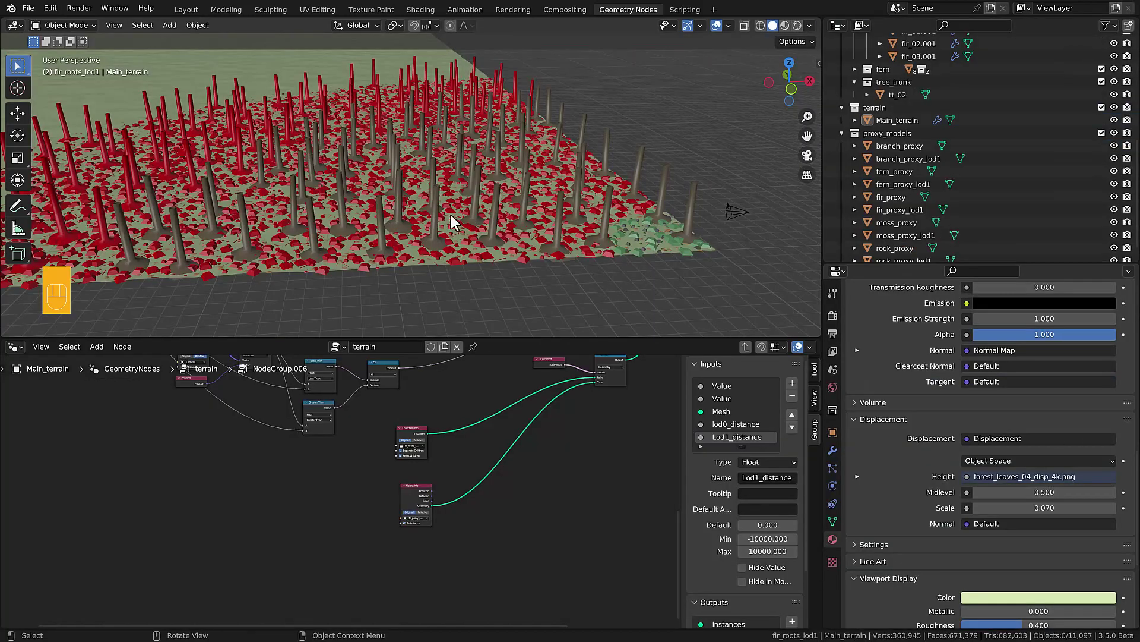
Step: Examine how the near tree proxies and red LOD1 proxies are distributed over the terrain
middle_drag(450, 212, 409, 204)
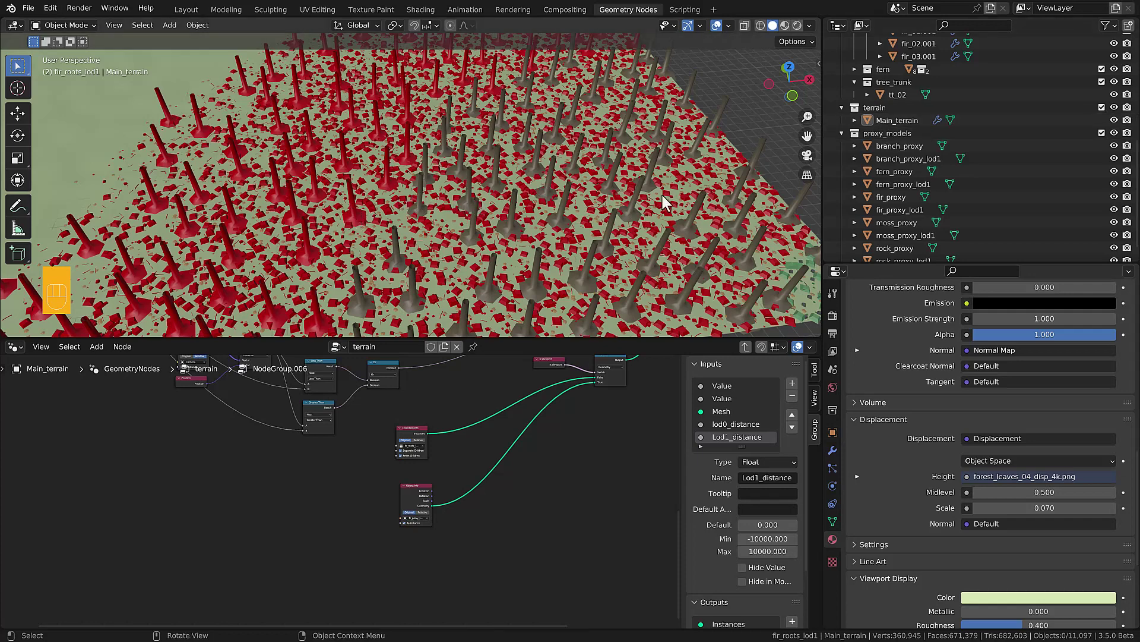
scroll(891, 113, up, 5)
shift+middle_drag(750, 152, 439, 179)
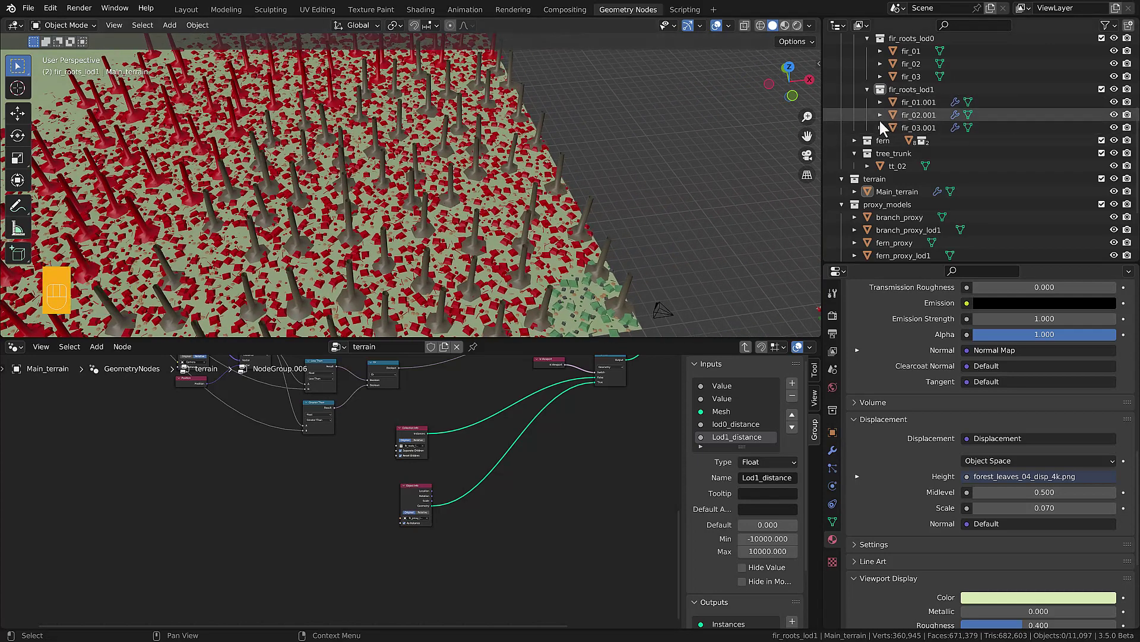
scroll(338, 176, down, 3)
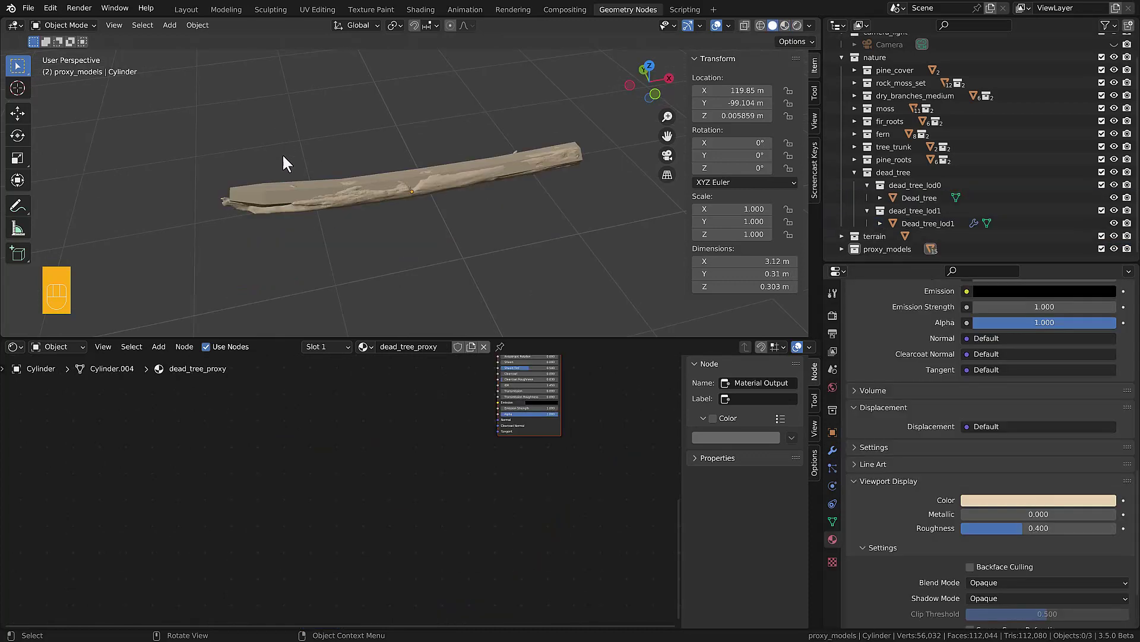
Step: Examine how closely the low-poly cylinder proxy matches the dead tree model
middle_drag(287, 163, 339, 234)
scroll(339, 234, up, 3)
click(229, 229)
middle_drag(418, 238, 425, 209)
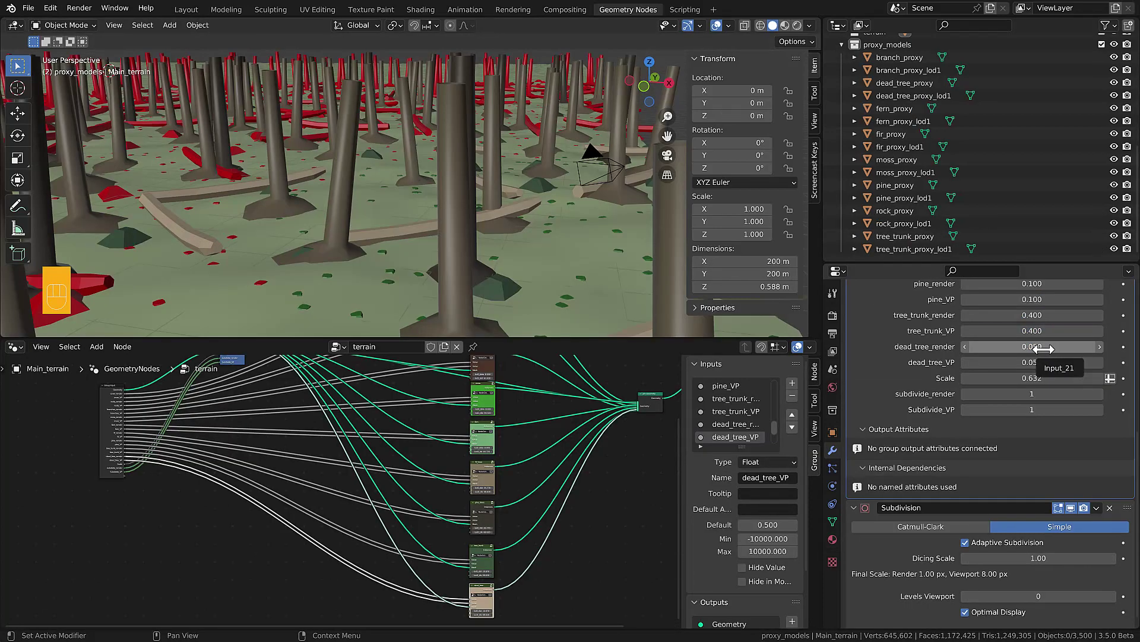
Step: Try dead_tree_VP densities of 0.2 and .5 for the dead tree proxies on Main_terrain
click(1032, 346)
click(1039, 361)
text(0.2)
key(Return)
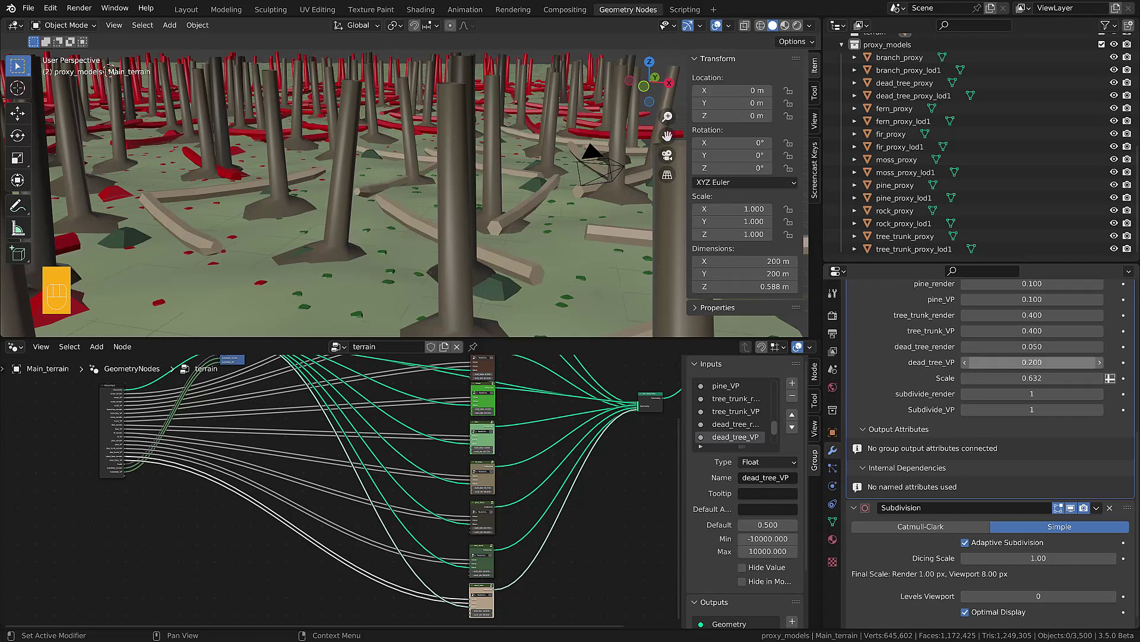
click(1032, 361)
key(BackSpace)
text(.5)
key(Return)
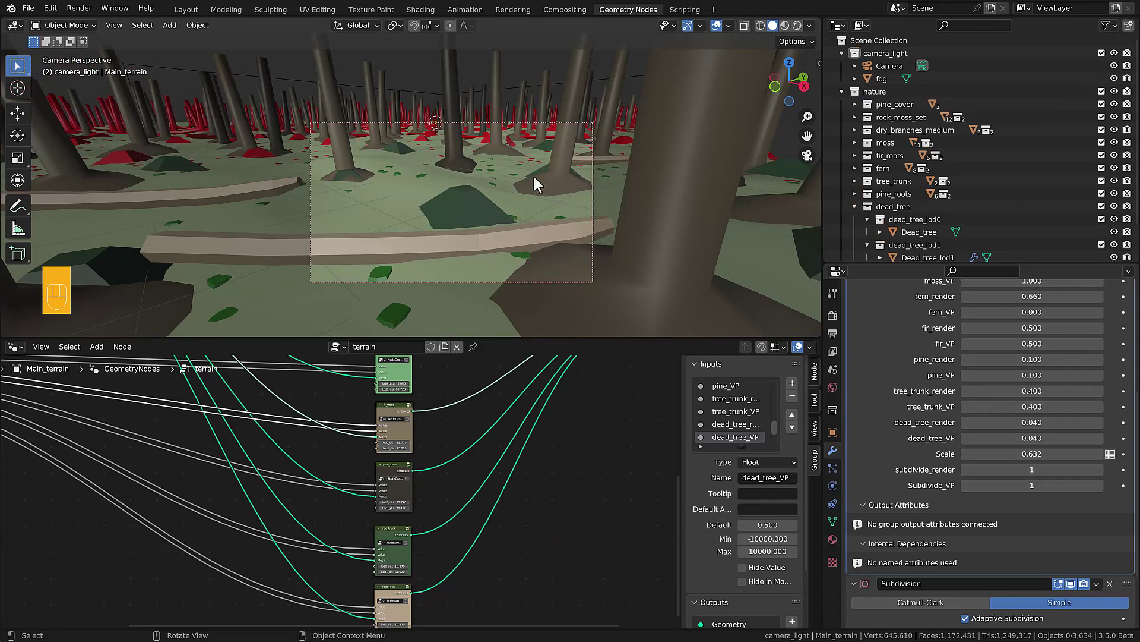
Step: Render the forest with trunks, dead trees and fog from the camera view, and hide the viewport sidebar
key(F12)
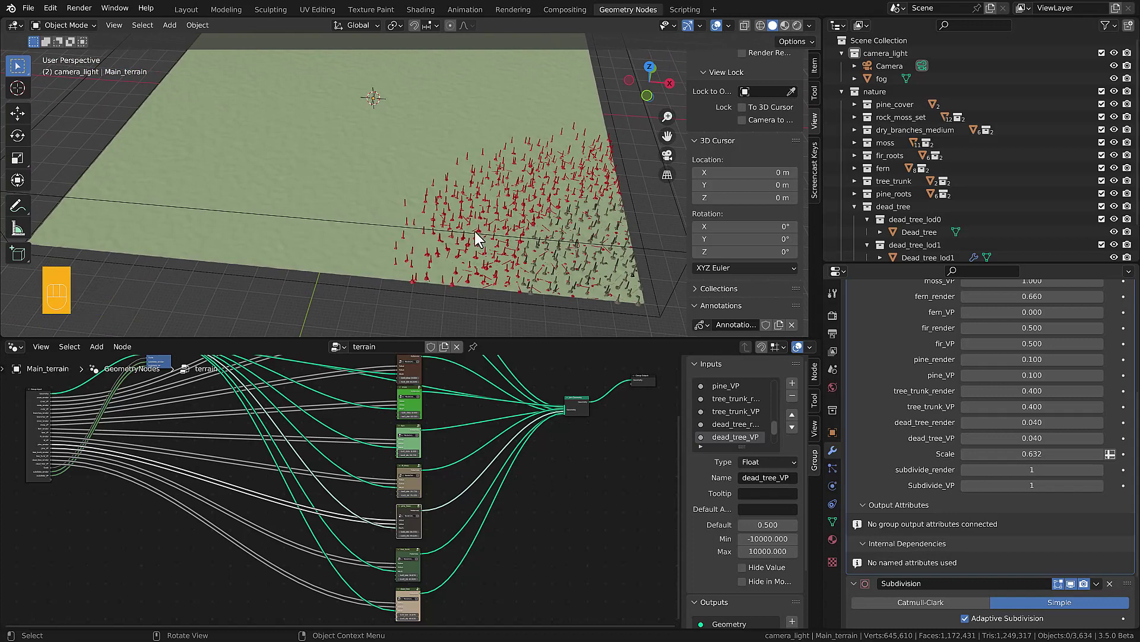
key(n)
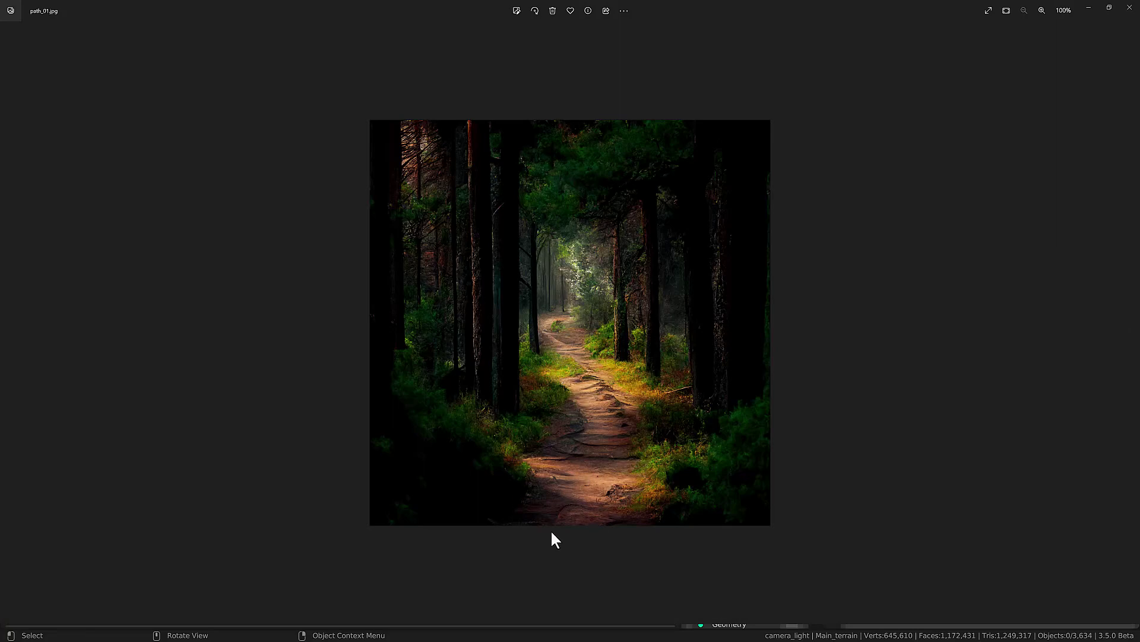
Step: Browse the forest path, river and rocky stream reference pictures in the image viewer
key(Right)
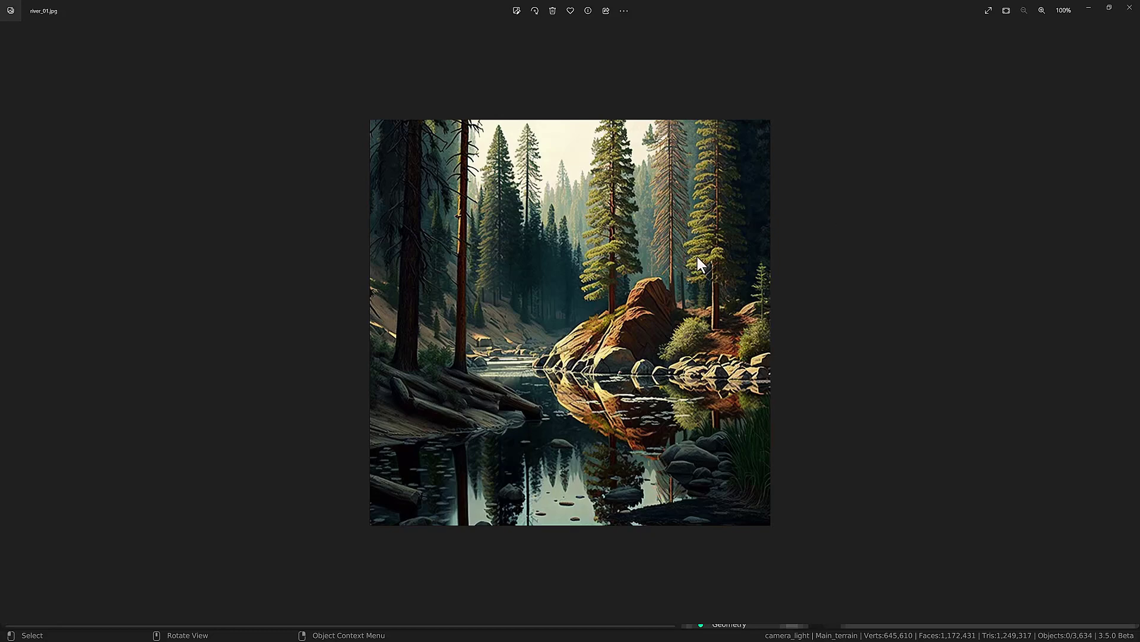
key(Right)
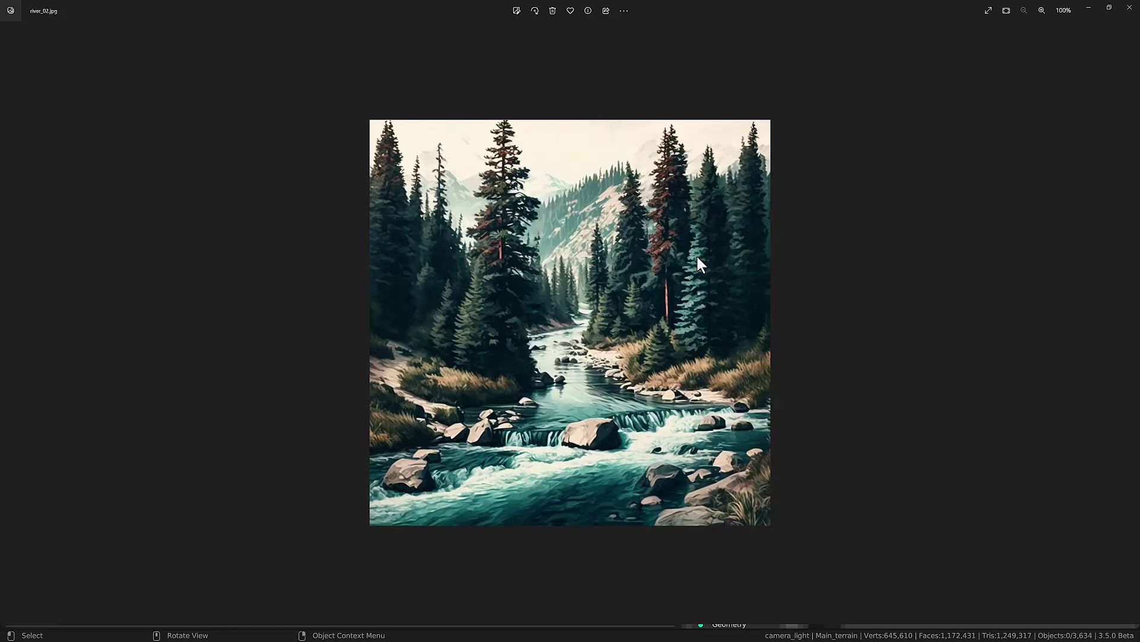
key(Right)
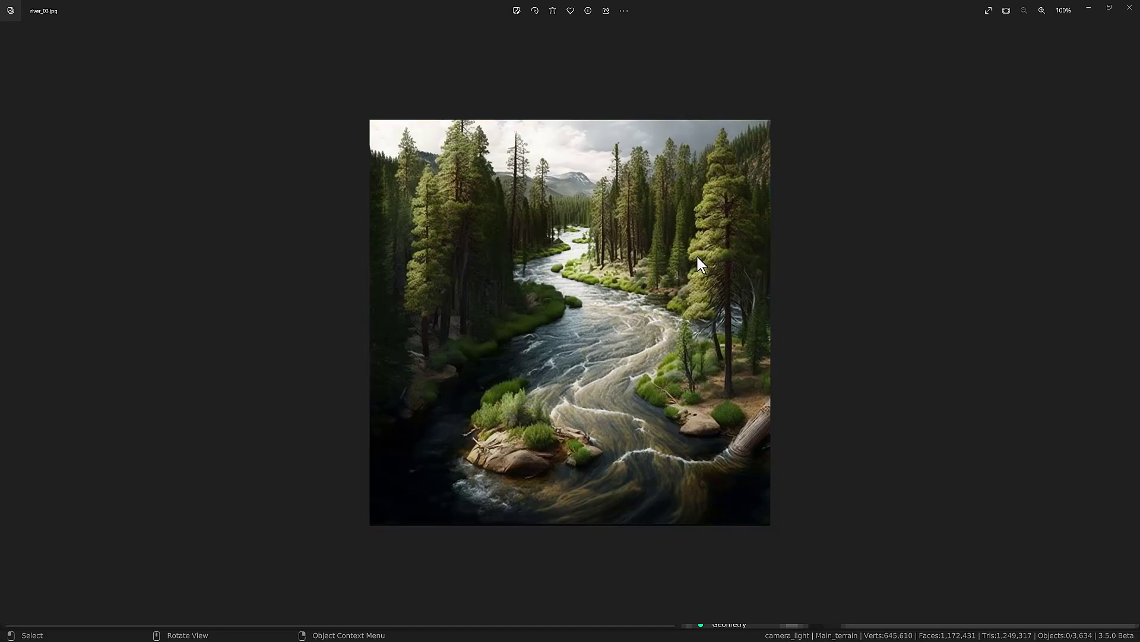
key(Right)
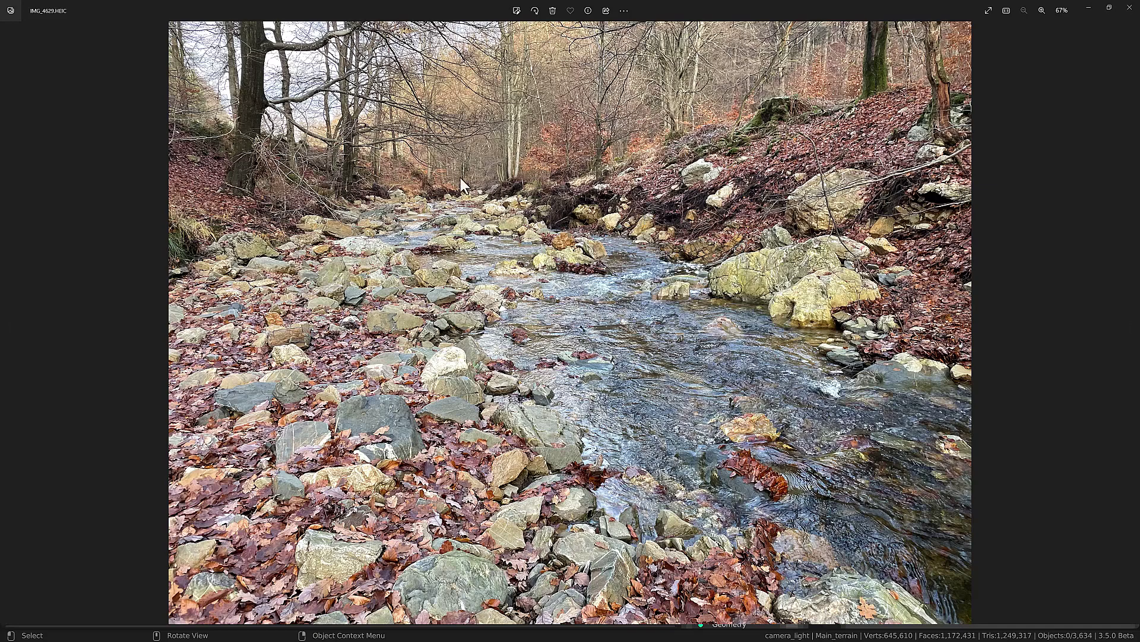
key(Right)
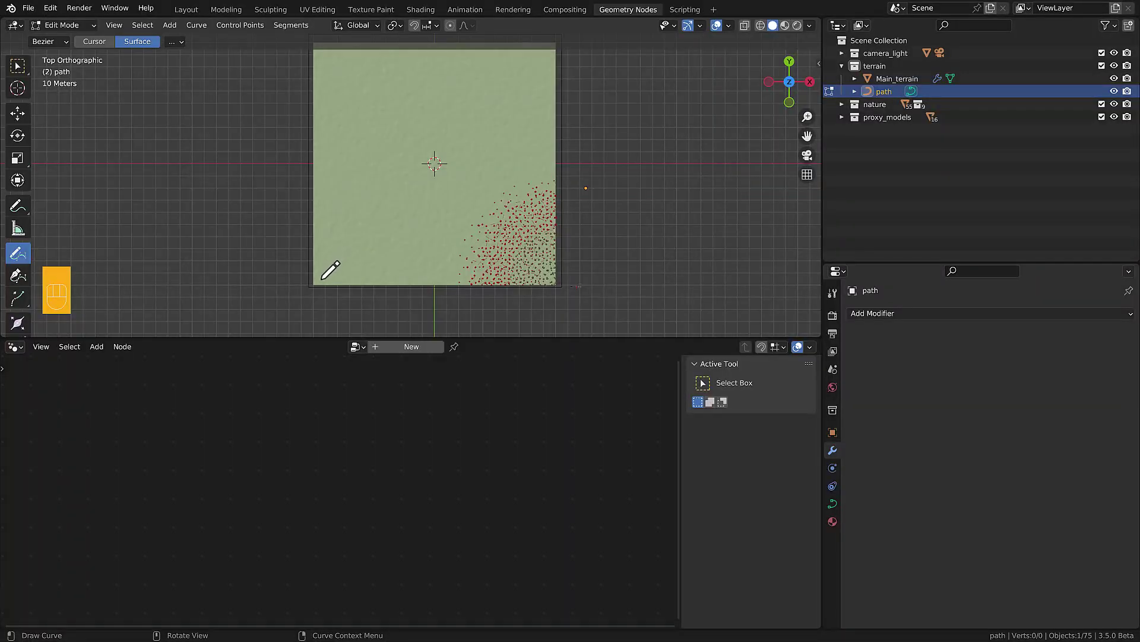
Step: Draw the path curve freehand diagonally across the whole terrain in top view and leave Edit Mode
mouse_move(321, 277)
mouse_down()
mouse_move(397, 211)
mouse_move(400, 163)
mouse_move(509, 102)
mouse_move(561, 43)
mouse_up()
middle_drag(546, 72, 483, 208)
key(Tab)
scroll(484, 209, up, 5)
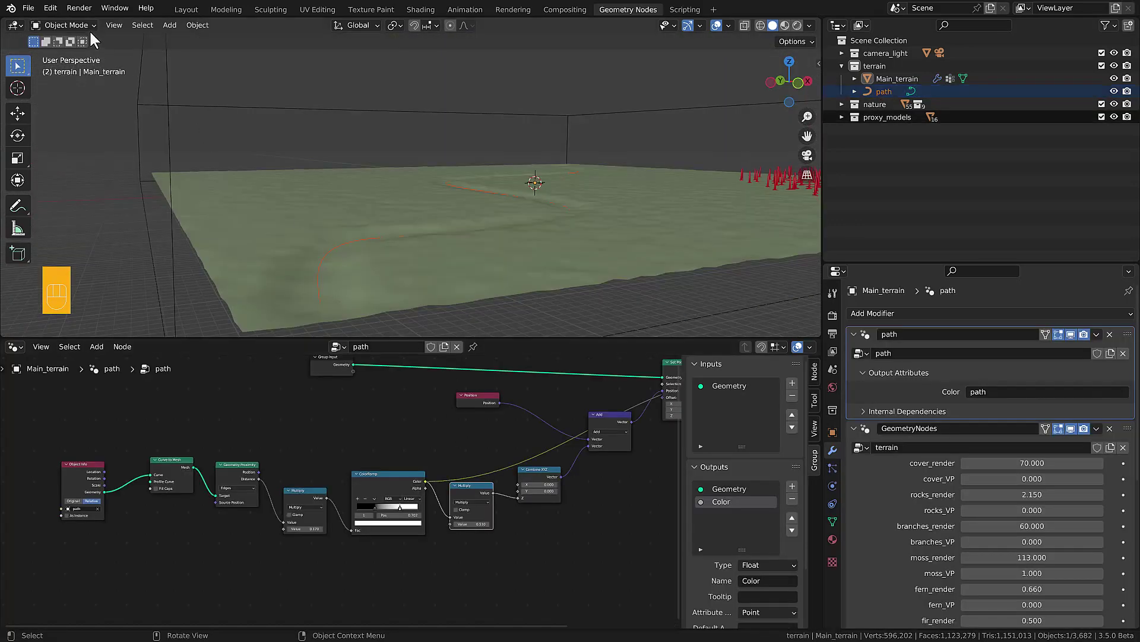
Step: Show the path mask on Main_terrain in Weight Paint mode and tune the path group's depth multiplier to 0.680, width multiplier and ColorRamp stop
click(78, 25)
click(89, 96)
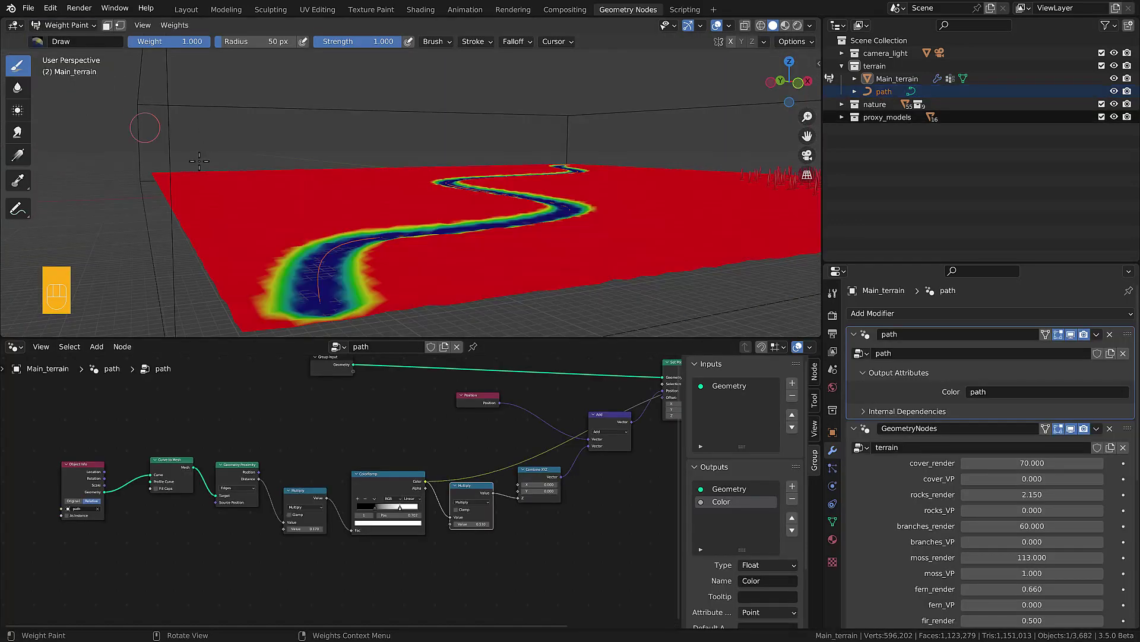
mouse_move(472, 523)
shift+mouse_down()
mouse_move(532, 524)
mouse_move(479, 525)
shift+mouse_up()
mouse_move(304, 528)
shift+mouse_down()
mouse_move(279, 528)
mouse_move(309, 528)
shift+mouse_up()
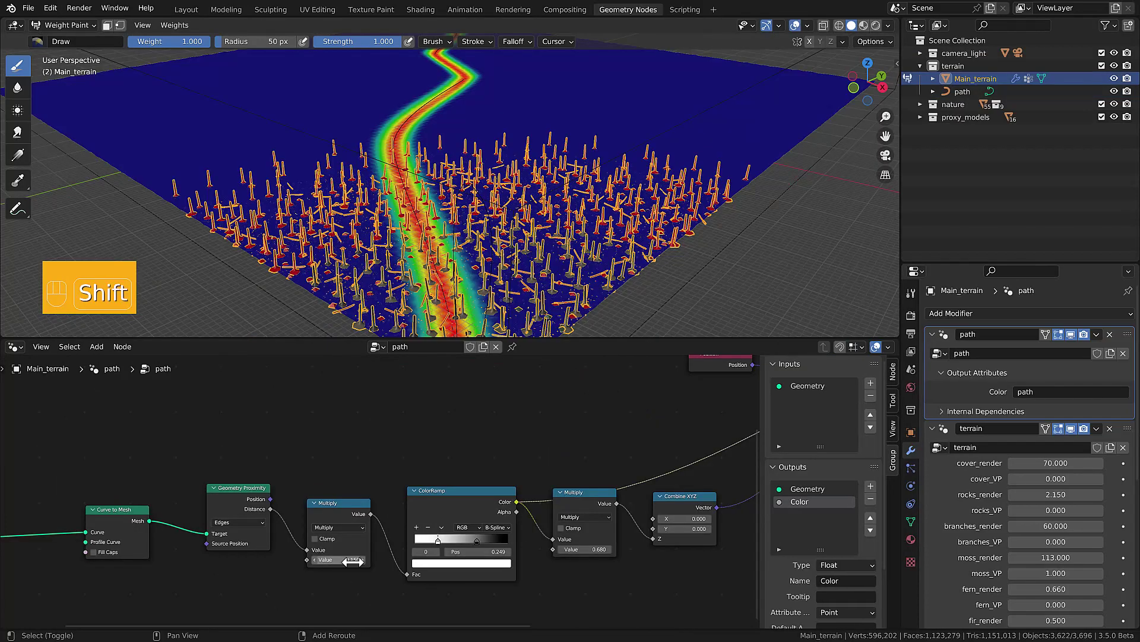
shift+drag(353, 561, 359, 561)
drag(437, 538, 459, 541)
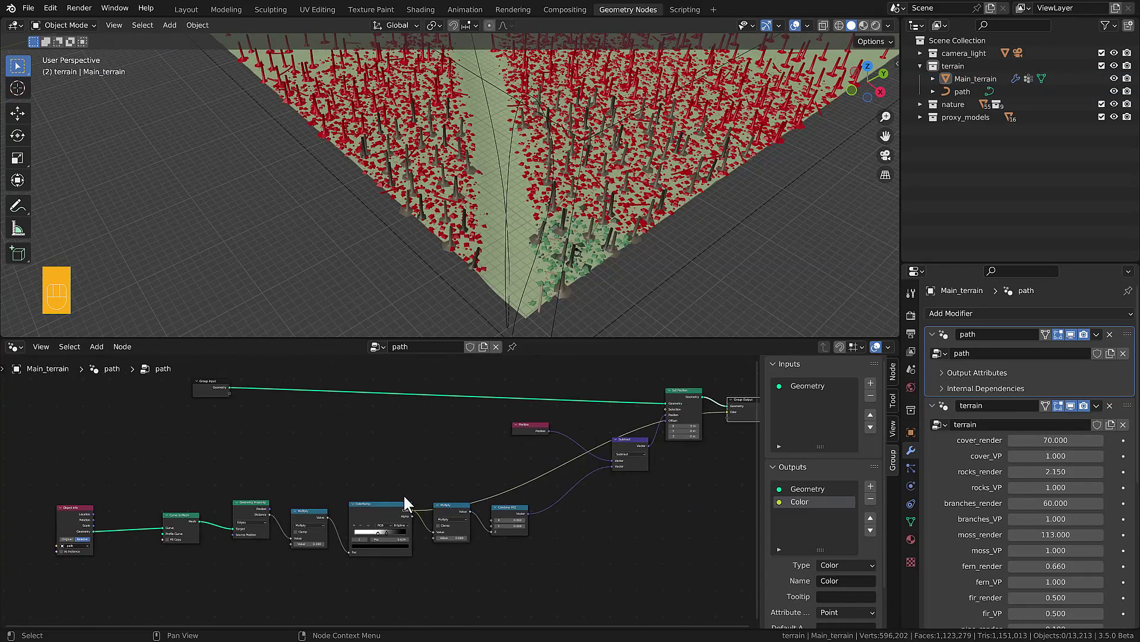
Step: Fine-tune the Multiply value that controls the path's width in the path node group and inspect the path up close
scroll(403, 493, up, 2)
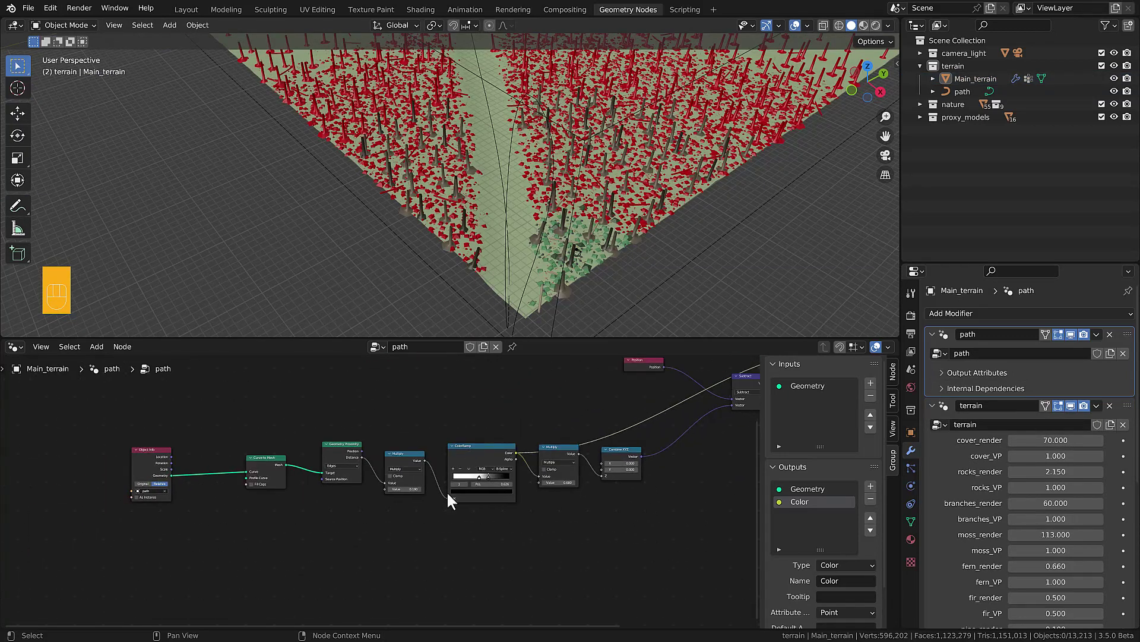
shift+drag(415, 488, 431, 488)
shift+middle_drag(478, 297, 503, 169)
scroll(521, 239, up, 8)
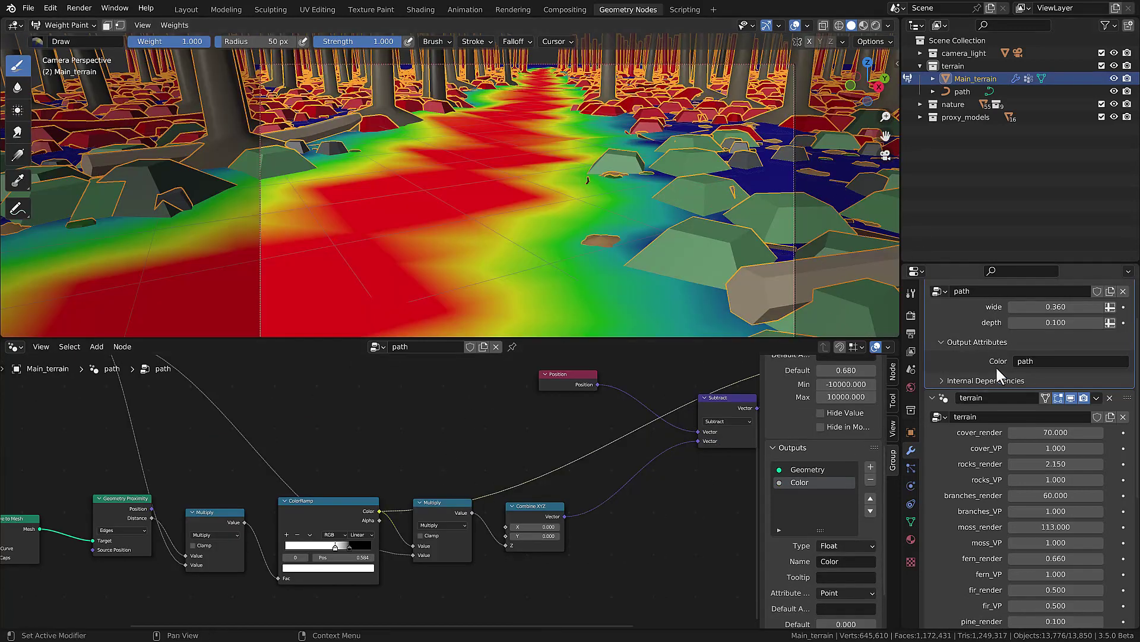
Step: Set the path modifier's wide value to 0.372, shift the ColorRamp's stop, and inspect the rendered forest path
drag(1055, 307, 1062, 307)
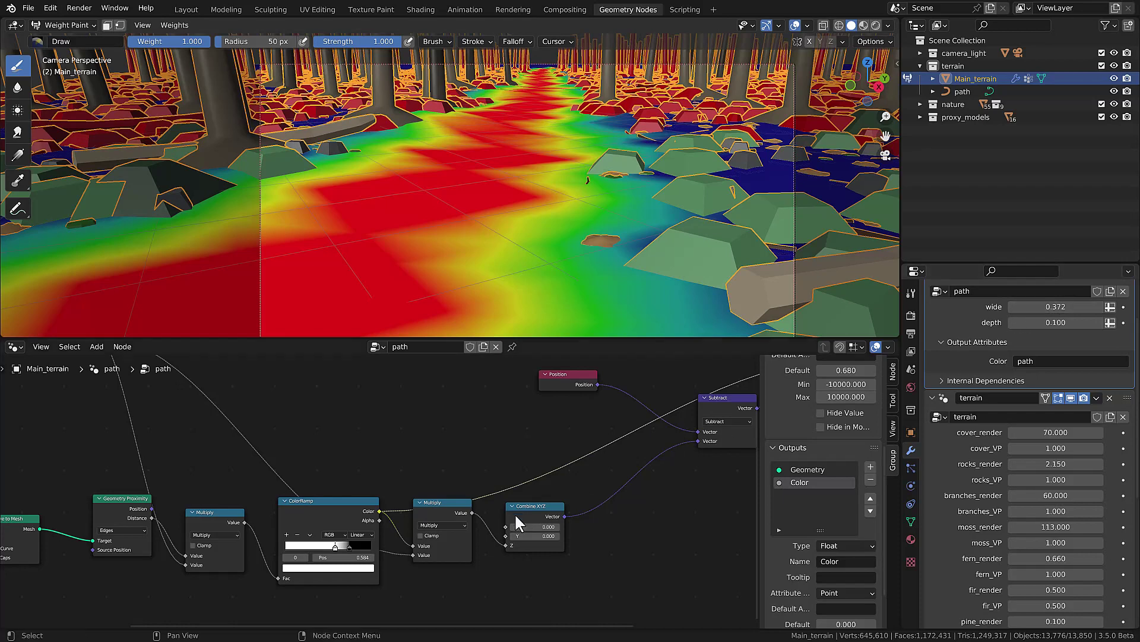
drag(336, 548, 332, 547)
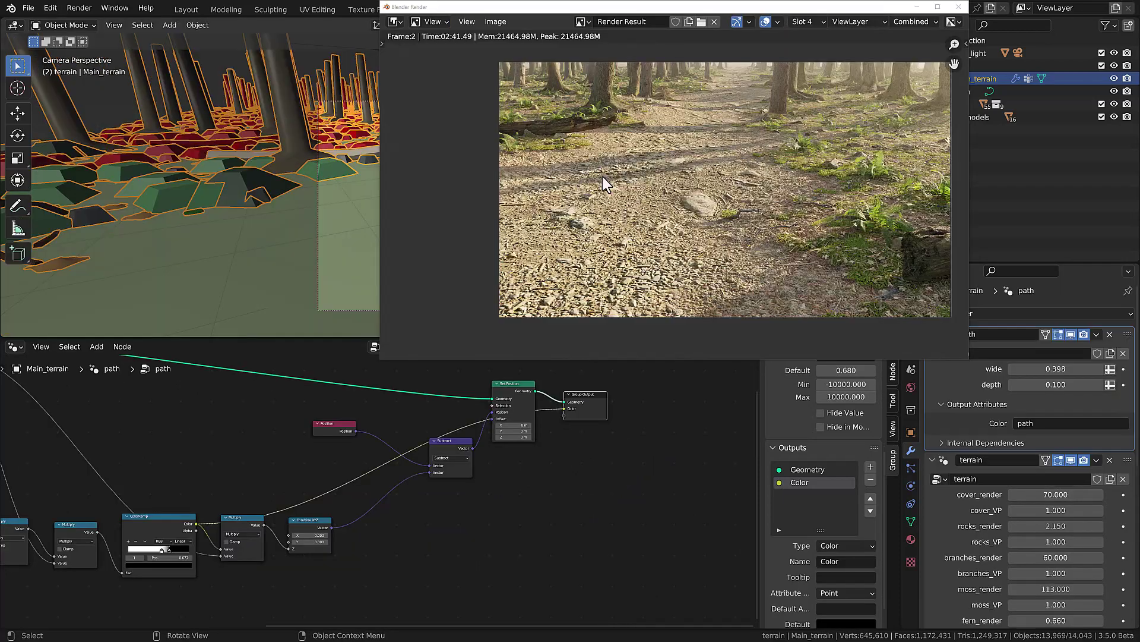
scroll(624, 168, down, 2)
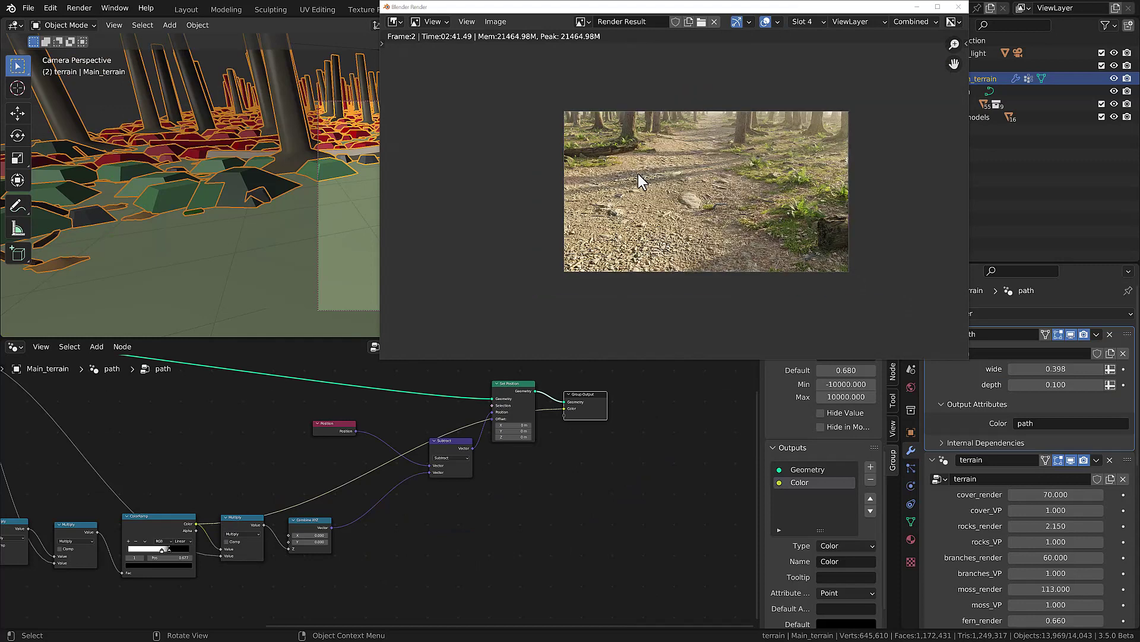
scroll(647, 186, up, 2)
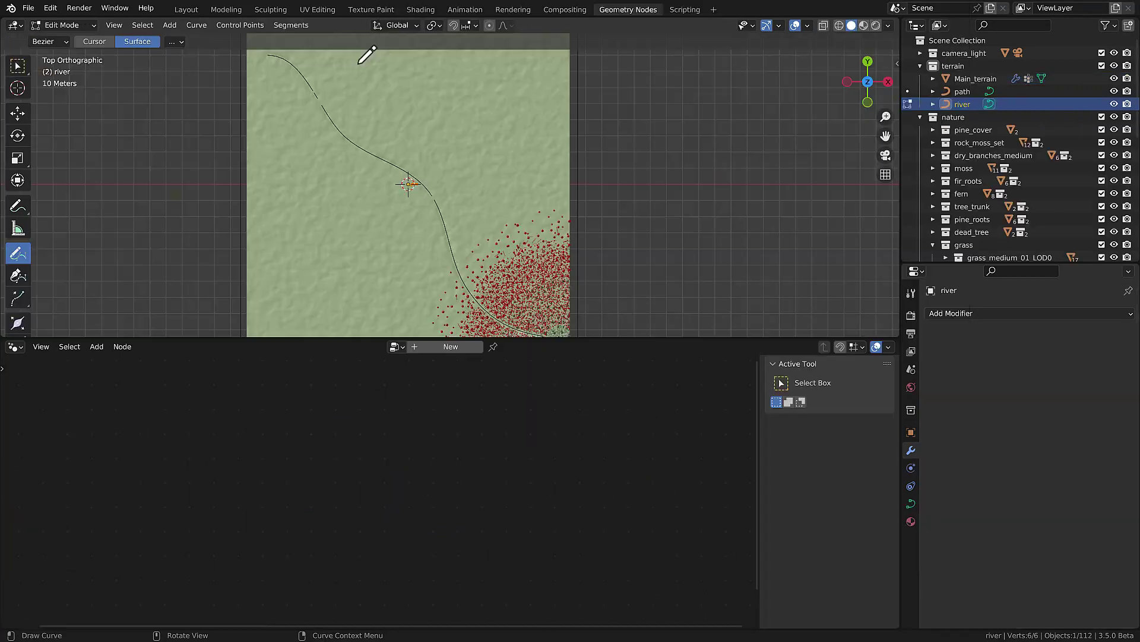
Step: Draw the river curve freehand diagonally across the terrain in top view, leave Edit Mode and select Main_terrain
mouse_move(358, 63)
mouse_down()
mouse_move(386, 71)
mouse_move(446, 139)
mouse_move(523, 273)
mouse_move(564, 300)
mouse_up()
key(Tab)
mouse_move(564, 297)
middle_down()
mouse_move(514, 154)
mouse_move(505, 172)
middle_up()
click(506, 173)
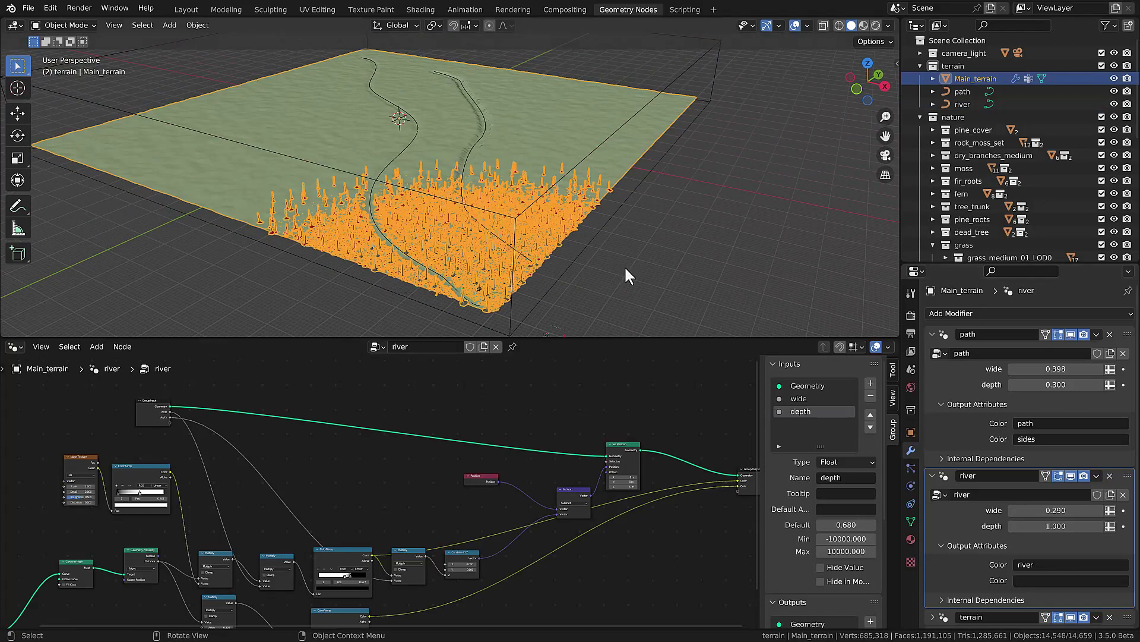
Step: Set the river modifier's wide value to 0.234 and its depth to 2.000 on Main_terrain
scroll(512, 170, up, 6)
scroll(432, 533, up, 3)
click(1053, 526)
text(-3)
key(Return)
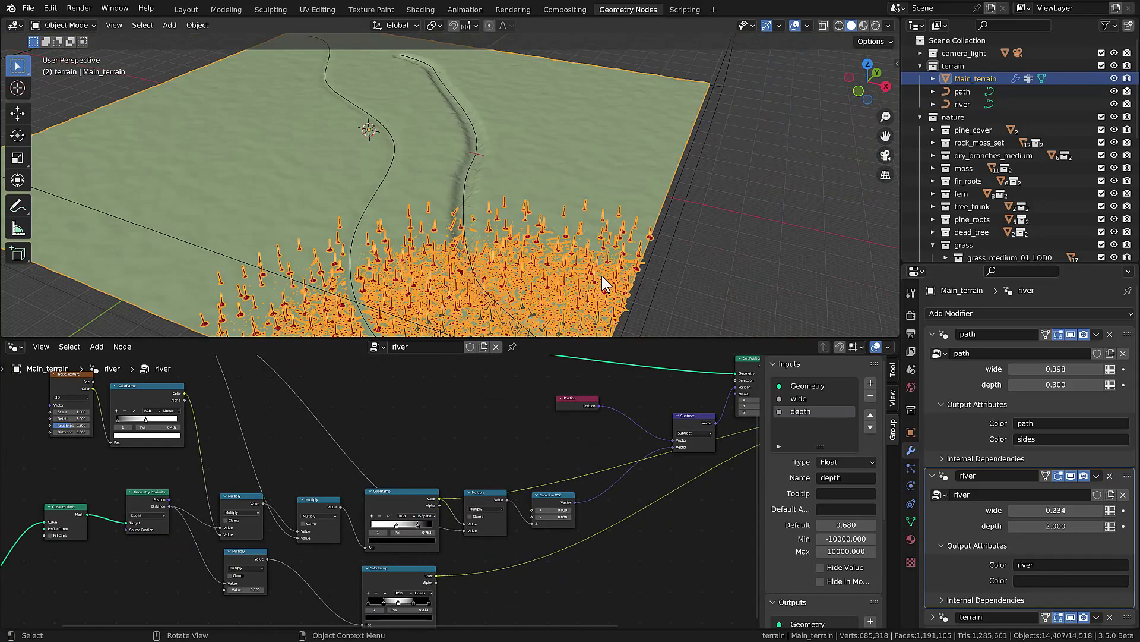
Step: Insert a Math node set to Add in the terrain node group, combining the path mask with a new group input before the ColorRamp
scroll(601, 276, up, 1)
scroll(951, 493, down, 4)
click(932, 416)
click(933, 433)
scroll(526, 481, down, 2)
middle_drag(526, 481, 808, 394)
drag(193, 419, 232, 424)
scroll(261, 512, up, 6)
key(F3)
text(math)
key(Return)
click(291, 474)
drag(266, 509, 163, 440)
Step: Name the new terrain group input river and assign the river attribute to it in the terrain modifier
double_click(799, 436)
text(river)
key(Return)
scroll(1061, 524, down, 14)
click(1110, 521)
click(1056, 522)
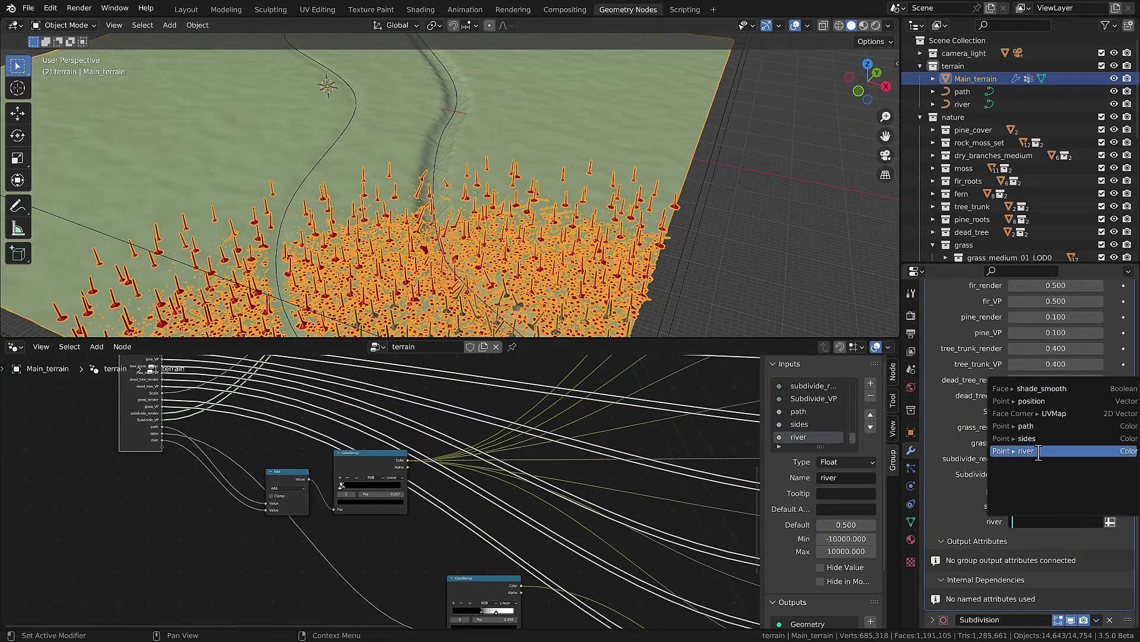
click(1039, 452)
Step: Reduce the river modifier's depth, render the rocky riverbed from the camera view and inspect the result
scroll(436, 260, up, 5)
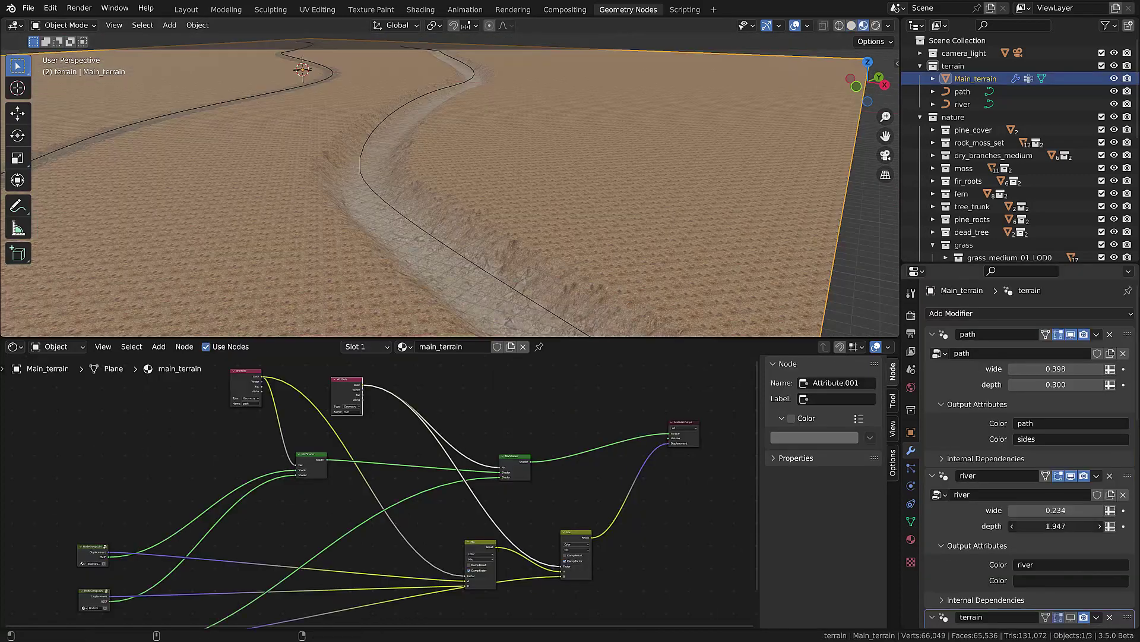
drag(1056, 526, 1012, 525)
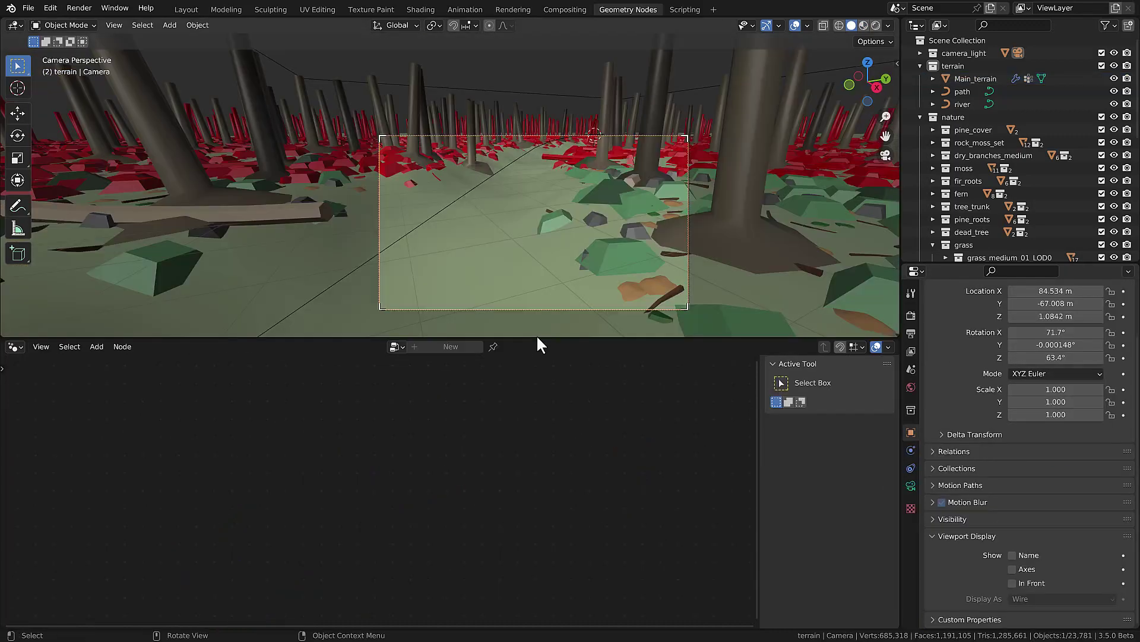
key(F12)
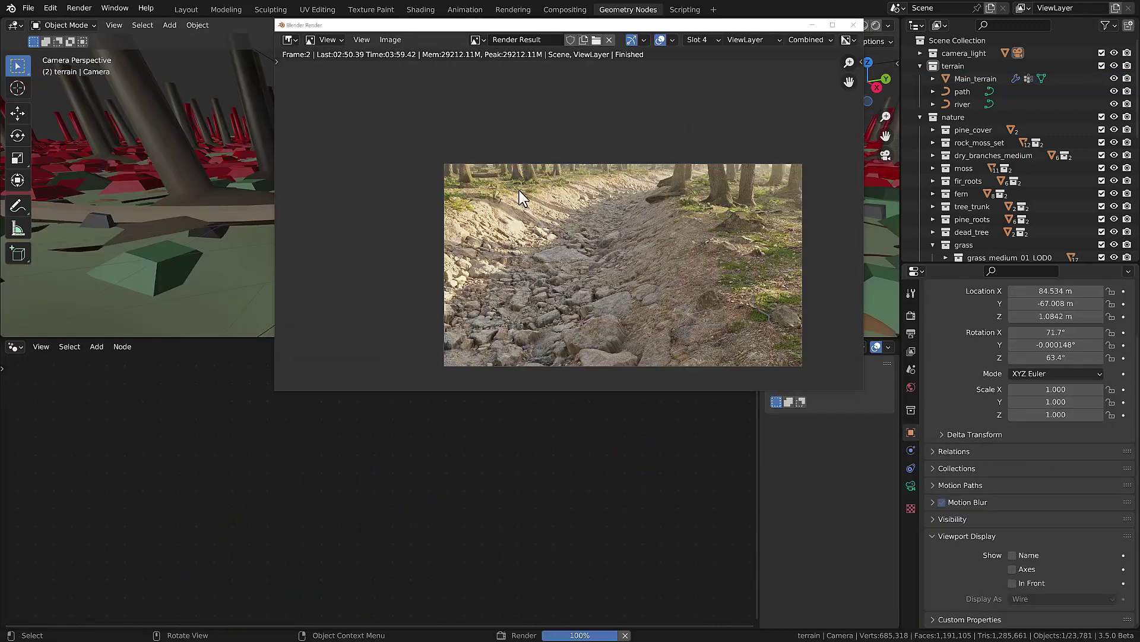
scroll(621, 222, up, 2)
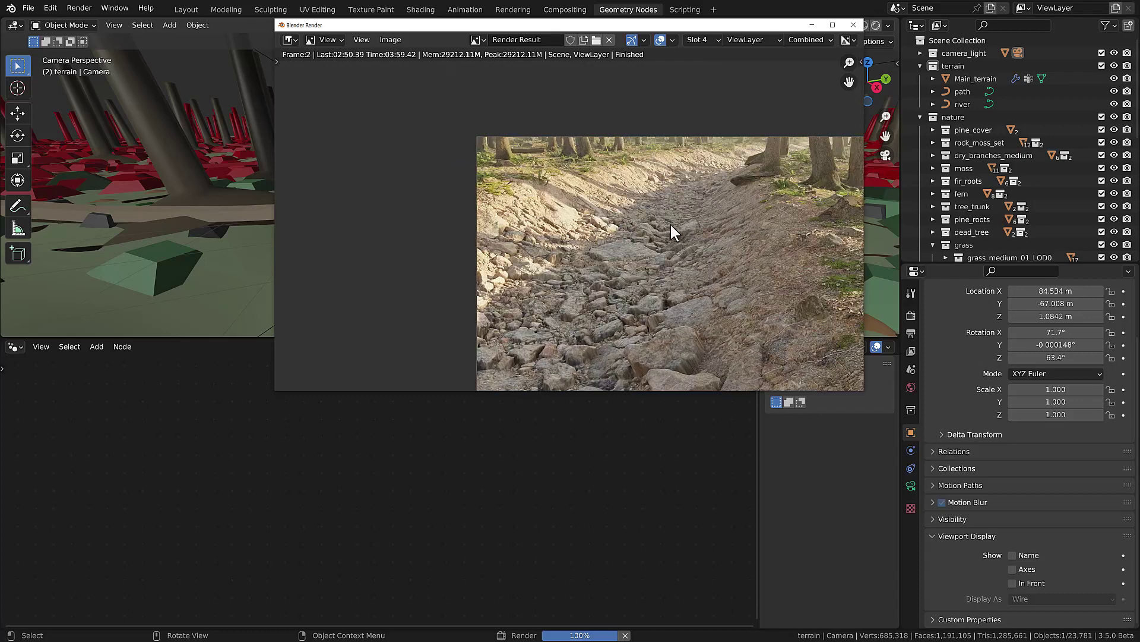
scroll(682, 190, up, 3)
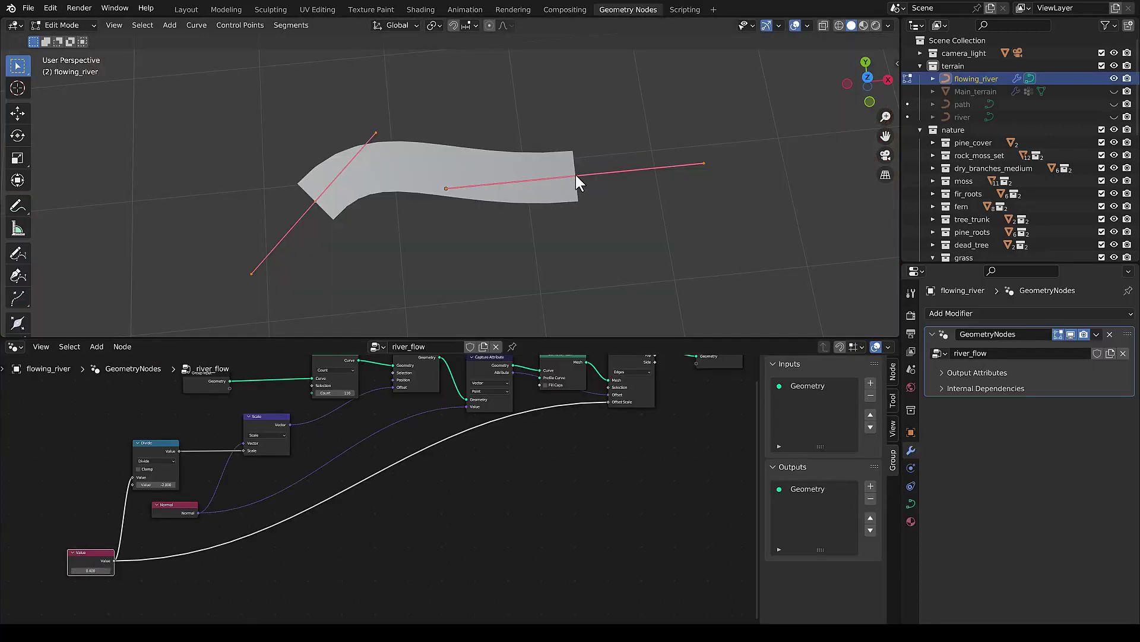
Step: Extend the flowing_river curve from its end point in top view and leave Edit Mode
key(KP_7)
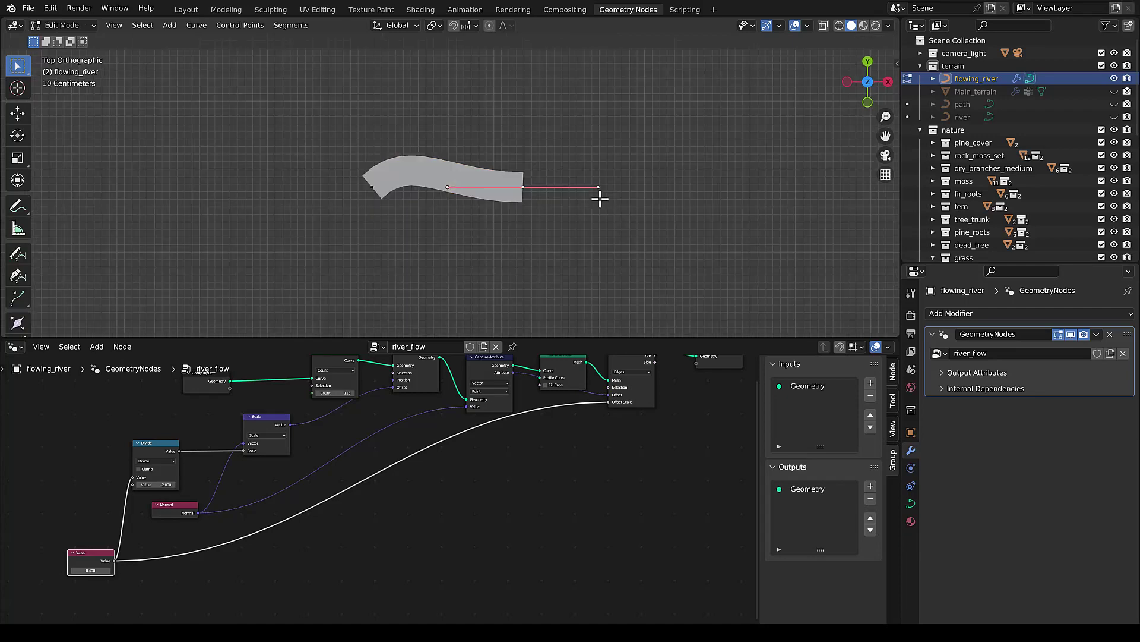
click(751, 168)
key(Tab)
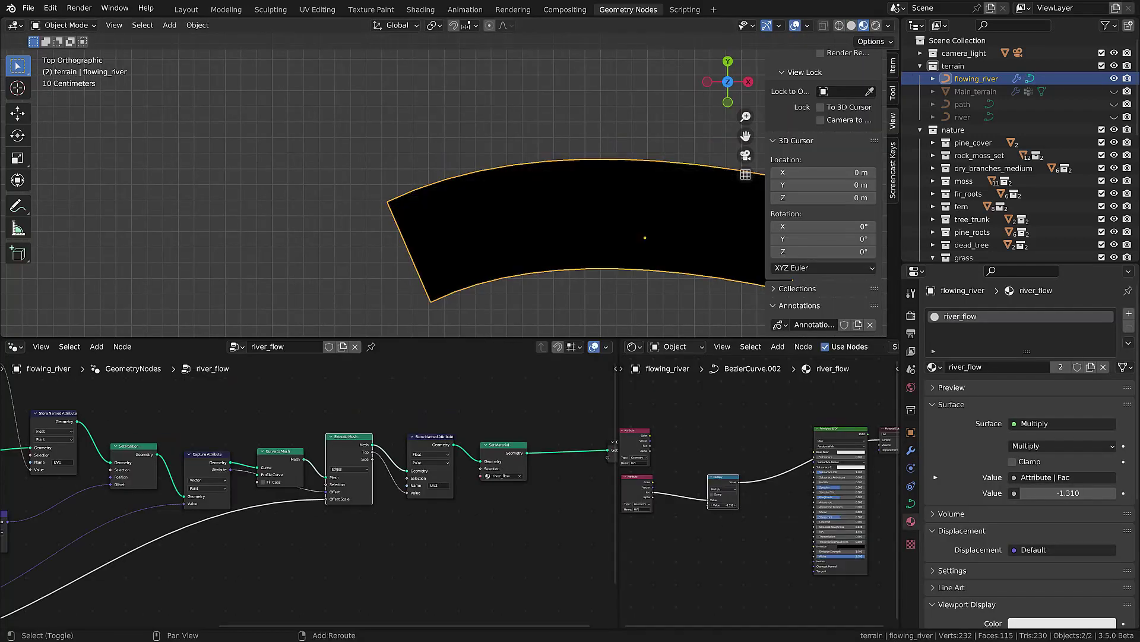
Step: Set the Multiply value in the river_flow material to 0.300 to preview the stored UV gradient across the river strip
drag(1052, 493, 1087, 493)
scroll(716, 547, down, 1)
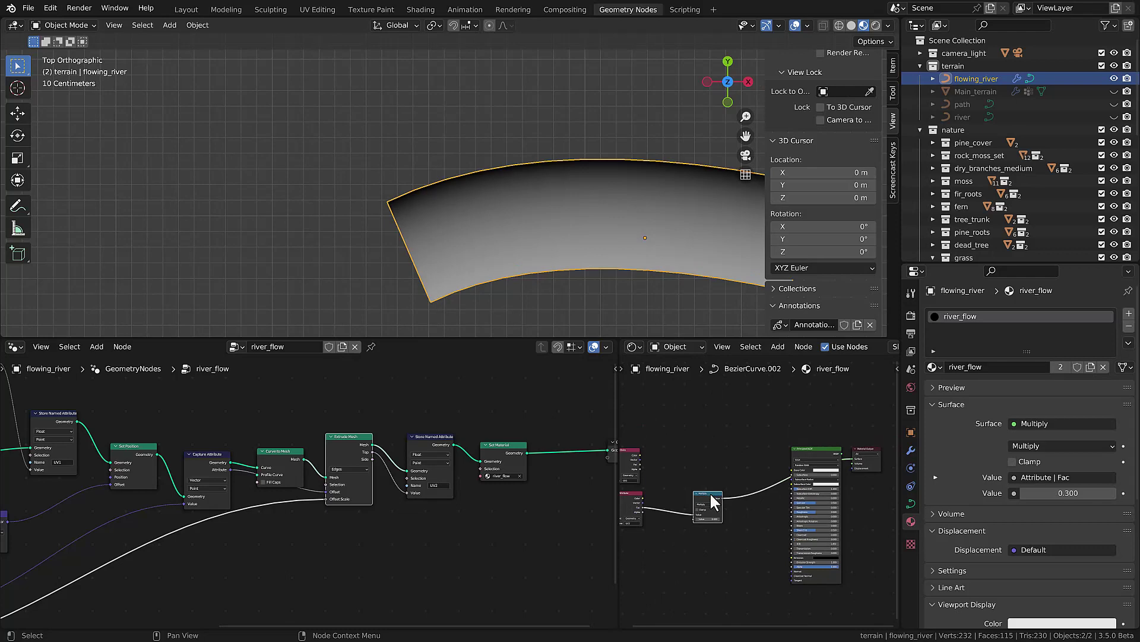
drag(676, 519, 695, 519)
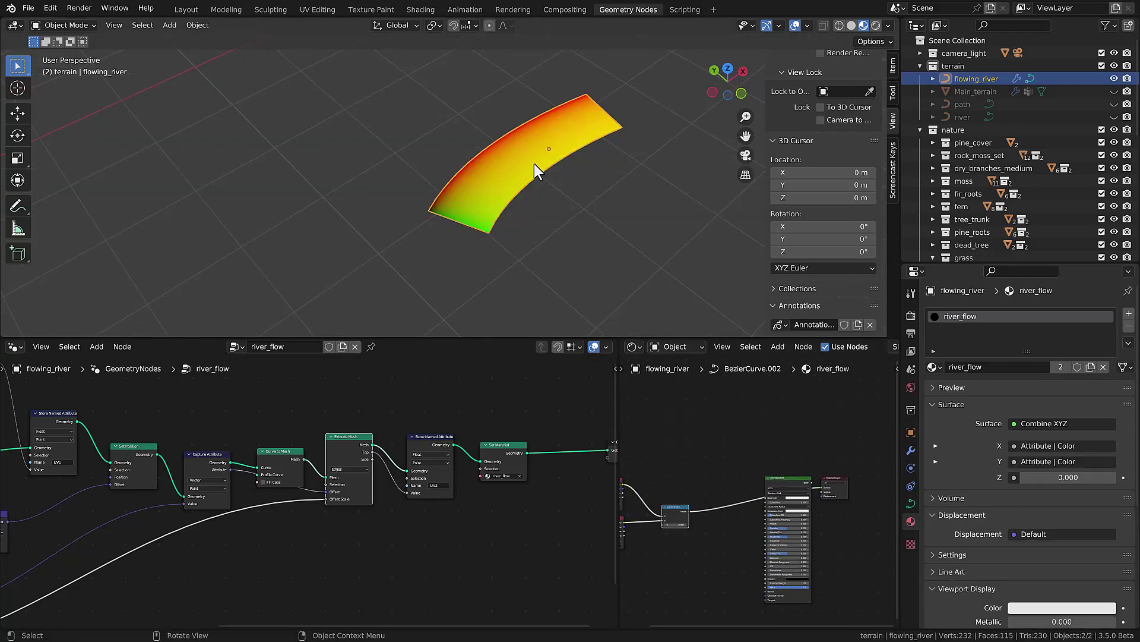
Step: Feed the combined UV vector into the Noise Texture and connect its factor to the Set Position offset in the river_flow group
drag(377, 484, 424, 477)
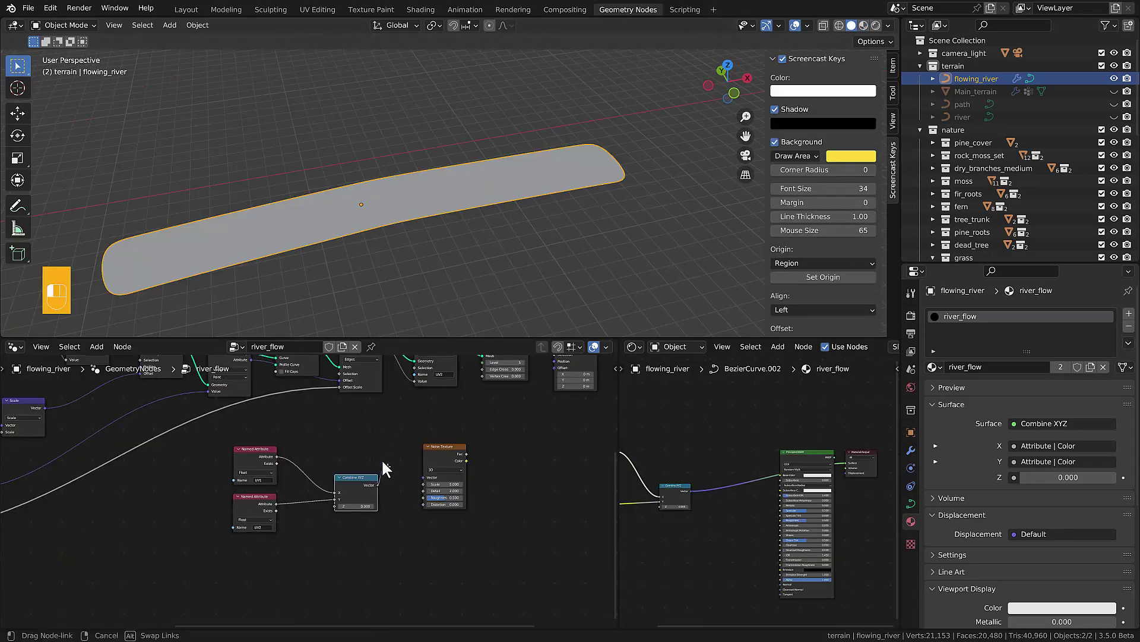
key(Home)
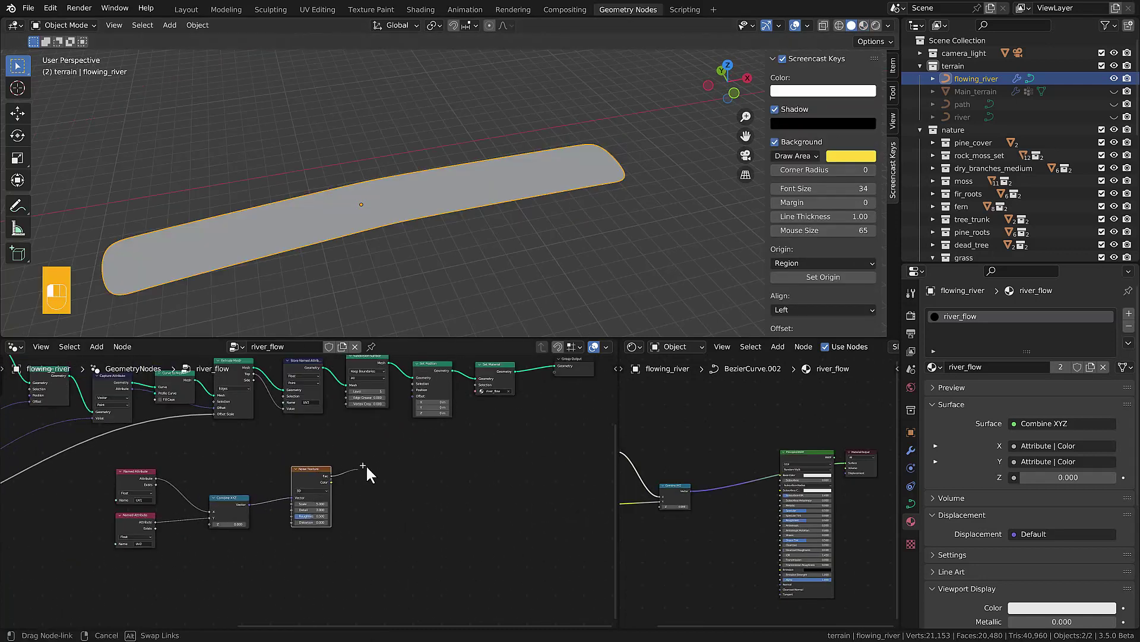
drag(402, 401, 413, 396)
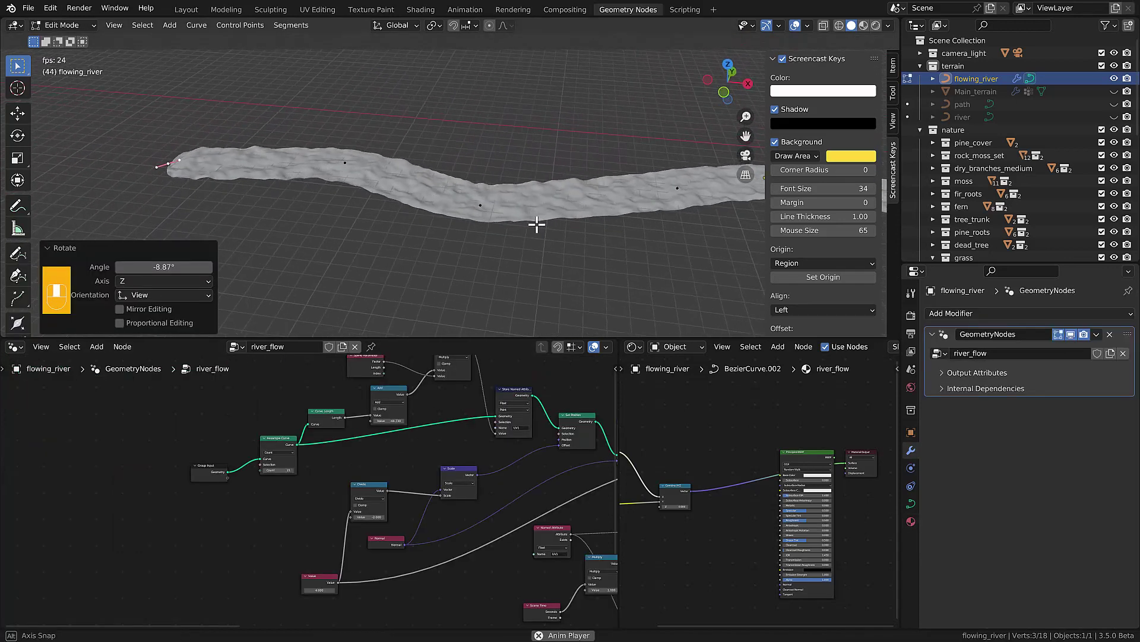
Step: Examine the animated wave displacement along the whole flowing_river curve, then stop the playback
scroll(543, 256, down, 3)
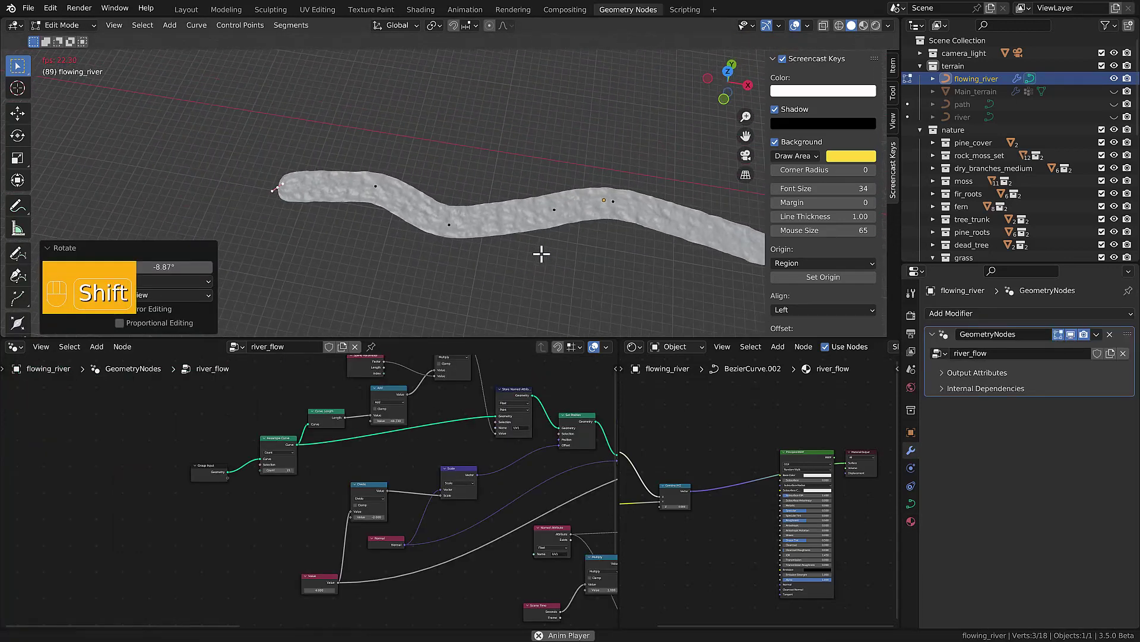
shift+middle_drag(542, 254, 496, 248)
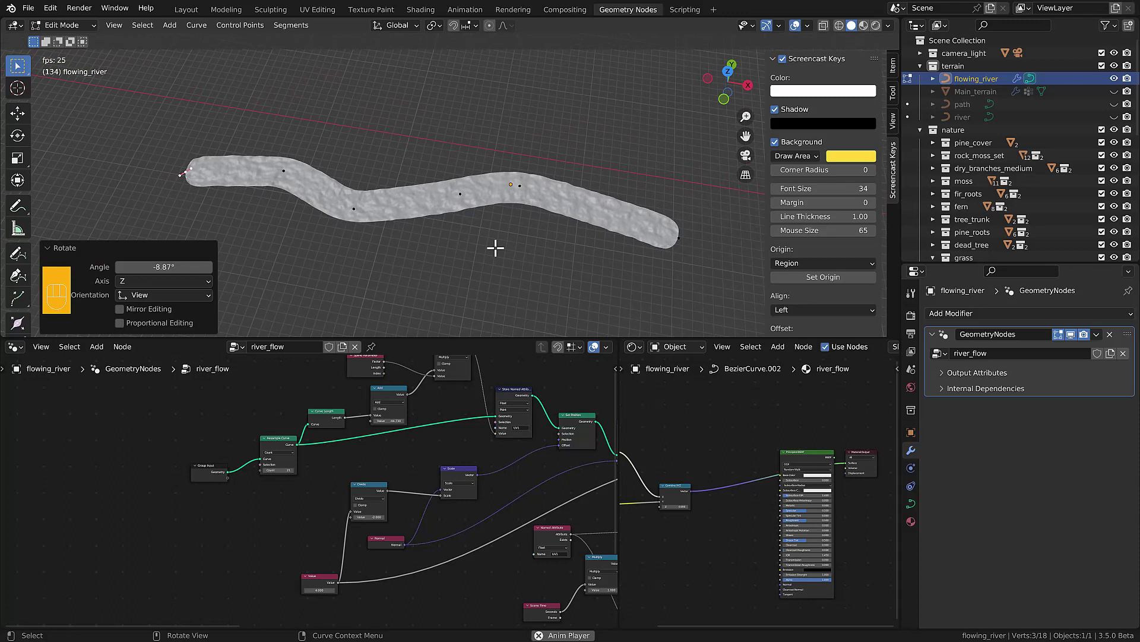
scroll(493, 247, up, 1)
key(Escape)
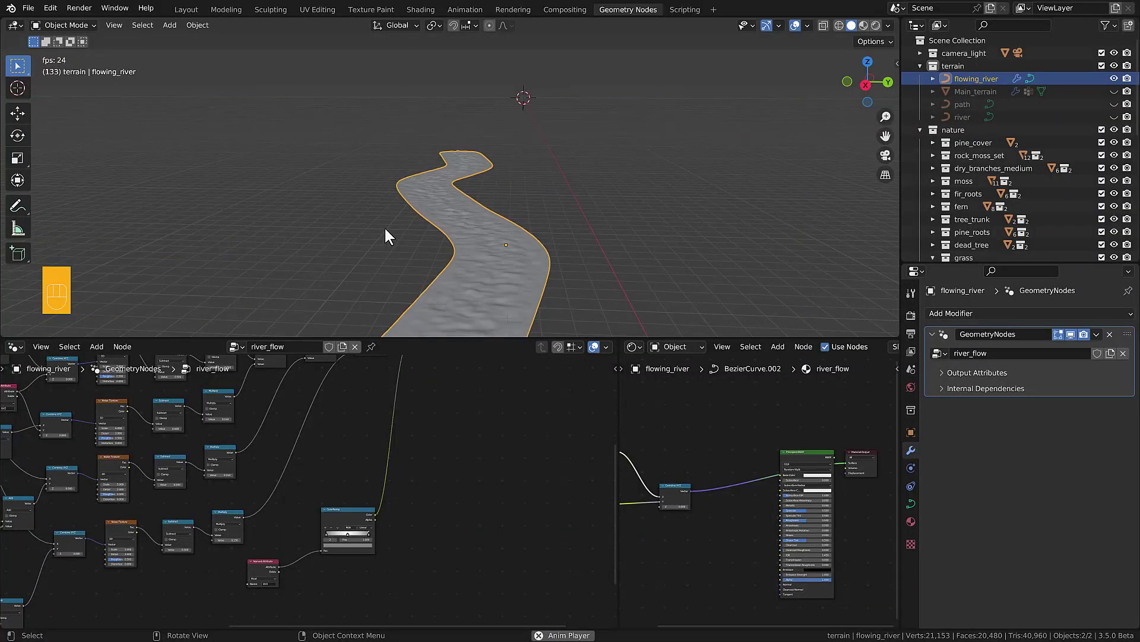
Step: Adjust the detail of a Noise Texture driving the waves in the river_flow geometry node group
scroll(457, 499, down, 3)
middle_drag(492, 484, 501, 465)
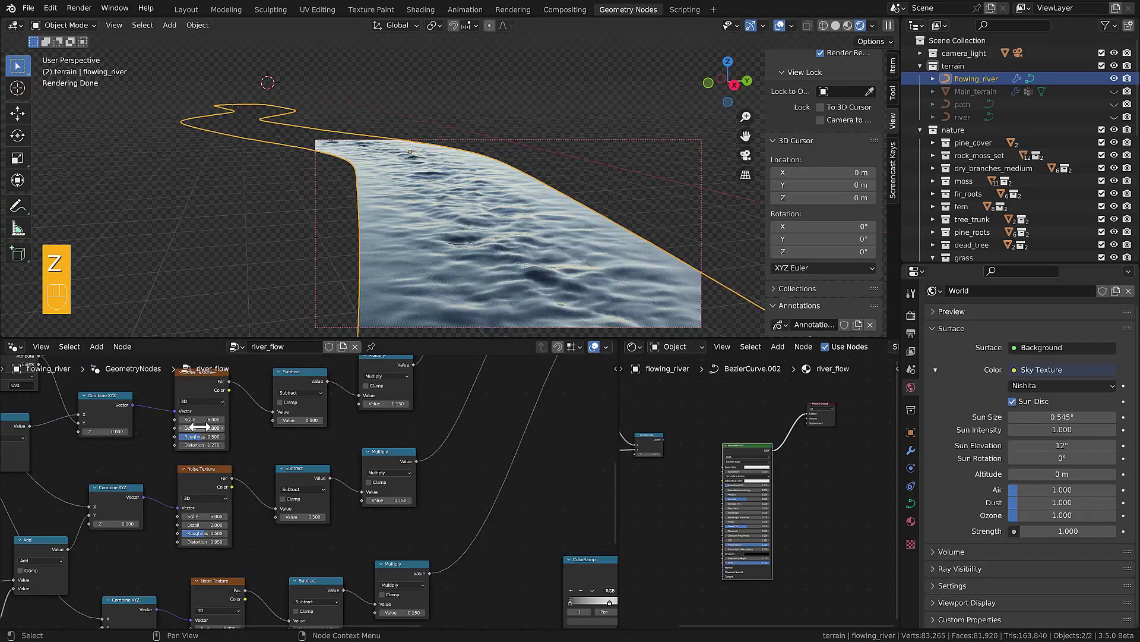
key(Return)
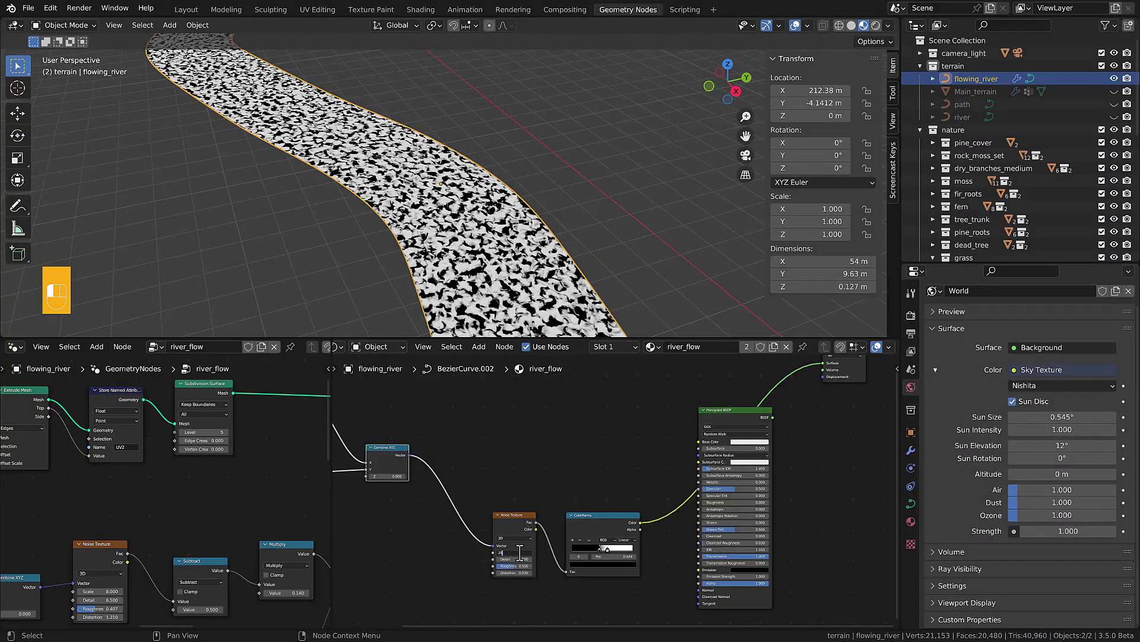
Step: Enter a new scale for the river_flow material's Noise Texture, undo the last change and play the animation
key(Return)
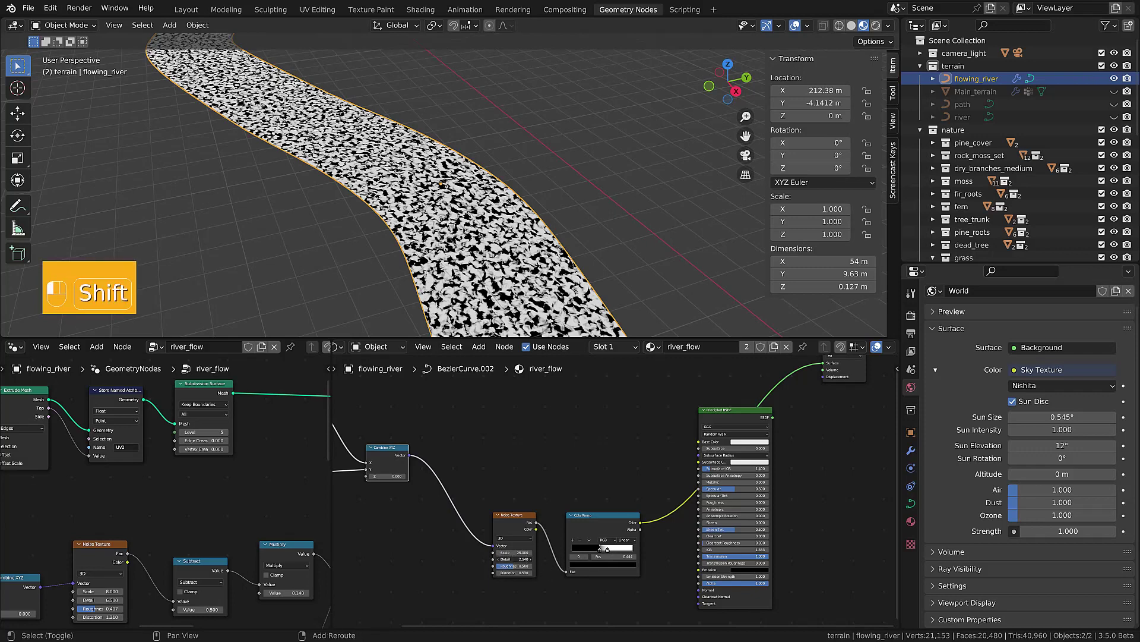
key(ctrl+z)
key(shift+space)
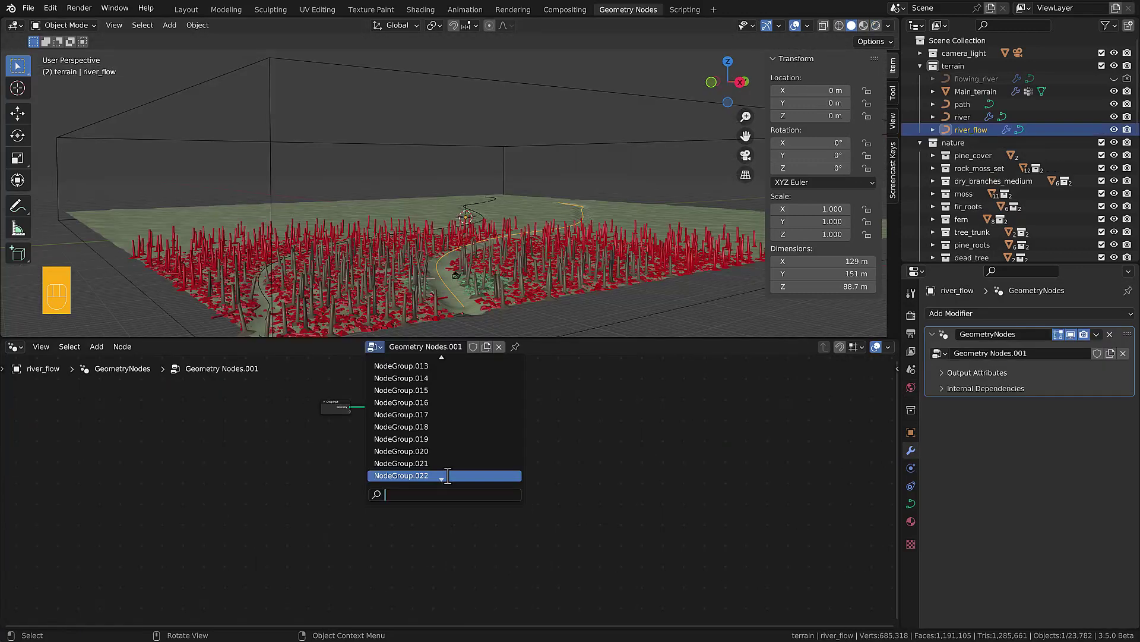
Step: Assign the river_flow node group to the river_flow curve, lower it along Z to about -0.46 m and play the animation
click(431, 463)
shift+middle_drag(498, 314, 547, 263)
scroll(530, 216, up, 3)
key(g)
key(z)
click(535, 225)
key(shift+space)
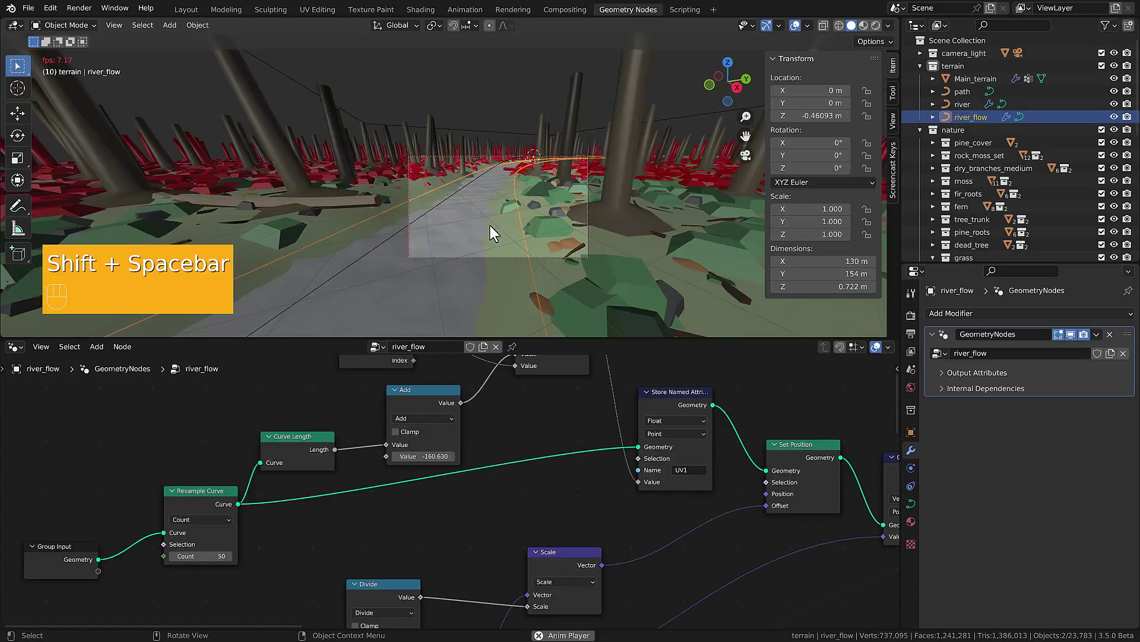
scroll(491, 225, up, 1)
scroll(490, 241, up, 2)
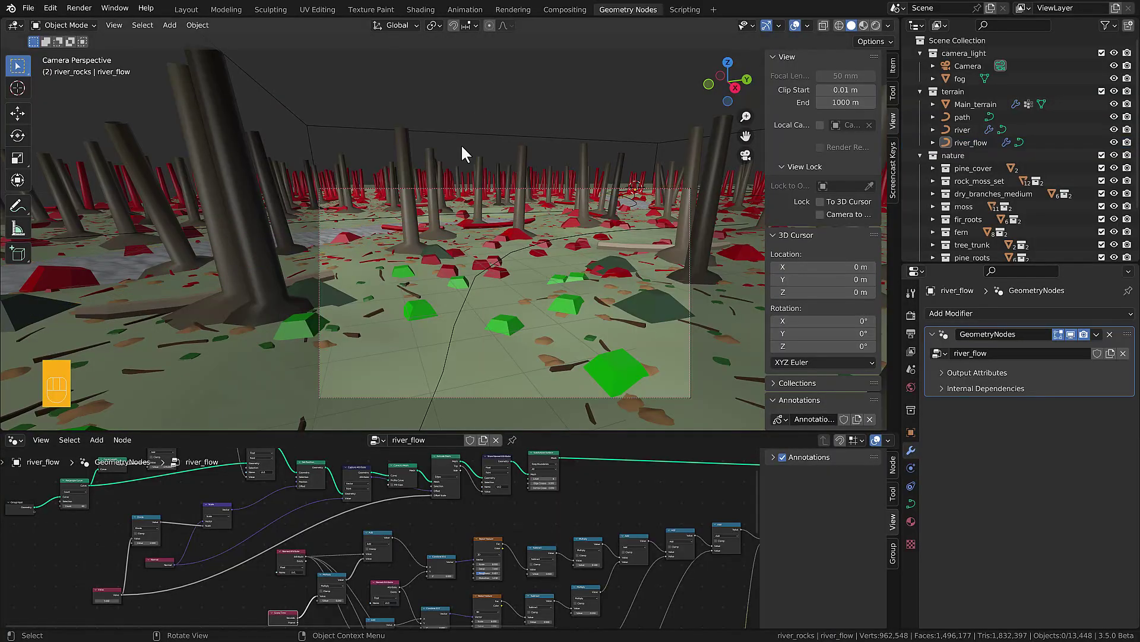
Step: Show the last render and browse the pine forest reference pictures in the image viewer
key(F11)
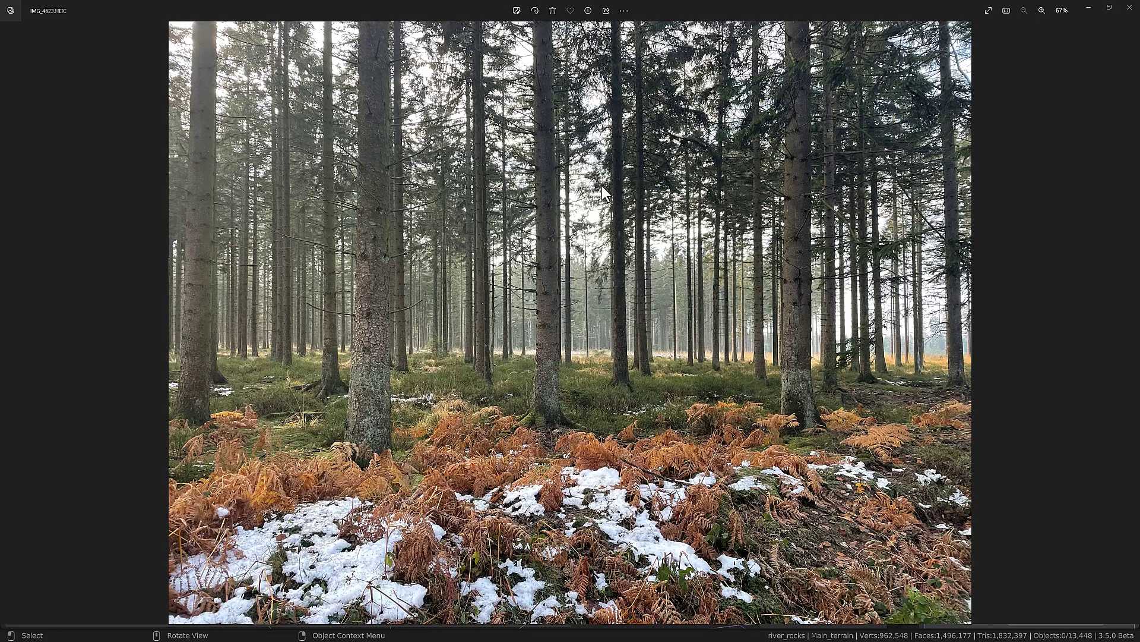
key(Right)
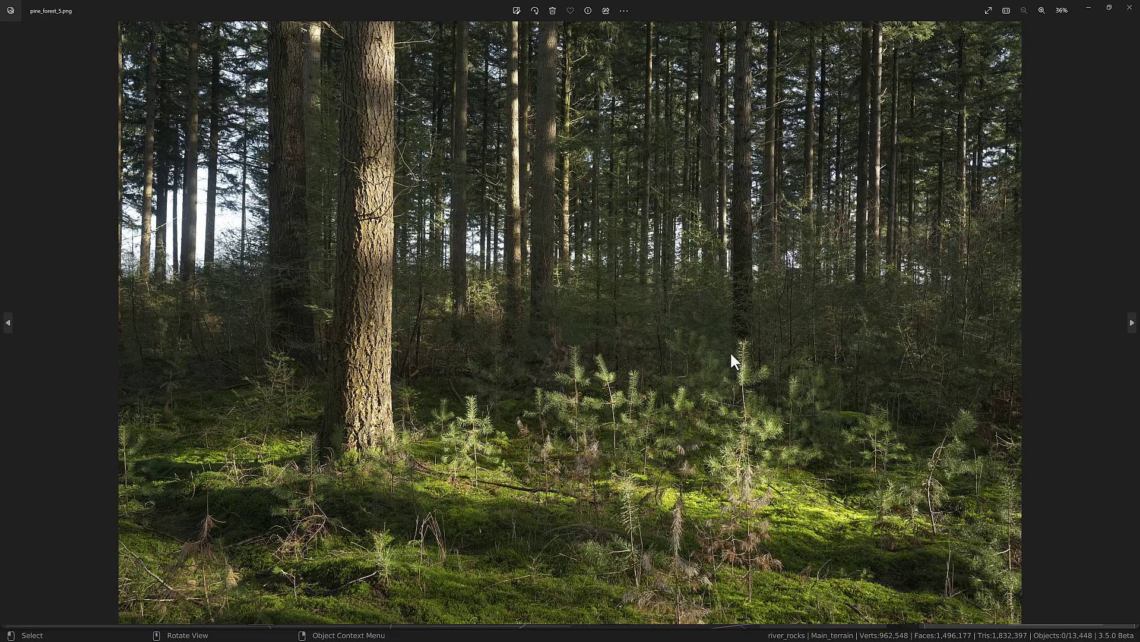
Step: Show the next pine forest reference picture
key(Right)
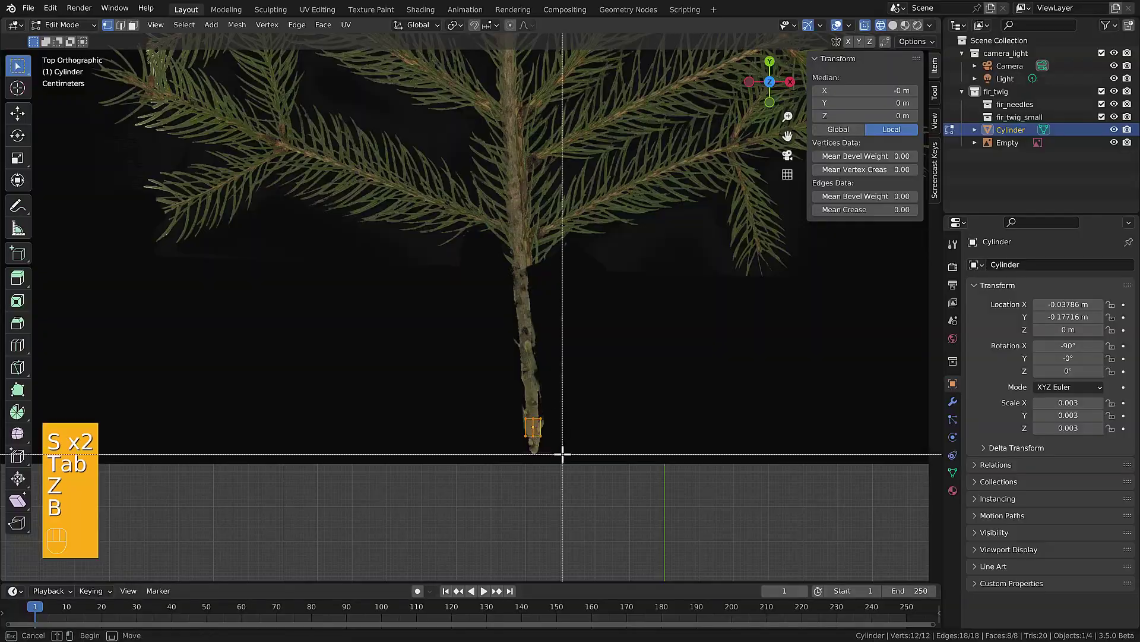
Step: Fit the cylinder's end ring to the twig base in the reference photo, extrude a tapered tip and reposition the cylinder there
key(g)
click(505, 373)
key(s)
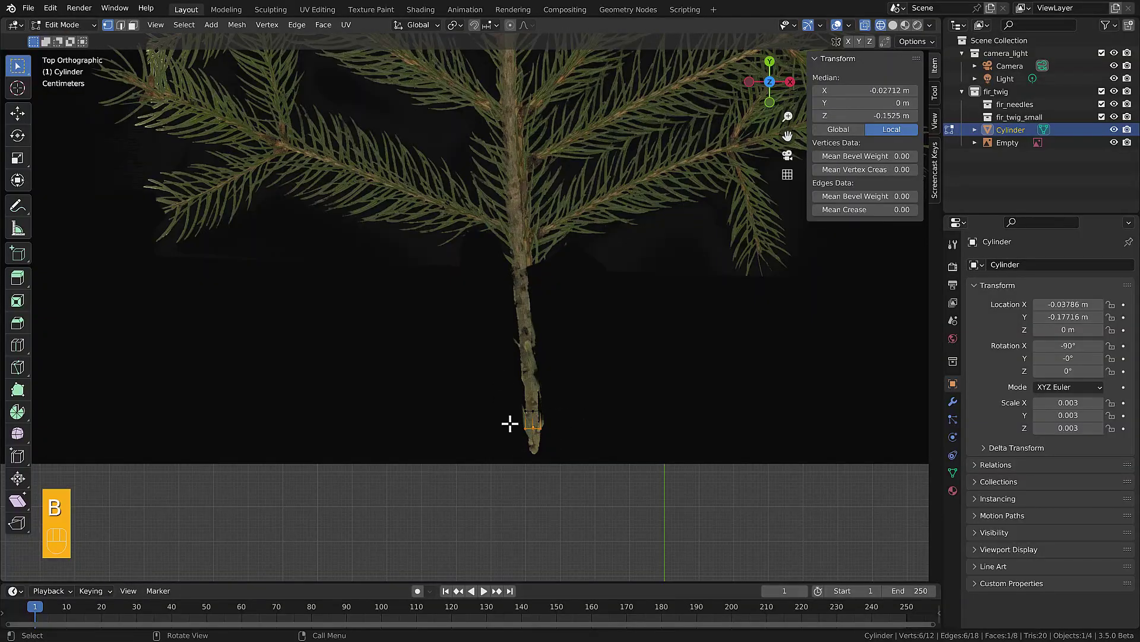
click(509, 422)
key(e)
click(511, 364)
key(Tab)
key(g)
click(593, 449)
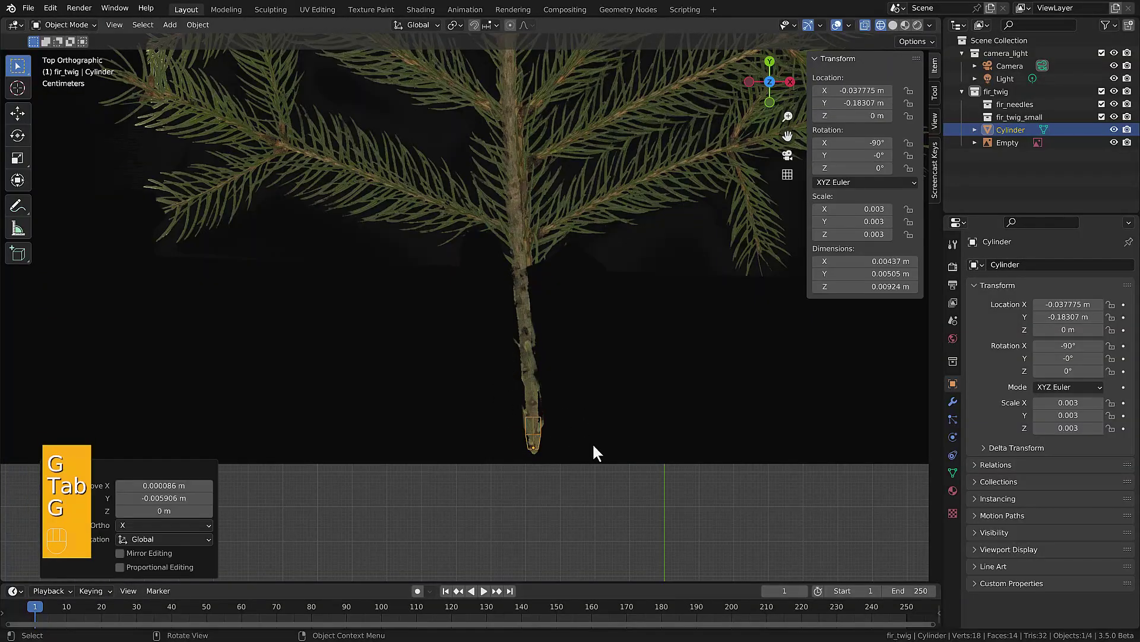
Step: Apply the cylinder's rotation and scale, then stretch its upper ring up the stem and scale it to the stem's width
key(ctrl+a)
click(557, 437)
key(Tab)
key(b)
drag(557, 425, 485, 390)
key(s)
click(578, 369)
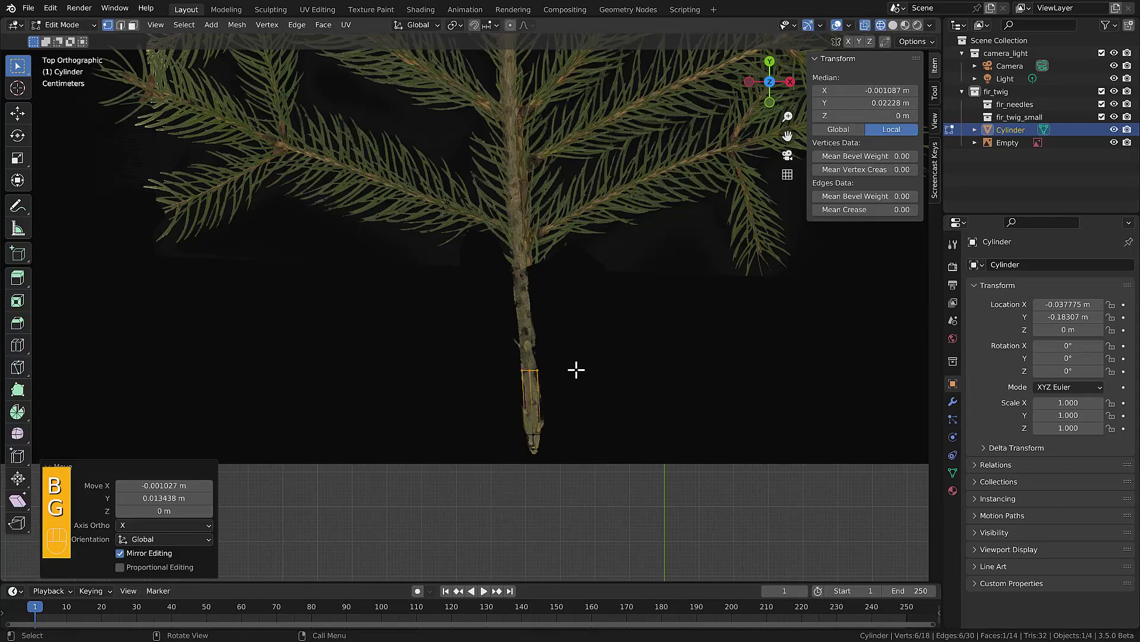
Step: Extrude the stem's top ring upward past the lowest side branches of the reference twig
scroll(543, 282, up, 2)
key(e)
click(568, 346)
key(g)
click(546, 265)
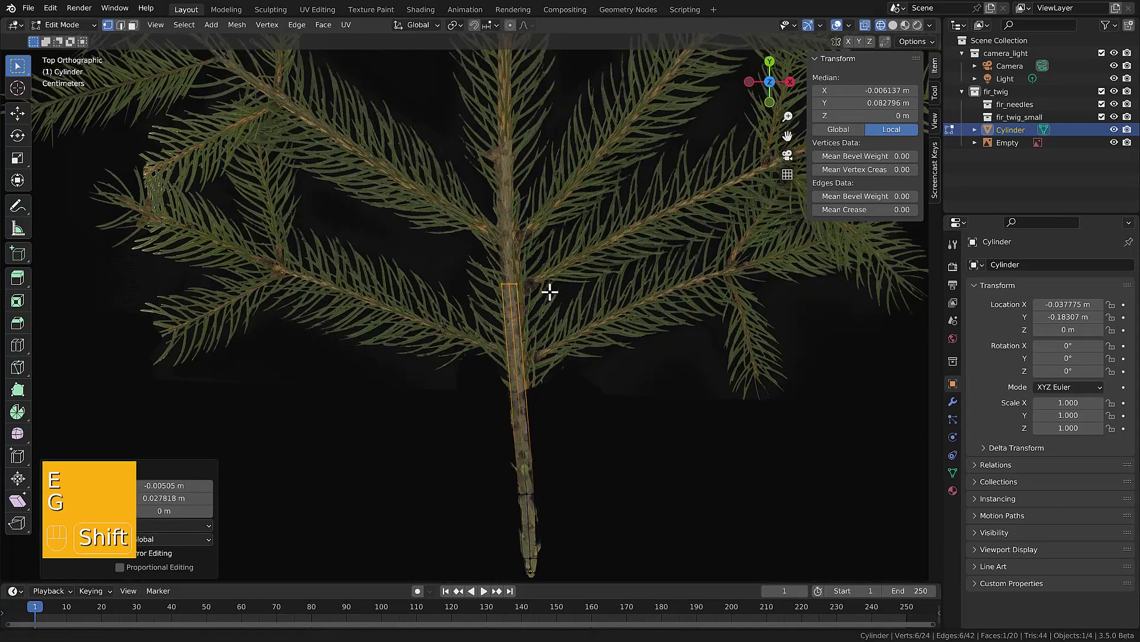
Step: Extrude another stem section further up the reference twig and scale its end ring to match the stem's thickness
shift+middle_drag(547, 293, 529, 496)
scroll(529, 487, down, 2)
key(e)
click(527, 366)
key(g)
key(s)
click(521, 363)
scroll(542, 280, down, 2)
scroll(543, 388, up, 2)
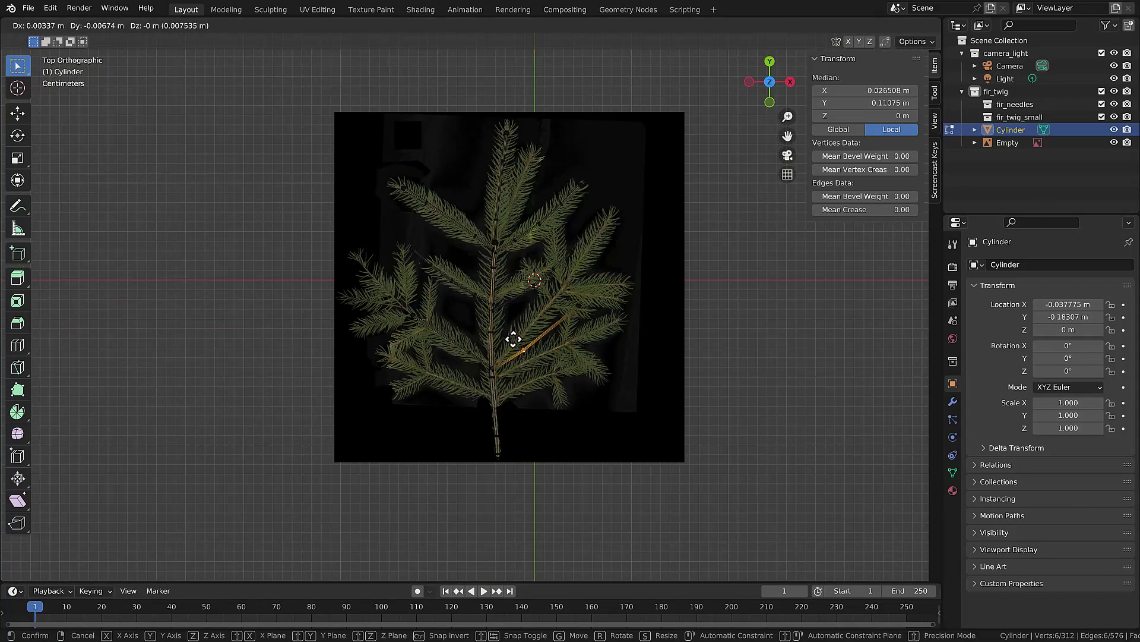
Step: Shift the side-branch piece by 0.00337 m in X and -0.00674 m in Y onto the stem and finish editing the mesh
click(514, 339)
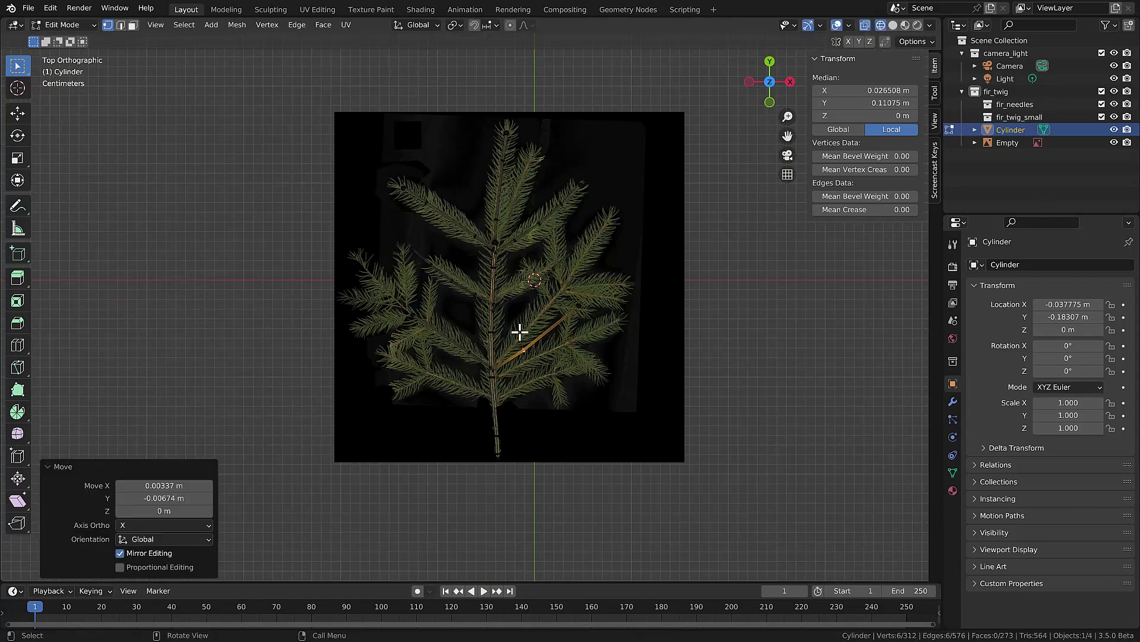
key(Tab)
scroll(532, 318, down, 4)
shift+middle_drag(578, 301, 518, 307)
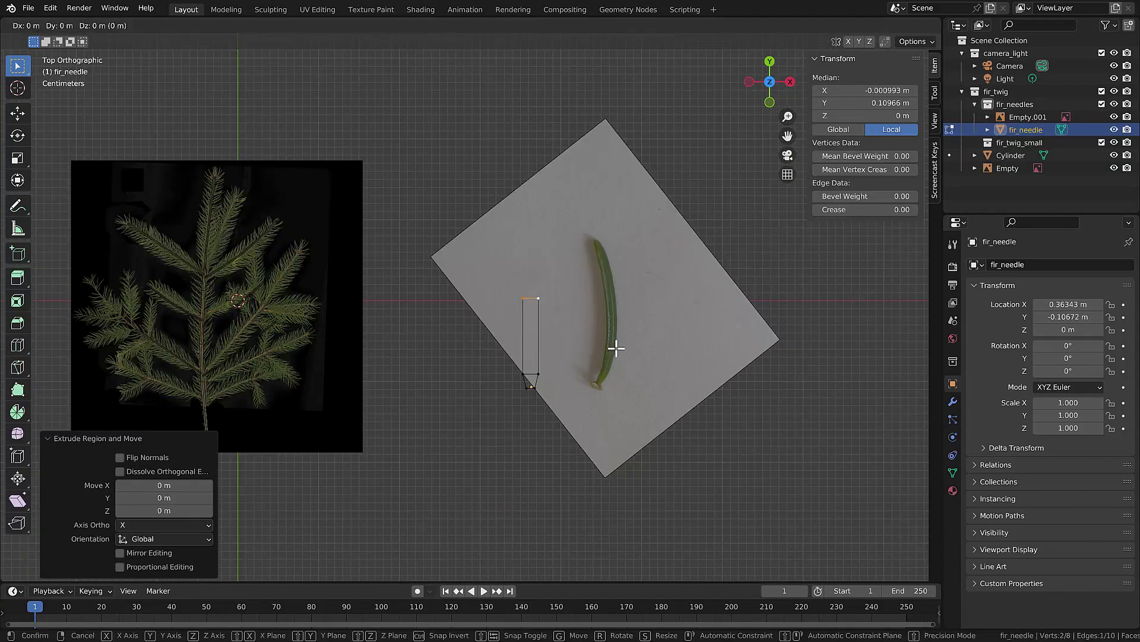
Step: Extrude the fir_needle mesh along Y in several segments to the needle's length and narrow its tip along X
key(y)
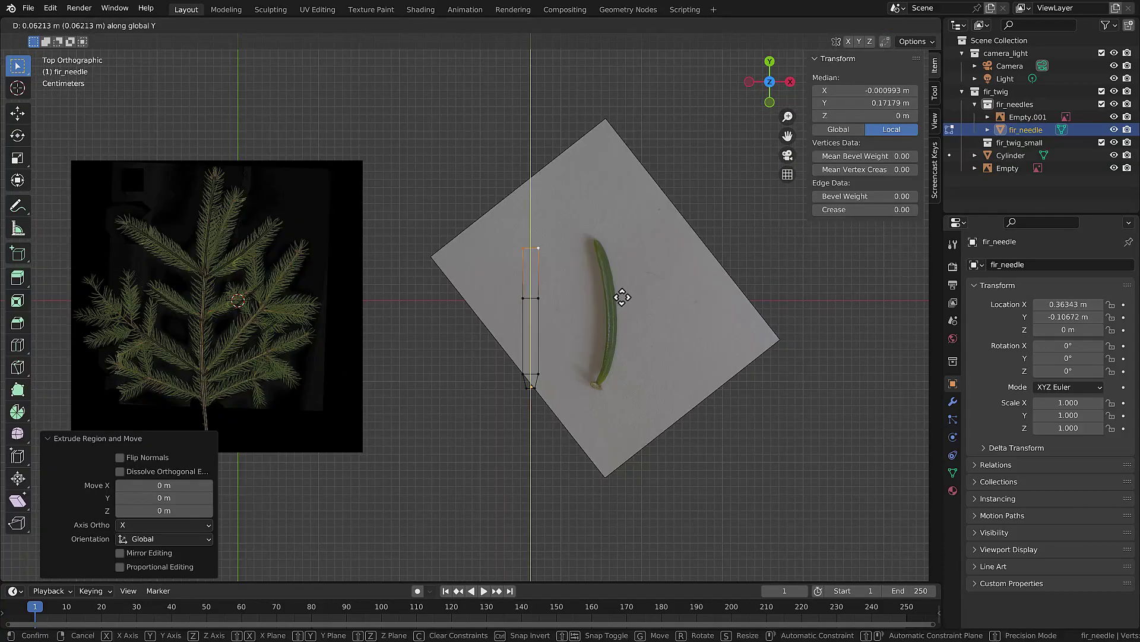
click(619, 296)
key(e)
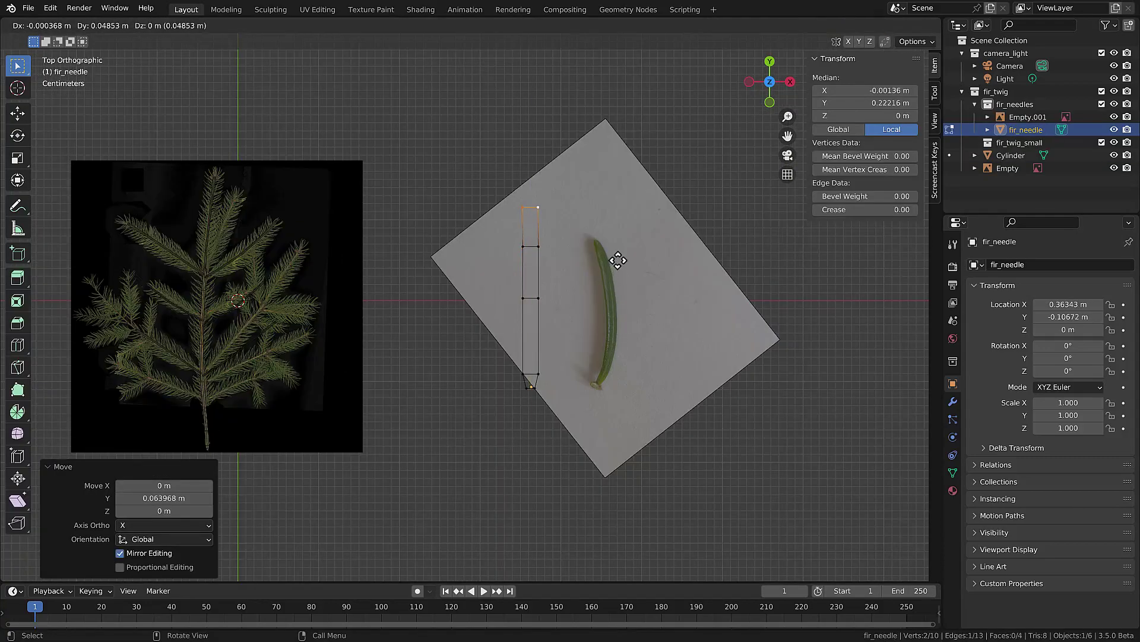
click(618, 260)
key(e)
key(g)
key(y)
click(646, 236)
key(s)
key(x)
click(585, 211)
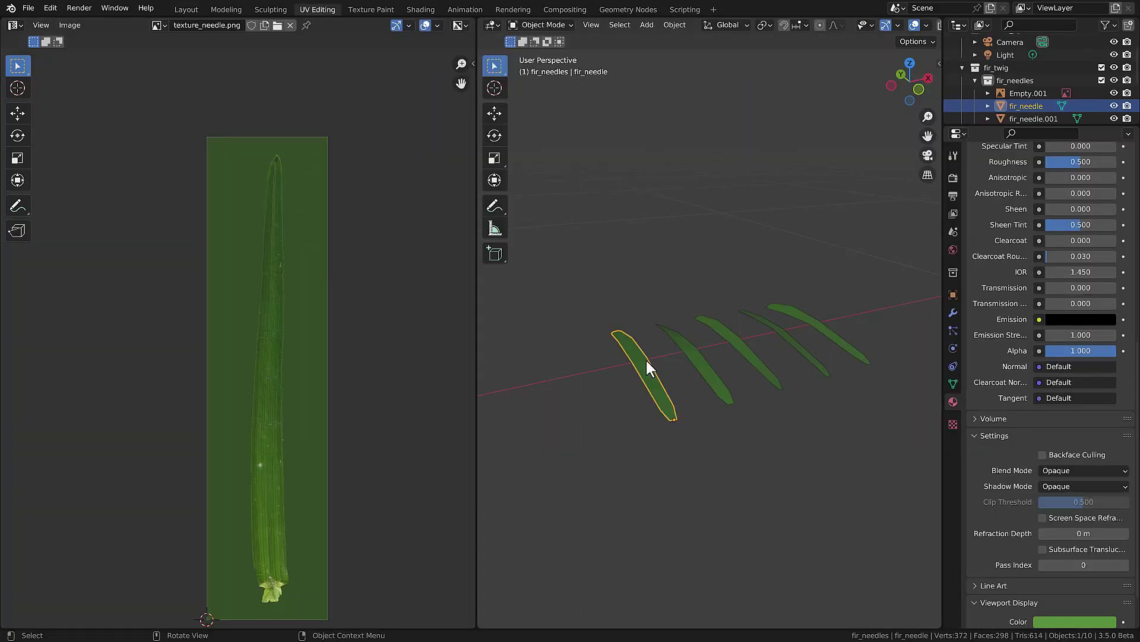
Step: Bend the first fir_needle from the top view by moving its tip and then its upper section sideways
key(KP_7)
key(Tab)
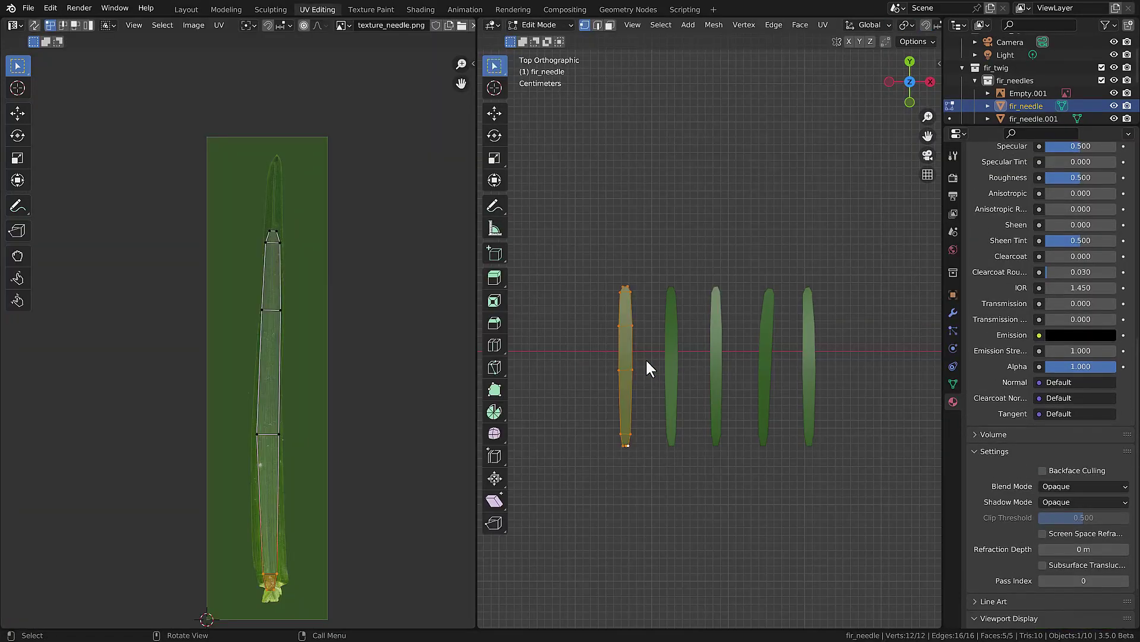
click(631, 306)
key(g)
click(715, 308)
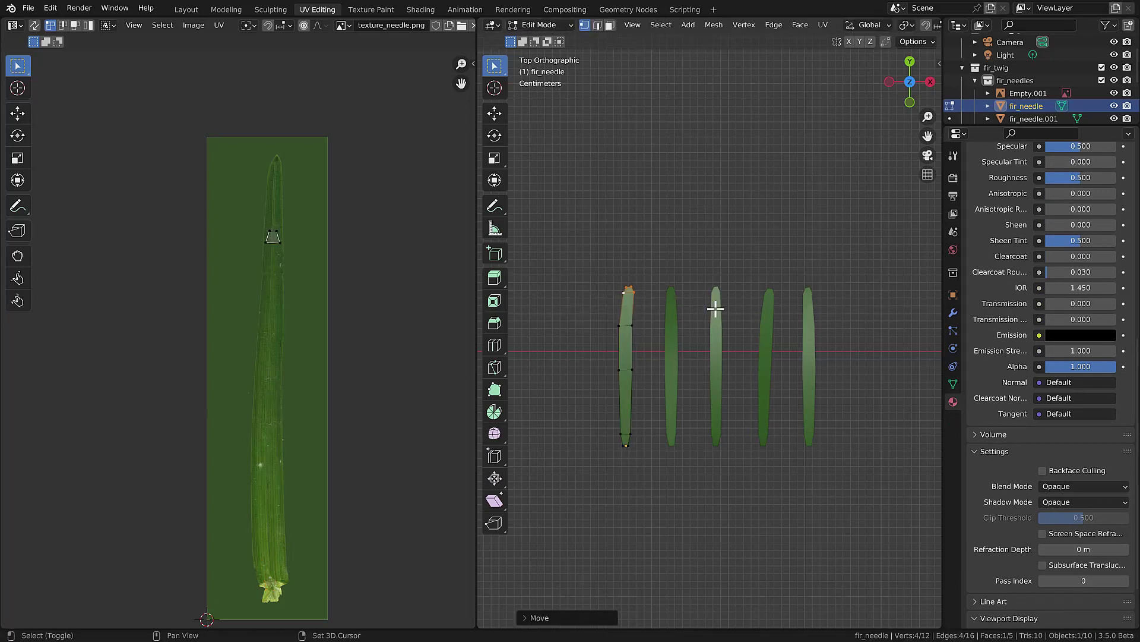
drag(635, 325, 612, 333)
key(g)
click(711, 299)
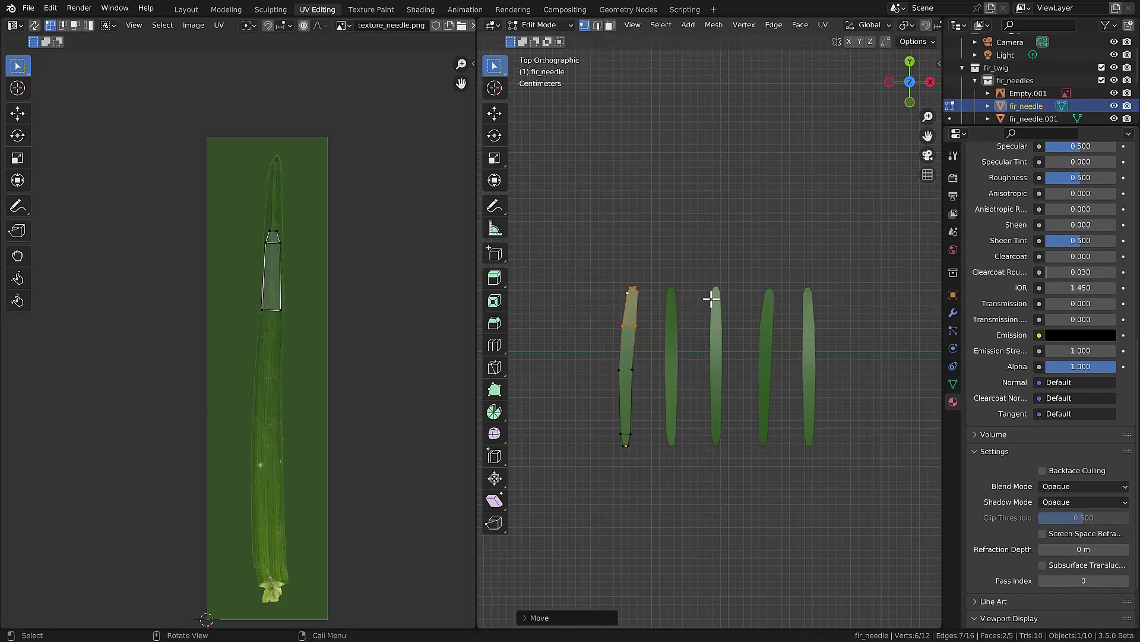
Step: Select the upper segments of the fir_needle mesh and rotate them to curve the needle
drag(652, 387, 608, 259)
middle_drag(608, 260, 719, 205)
key(r)
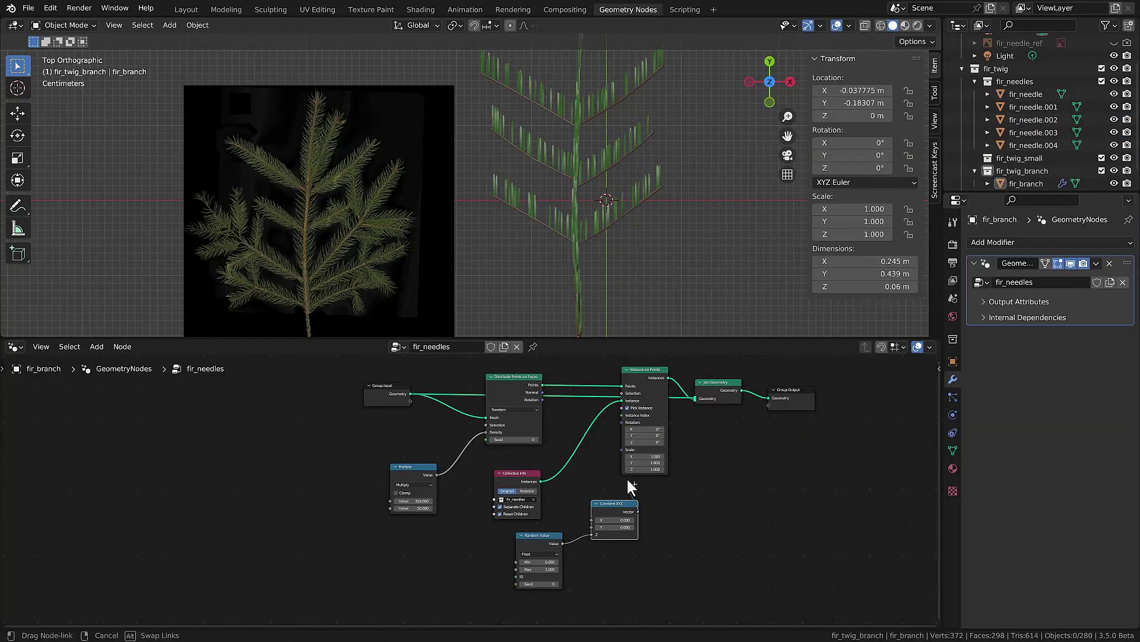
Step: Connect the Combine XYZ vector to the Instance on Points rotation in fir_needles and adjust the Random Value range
drag(626, 422, 625, 420)
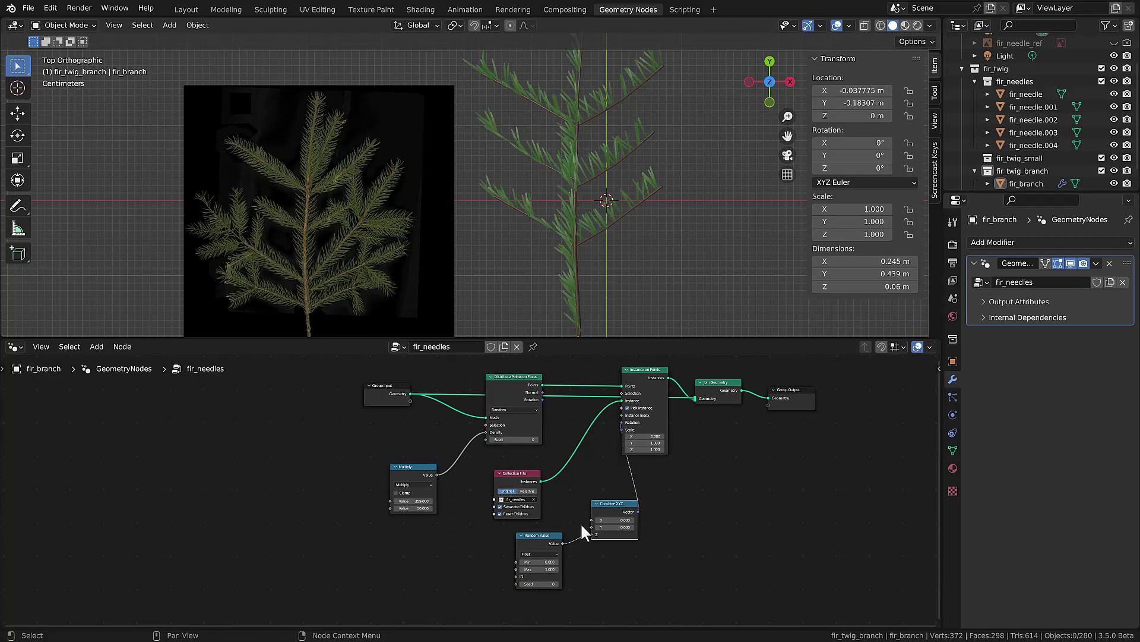
mouse_move(549, 562)
mouse_down()
mouse_move(526, 563)
mouse_move(555, 569)
mouse_up()
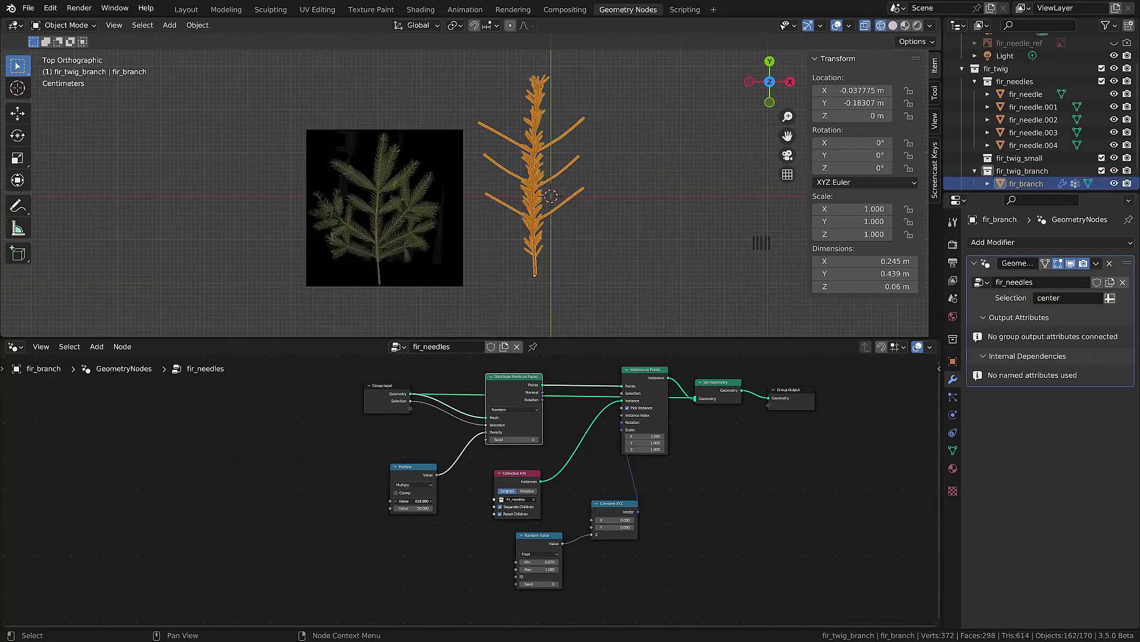
scroll(572, 173, up, 3)
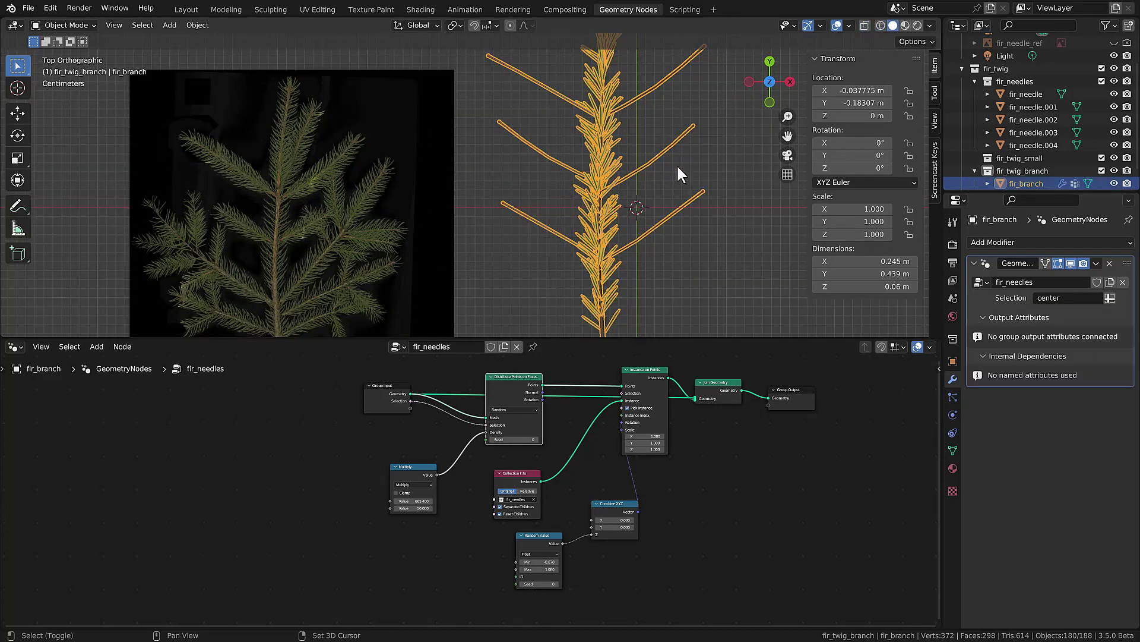
scroll(558, 169, up, 2)
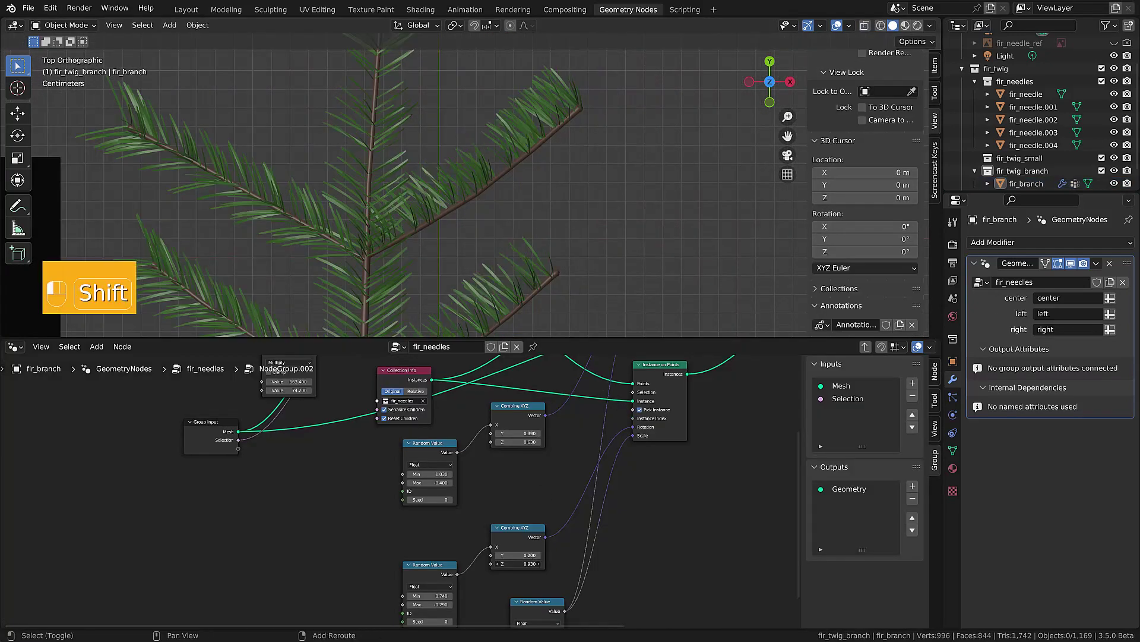
Step: Set the lower Combine XYZ node's Z to about -1.51 in NodeGroup.002 and adjust the upper Combine XYZ node's Z
mouse_move(523, 564)
shift+mouse_down()
mouse_move(499, 564)
mouse_move(523, 563)
shift+mouse_up()
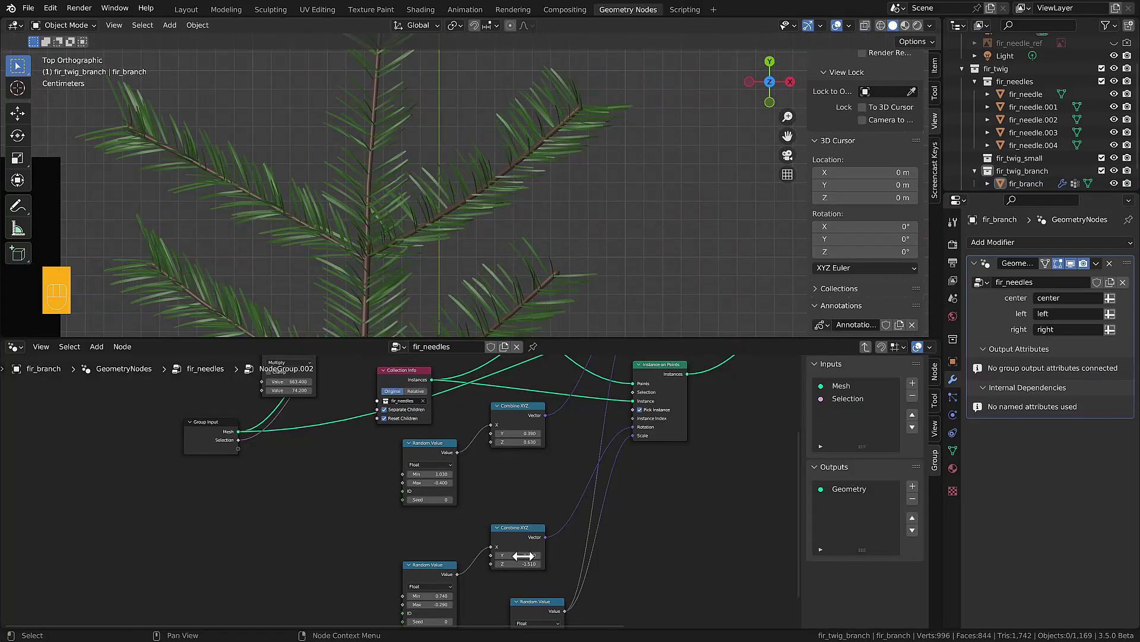
shift+drag(525, 442, 500, 442)
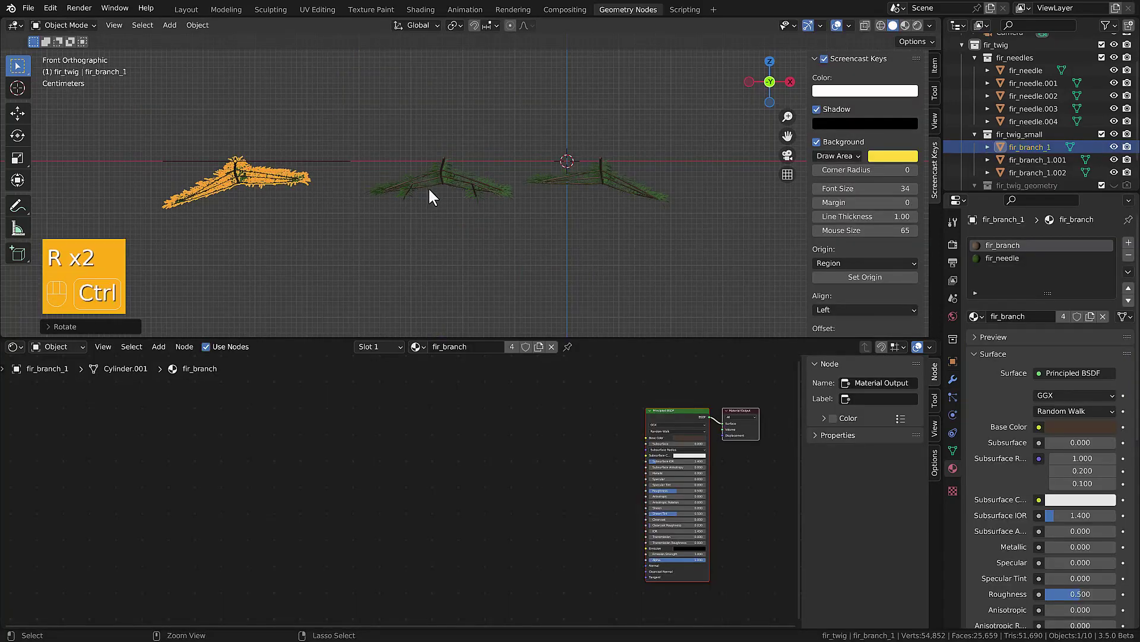
Step: Apply the object transforms of fir_branch_1, fir_branch_1.001 and fir_branch_1.002
key(ctrl+a)
click(429, 189)
click(451, 189)
key(ctrl+a)
click(468, 187)
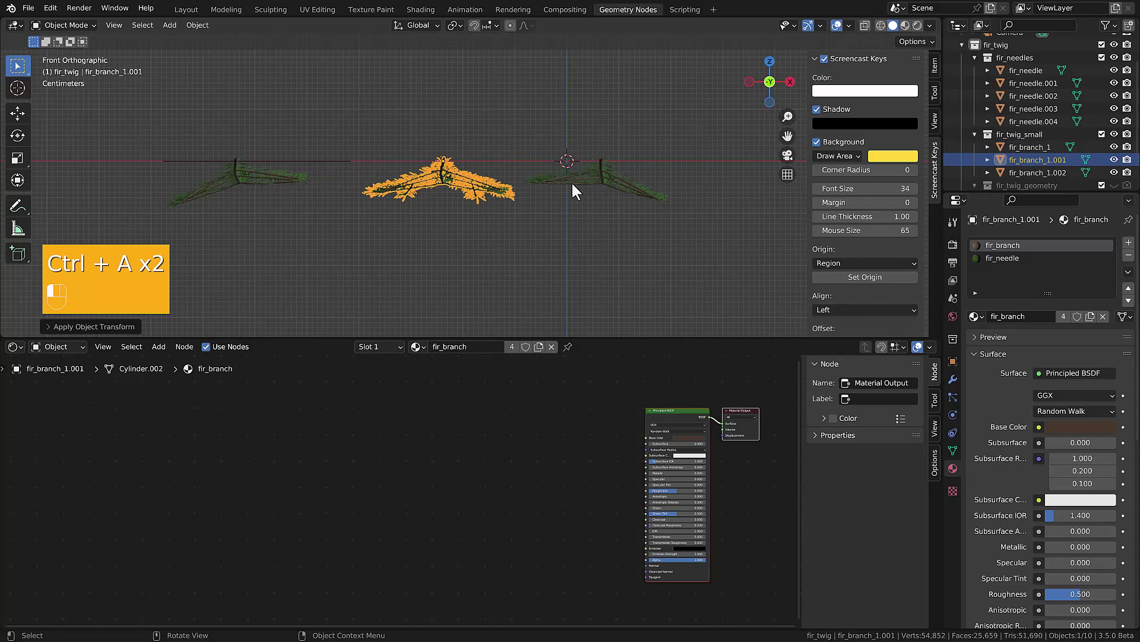
click(572, 181)
key(ctrl+a)
click(571, 183)
Step: Move fir_branch_1.002 further away from the other two twigs in the top view
key(KP_7)
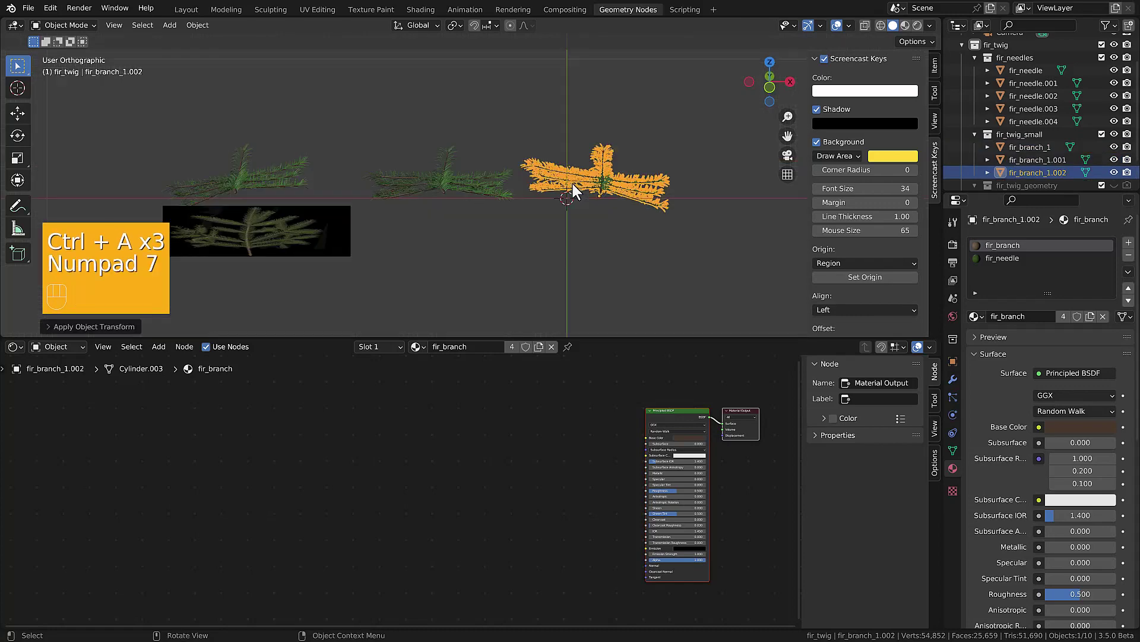
key(g)
click(636, 181)
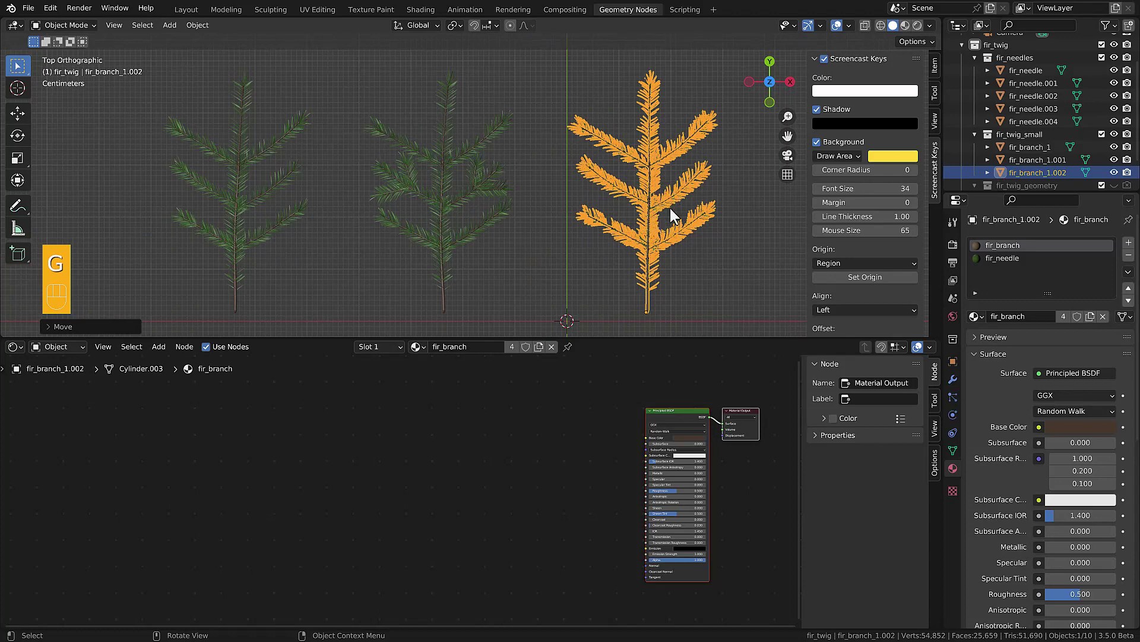
scroll(663, 199, down, 5)
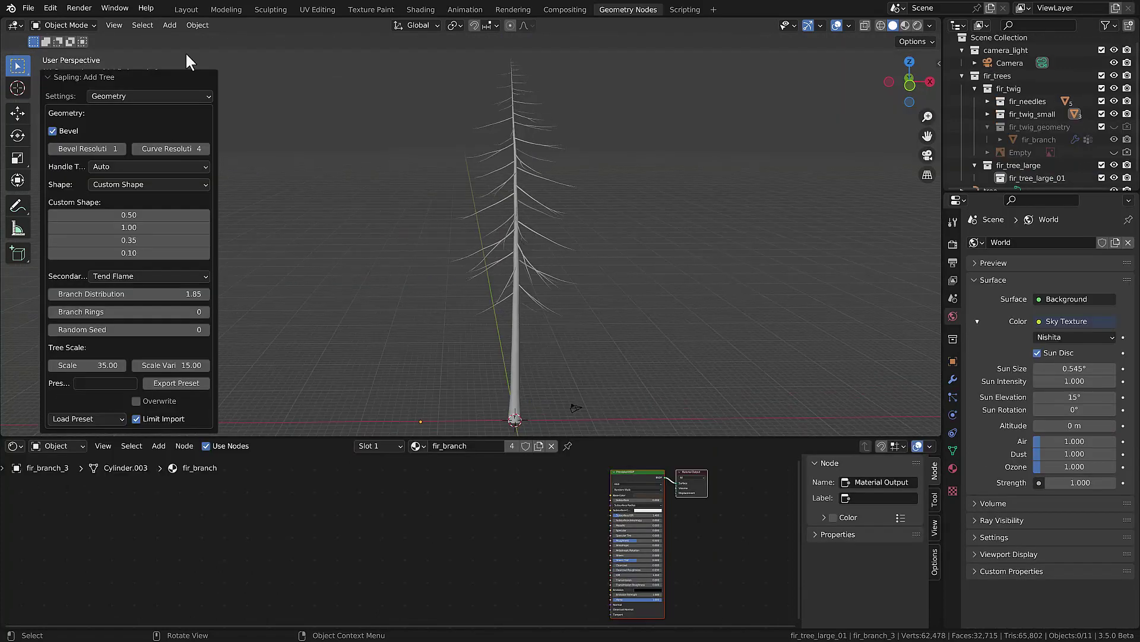
Step: Set the Sapling tree's Branch Distribution to 1
mouse_move(117, 294)
mouse_down()
mouse_move(104, 294)
mouse_move(136, 294)
mouse_up()
click(118, 294)
text(1)
key(Return)
Step: In the Sapling Branch Radius settings, set Branch Radius Ratio to 1 and Minimum Radius to 0.01, and disable Close Tip
click(148, 95)
click(117, 118)
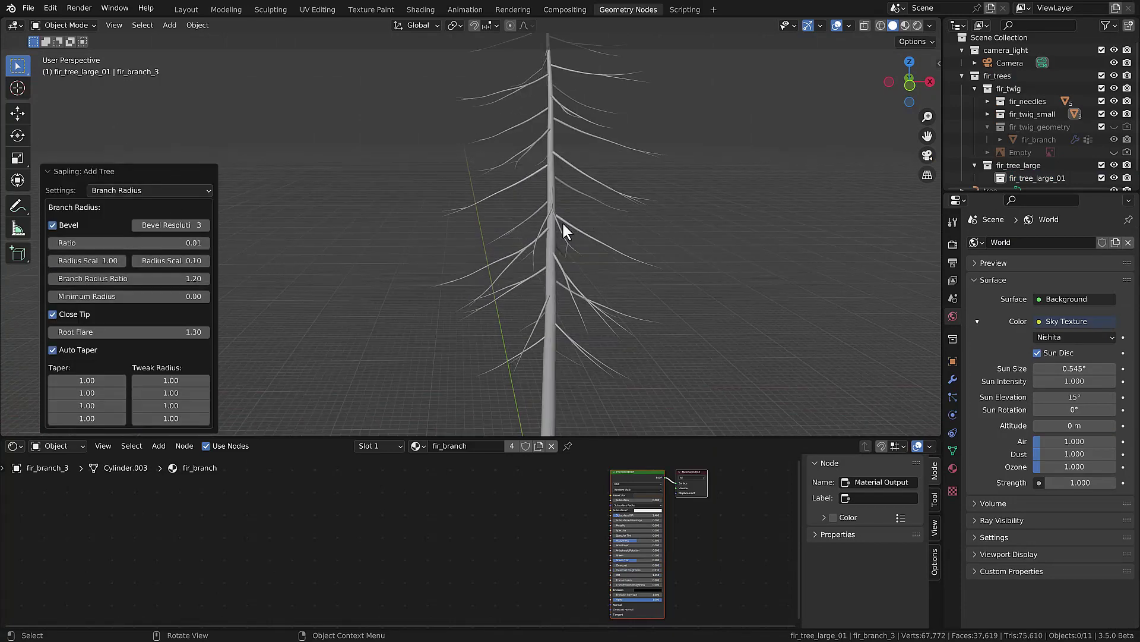
text(1)
key(Return)
scroll(443, 229, up, 5)
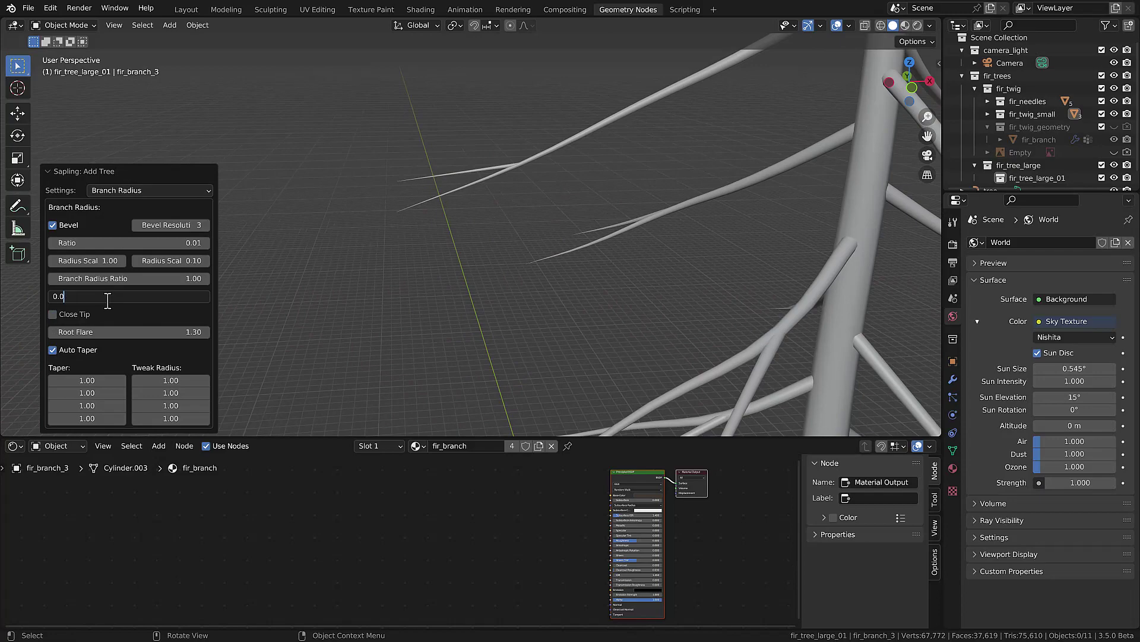
text(1)
key(Return)
scroll(526, 287, down, 5)
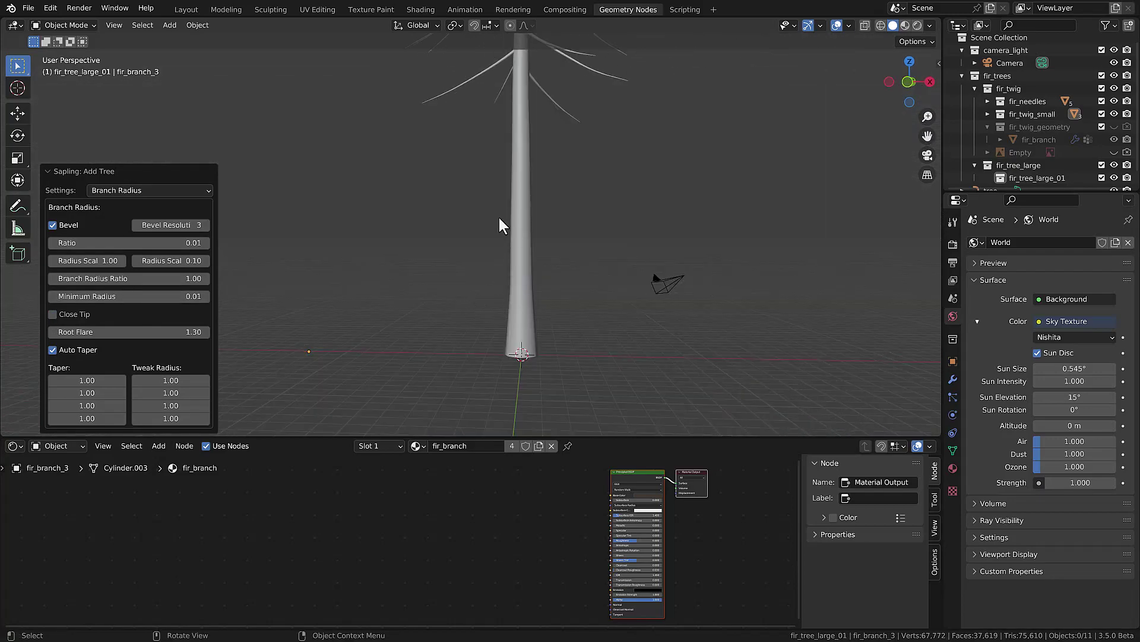
Step: In the Sapling Branch Splitting settings, set the Trunk Height to 0.20
click(148, 190)
click(196, 227)
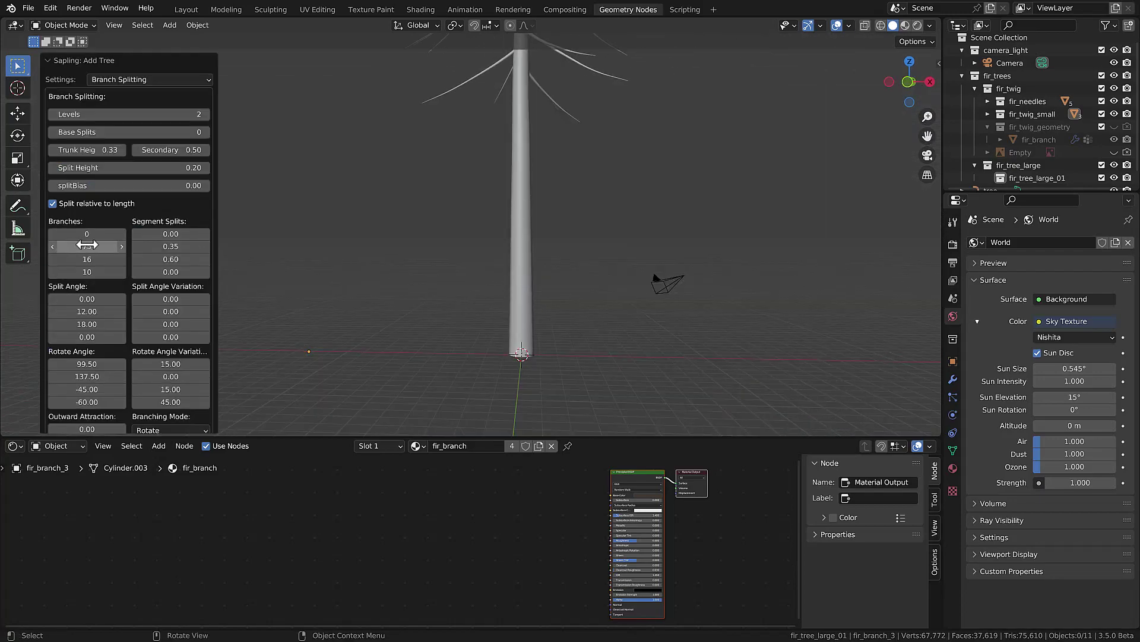
shift+middle_drag(450, 119, 450, 320)
scroll(439, 297, down, 6)
scroll(211, 178, down, 1)
drag(86, 126, 42, 125)
shift+middle_drag(479, 293, 502, 146)
shift+middle_drag(588, 122, 585, 224)
click(83, 127)
text(0.2)
key(Return)
Step: Set the second-level Branches to 70, raise Levels to 3 and set the third-level Branches to 19
click(103, 224)
text(70)
key(Tab)
key(Return)
click(205, 91)
scroll(313, 216, up, 4)
click(89, 235)
text(19)
key(Return)
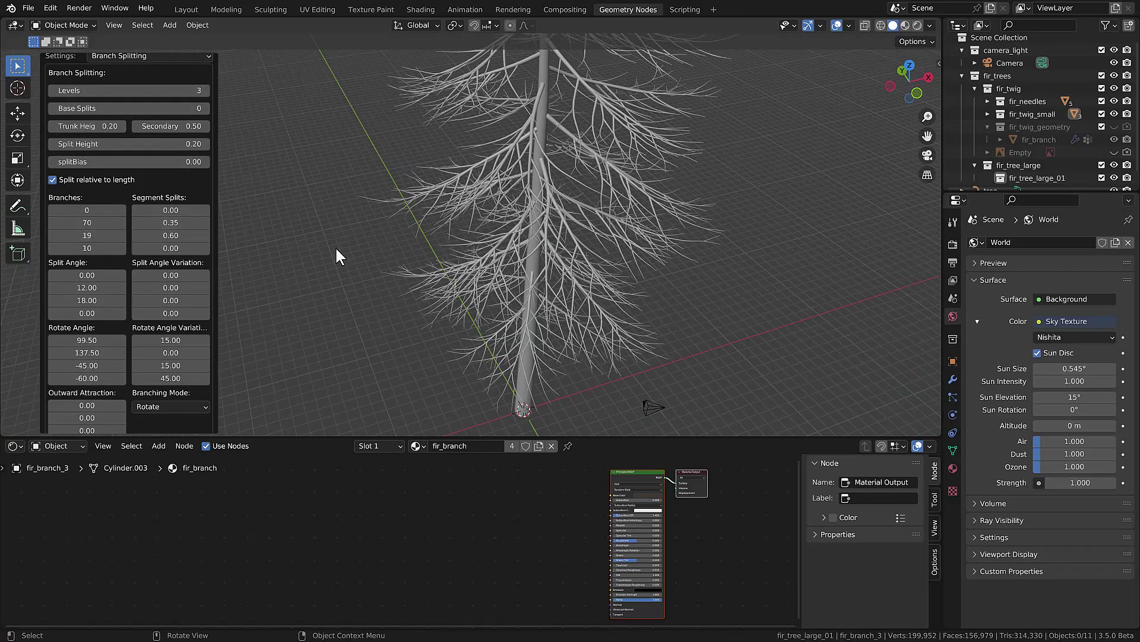
Step: Try different second-level Segment Splits values, undo the last changes and keep 0.40
middle_drag(335, 246, 469, 257)
drag(170, 225, 196, 225)
middle_drag(433, 242, 525, 291)
key(ctrl+z)
key(ctrl+z)
middle_drag(313, 216, 552, 229)
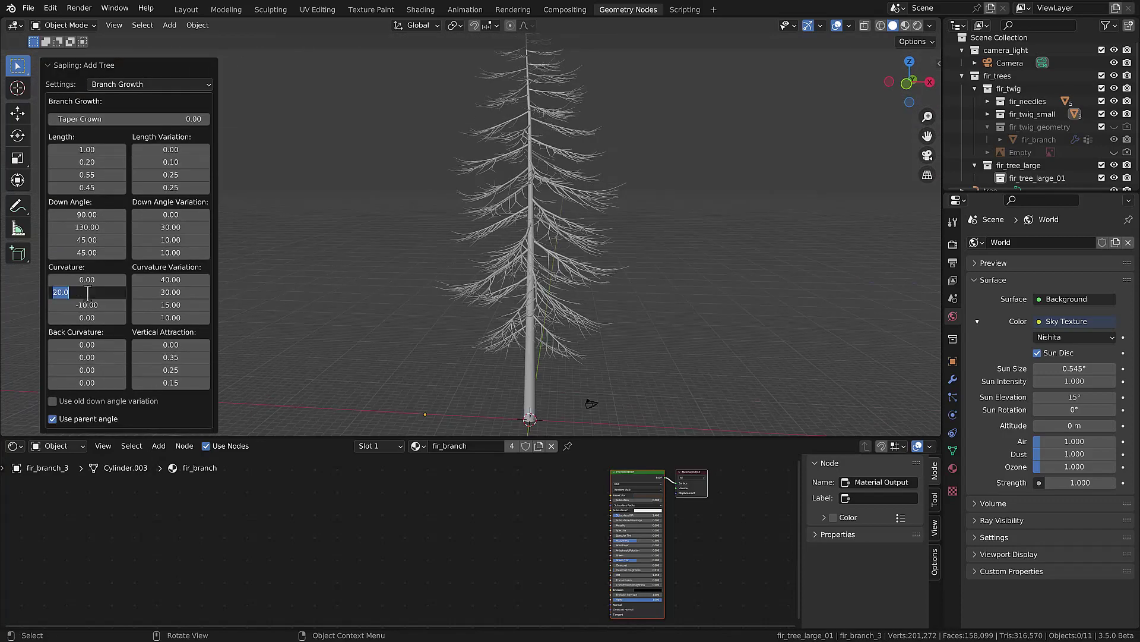
Step: In the Sapling Branch Growth settings, set Curvature to 30 for the second level and 10 for the third level
text(30)
key(Return)
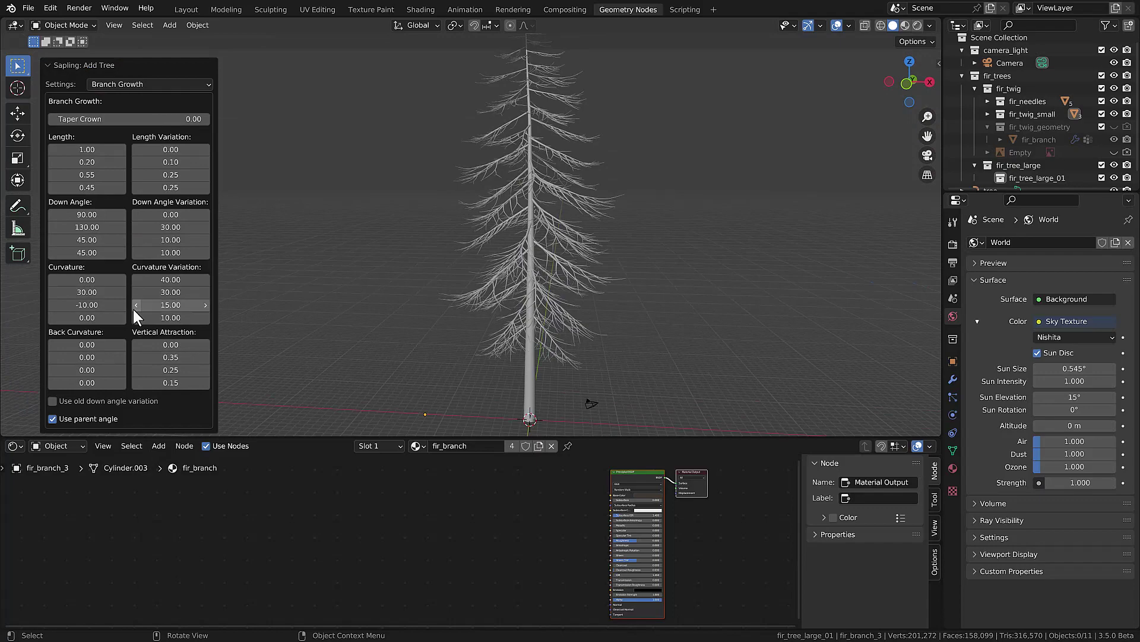
double_click(89, 306)
text(10)
key(Return)
double_click(124, 305)
text(30)
double_click(107, 291)
key(Return)
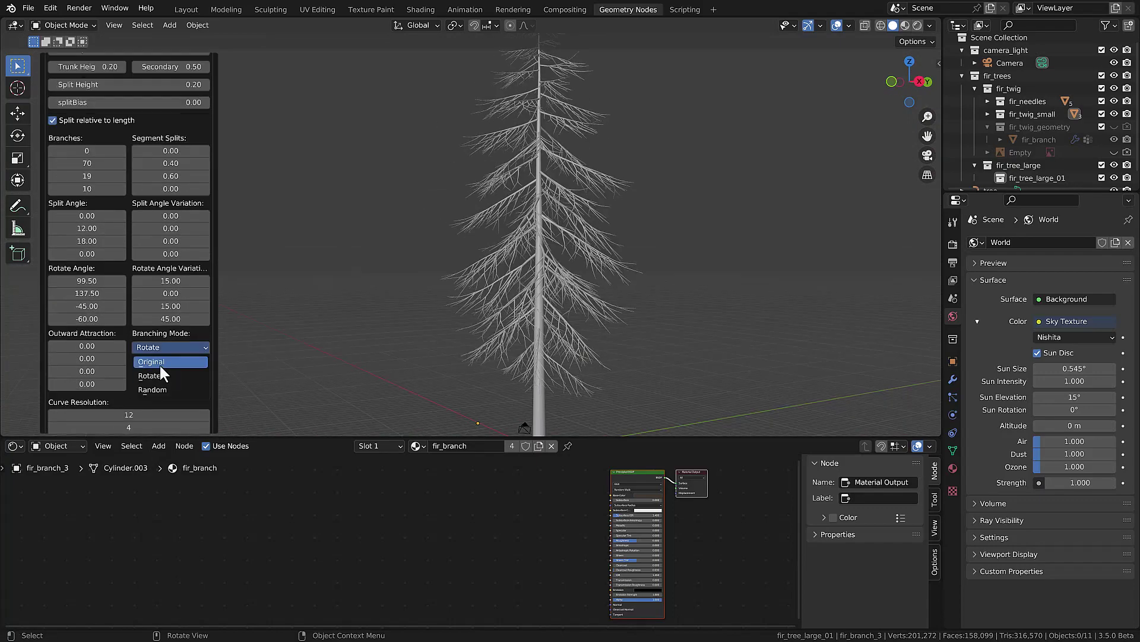
Step: Change the tree's Branching Mode to Random and return to the Branch Growth settings
middle_drag(451, 261, 488, 291)
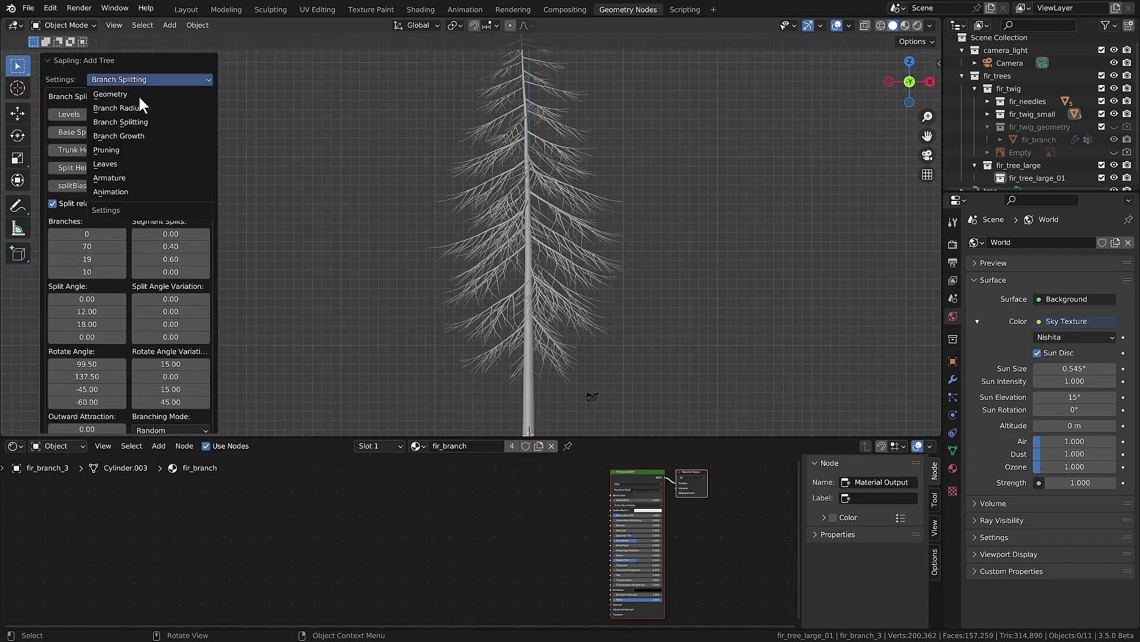
click(143, 101)
key(Return)
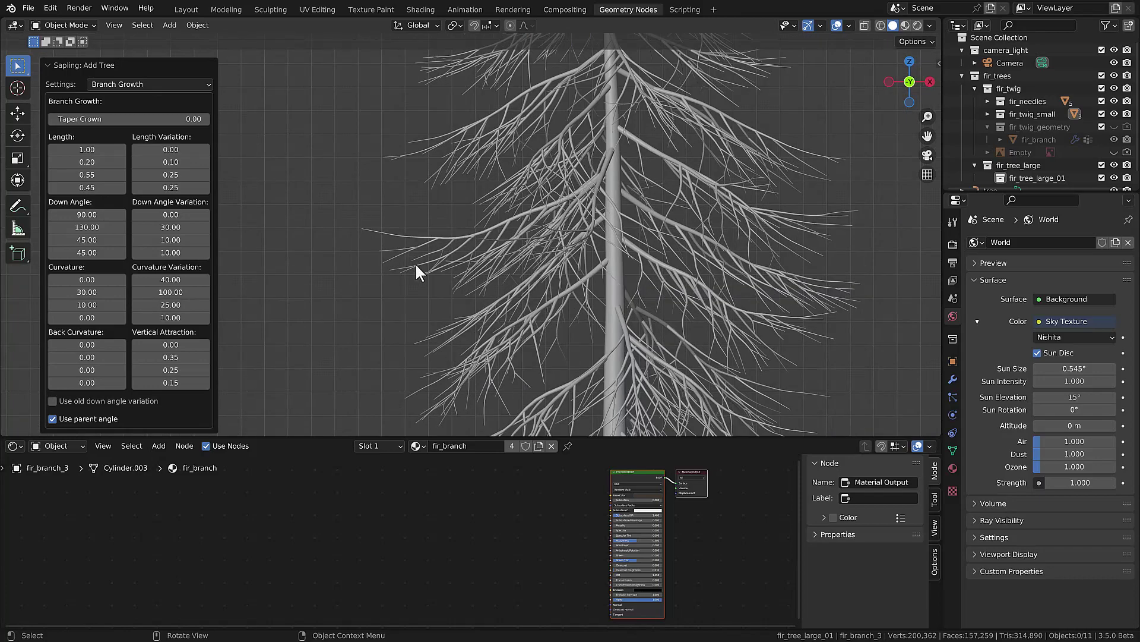
Step: In the Sapling Branch Growth settings, set Length to 0.18 for the second level and 0.5 for the third level
middle_drag(416, 267, 492, 249)
double_click(87, 174)
text(.5)
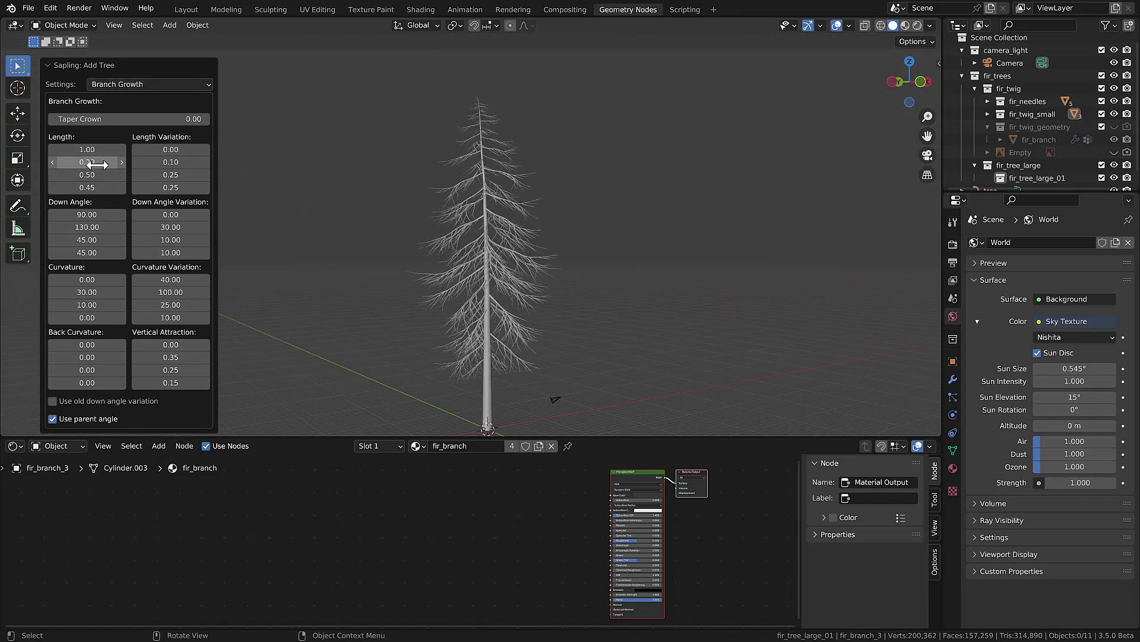
drag(92, 163, 96, 164)
double_click(84, 162)
text(.2)
key(Return)
middle_drag(558, 234, 475, 226)
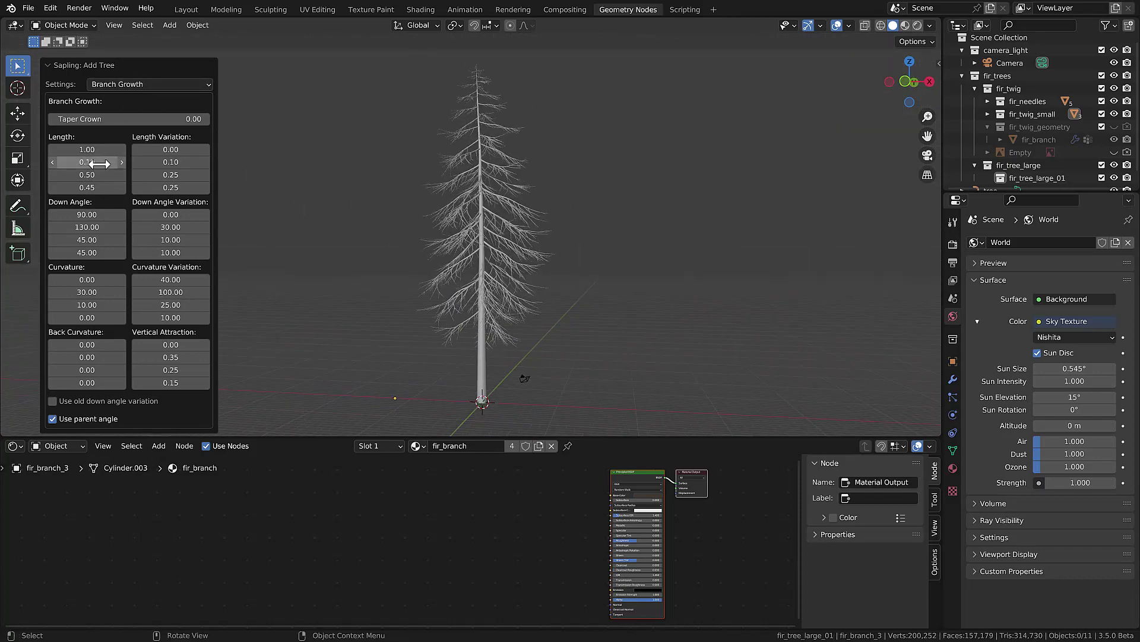
double_click(97, 163)
text(.18)
Step: Switch to the Sapling Armature settings and enable Use Armature for the tree
click(148, 85)
click(119, 198)
click(52, 296)
Step: In the Sapling Animation settings, enable Armature Animation and preview the wind movement by playing the animation
click(149, 262)
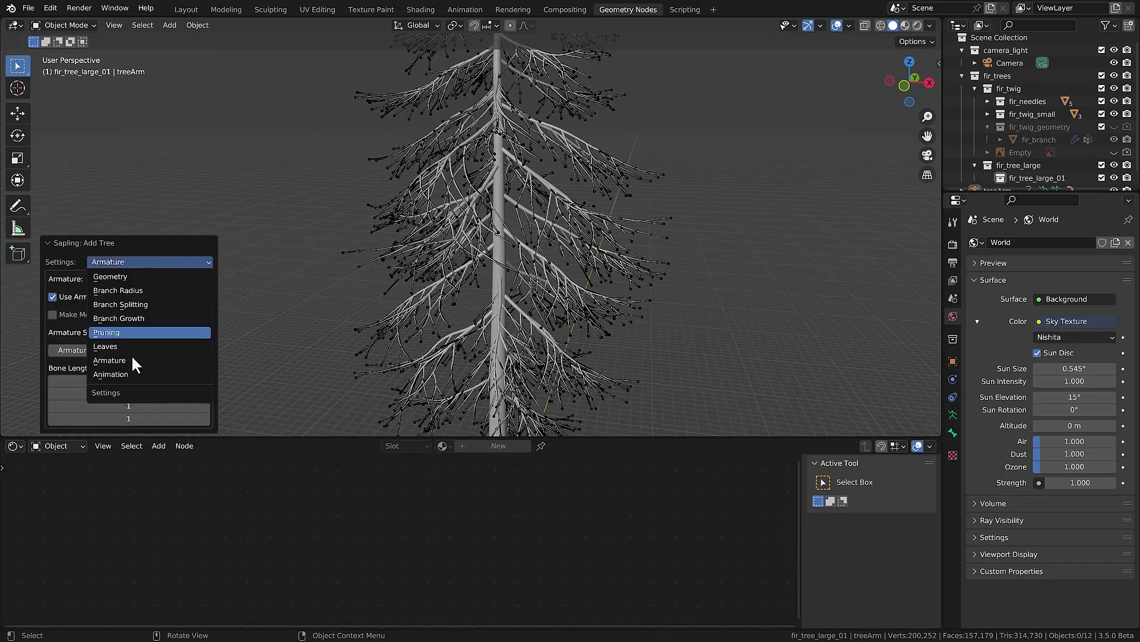
click(130, 377)
click(52, 223)
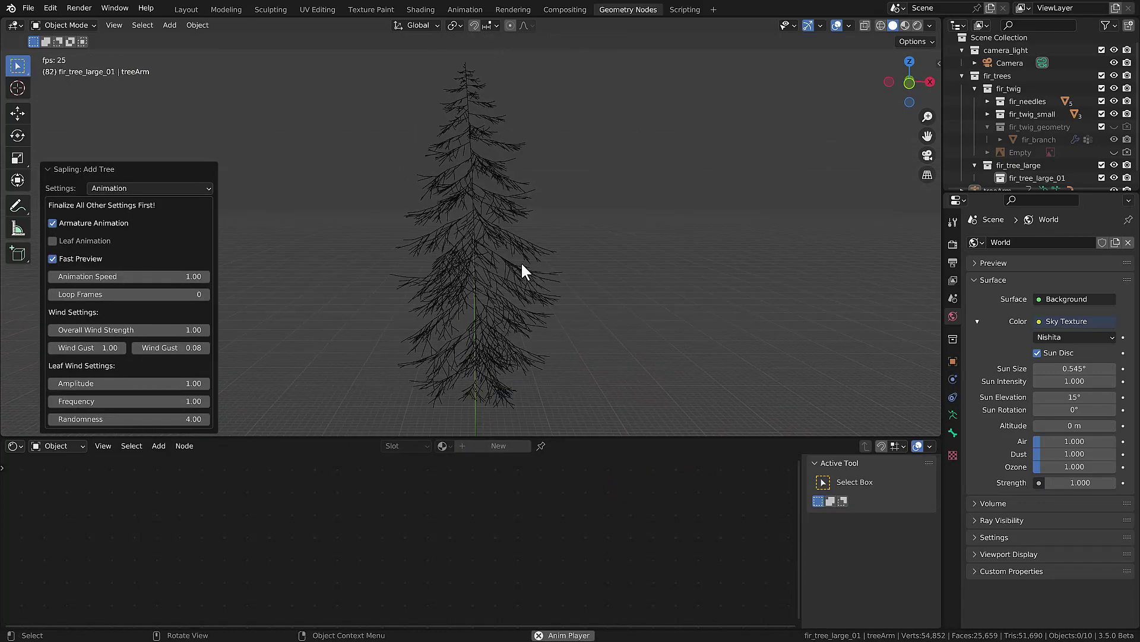
drag(191, 311, 159, 315)
key(space)
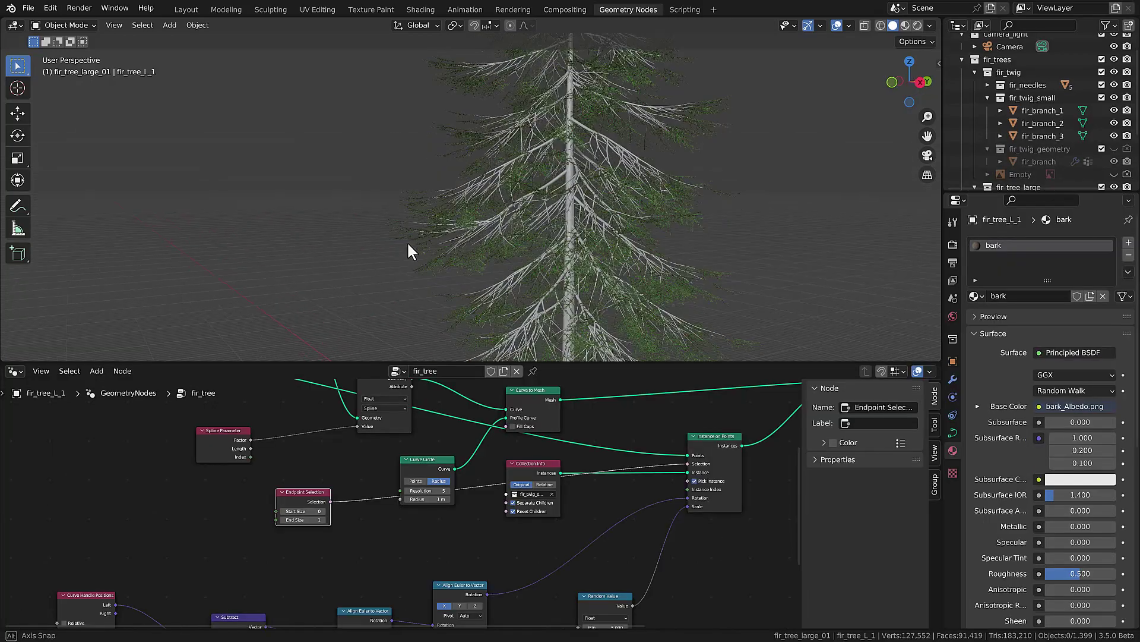
Step: Set the Start Size of the Endpoint Selection node to 1 in the fir_tree node group and play the animation
middle_drag(407, 248, 371, 242)
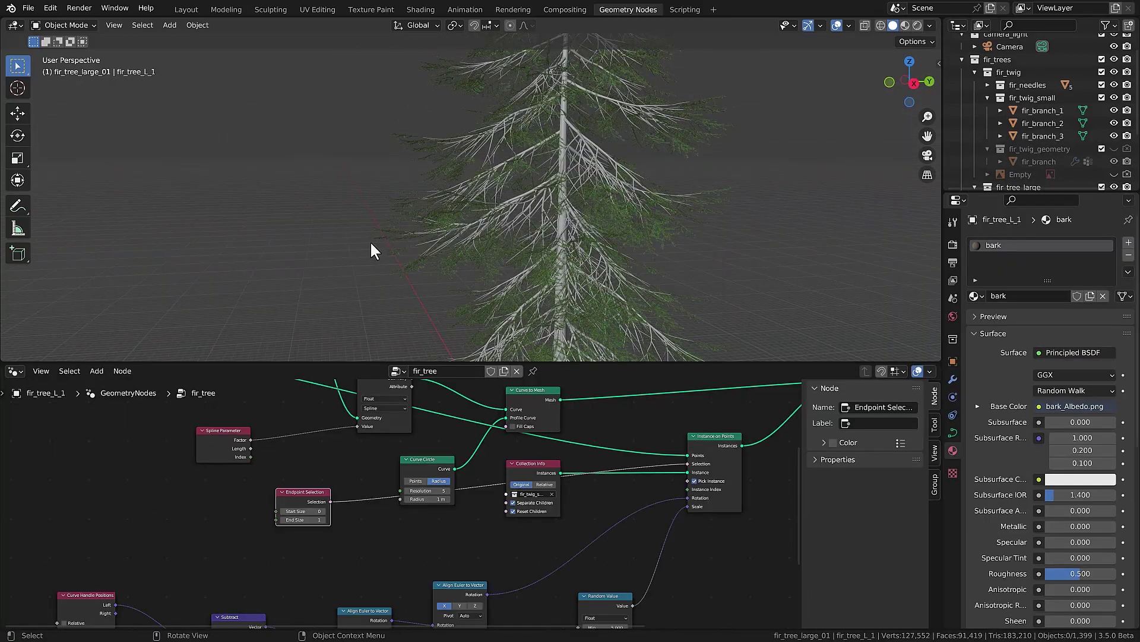
drag(310, 511, 324, 511)
scroll(428, 178, up, 4)
middle_drag(428, 172, 511, 144)
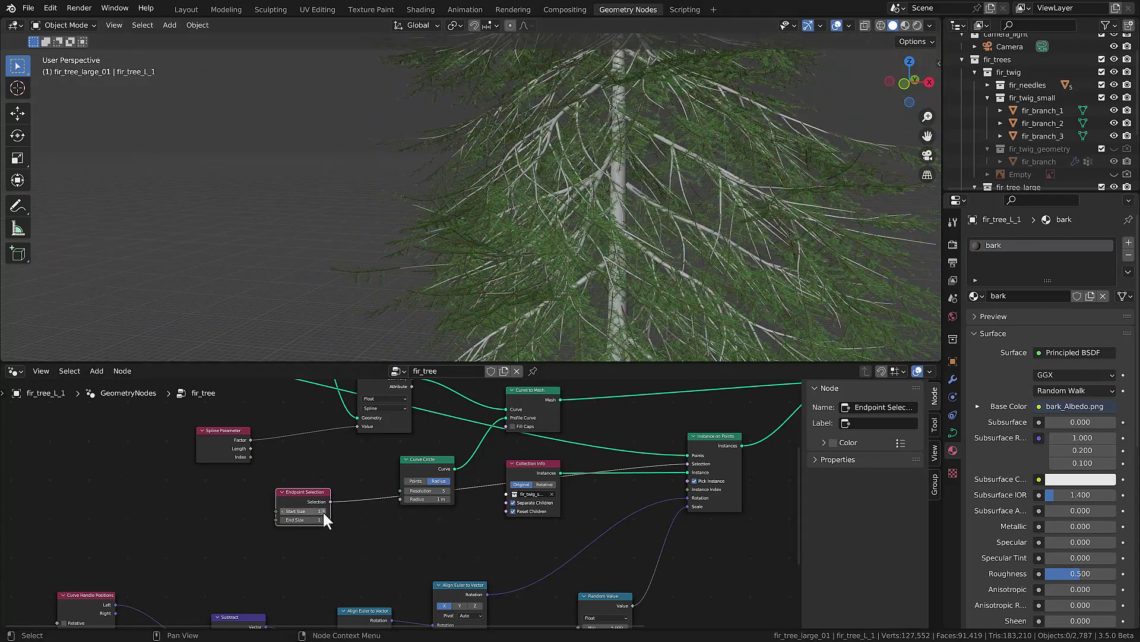
scroll(633, 135, down, 3)
middle_drag(633, 134, 510, 181)
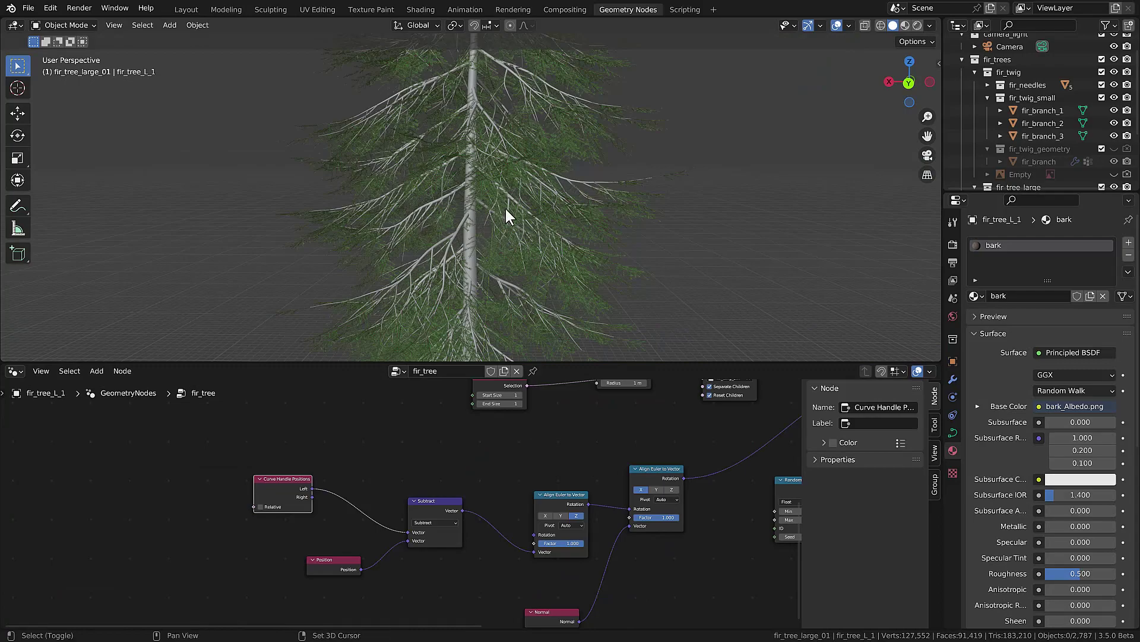
key(space)
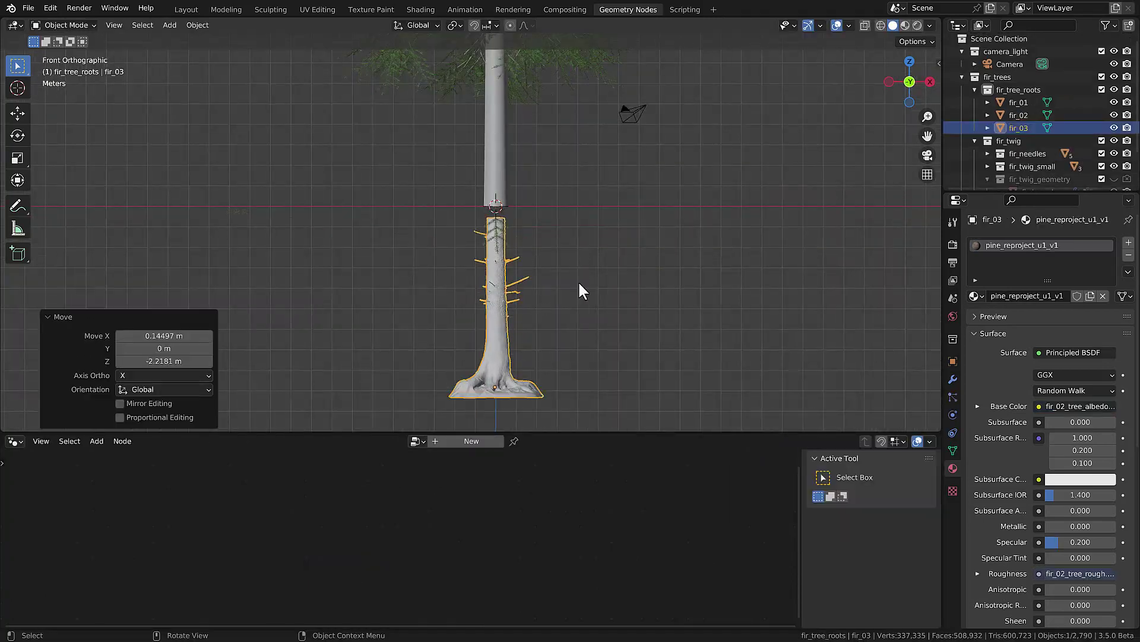
Step: Rotate the fir_03 root in the right side view to straighten its trunk and hide the fir_01 and fir_02 roots
key(KP_3)
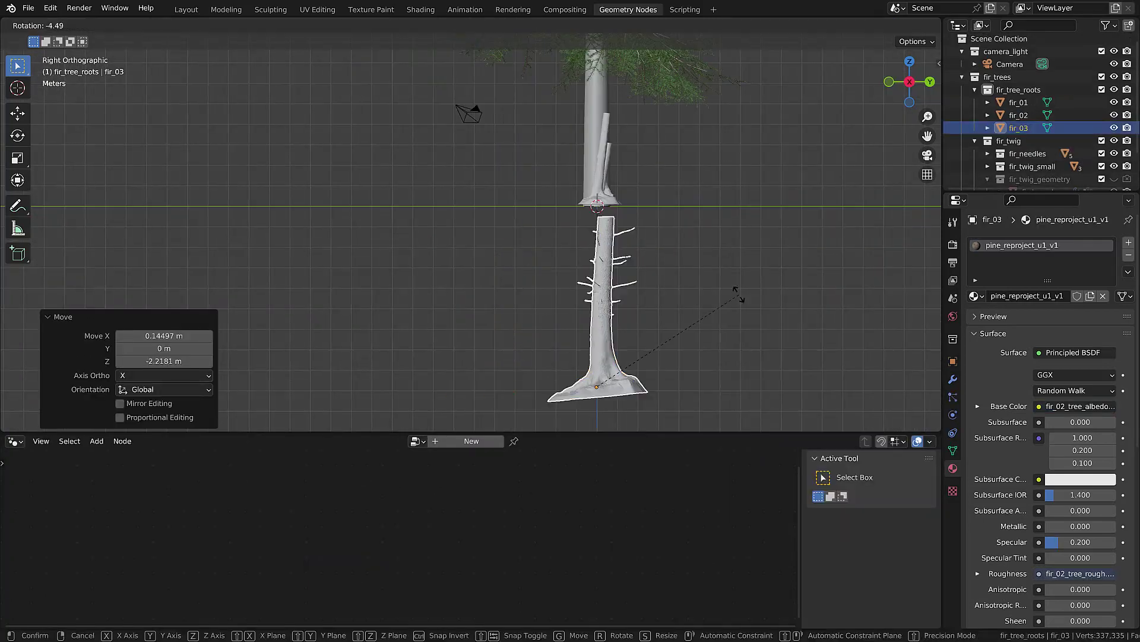
click(607, 155)
click(1114, 115)
click(1114, 127)
click(1115, 127)
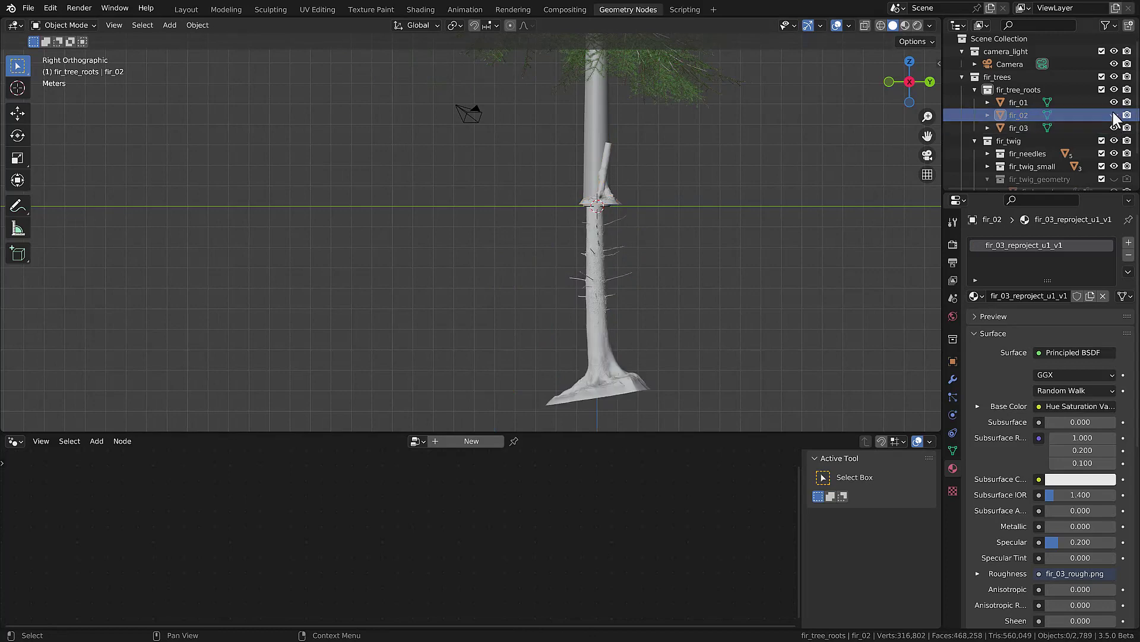
click(1114, 102)
Step: Align the fir_03 root beneath the fir trunk, scale it by about 1.15 to match the trunk's width and apply the transform
click(611, 241)
click(602, 199)
click(601, 258)
key(s)
click(661, 294)
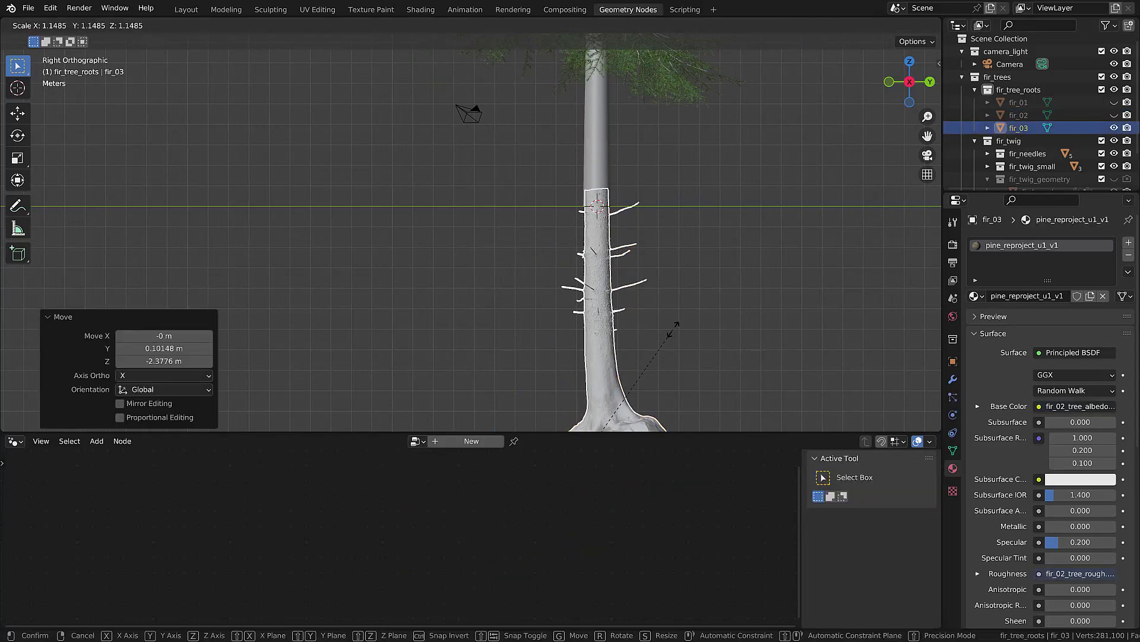
key(ctrl+a)
click(665, 346)
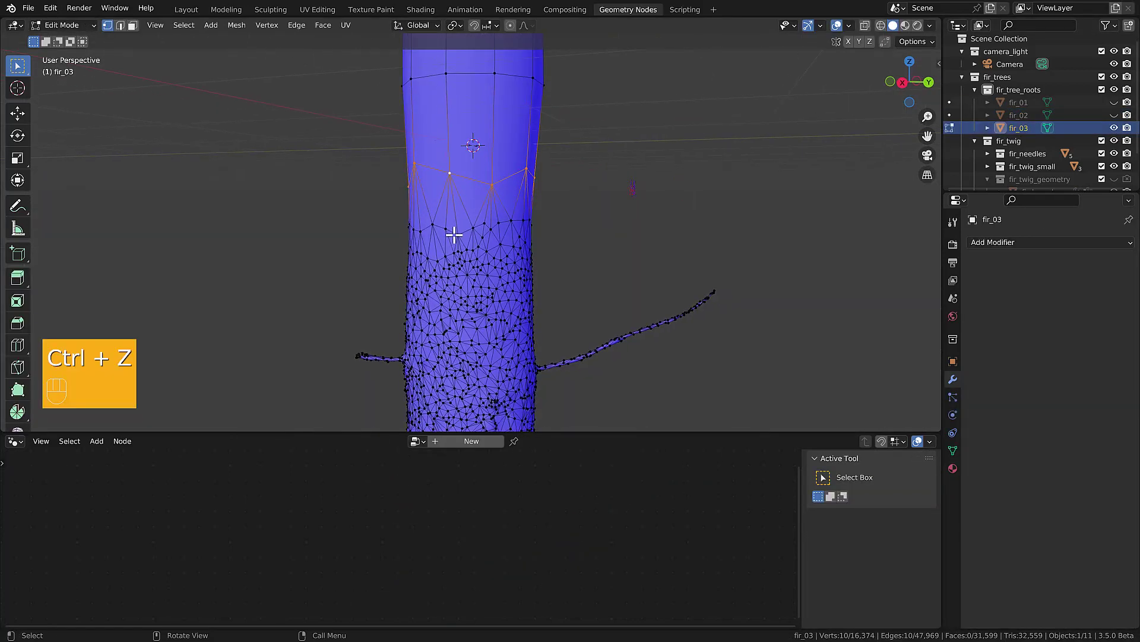
Step: Circle-select the vertices all around the band joining the smooth upper trunk to the dense fir_03 root mesh
key(c)
drag(503, 226, 527, 224)
right_click(526, 224)
middle_drag(527, 224, 426, 229)
key(c)
drag(444, 226, 506, 219)
middle_drag(518, 220, 443, 225)
key(c)
right_click(517, 223)
middle_drag(517, 223, 478, 223)
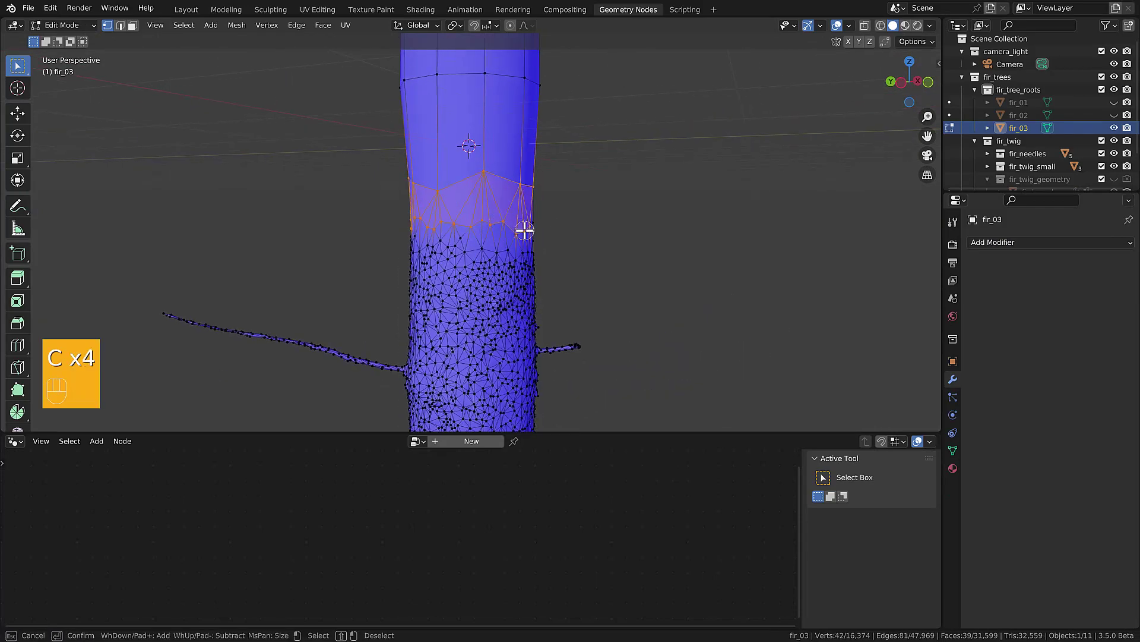
key(c)
drag(487, 224, 443, 181)
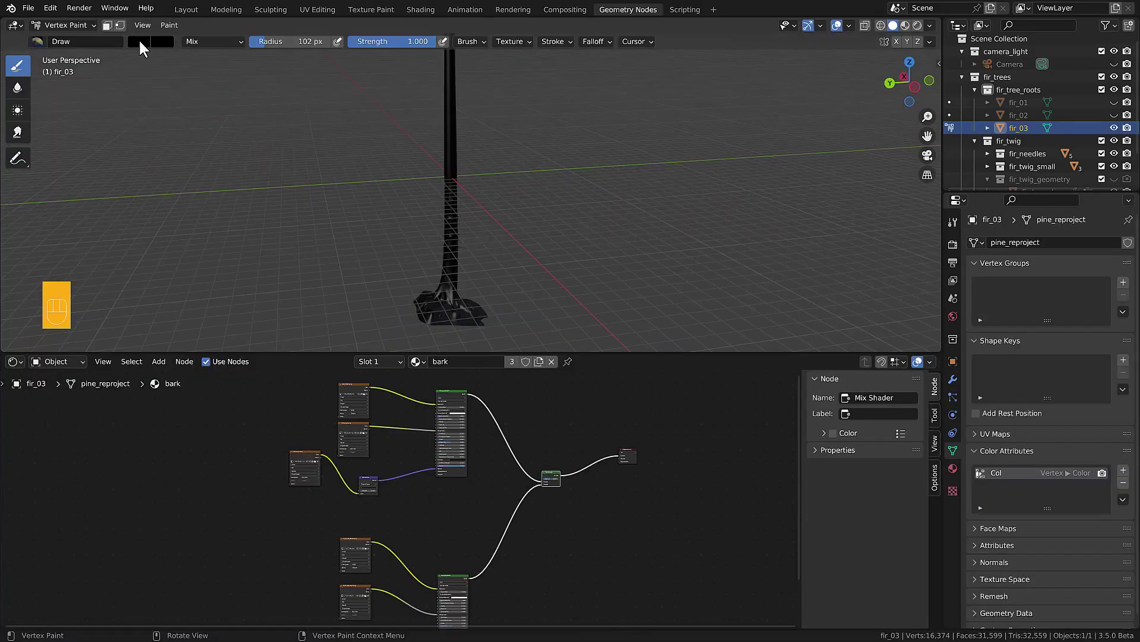
Step: Set the vertex paint color to white and paint the root base of fir_03
click(138, 40)
drag(236, 117, 237, 52)
drag(488, 316, 441, 308)
shift+middle_drag(446, 314, 470, 266)
scroll(471, 266, up, 4)
middle_drag(356, 267, 511, 282)
drag(481, 291, 419, 263)
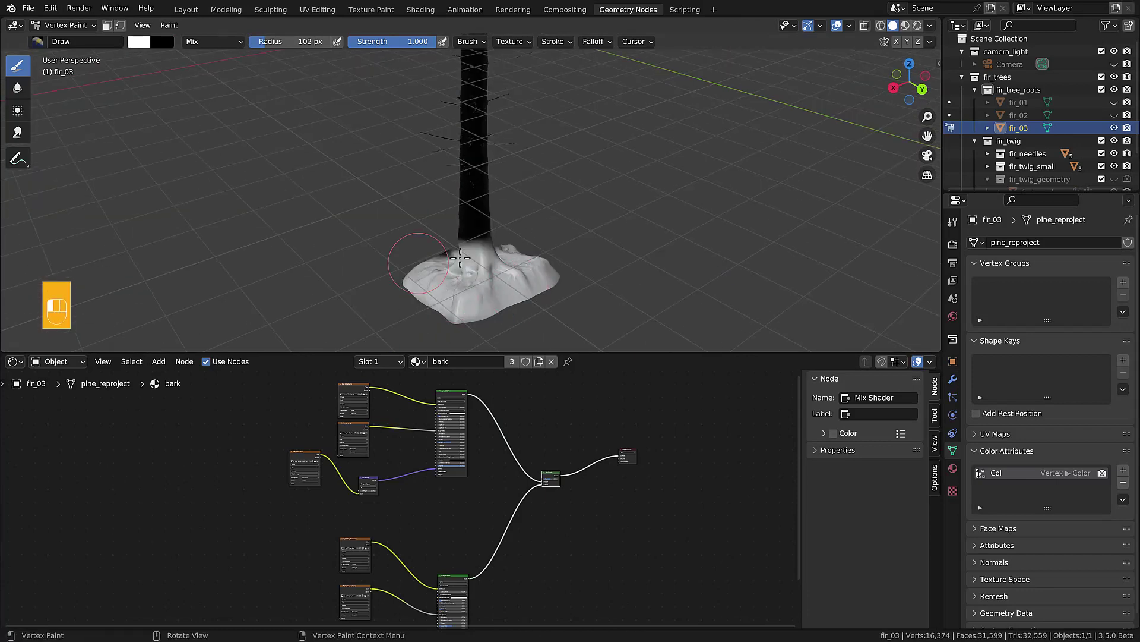
Step: Resize the vertex paint brush and paint the lower trunk just above the roots of fir_03
middle_drag(419, 262, 432, 280)
mouse_move(445, 225)
middle_down()
mouse_move(438, 183)
mouse_move(468, 161)
mouse_move(446, 180)
mouse_move(432, 172)
middle_up()
key(f)
click(479, 177)
middle_drag(496, 190, 463, 205)
drag(463, 223, 461, 209)
middle_drag(461, 209, 497, 183)
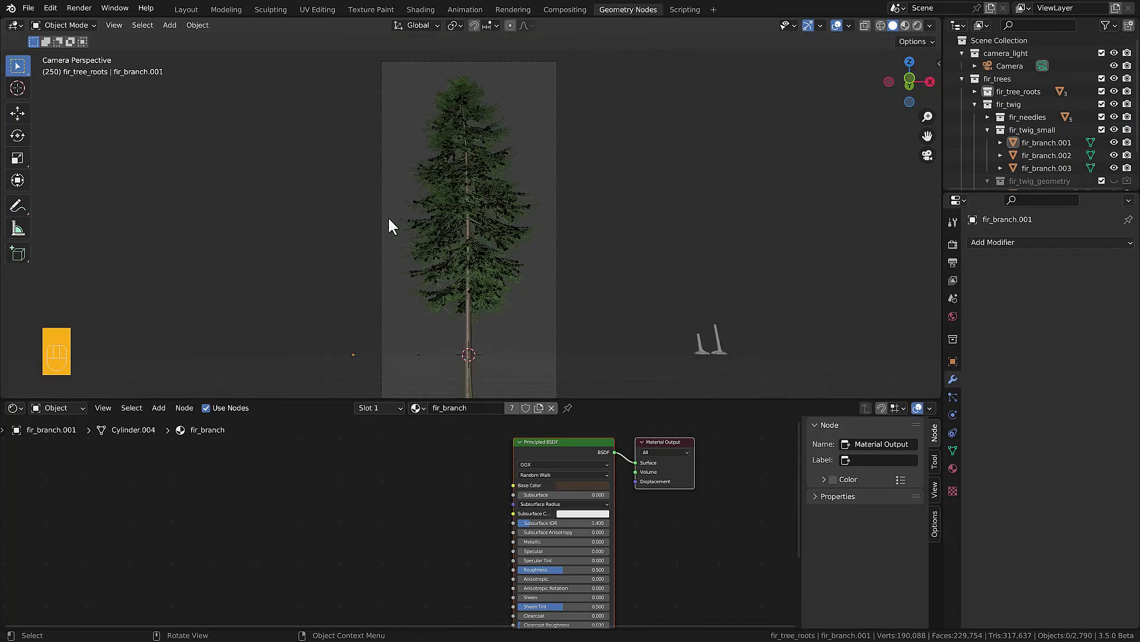
Step: Render the fir tree from the camera and examine the whole image
key(F12)
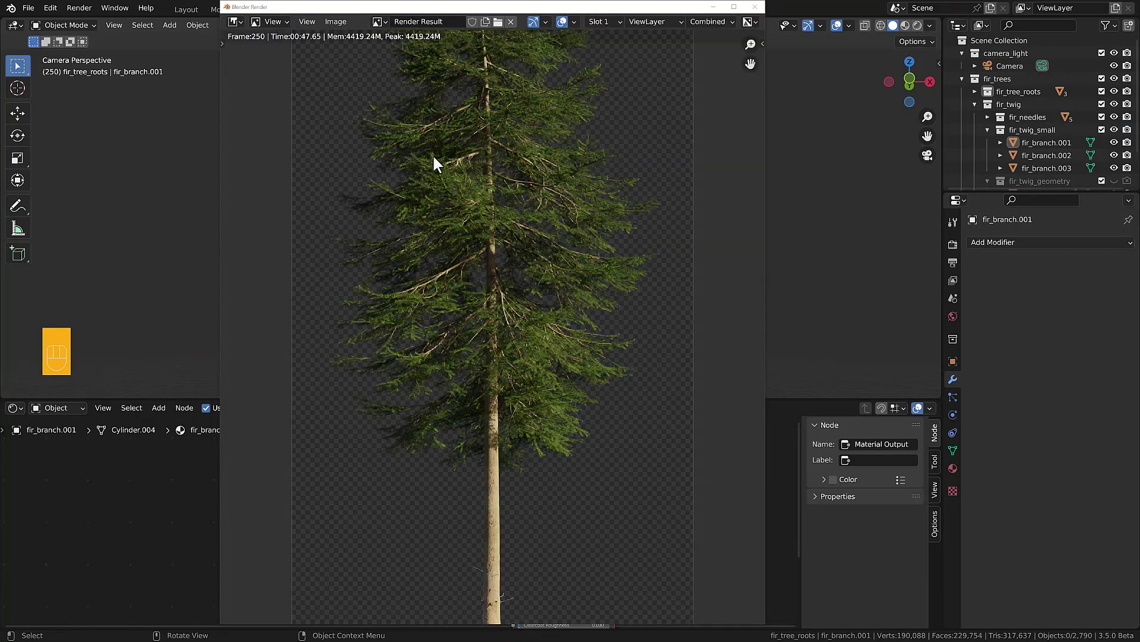
scroll(438, 155, down, 3)
scroll(448, 155, down, 2)
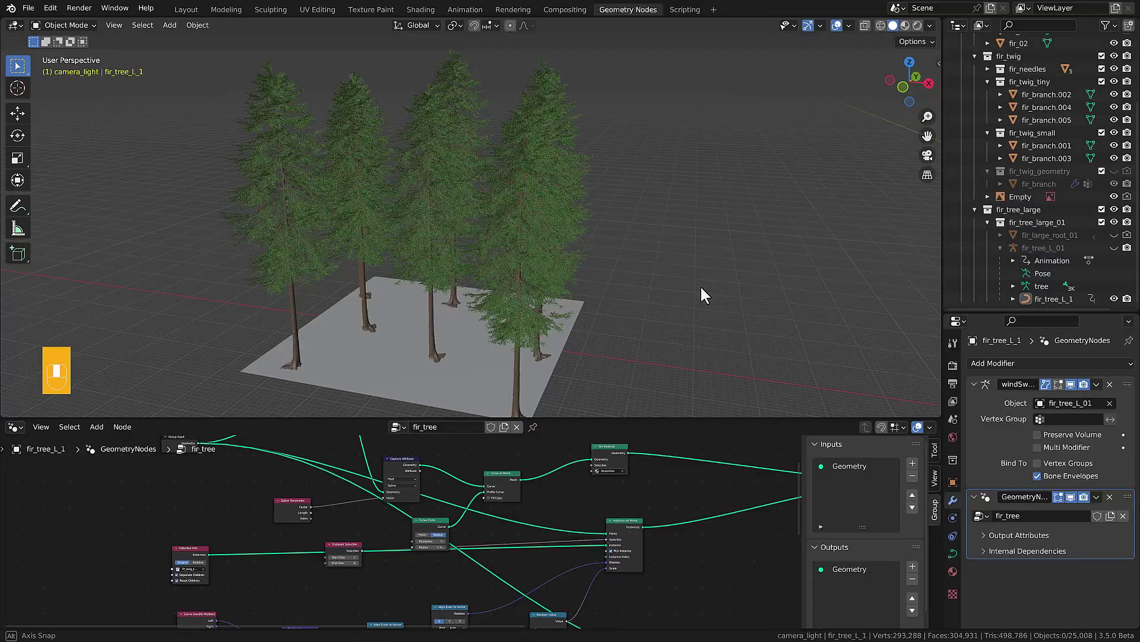
middle_drag(701, 286, 640, 304)
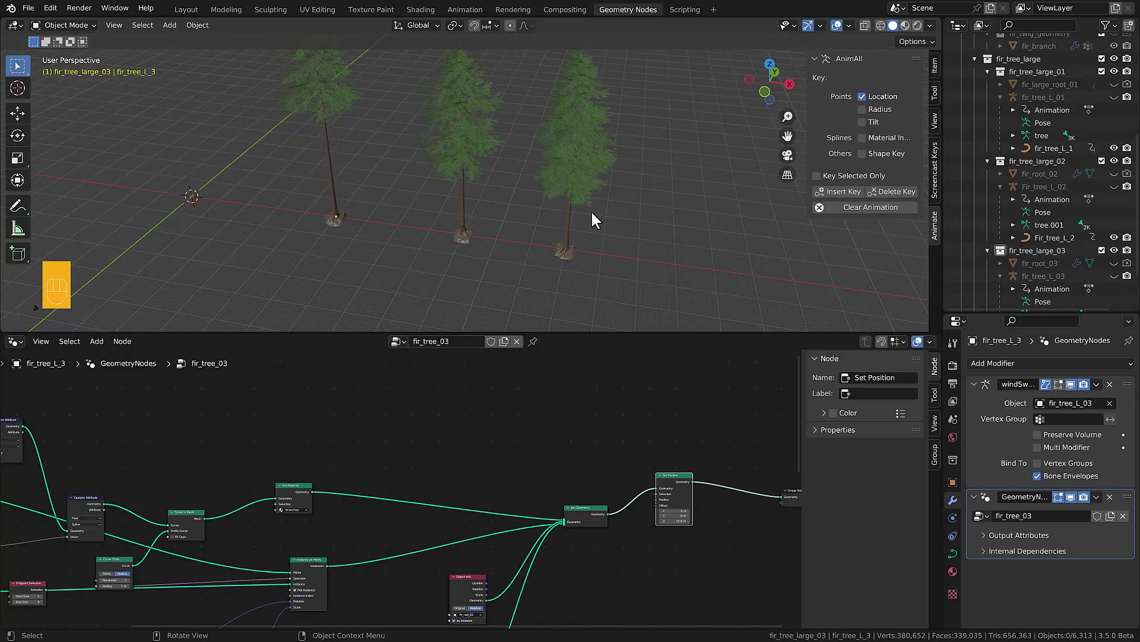
middle_drag(624, 201, 461, 183)
scroll(411, 190, up, 6)
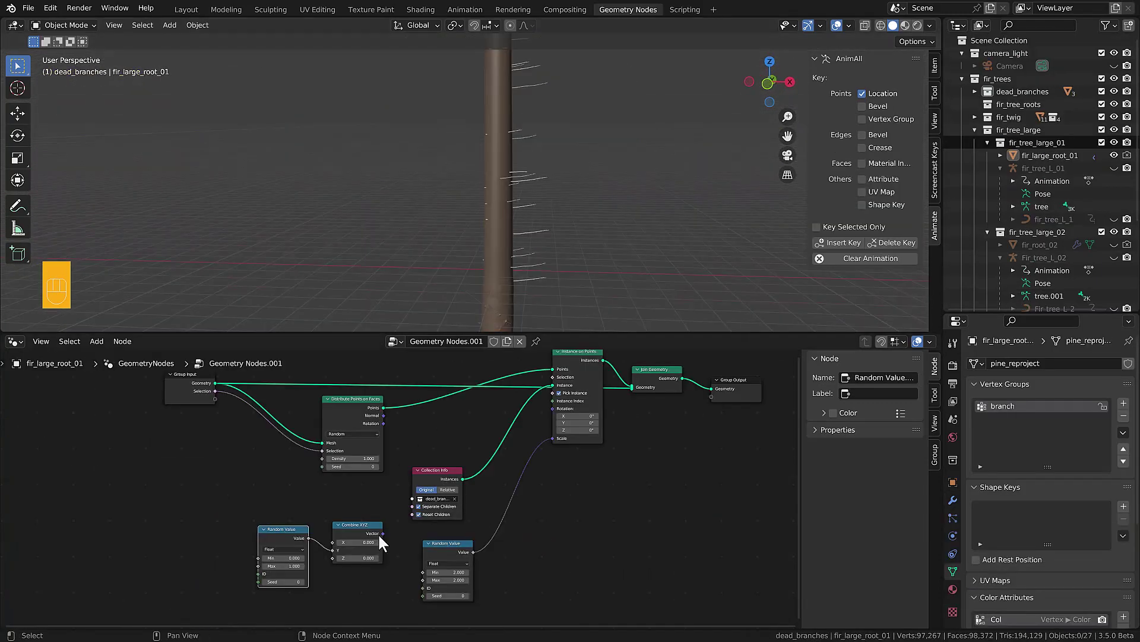
Step: Connect the Combine XYZ vector to the Rotation input of the Instance on Points node for the dead branches
drag(382, 533, 554, 409)
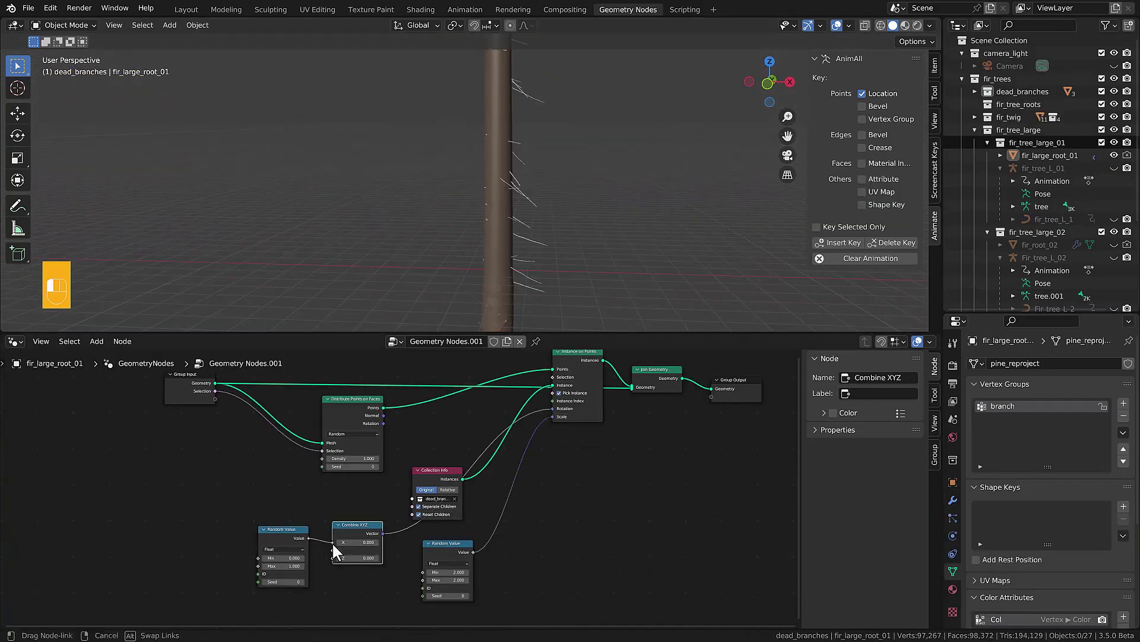
mouse_move(450, 214)
middle_down()
mouse_move(412, 173)
mouse_move(588, 224)
mouse_move(476, 198)
mouse_move(464, 222)
middle_up()
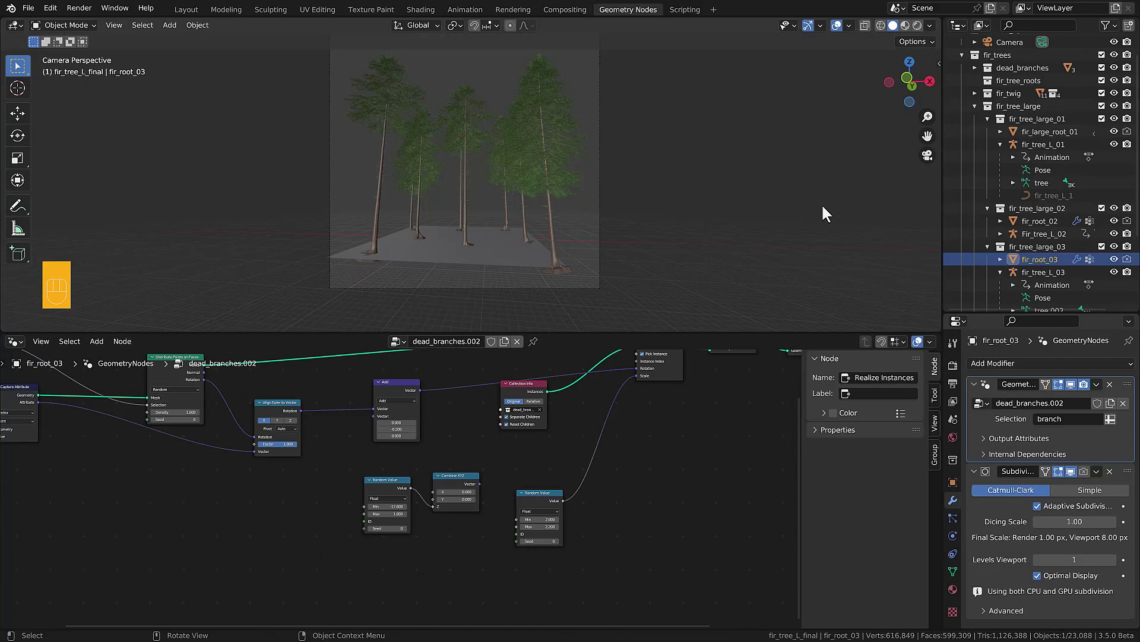
Step: Open the Rendering workspace and examine the rendered group of fir trees on the ground plane
shift+middle_drag(629, 148, 629, 163)
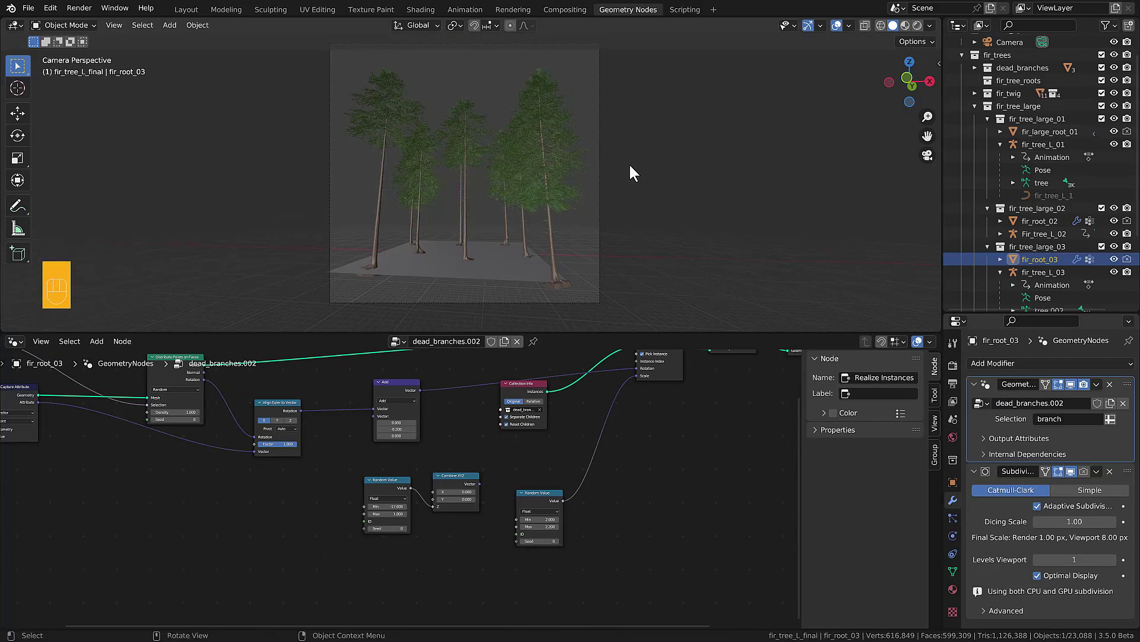
click(518, 11)
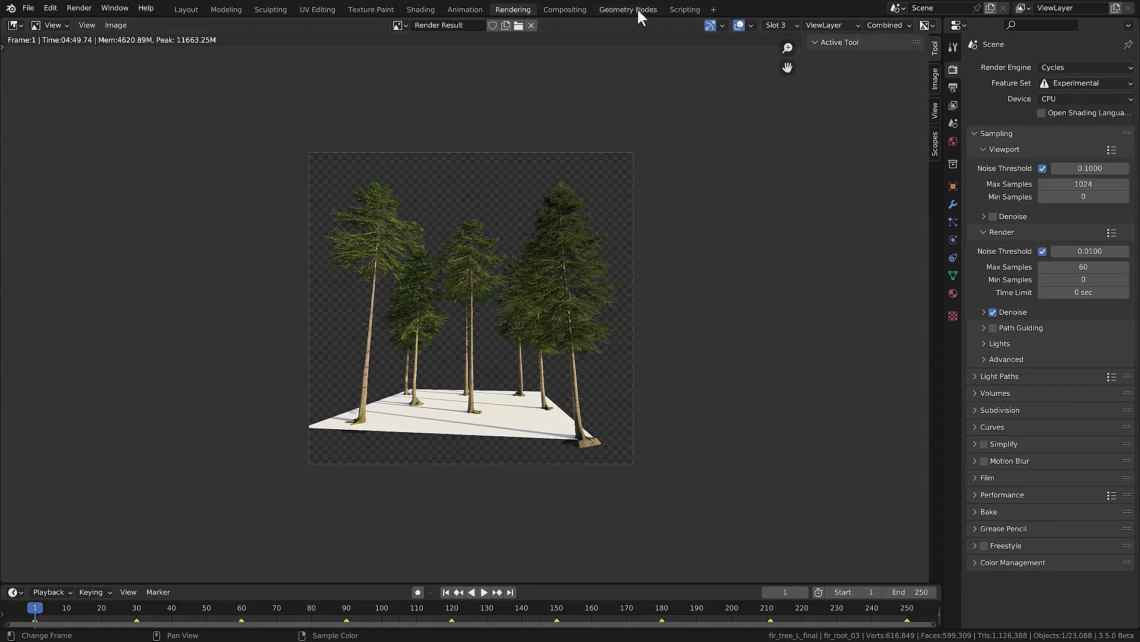
scroll(561, 230, up, 2)
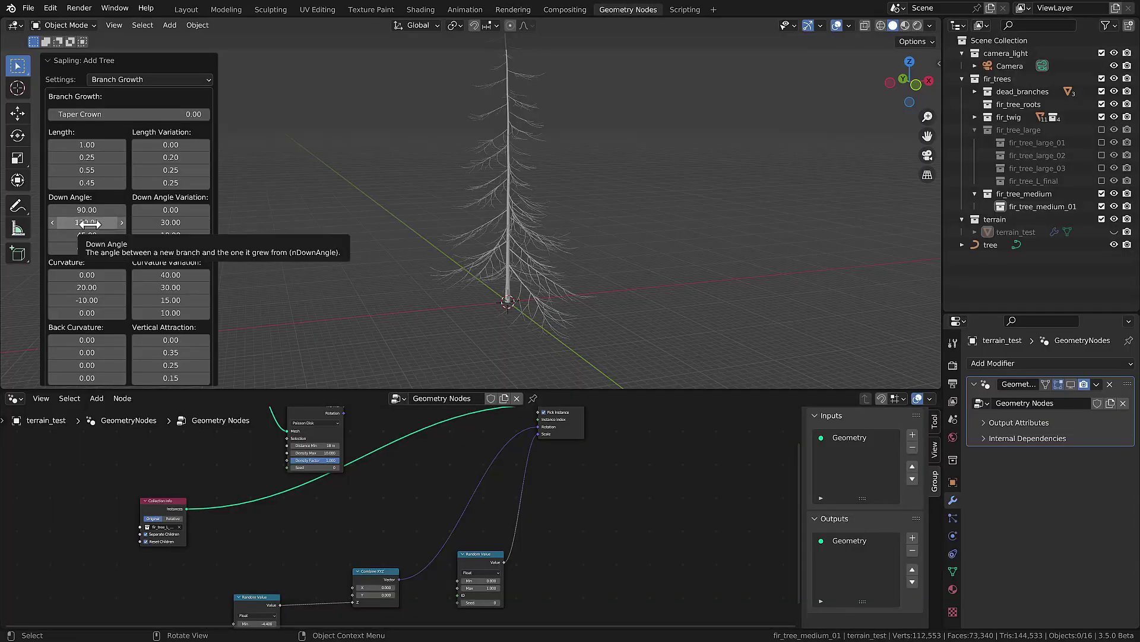
Step: Set the second-level Down Angle of the medium fir tree to 85 in the Sapling Branch Growth settings
drag(90, 224, 69, 224)
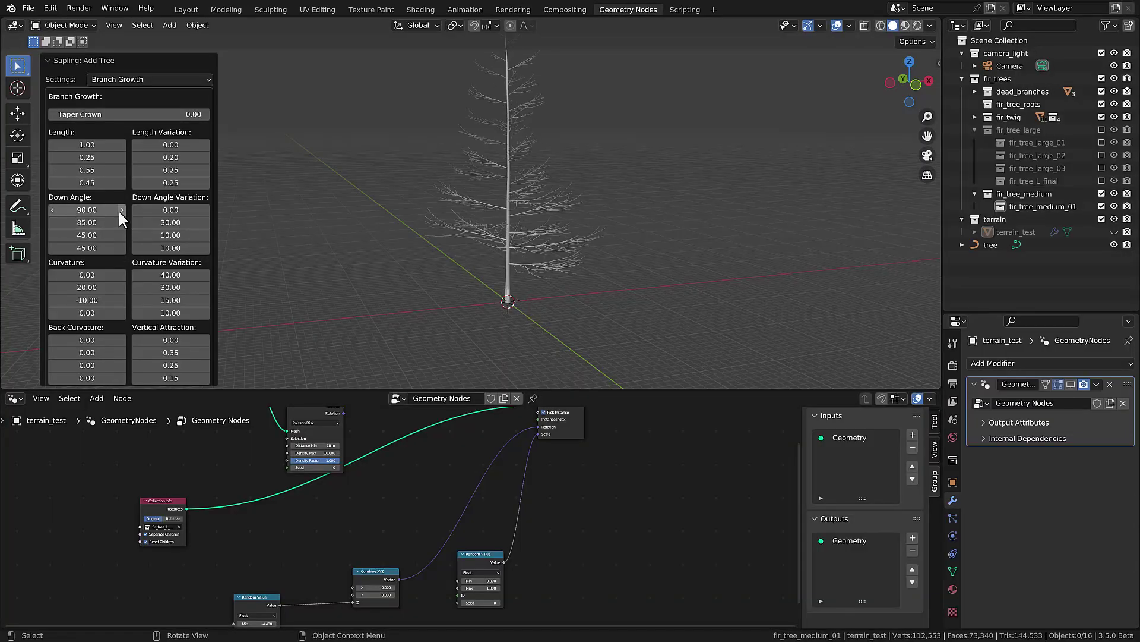
key(Return)
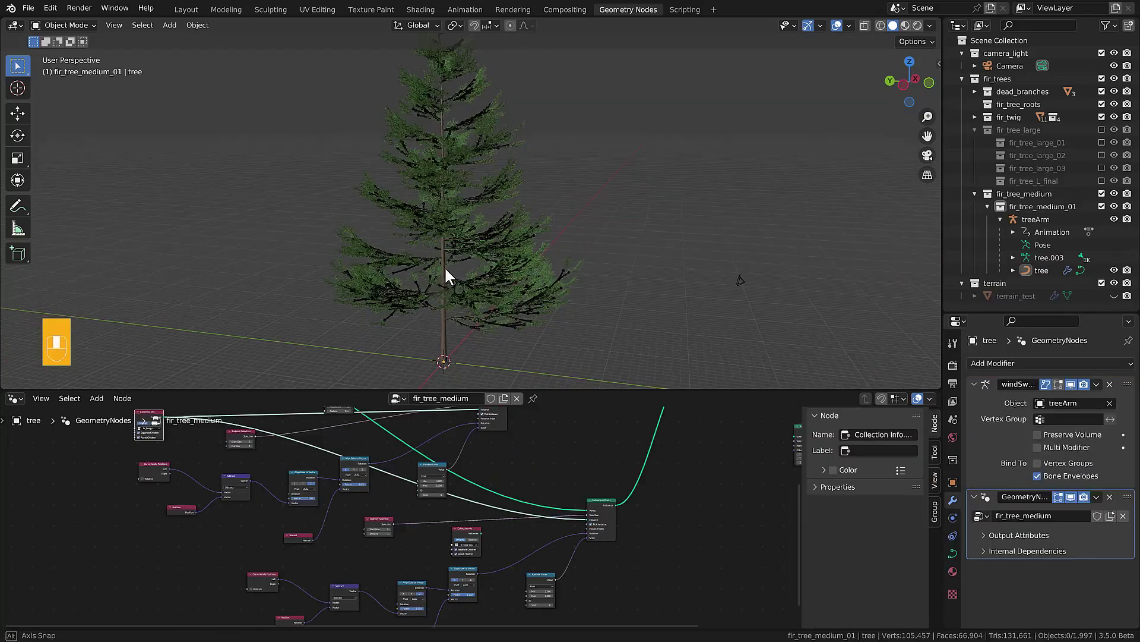
middle_drag(445, 267, 430, 279)
shift+middle_drag(477, 155, 447, 250)
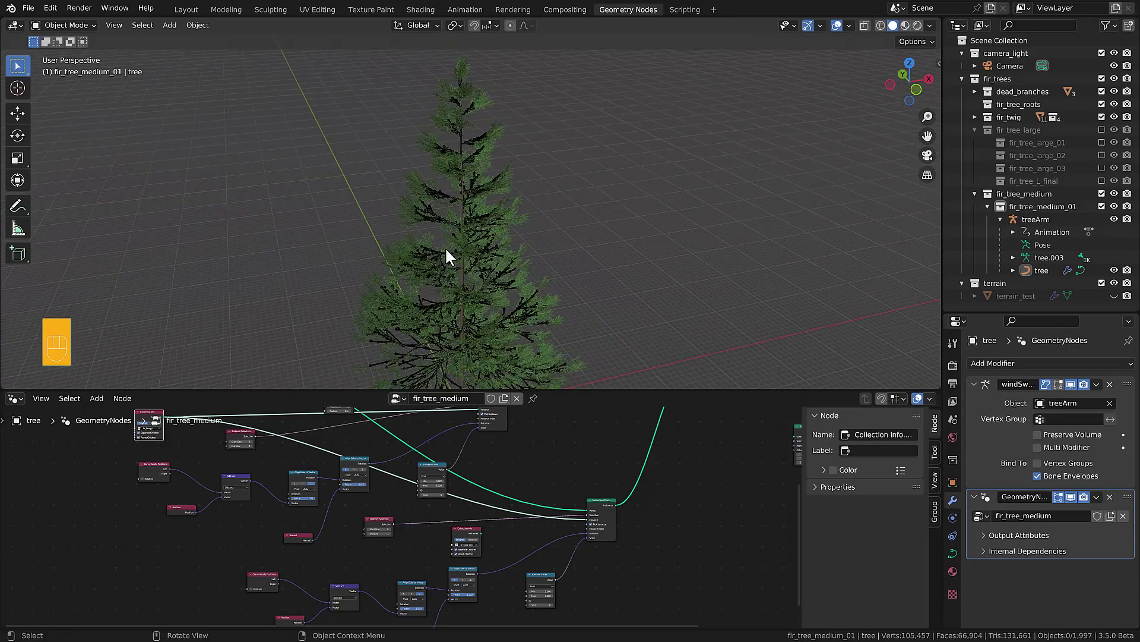
key(KP_1)
scroll(444, 247, down, 3)
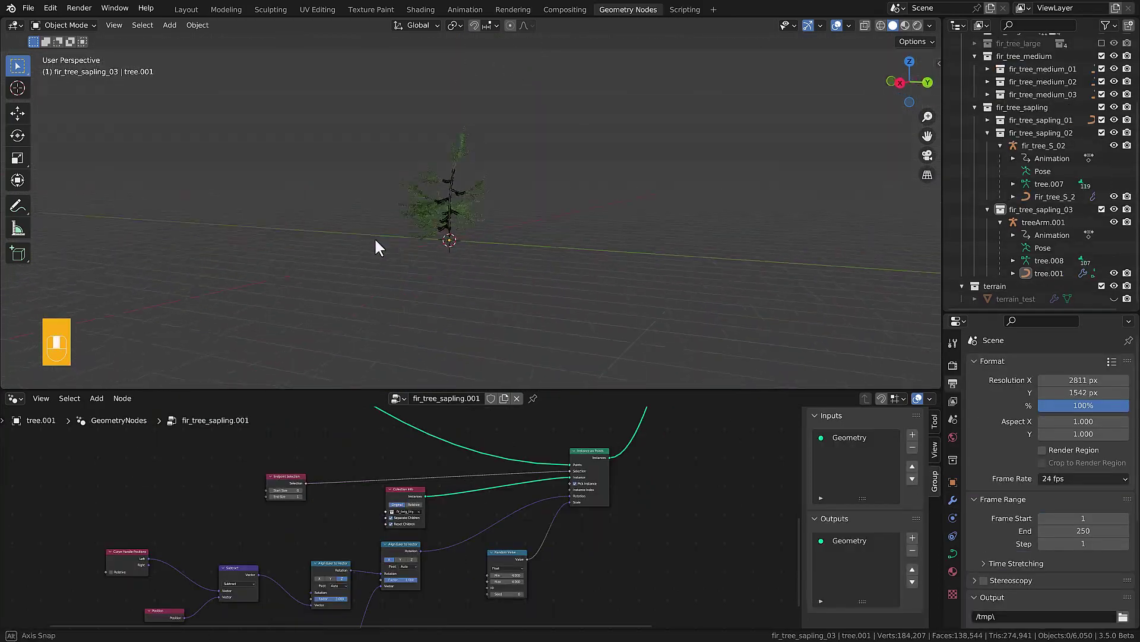
Step: Rename the third sapling's armature to fir_tree_S_03 and its curve object to fir_tree_S_3
middle_drag(374, 237, 515, 282)
key(KP_1)
double_click(1045, 221)
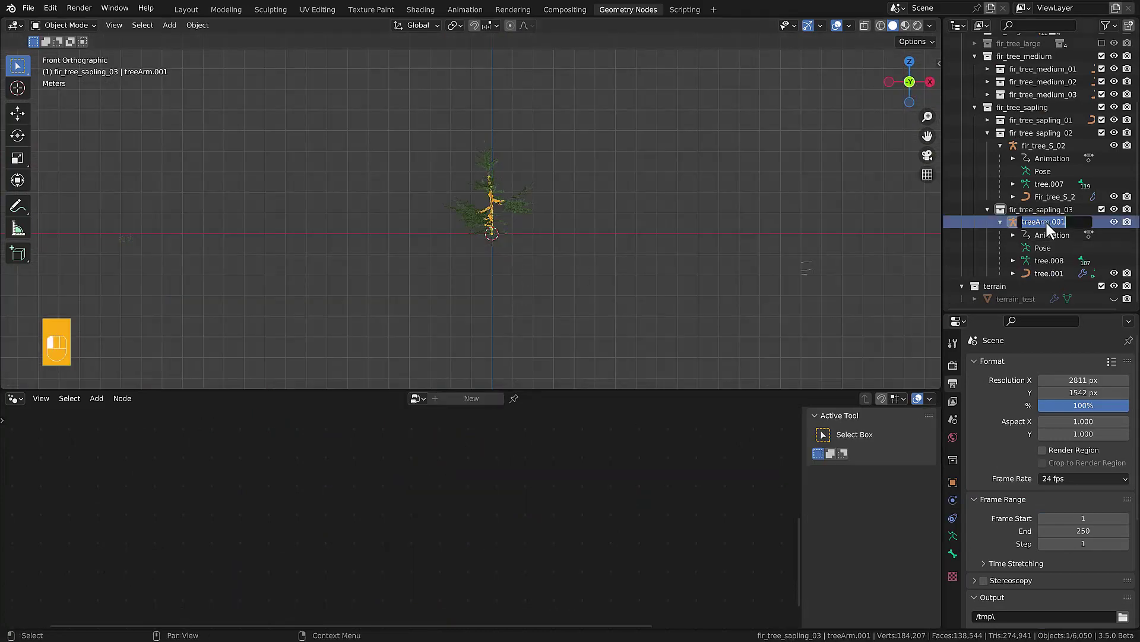
text(fir_tree_S_03)
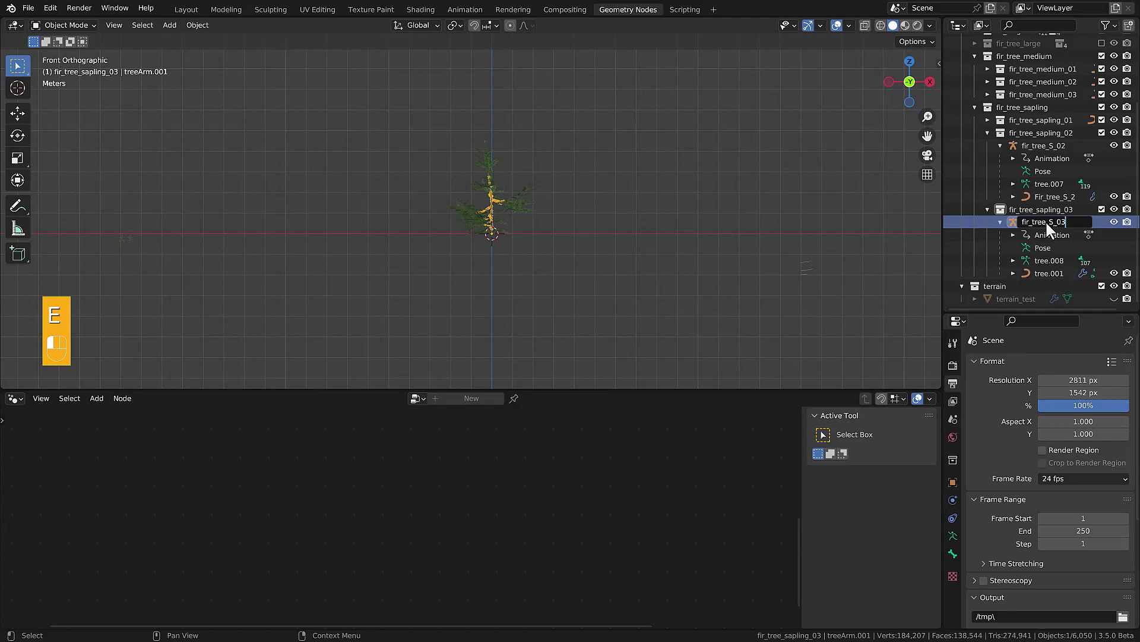
double_click(1043, 273)
text(fir_tree)
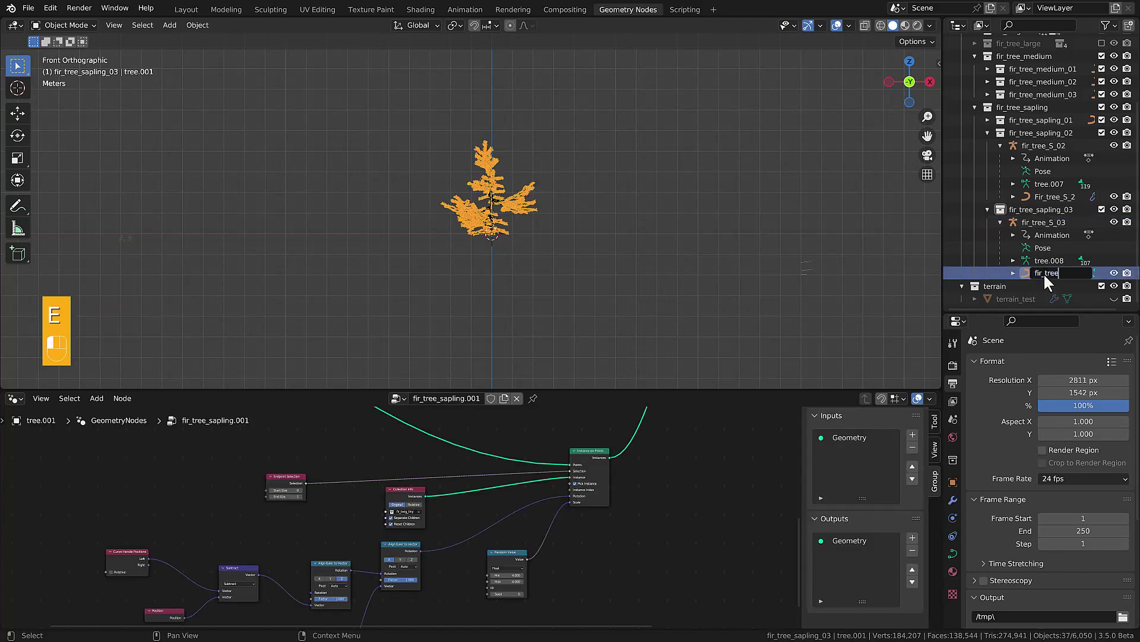
text(_S_3)
key(Return)
Step: Move the third fir sapling from the origin to the end of the row beside the other two saplings
scroll(541, 202, down, 5)
scroll(300, 217, down, 8)
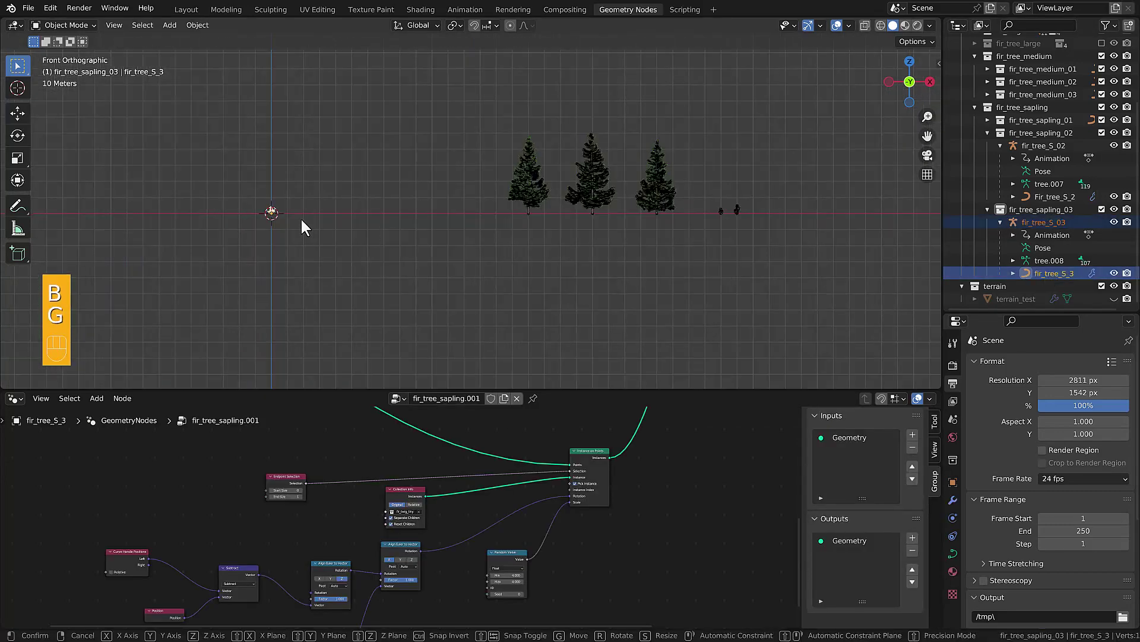
key(g)
ctrl+click(784, 219)
scroll(629, 262, up, 3)
click(629, 262)
middle_drag(629, 262, 415, 165)
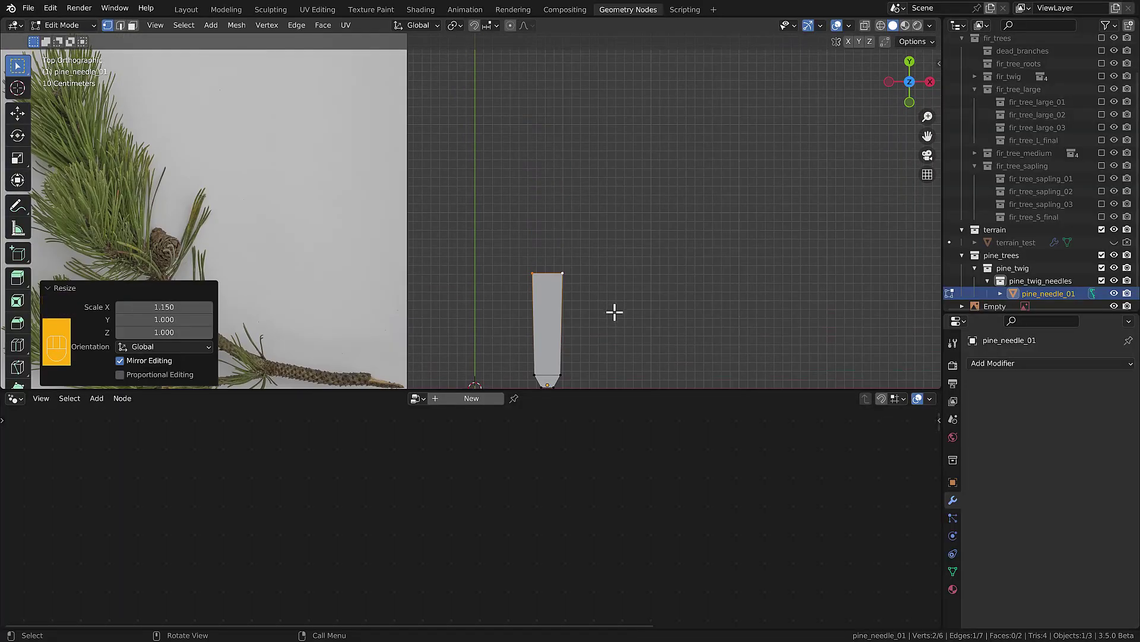
Step: Extrude the top edge of pine_needle_01 upward along Y into further long segments and a short tip segment
key(e)
click(612, 235)
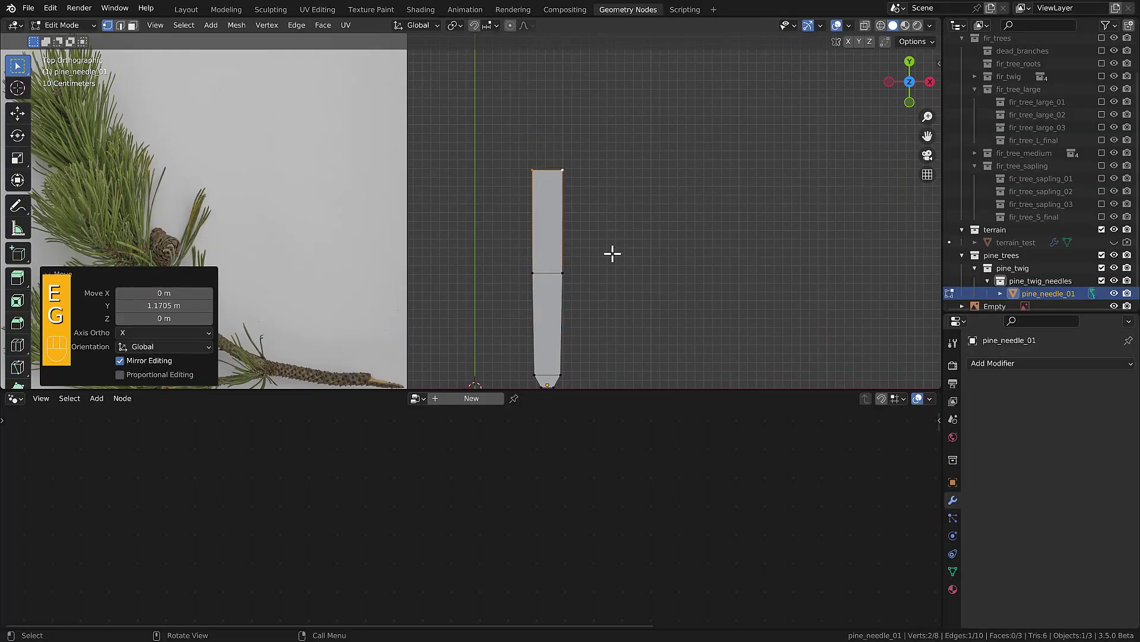
scroll(615, 240, down, 3)
key(e)
click(599, 261)
scroll(606, 259, up, 3)
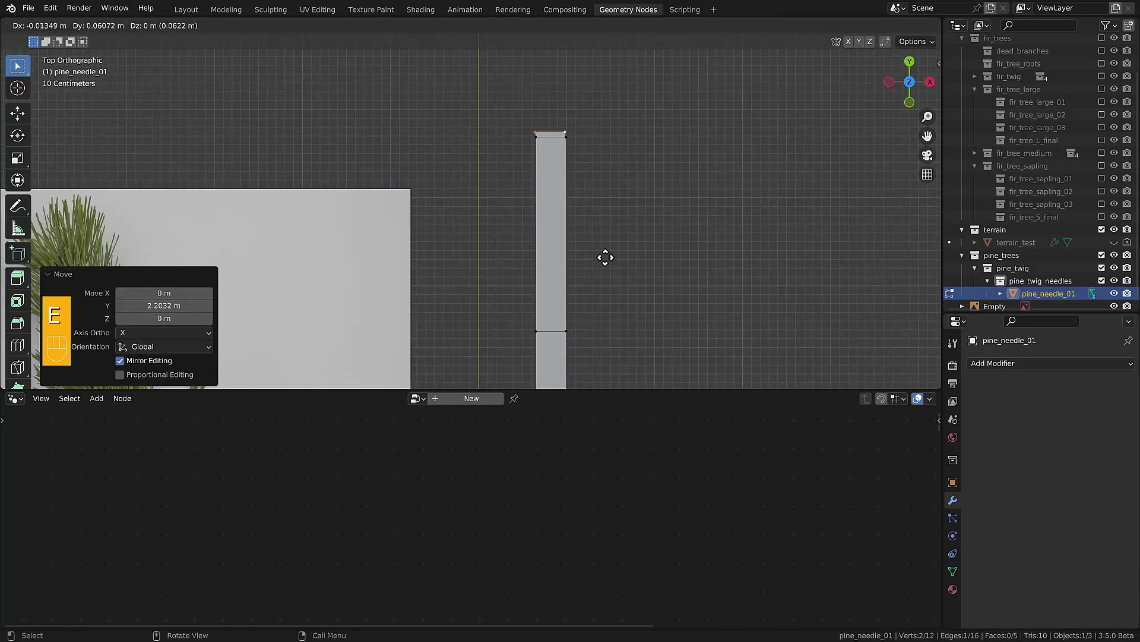
Step: Taper the pine needle's tip by scaling its end edge to 0.35 along X
key(s)
key(x)
click(586, 158)
scroll(561, 255, down, 2)
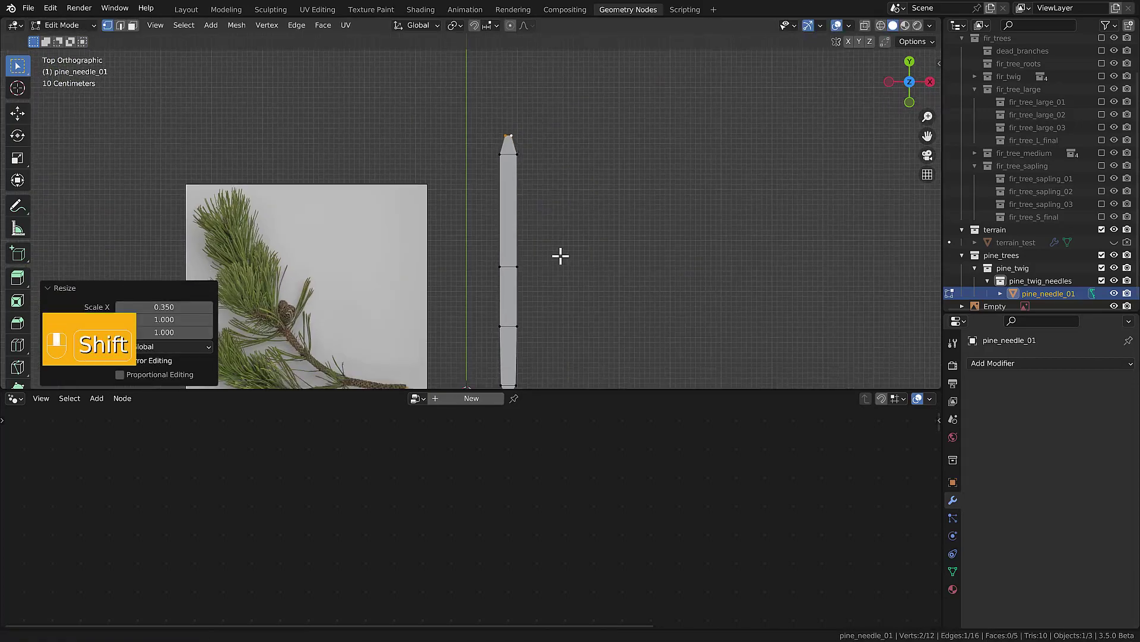
scroll(345, 257, up, 5)
shift+middle_drag(600, 185, 168, 285)
shift+middle_drag(792, 103, 532, 178)
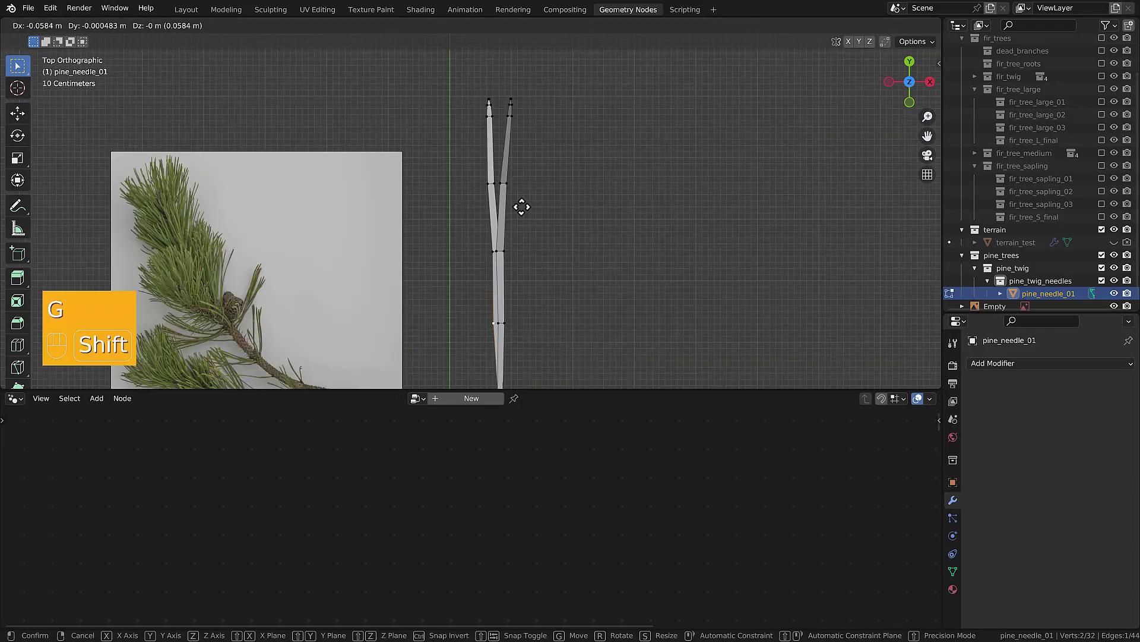
Step: Shape the forked pine needle pair by moving and rotating its cross edges so the two needles curve apart
click(520, 207)
middle_drag(481, 250, 500, 225)
key(g)
click(564, 256)
key(Tab)
key(Tab)
key(b)
key(r)
click(535, 220)
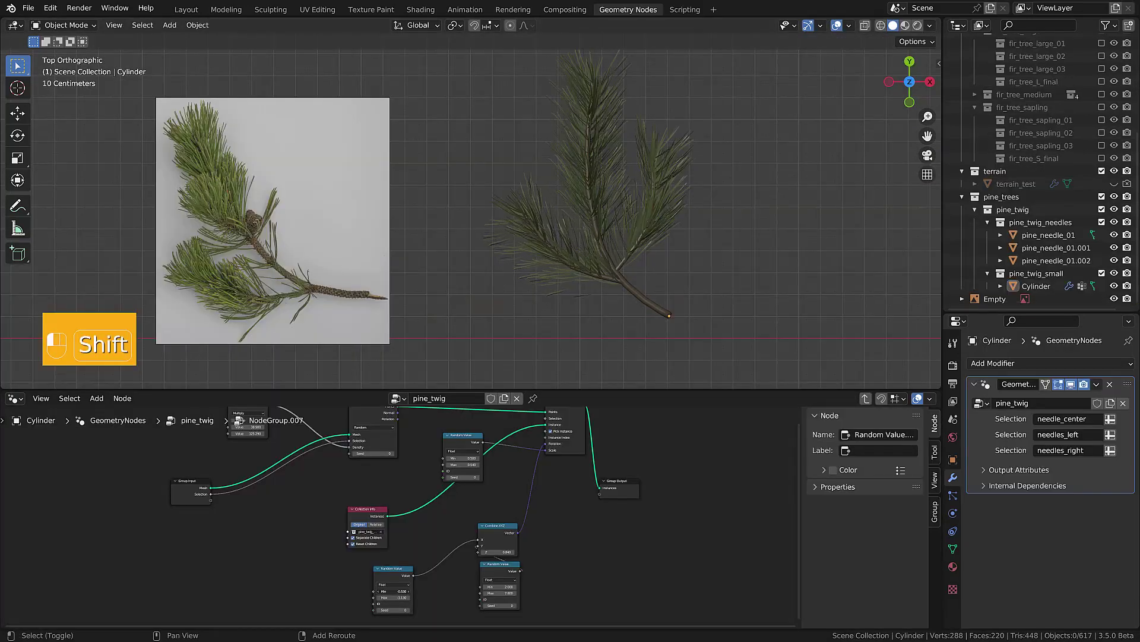
Step: Adjust the Random Value ranges that drive needle rotation and scale inside the pine_twig node group
shift+drag(401, 591, 399, 597)
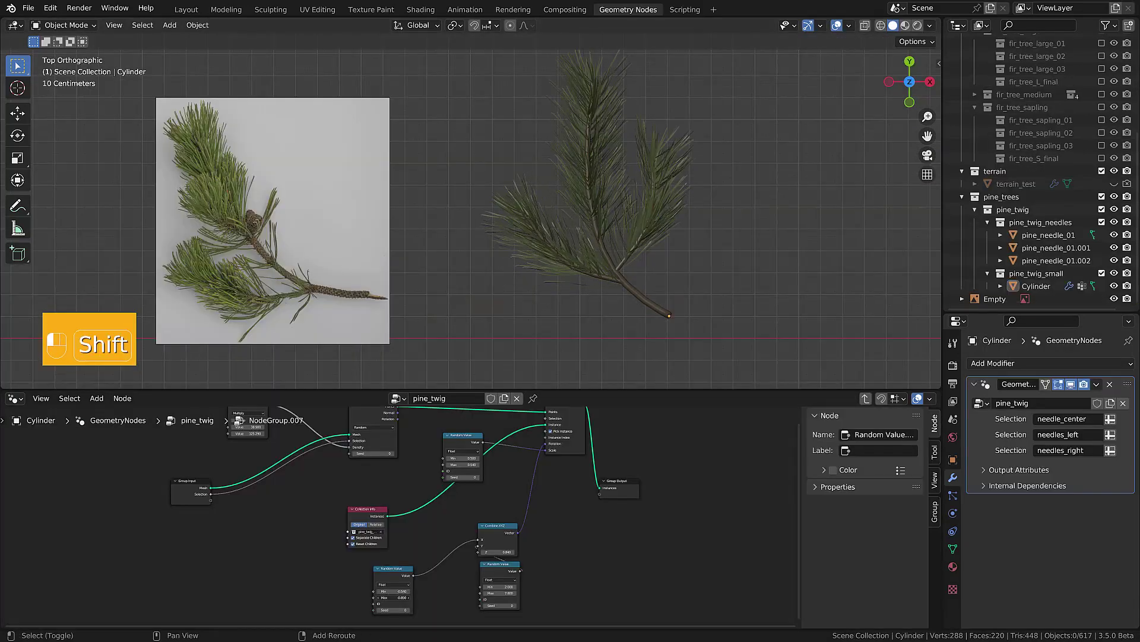
middle_drag(536, 575, 554, 550)
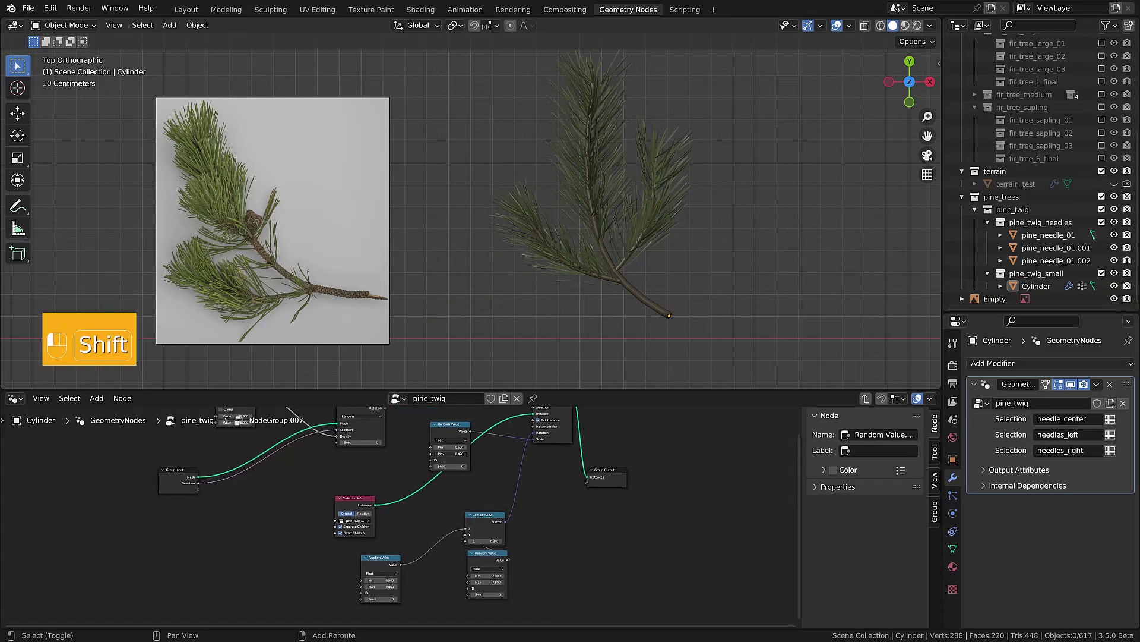
shift+drag(455, 453, 492, 437)
click(650, 234)
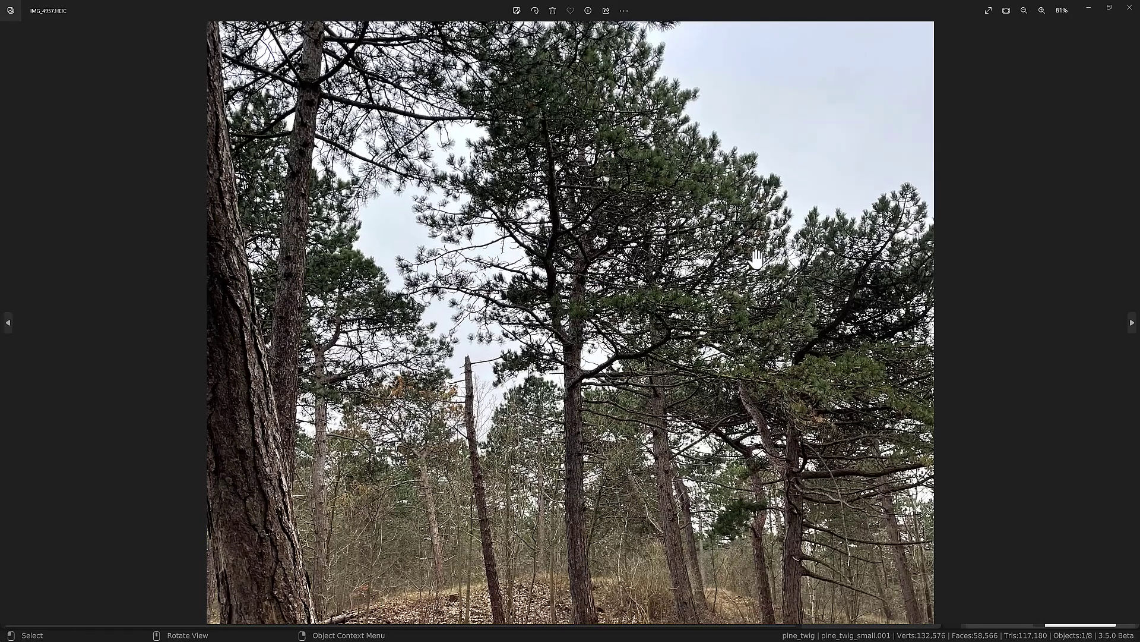
Step: Raise the pine tree's branching levels and set the third Branches value to 9 in the Sapling Branch Splitting settings
scroll(753, 259, down, 2)
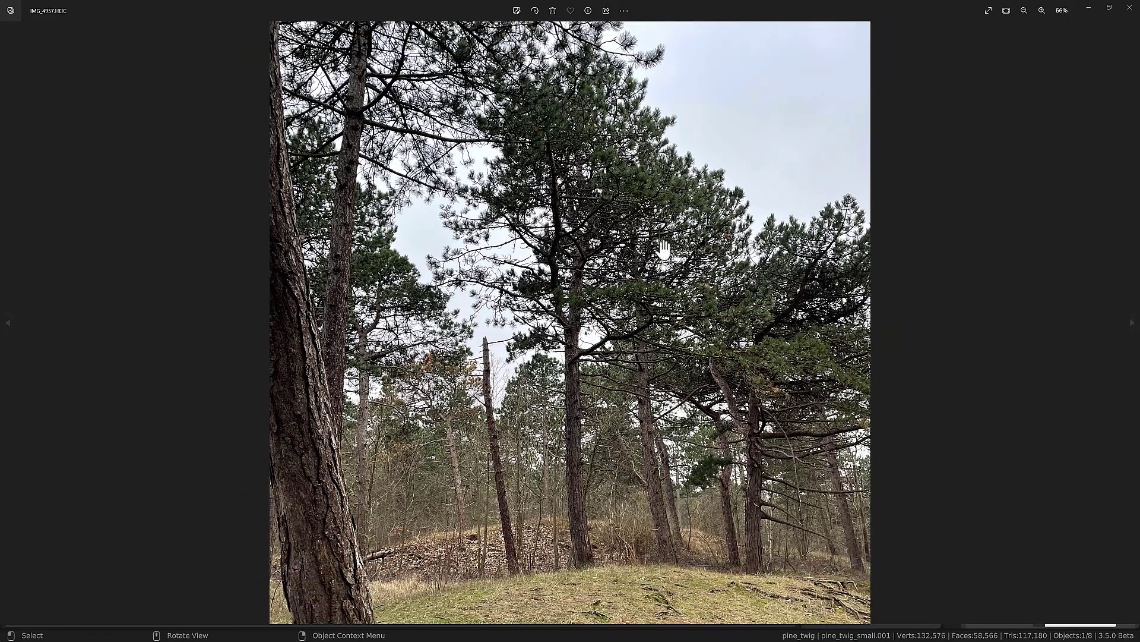
scroll(562, 309, down, 1)
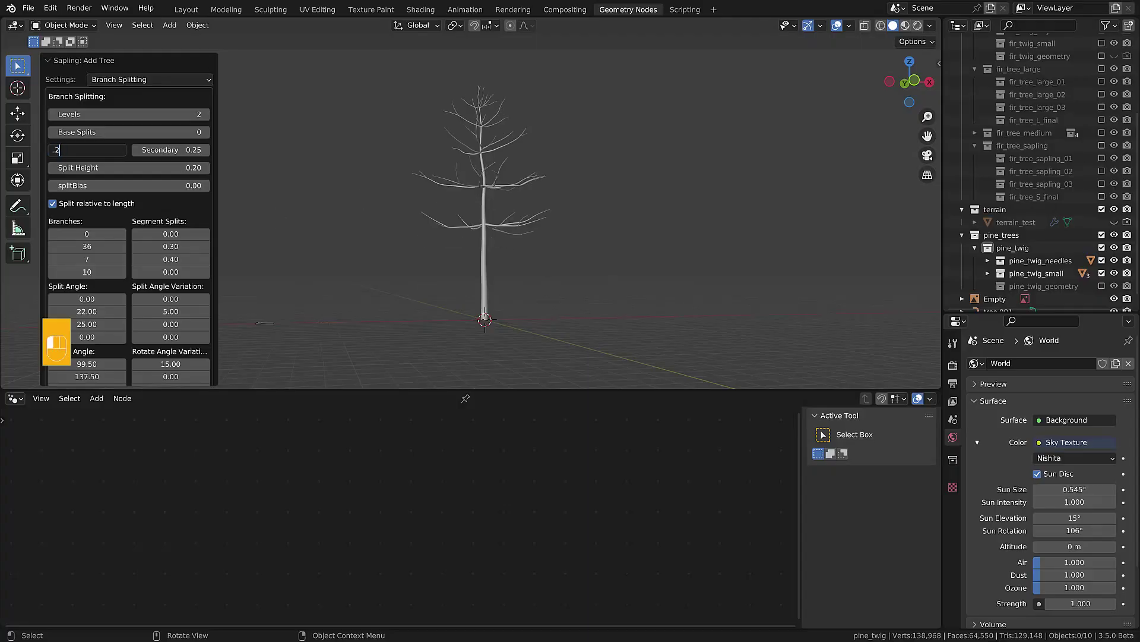
click(206, 114)
click(121, 261)
click(121, 260)
click(206, 114)
click(53, 114)
Step: Set the third Length value of the pine tree to 0.7 in the Sapling Branch Growth settings
click(149, 79)
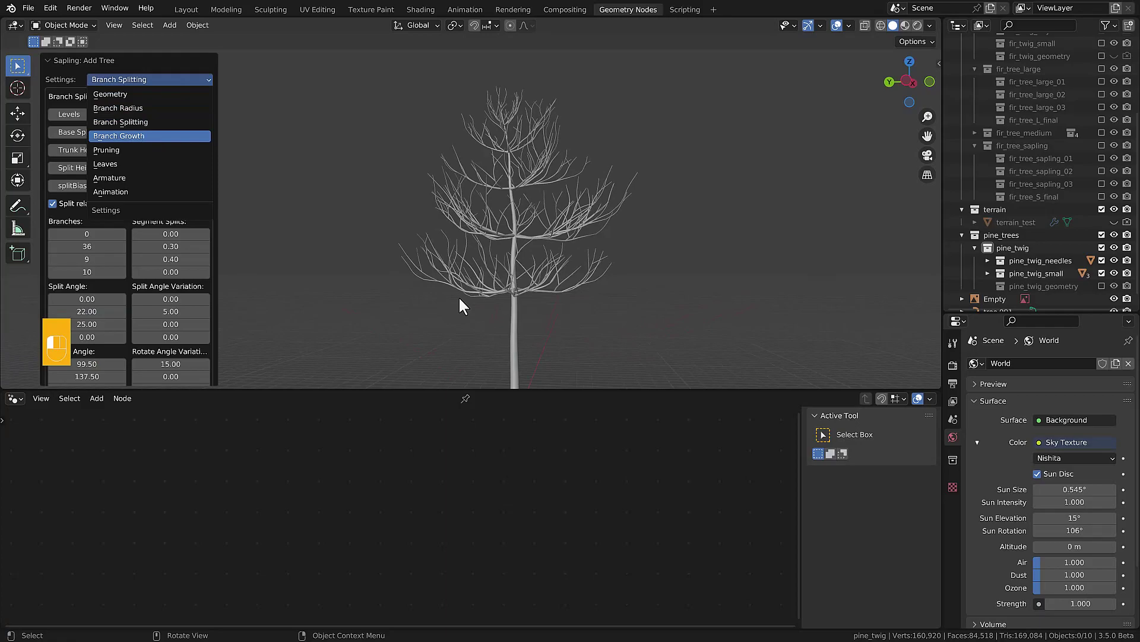
click(119, 117)
scroll(304, 193, down, 2)
middle_drag(305, 186, 388, 206)
scroll(389, 205, up, 2)
click(95, 170)
text(.6)
key(Return)
click(95, 170)
text(.7)
key(Return)
middle_drag(416, 249, 450, 247)
Step: Compare the tree with the pine reference photo and set its second Length Variation value to 0.2
key(alt+Tab)
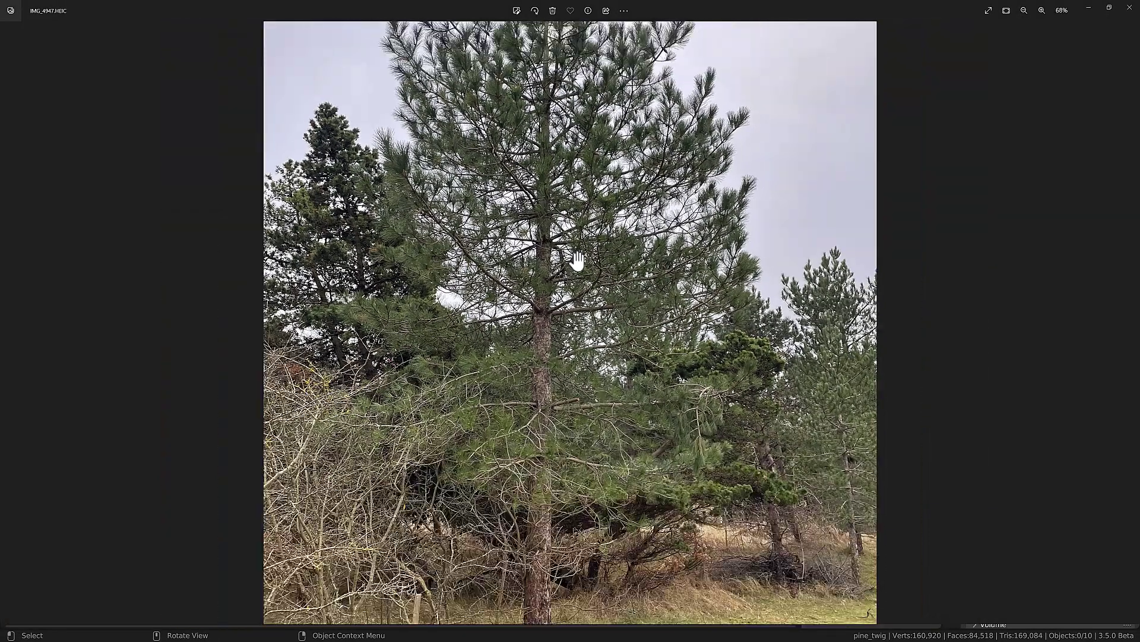
key(alt+Tab)
text(.25)
key(Return)
click(144, 159)
text(.2)
key(Return)
Step: Set the pine tree's second Down Angle value to 100 and its second Curvature value to -10
click(142, 80)
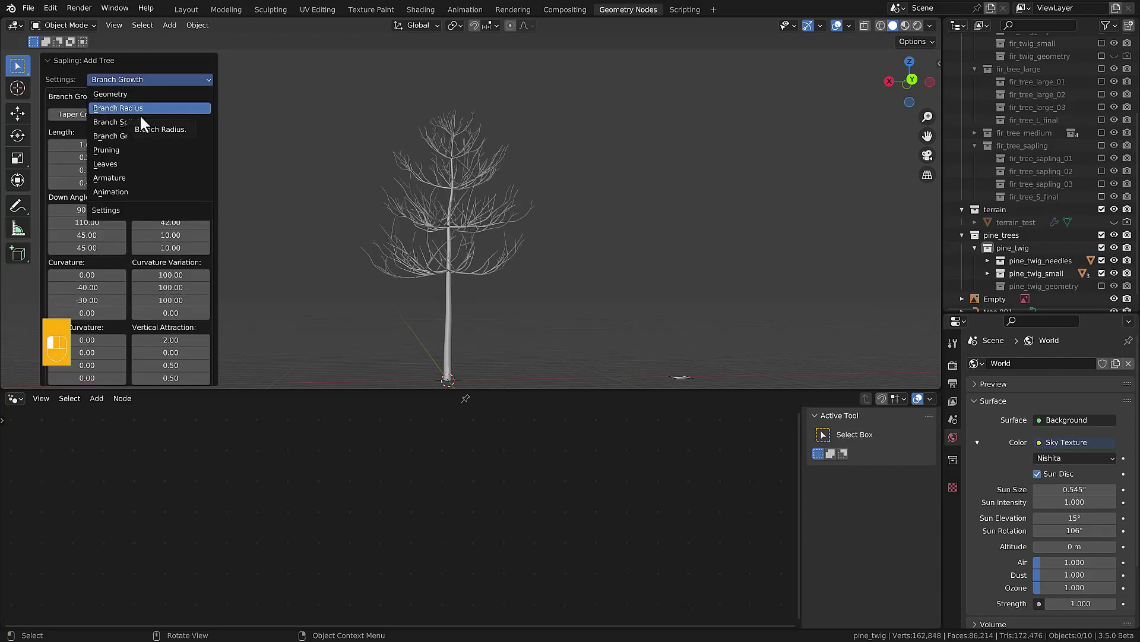
scroll(401, 195, up, 2)
middle_drag(401, 195, 391, 260)
click(87, 223)
text(90)
click(87, 223)
text(120)
click(86, 222)
text(100)
click(86, 288)
text(-10)
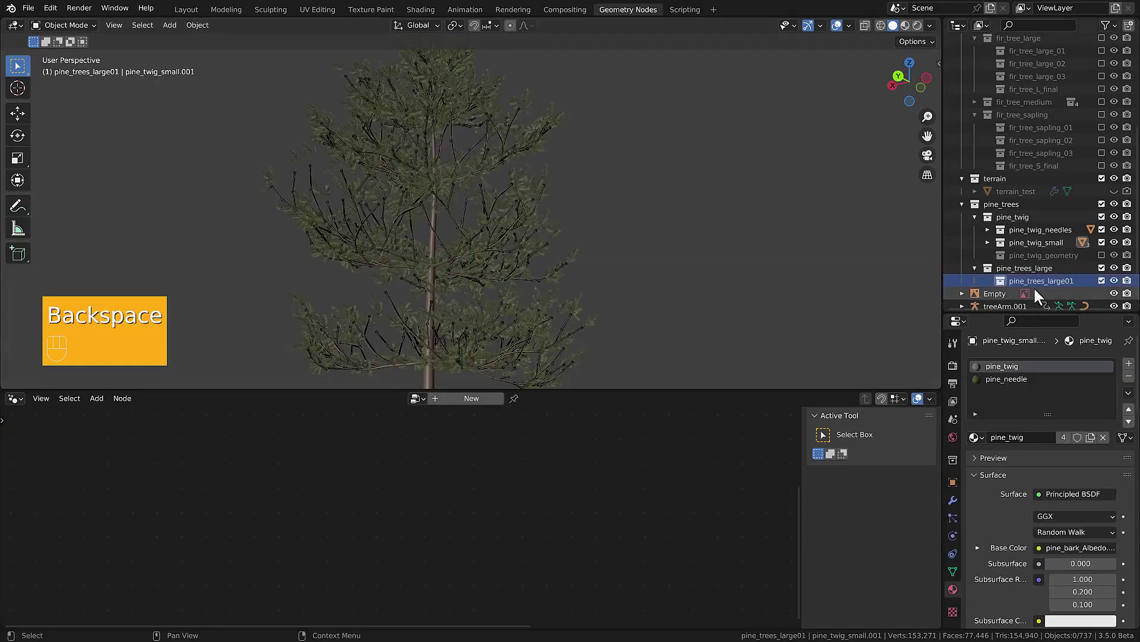
Step: Move the pine tree's armature treeArm.001 into the pine_trees_large01 collection
drag(1003, 301, 1034, 275)
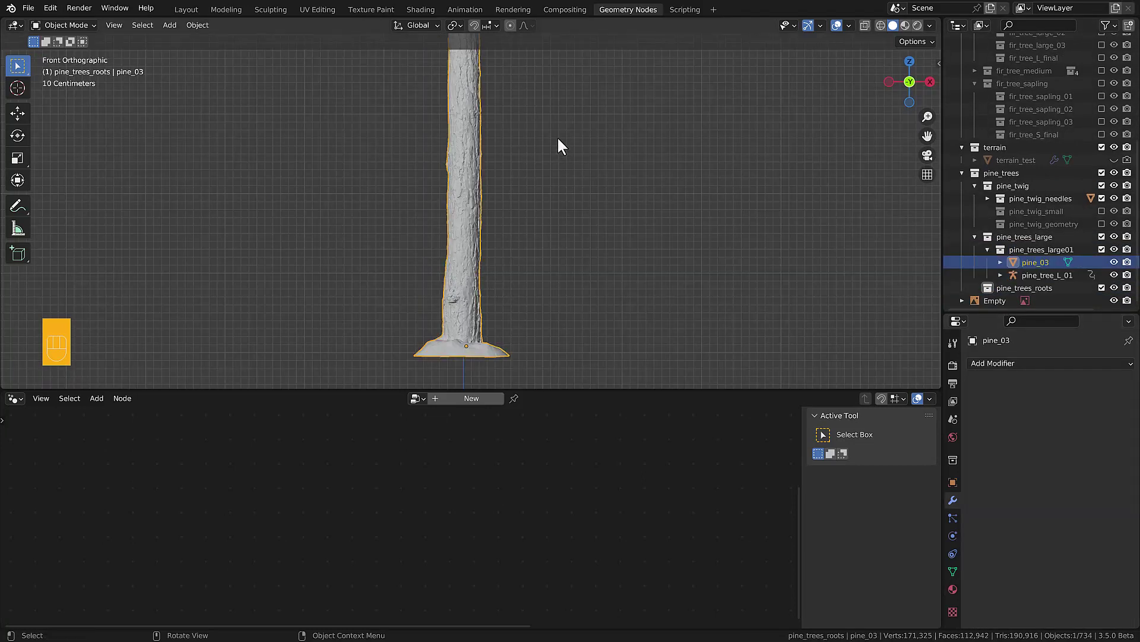
shift+drag(554, 128, 561, 308)
shift+middle_drag(562, 308, 553, 362)
scroll(526, 247, up, 6)
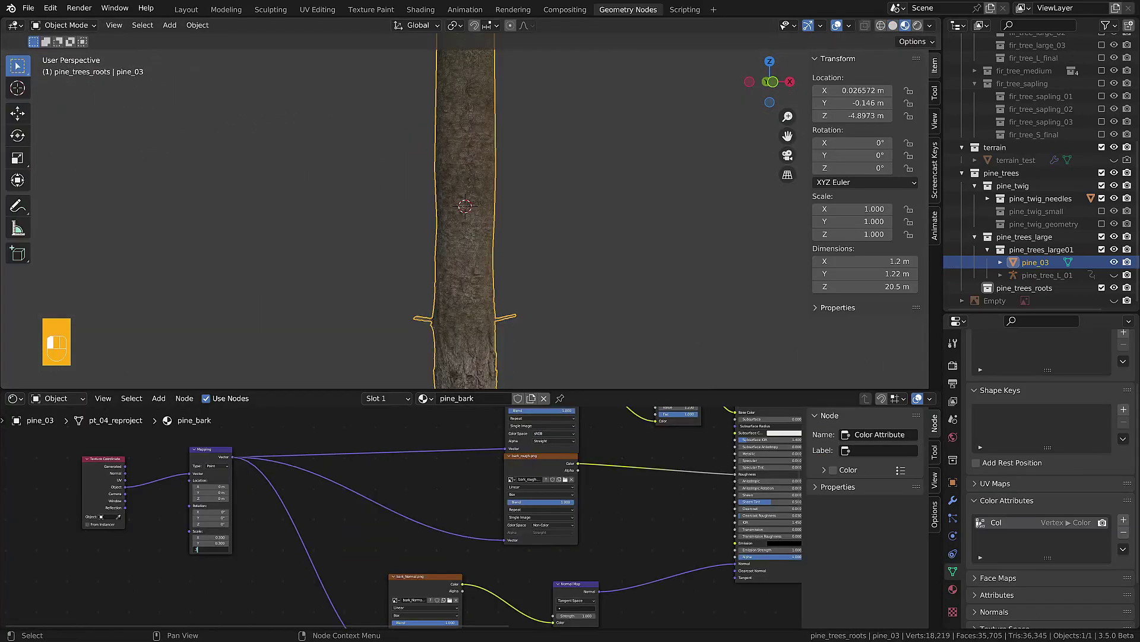
Step: Adjust the Z scale of the Mapping node in the trunk's pine_bark material
key(Return)
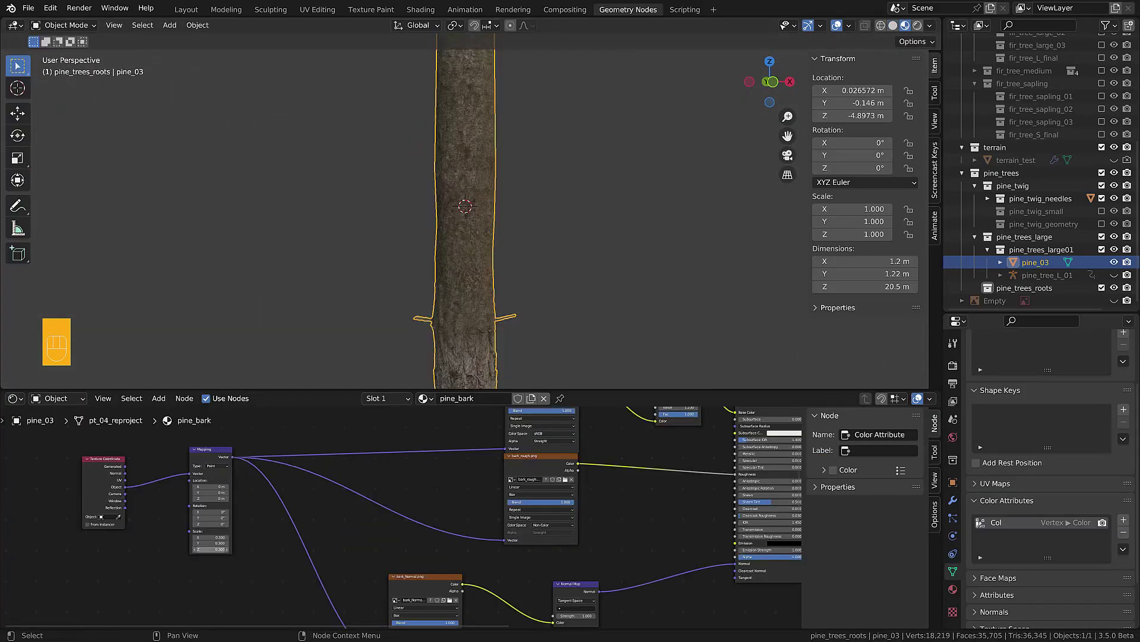
scroll(341, 315, down, 3)
scroll(255, 448, up, 1)
double_click(203, 551)
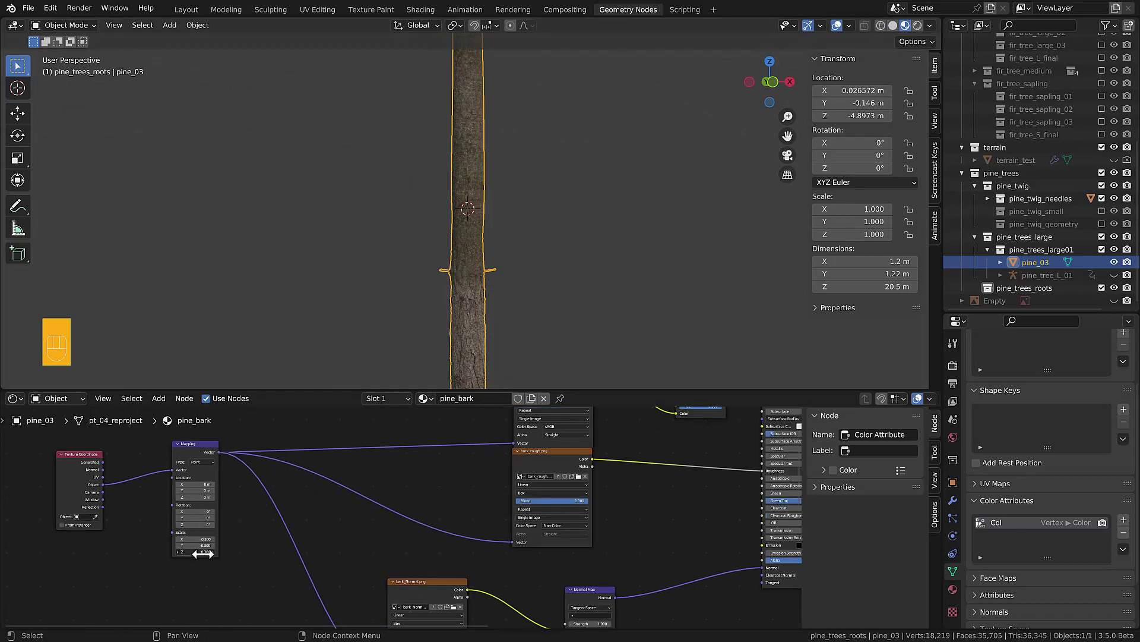
text(2)
key(Return)
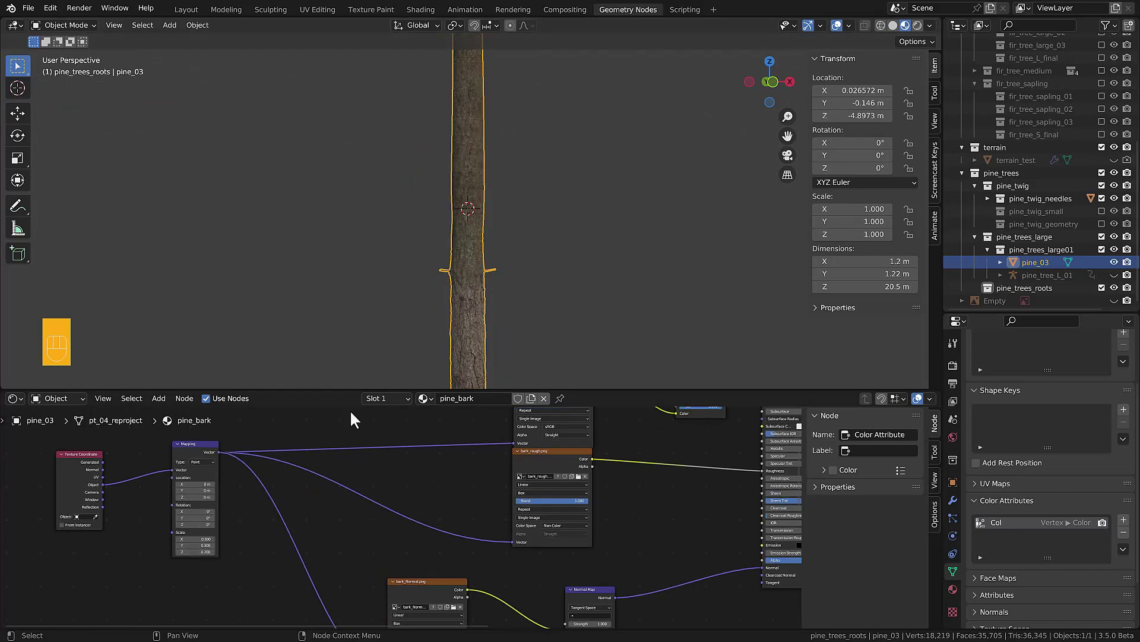
scroll(356, 412, up, 1)
scroll(426, 301, up, 2)
middle_drag(425, 302, 386, 270)
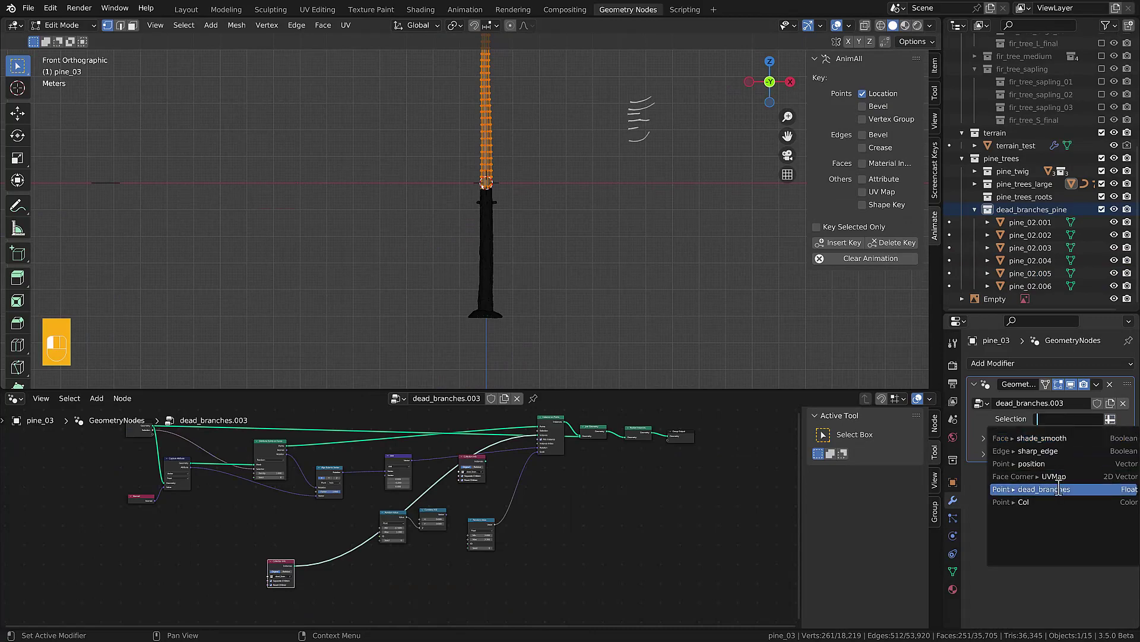
Step: Use the dead_branches vertex group as the Selection of pine_03's dead_branches.003 modifier and leave Edit Mode
key(Tab)
scroll(497, 168, up, 3)
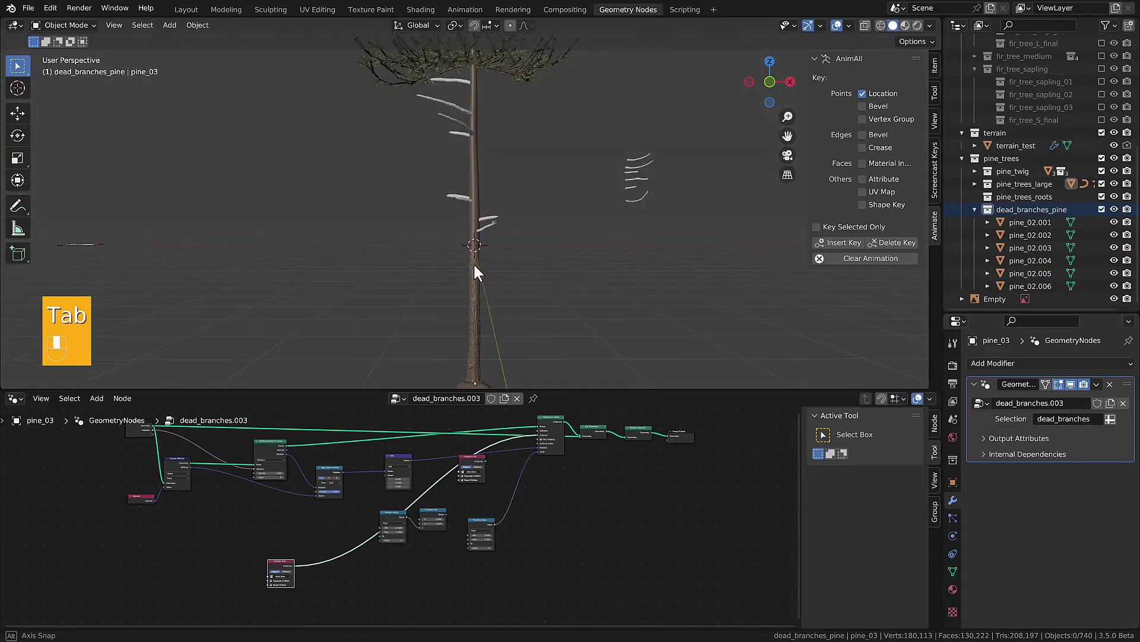
middle_drag(472, 263, 547, 258)
scroll(530, 504, up, 2)
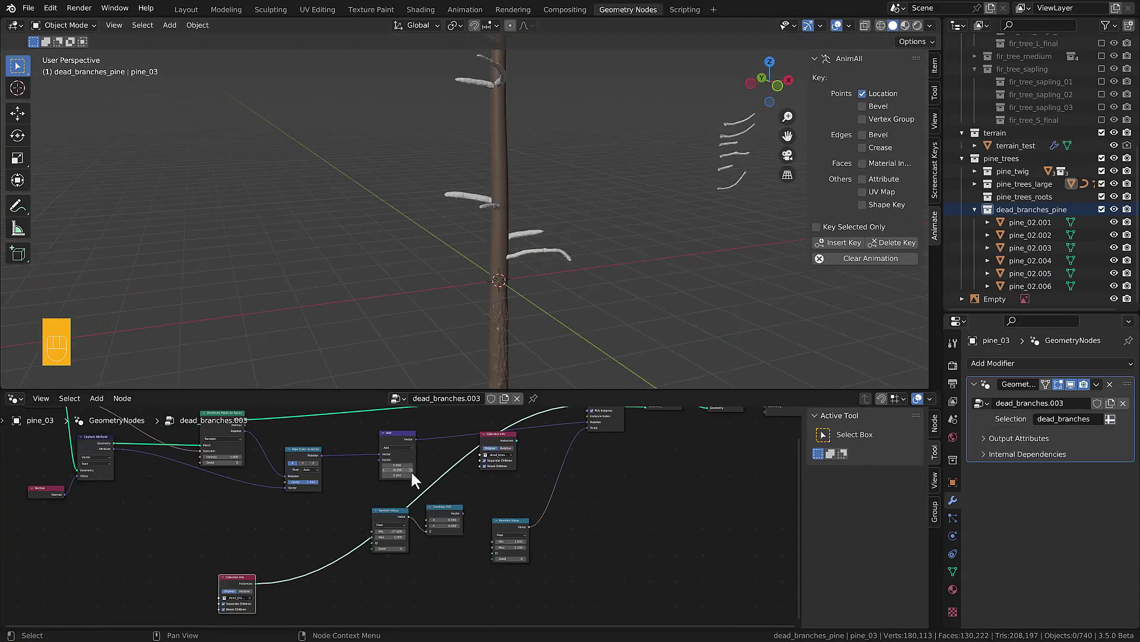
Step: Undo the last change to the Add node in the dead_branches.003 node tree
scroll(416, 482, up, 2)
key(ctrl+z)
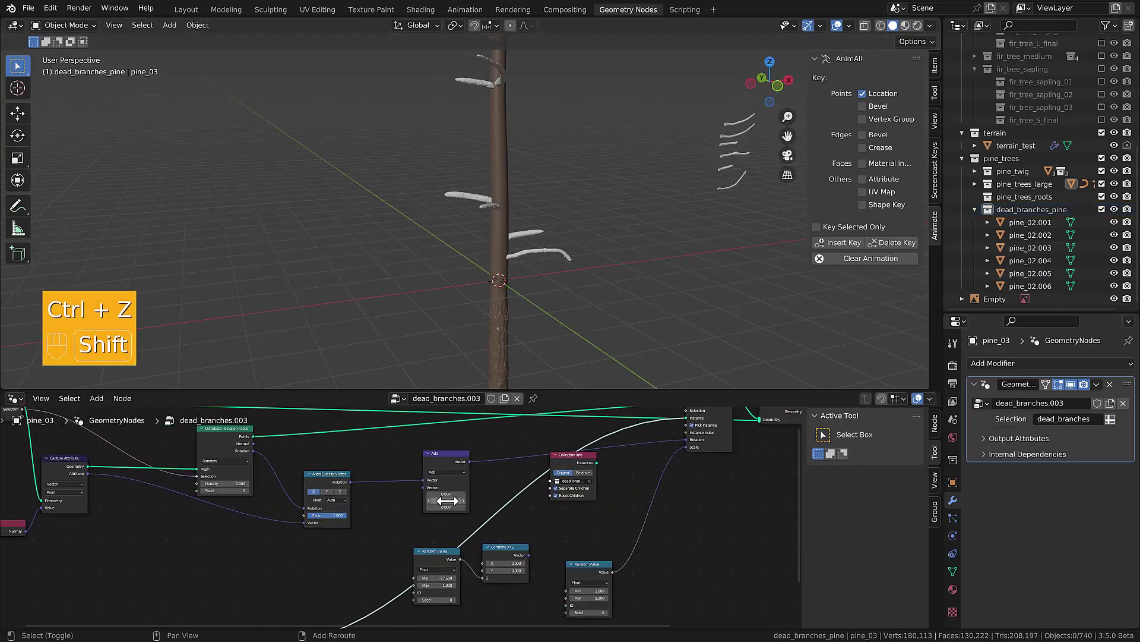
middle_drag(565, 347, 395, 409)
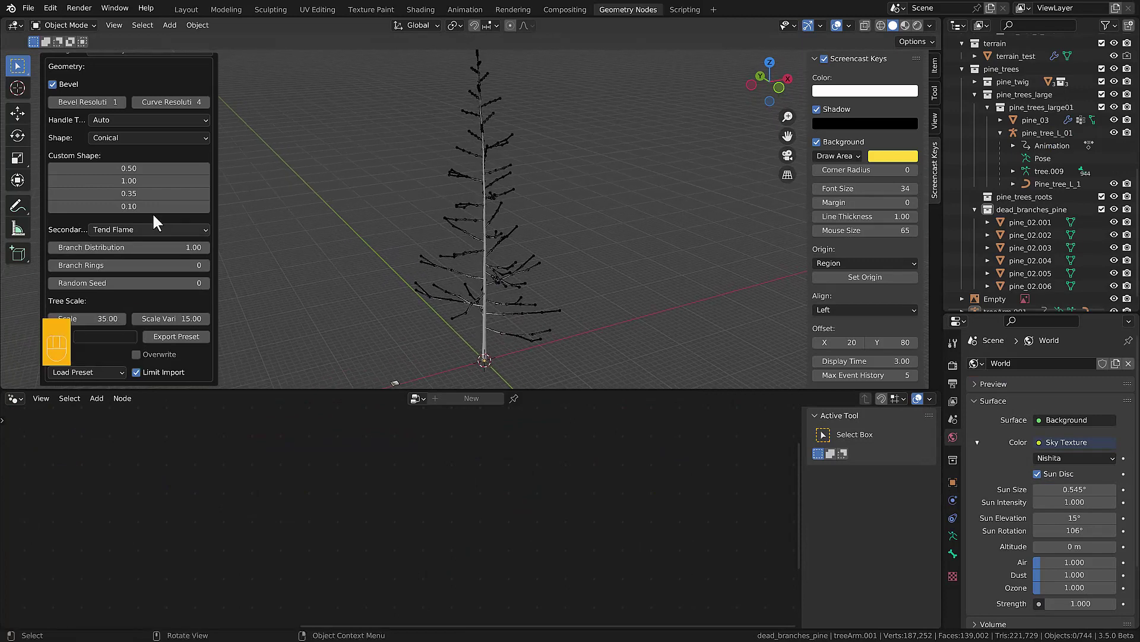
Step: Set the new pine tree's Shape to Tapered Cylindrical and open its Branch Splitting settings
click(111, 138)
click(133, 222)
middle_drag(429, 330, 511, 283)
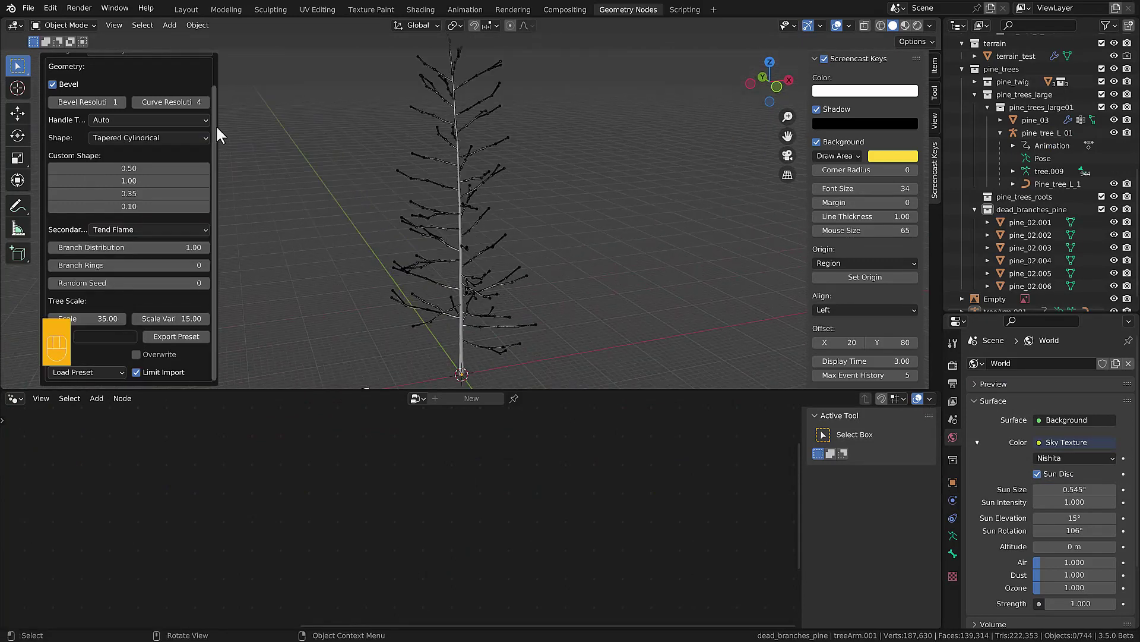
scroll(149, 119, up, 2)
click(145, 79)
click(140, 123)
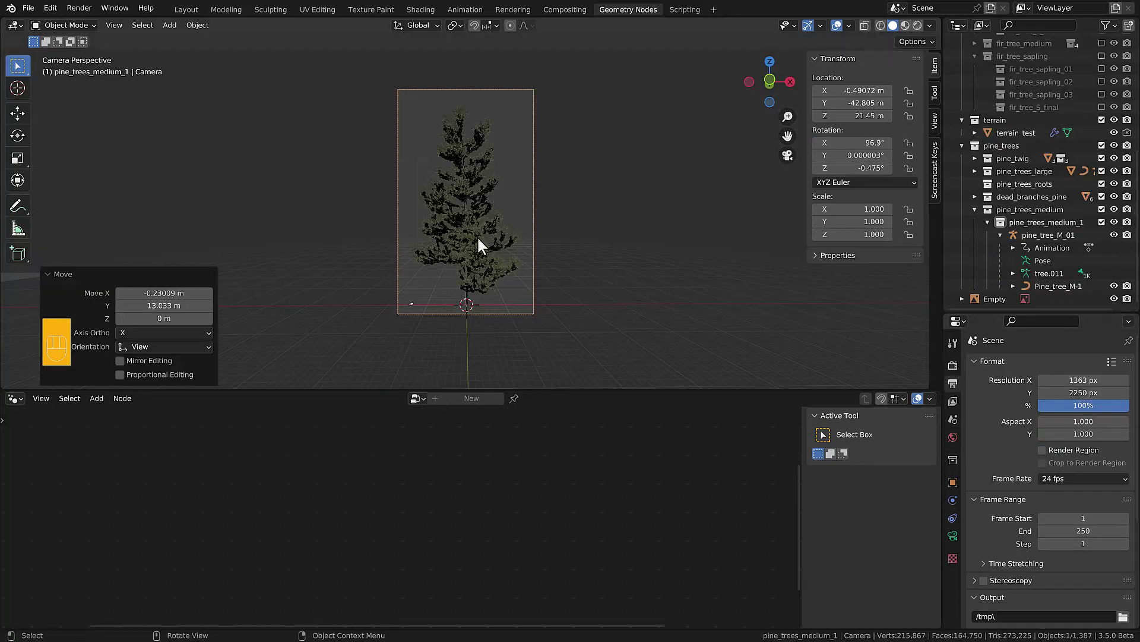
Step: Render the medium pine tree and the pine sapling through the camera and close the render window
key(F12)
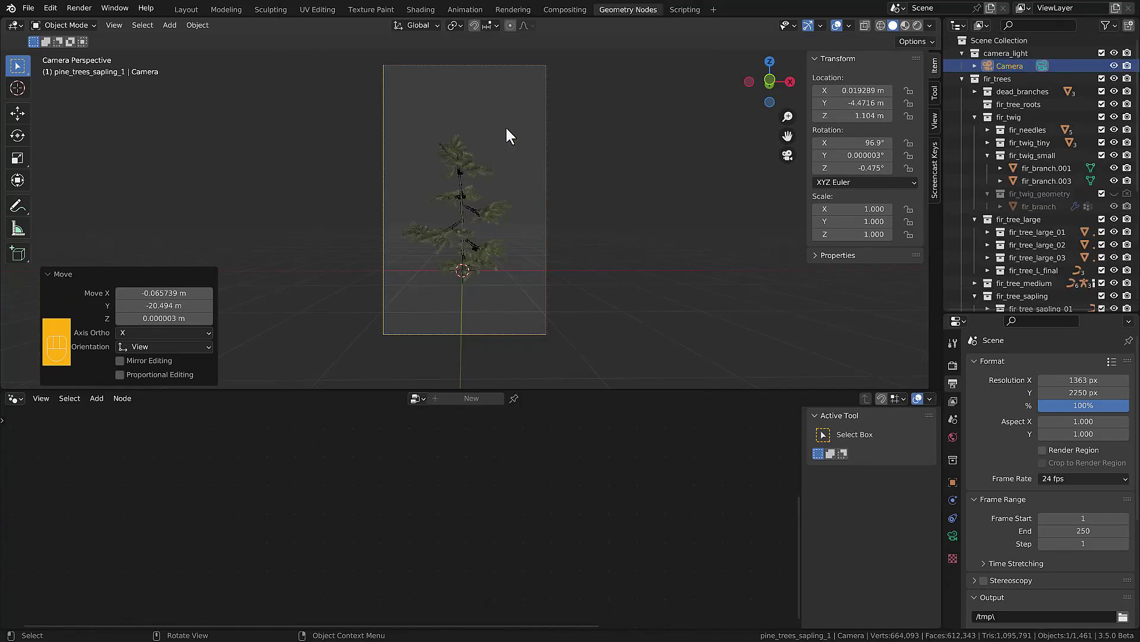
key(F12)
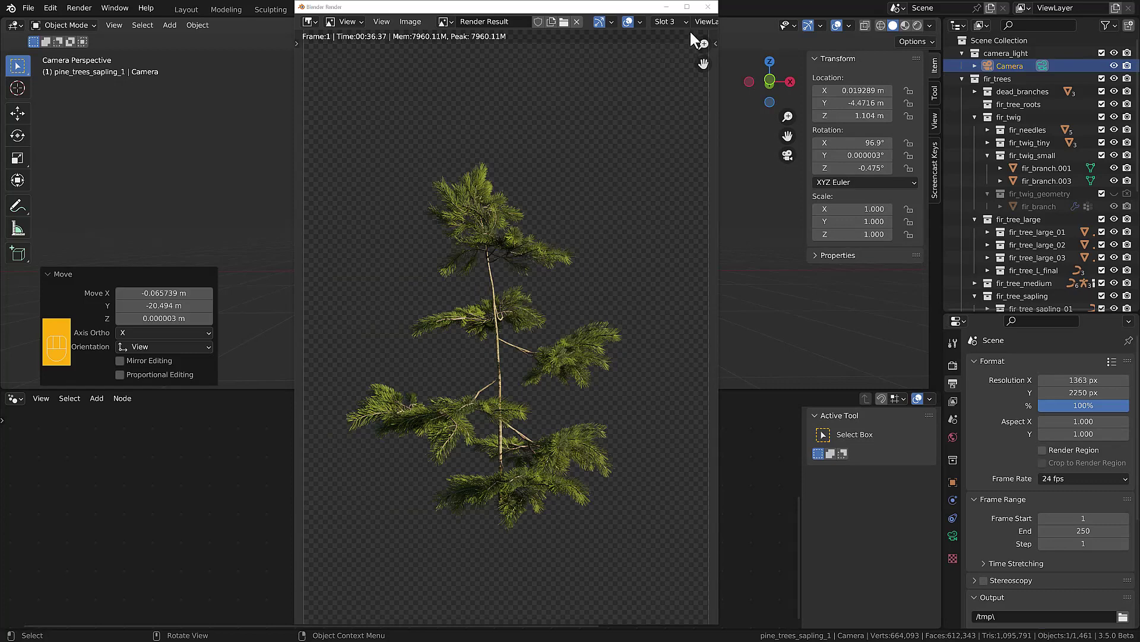
click(708, 8)
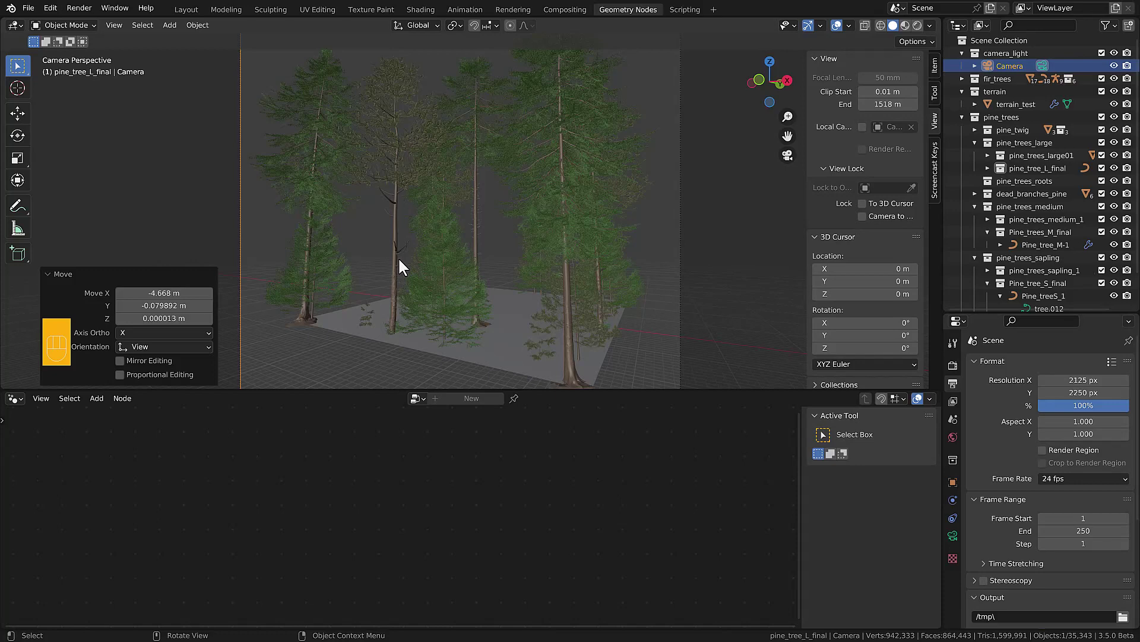
Step: Render the mixed group of fir and pine trees on the ground plane and examine the image
key(F12)
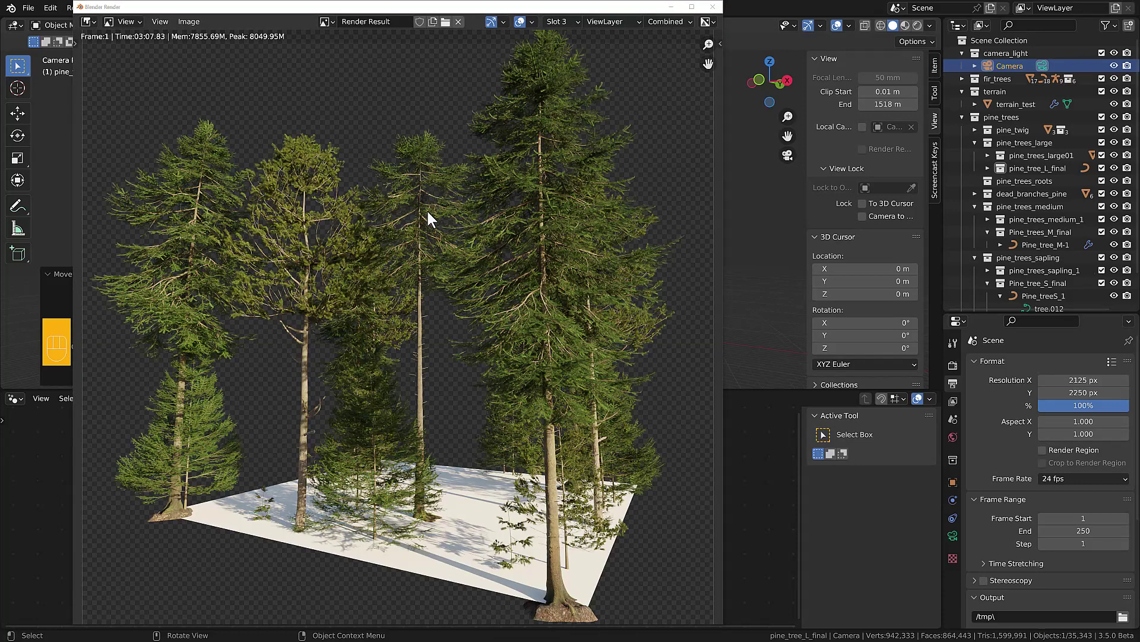
scroll(427, 208, down, 1)
middle_drag(397, 274, 414, 270)
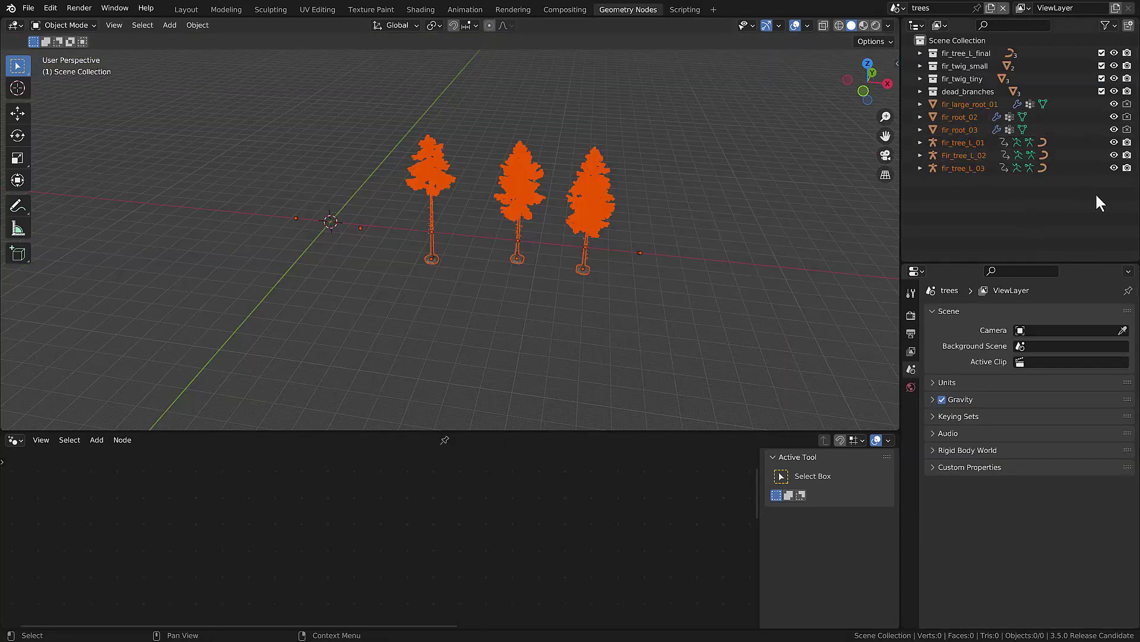
Step: Create a new collection in the trees scene
right_click(947, 43)
click(946, 46)
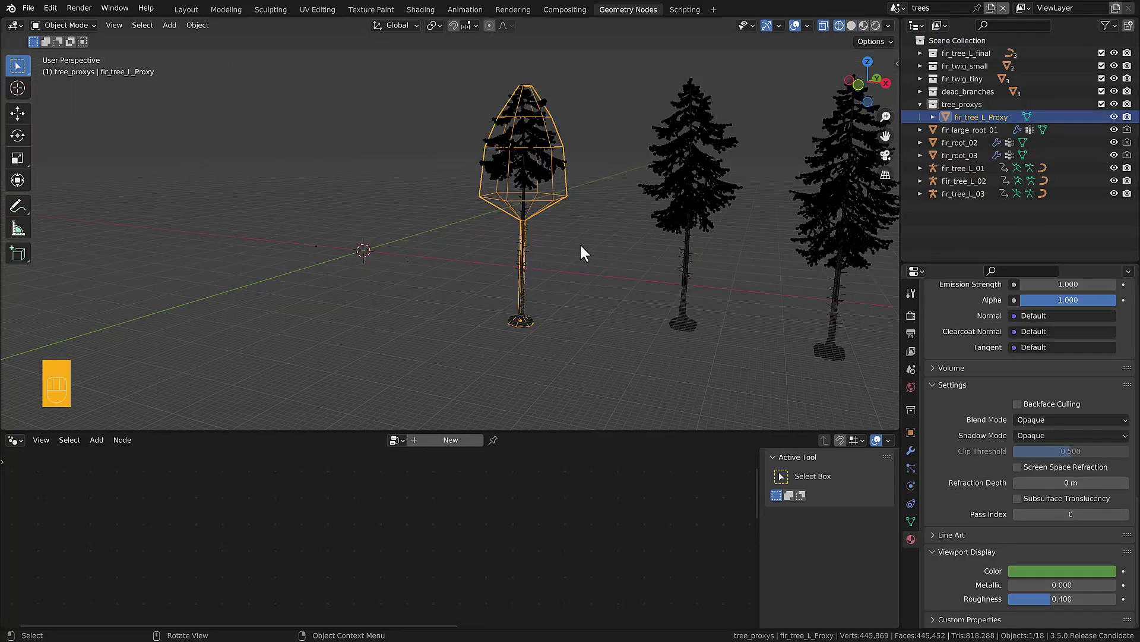
Step: Switch the viewport to Solid shading and inspect fir_tree_L_Proxy around the large fir tree
click(553, 241)
key(z)
click(618, 248)
middle_drag(570, 244, 807, 300)
shift+middle_drag(647, 276, 599, 280)
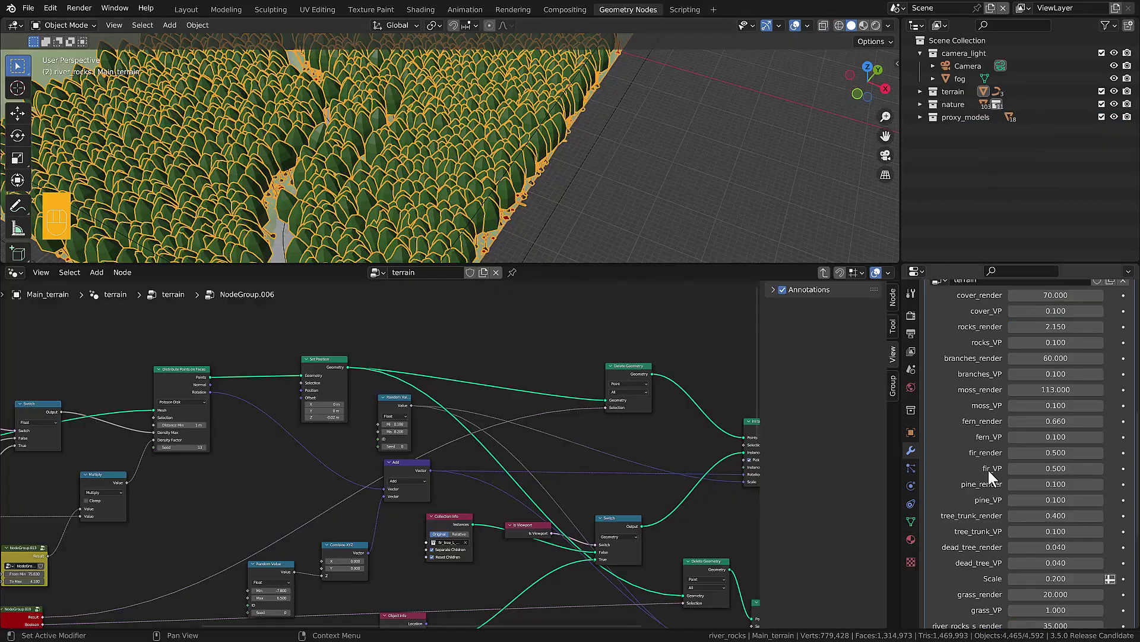
Step: Set the terrain modifier's fir_VP density to 0.1 and open fir_render for editing
click(1049, 469)
key(BackSpace)
text(0.1)
key(Return)
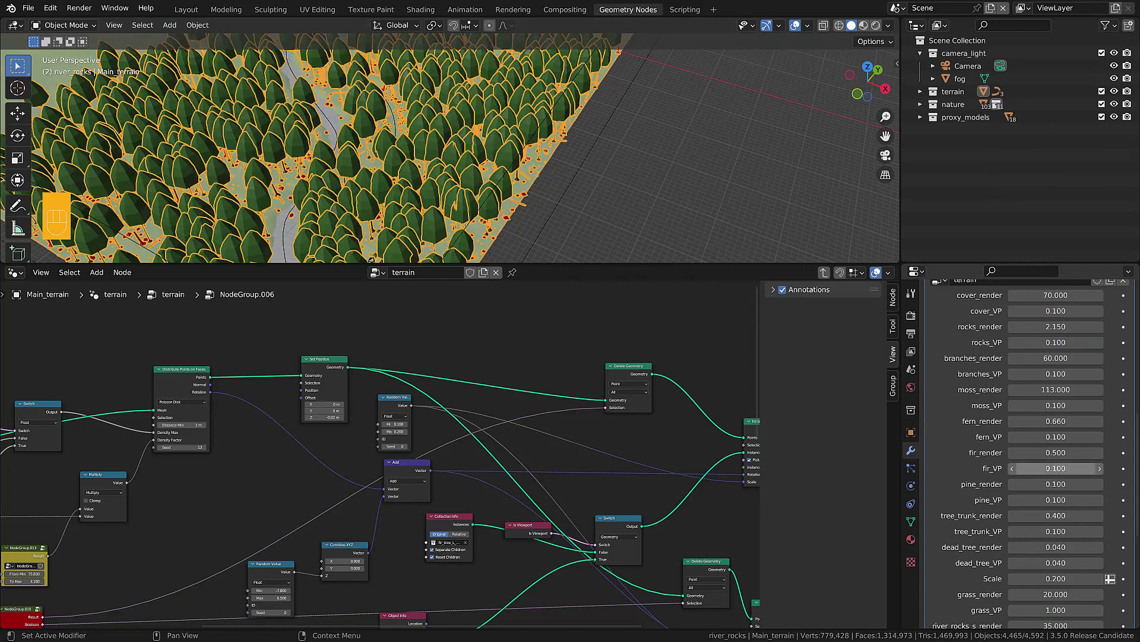
click(1049, 453)
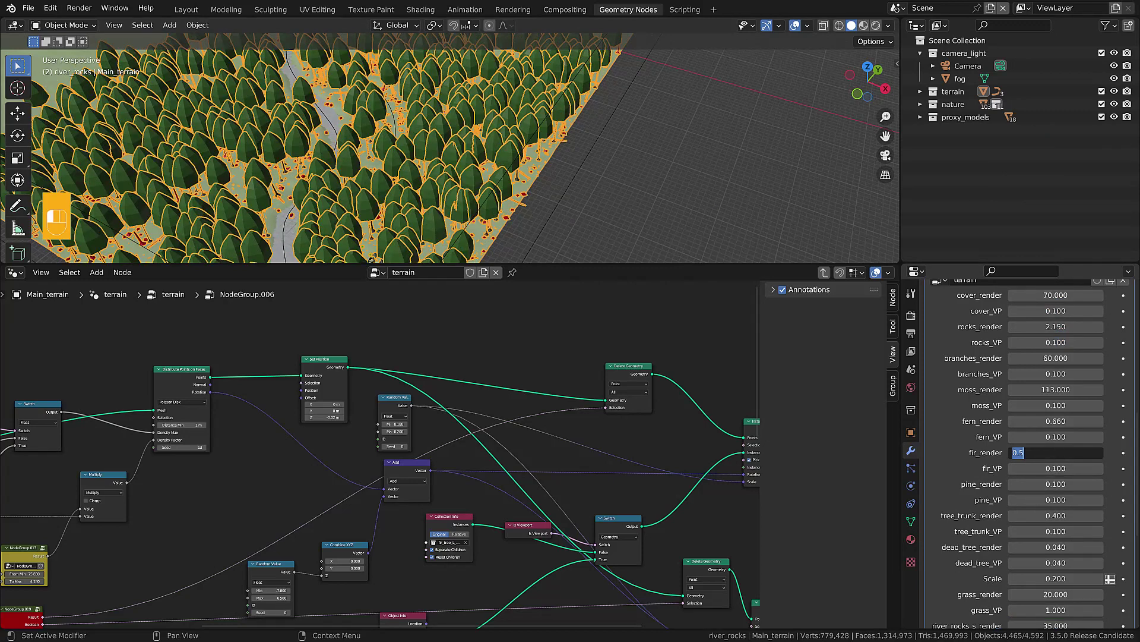
Step: Enter the medium fir tree node group and edit the minimum distance of its point distribution
key(Tab)
key(Tab)
key(Tab)
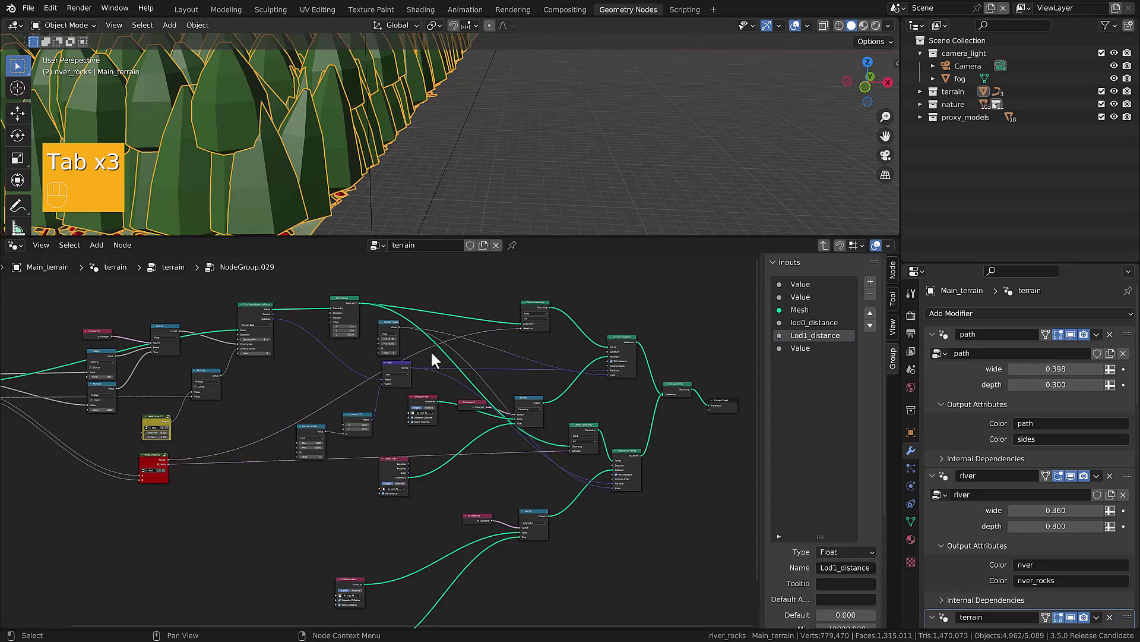
scroll(430, 351, up, 3)
drag(461, 354, 449, 354)
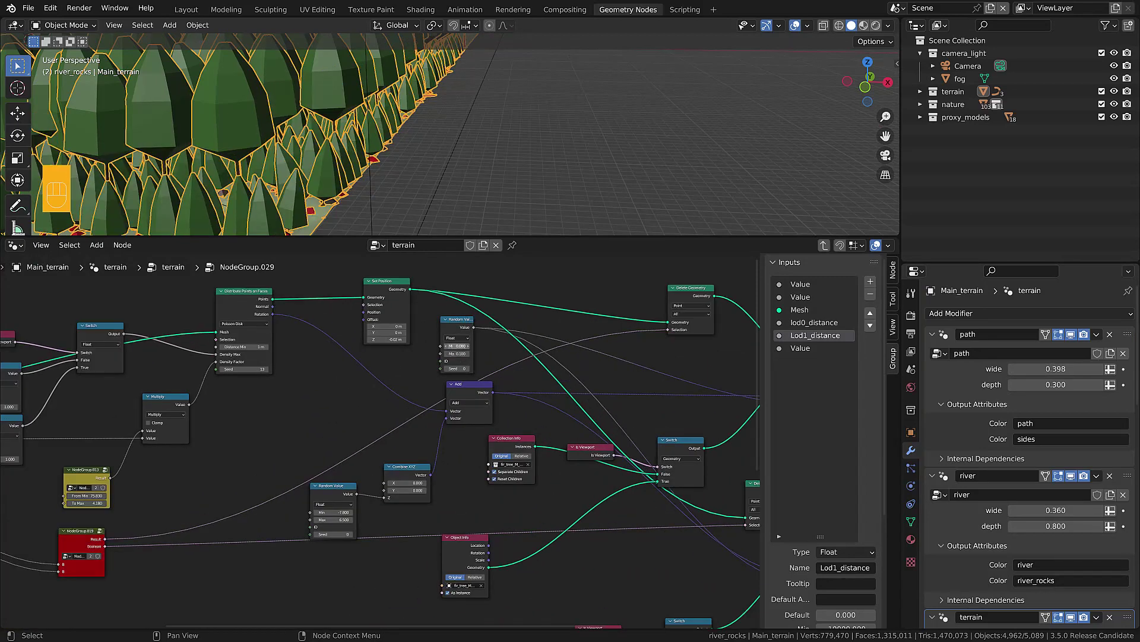
click(244, 346)
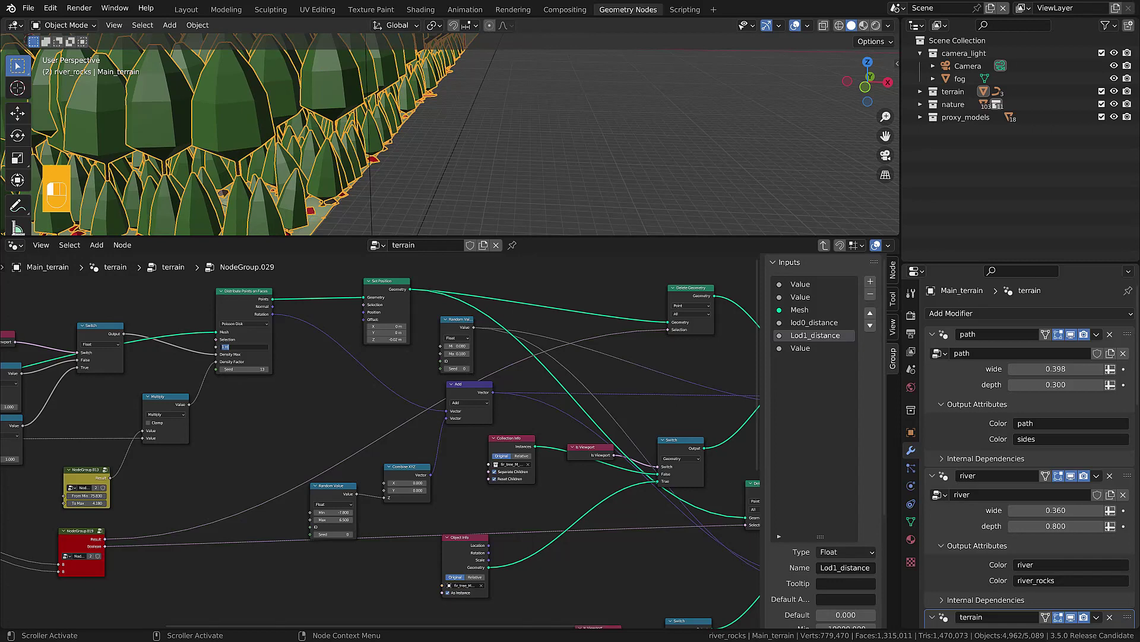
key(Return)
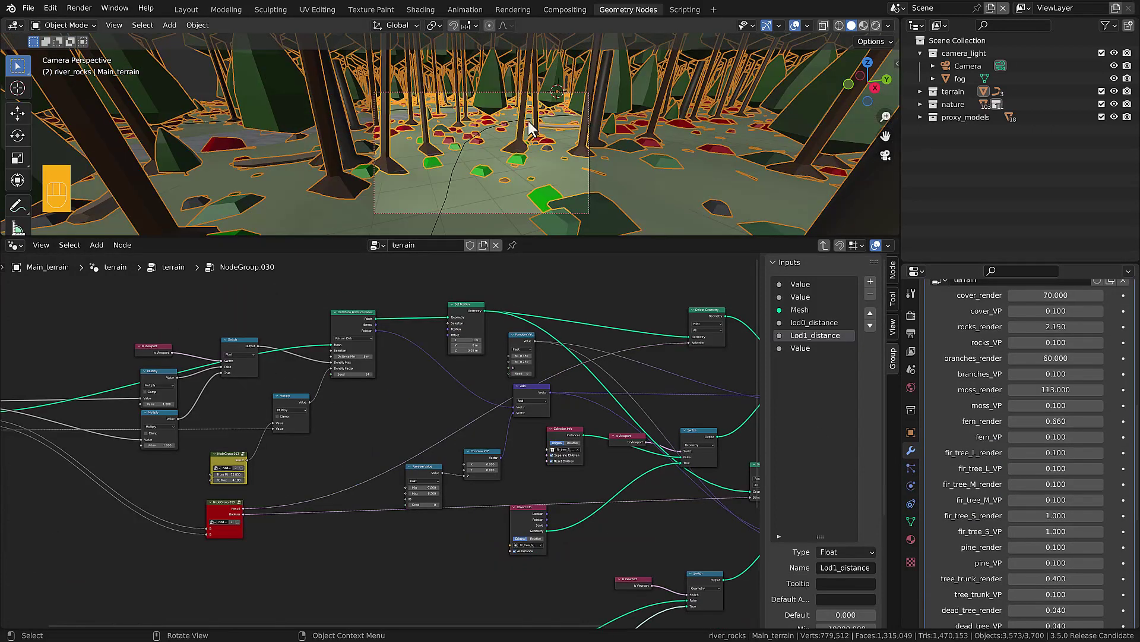
Step: Set the minimum distance to 2 in the point distribution of the small fir tree node group
click(355, 357)
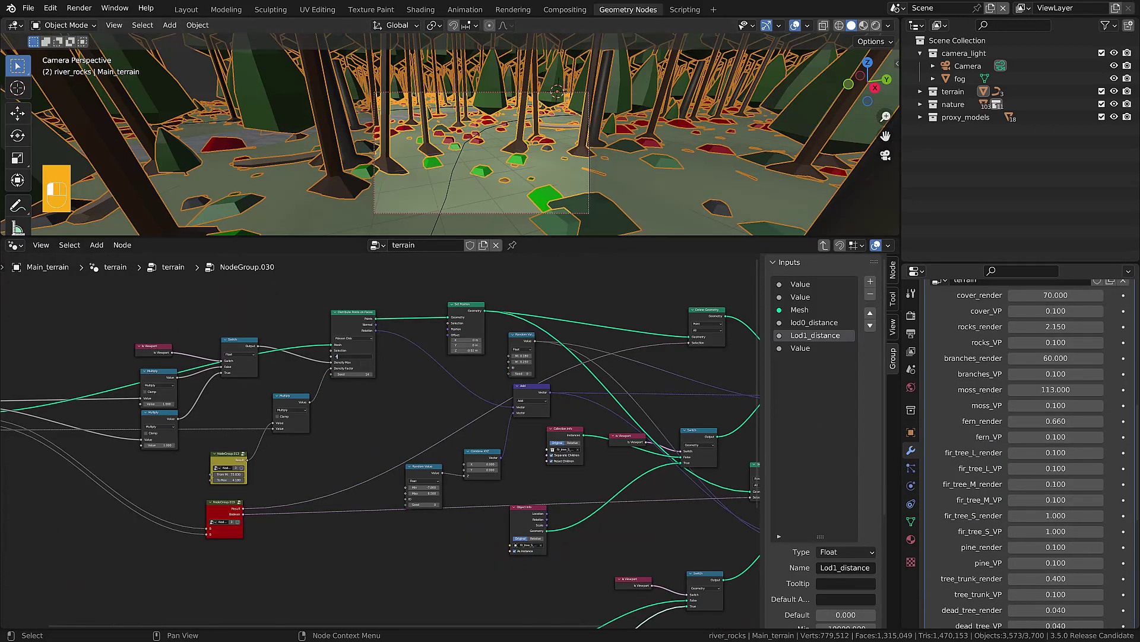
key(Return)
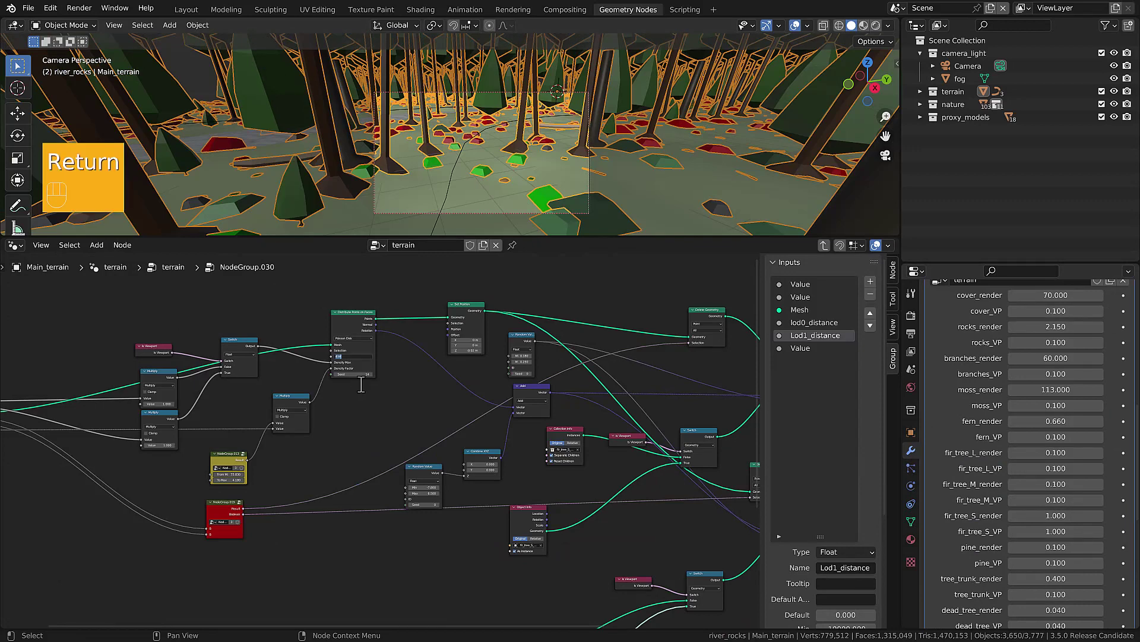
click(357, 356)
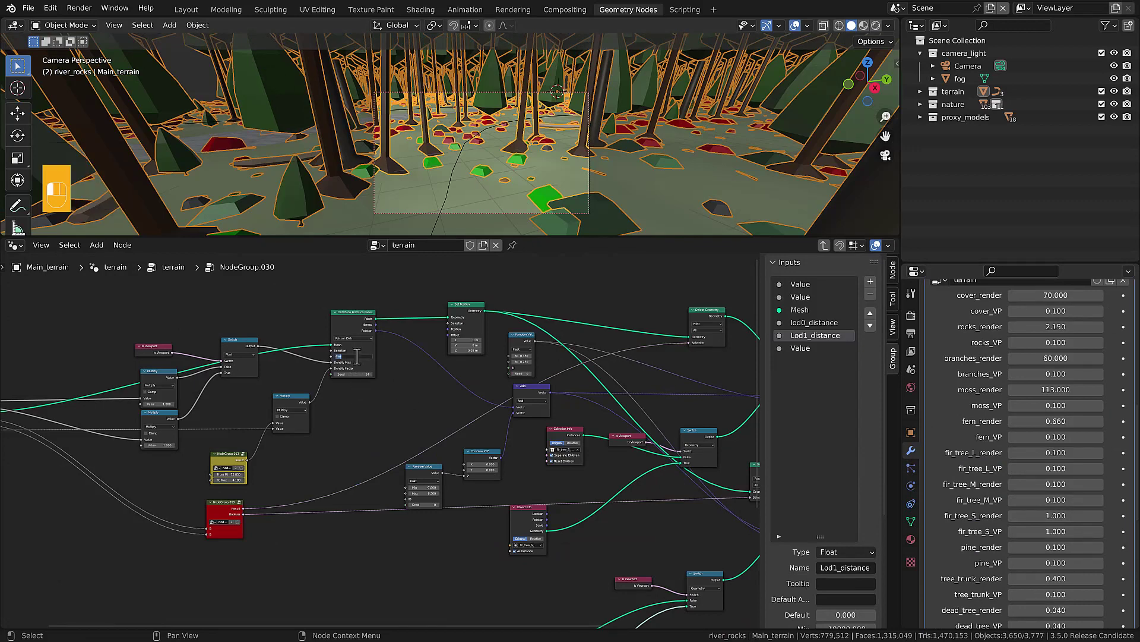
text(2)
key(Return)
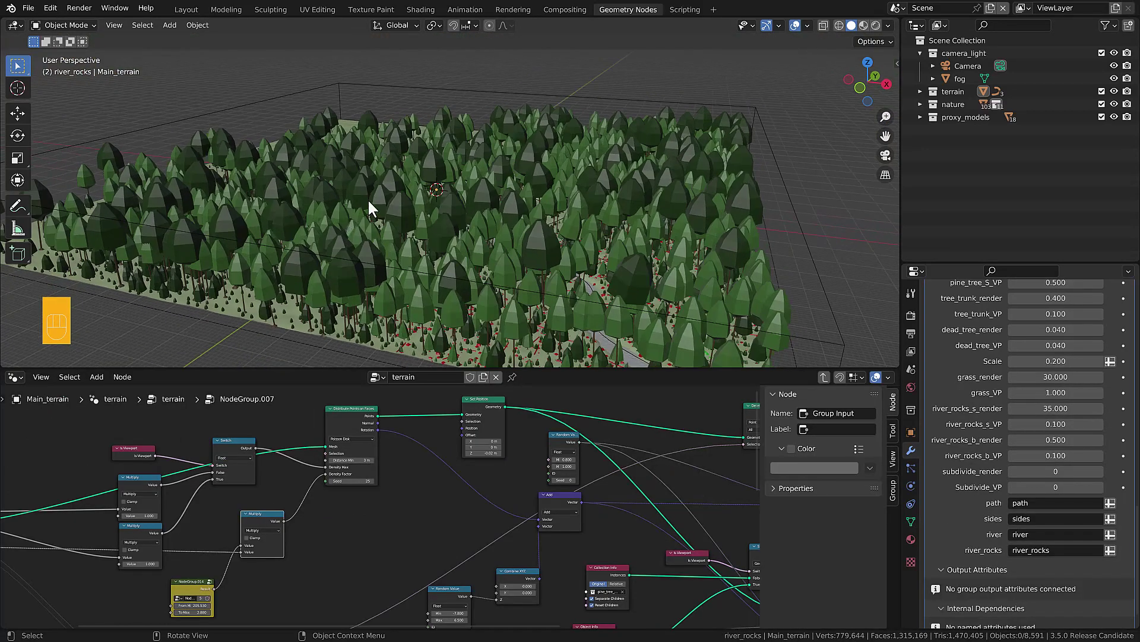
Step: Inspect the proxy tree cover across the whole terrain and render the forest through the camera
middle_drag(373, 243, 258, 215)
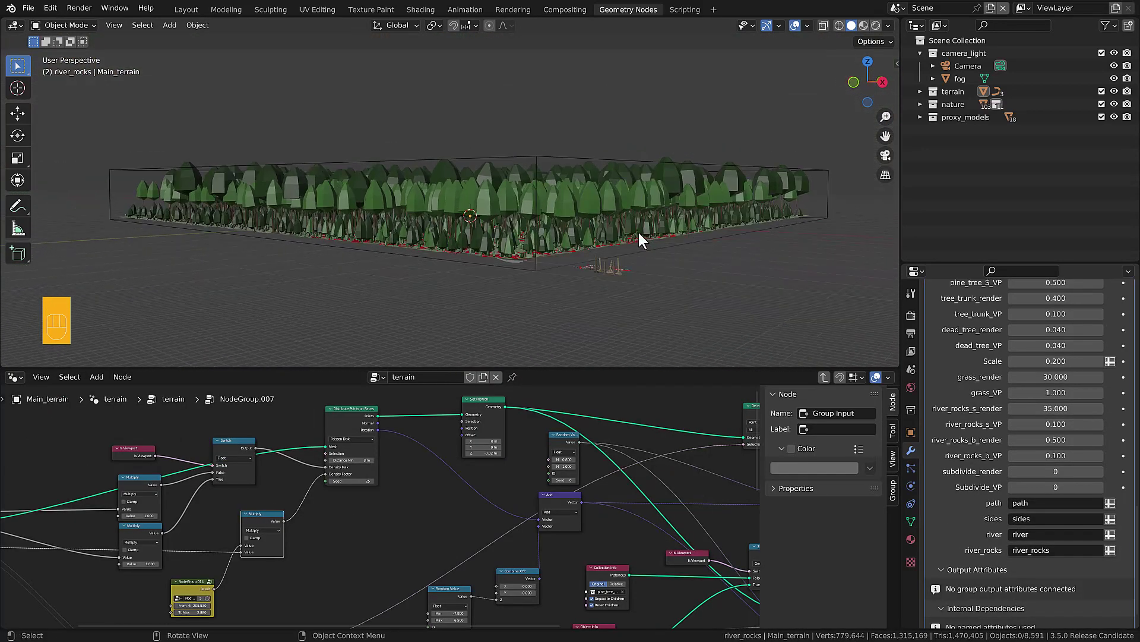
key(KP_0)
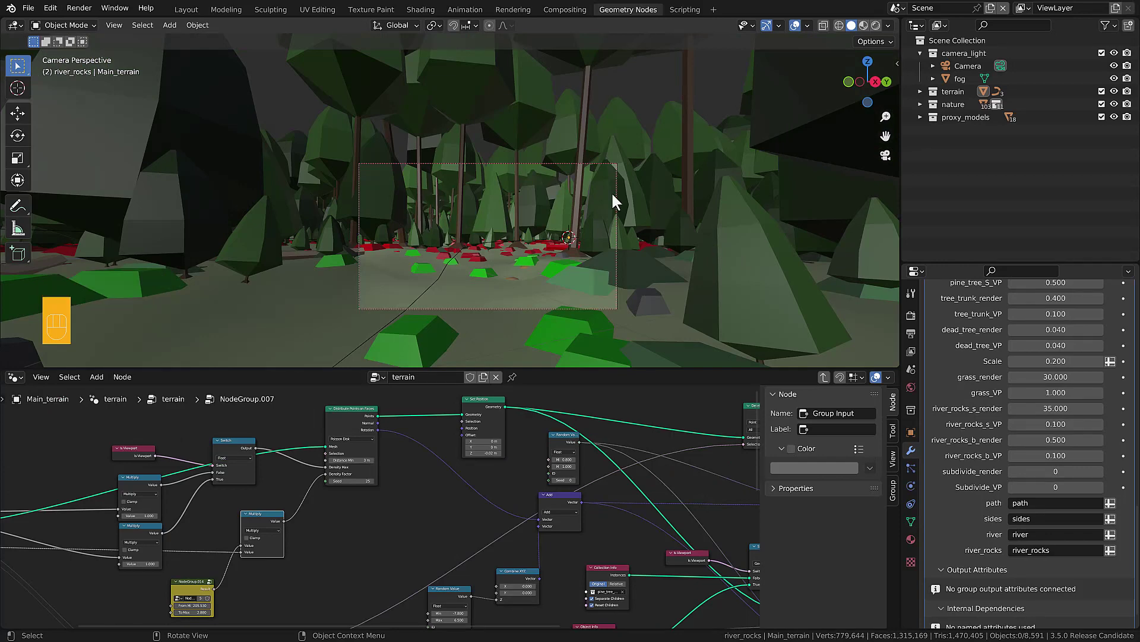
key(F12)
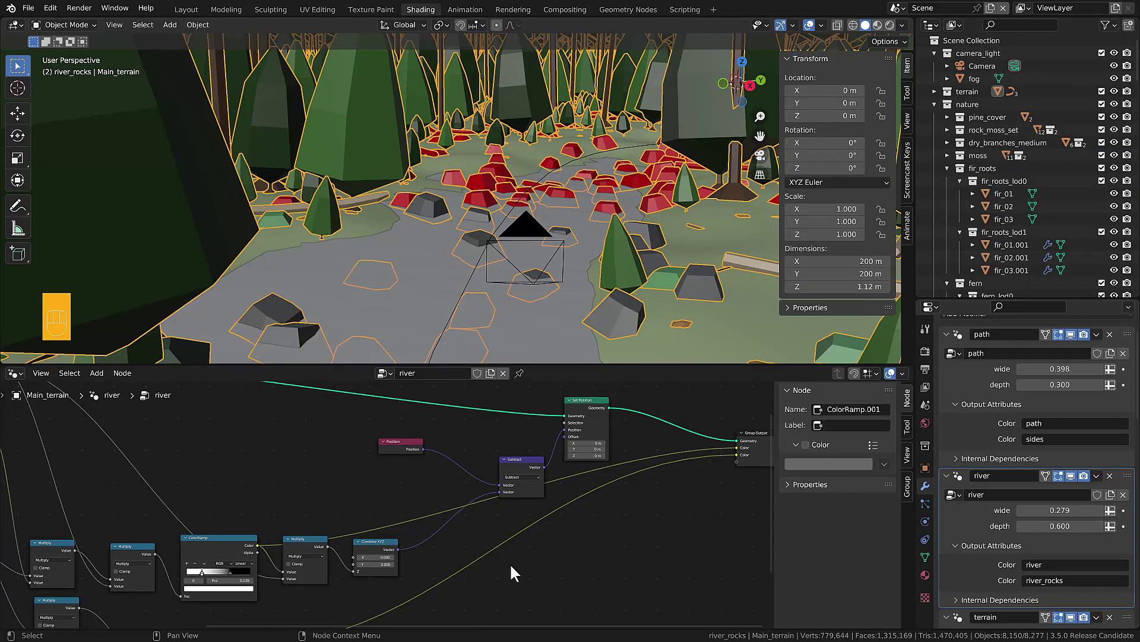
Step: Look over the river node group's color ramps and render the river view with river_flow through the camera
scroll(511, 570, up, 5)
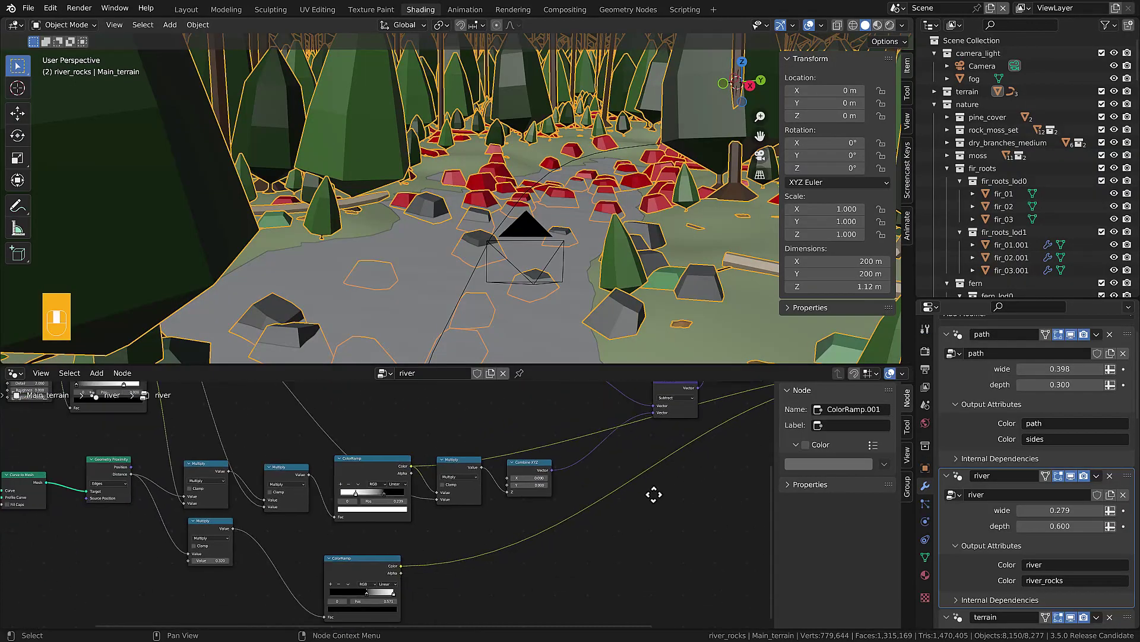
shift+drag(240, 552, 202, 552)
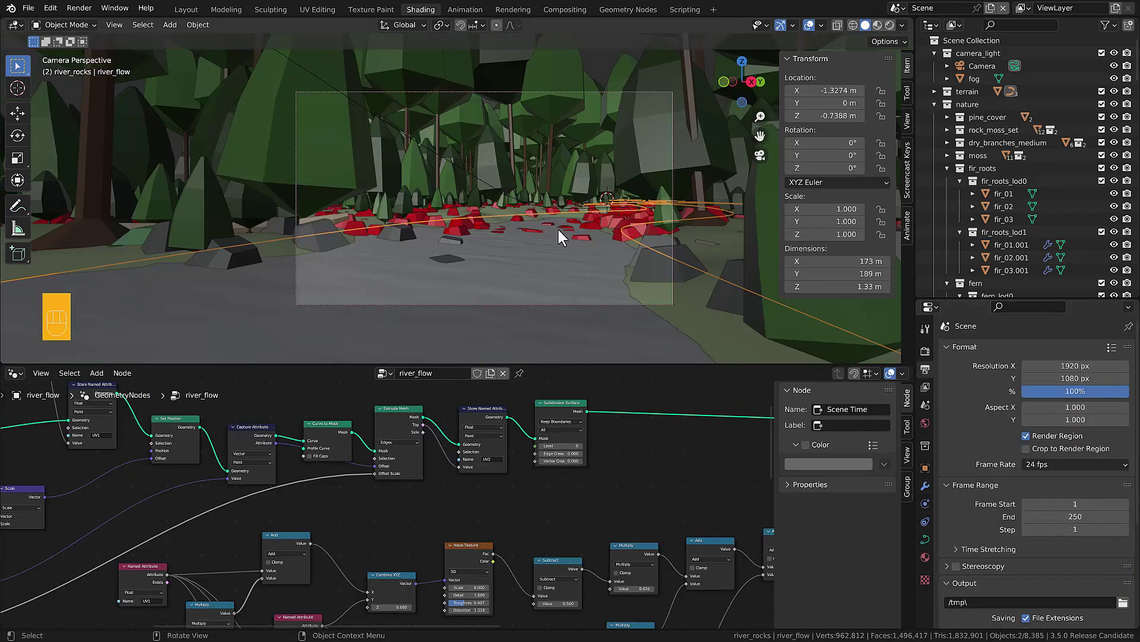
key(F12)
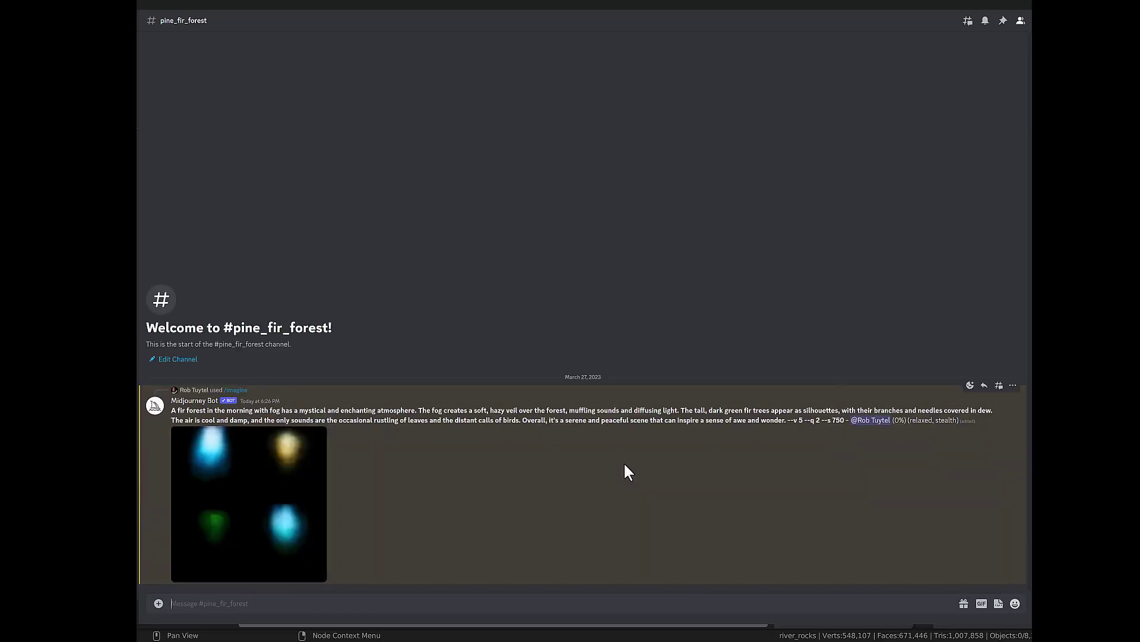
Step: Switch to Discord and view the Midjourney fir forest and rocky path images in the pine_fir_forest channel
click(321, 450)
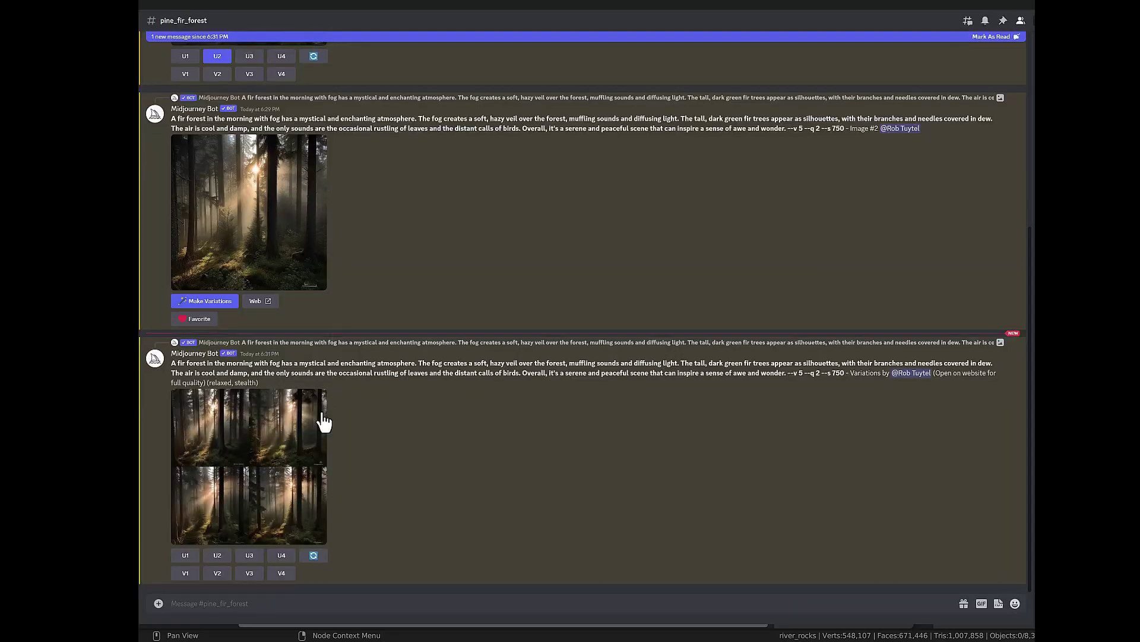
click(289, 441)
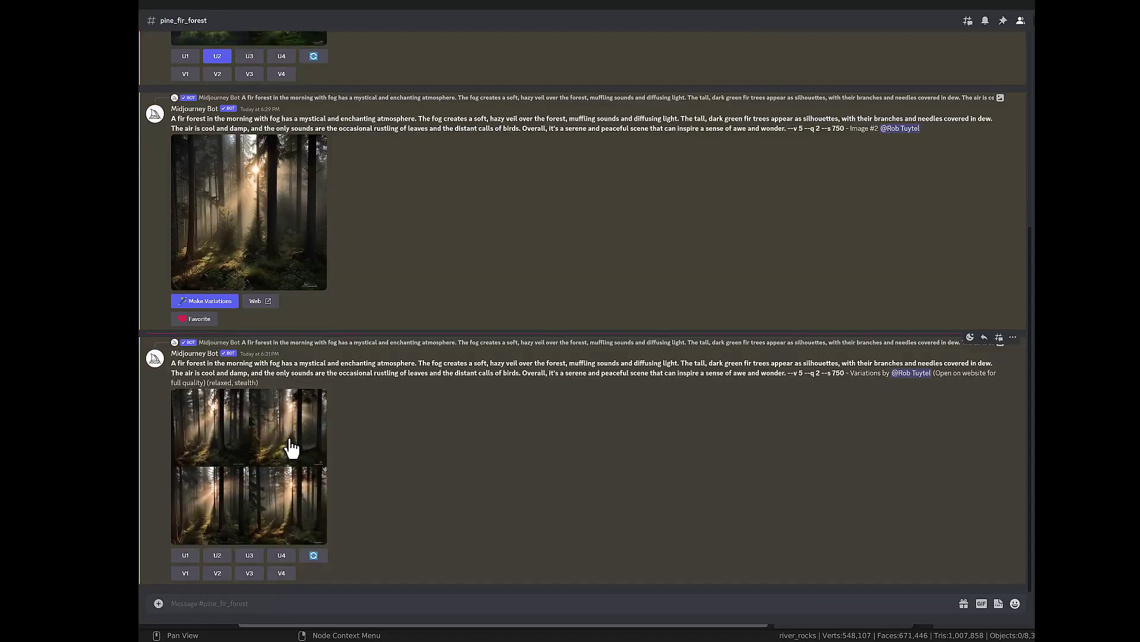
click(291, 447)
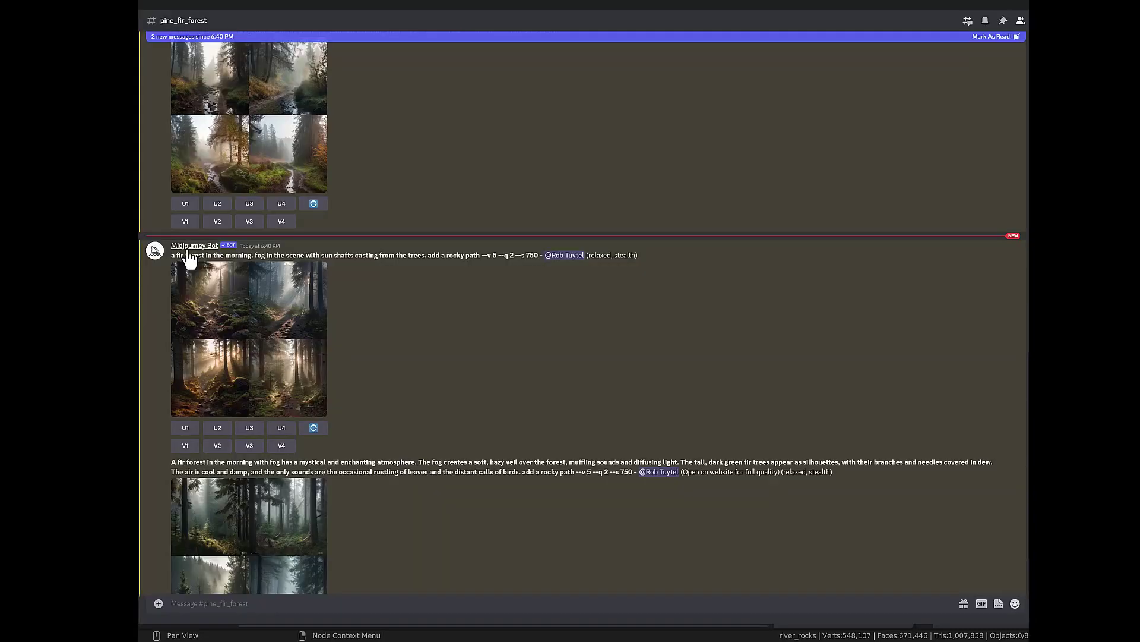
click(255, 326)
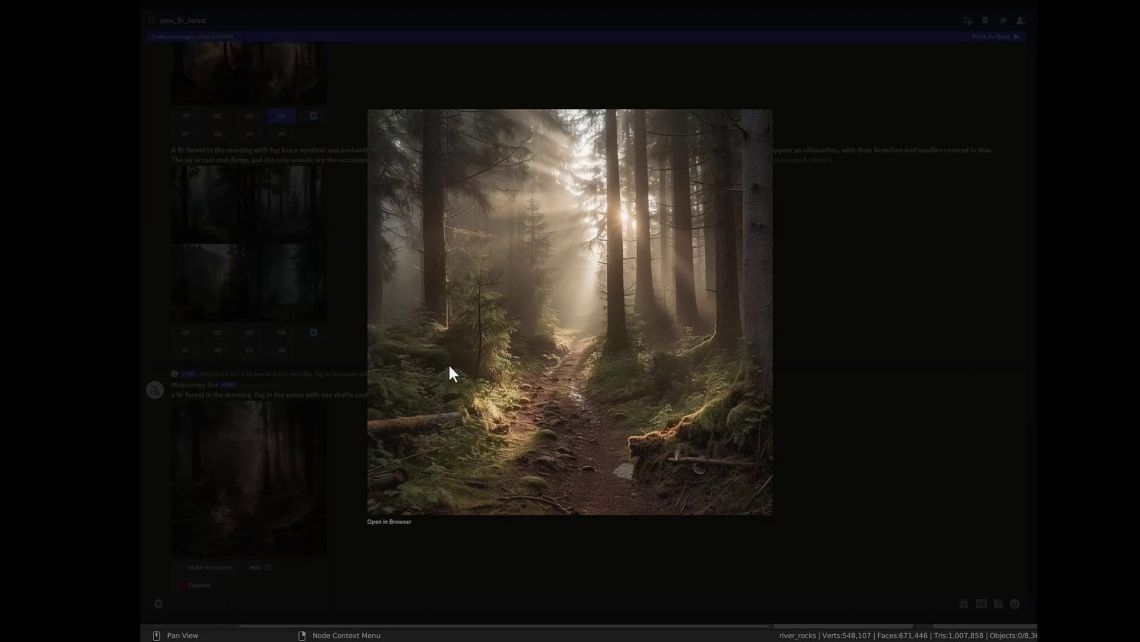
Step: Browse the saved forest reference images in the chapter_6 folder and examine river_flow_forest.png
key(Right)
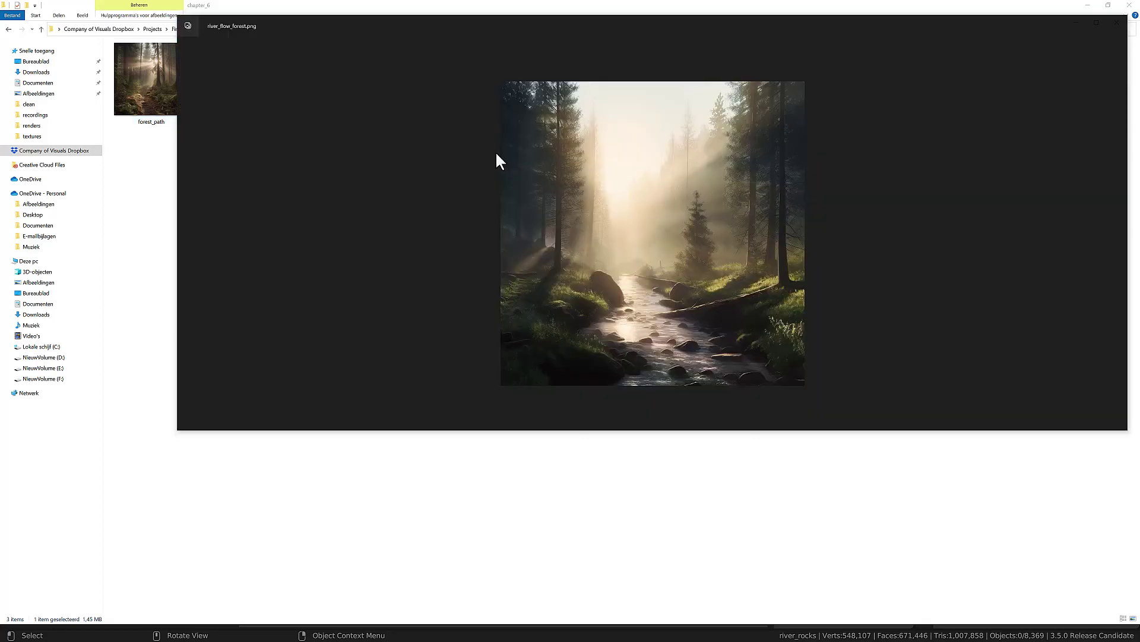
scroll(646, 255, down, 2)
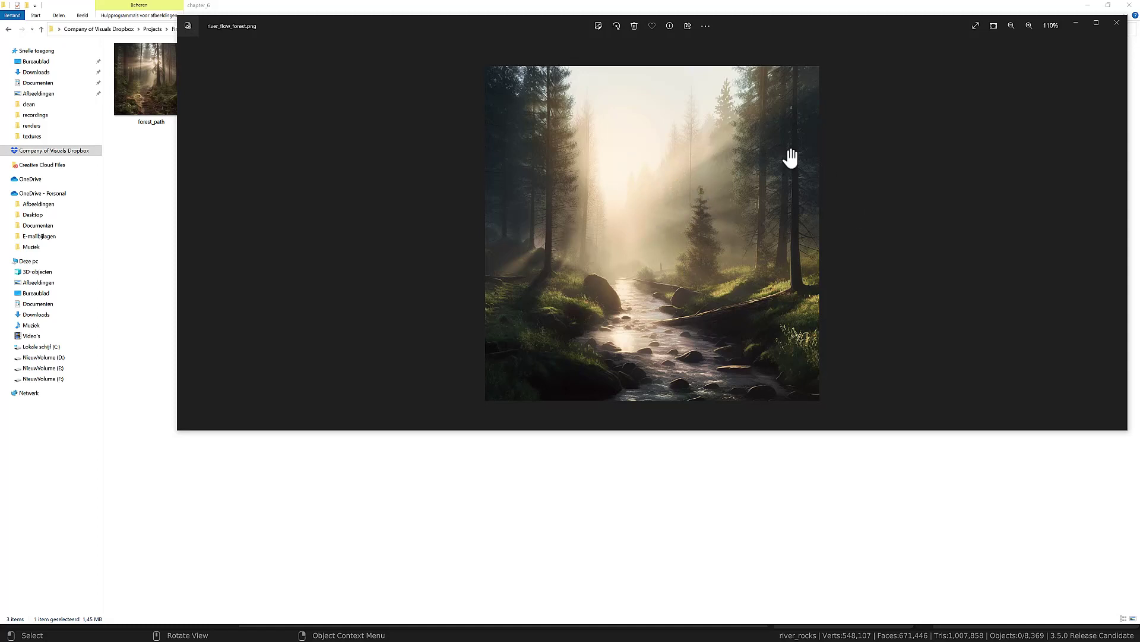
double_click(331, 84)
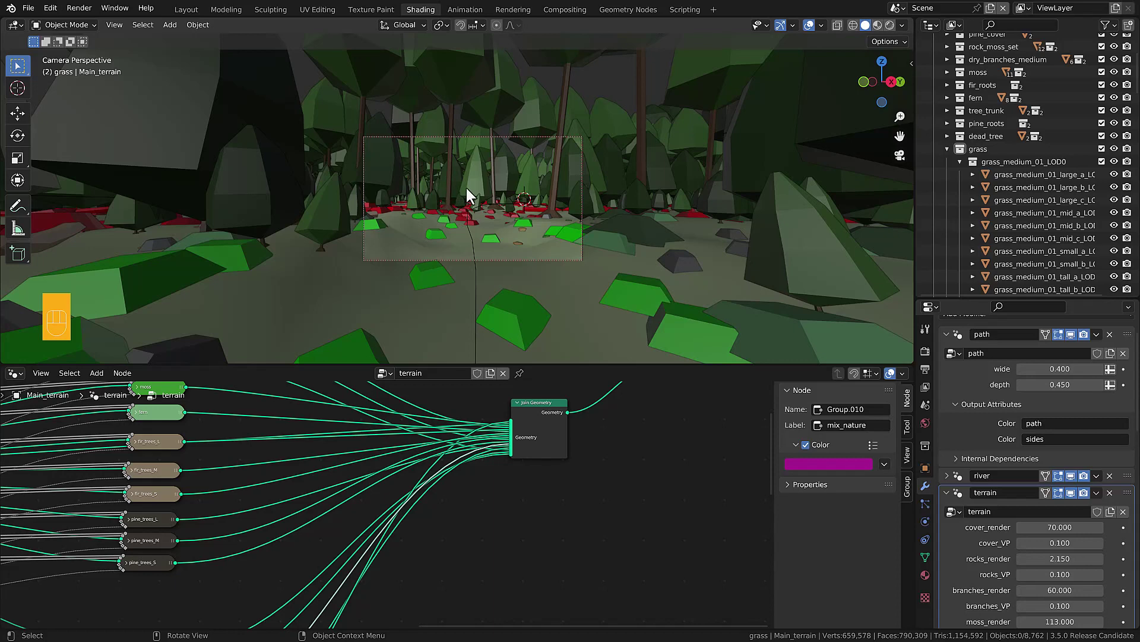
Step: Switch to Blender, render the forest path view through the camera and examine the ground and path up close
key(F12)
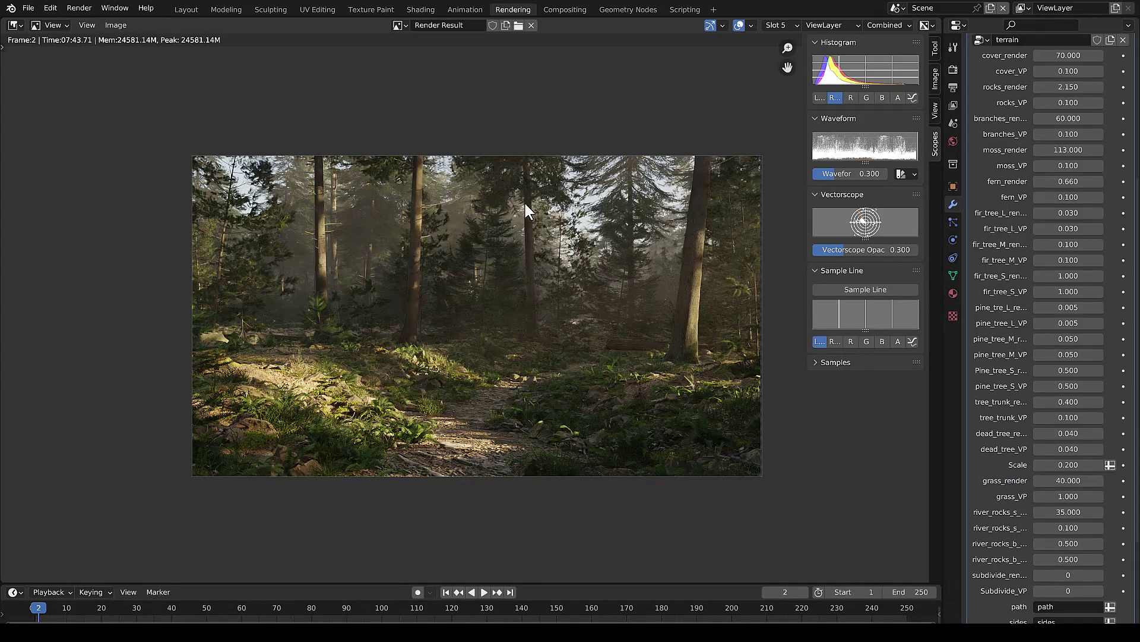
middle_drag(528, 352, 565, 305)
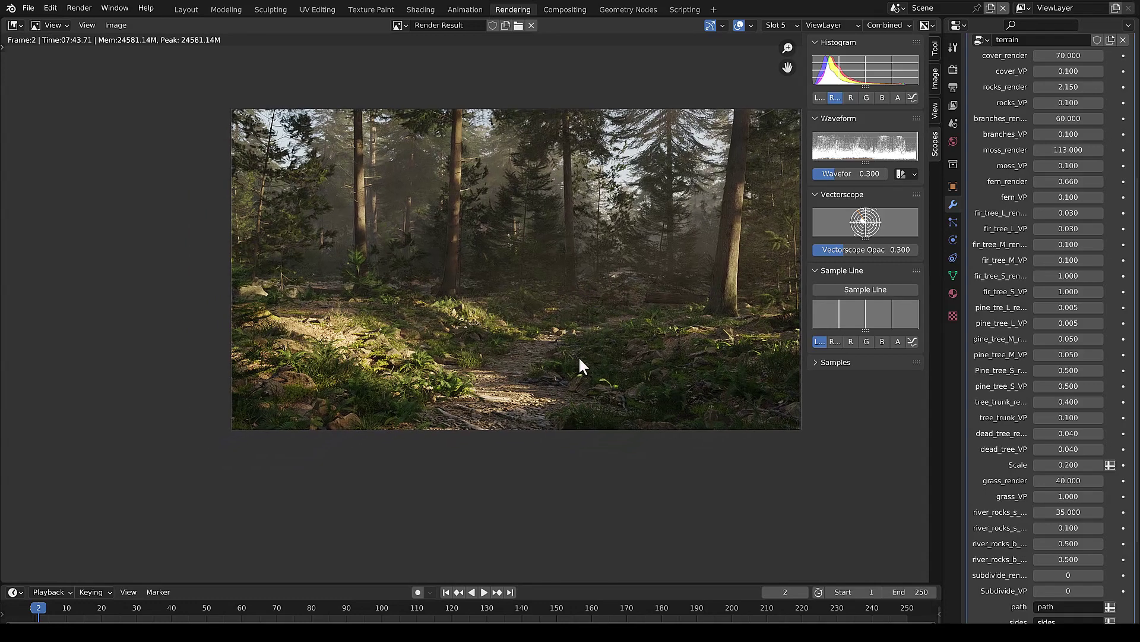
scroll(597, 378, up, 1)
scroll(665, 368, up, 1)
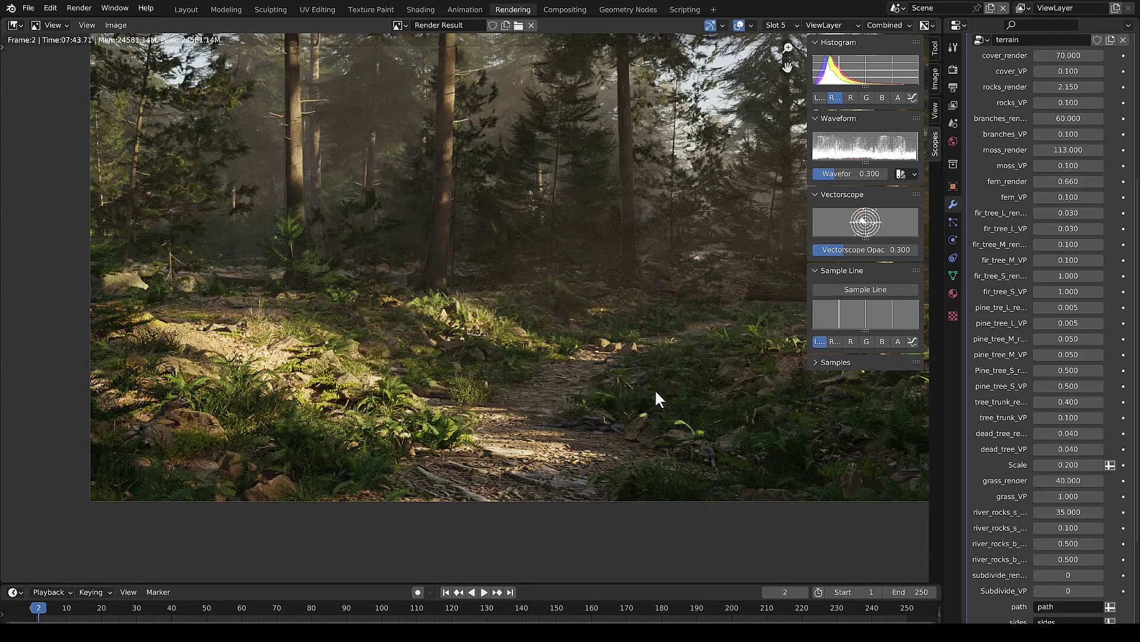
scroll(656, 392, down, 1)
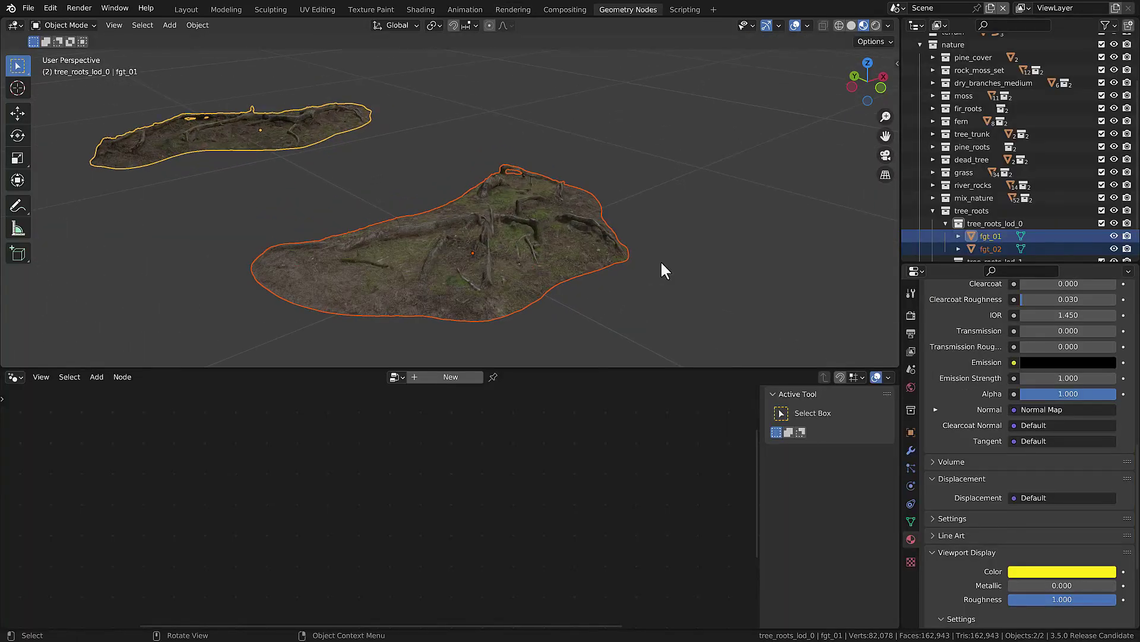
Step: Deselect the two scanned tree root pieces fgt_01 and fgt_02 and inspect them from a low angle
click(661, 261)
middle_drag(610, 273, 633, 257)
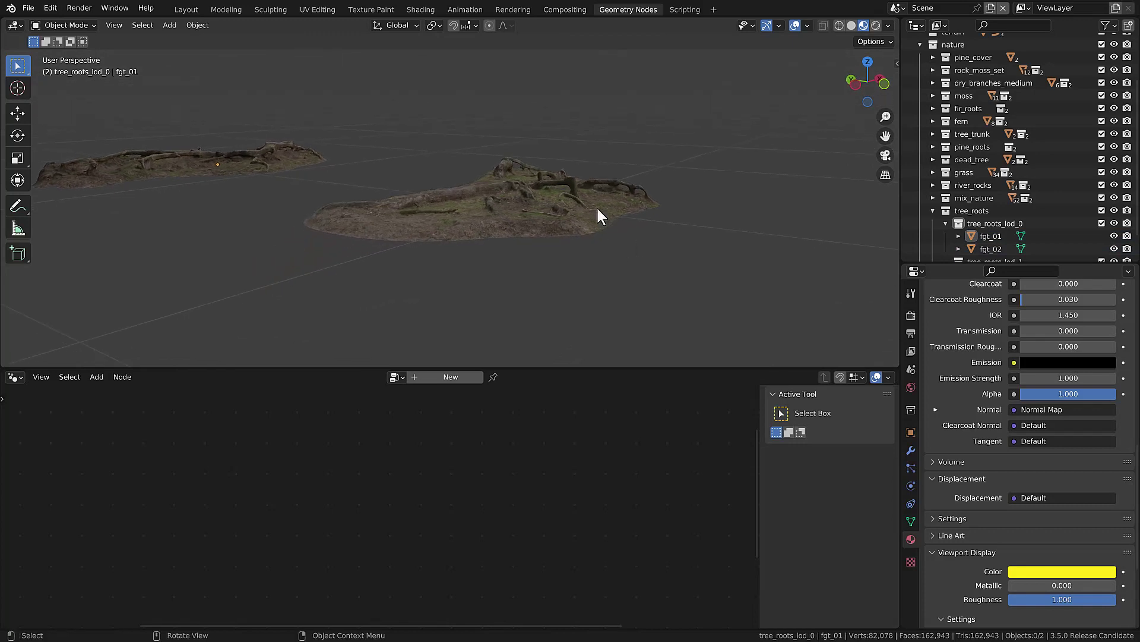
scroll(597, 208, up, 1)
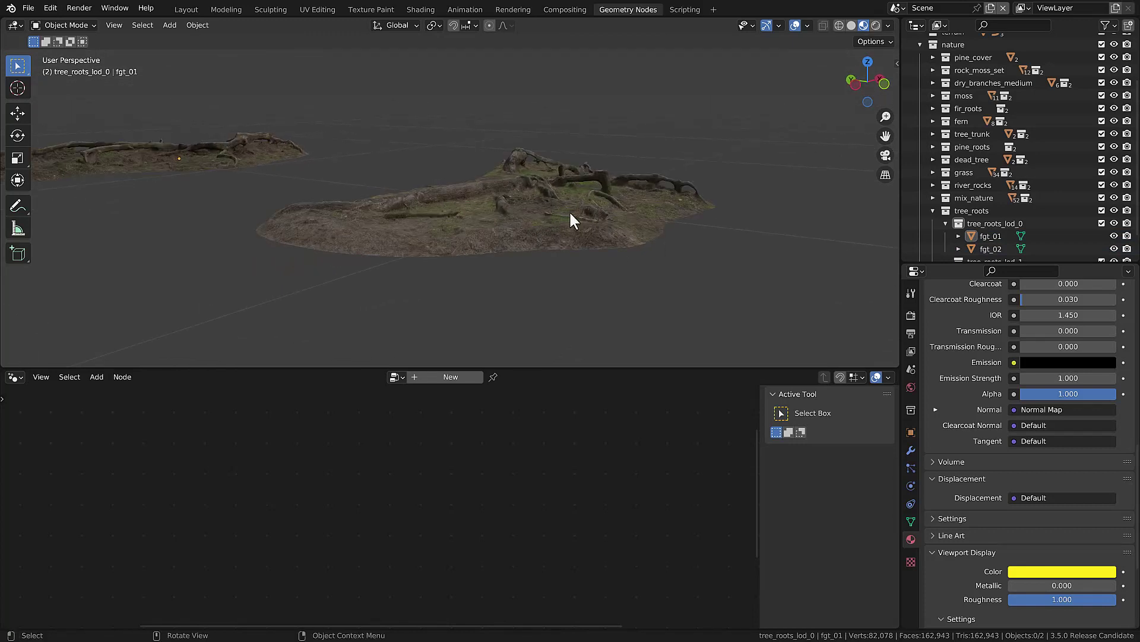
middle_drag(585, 208, 529, 483)
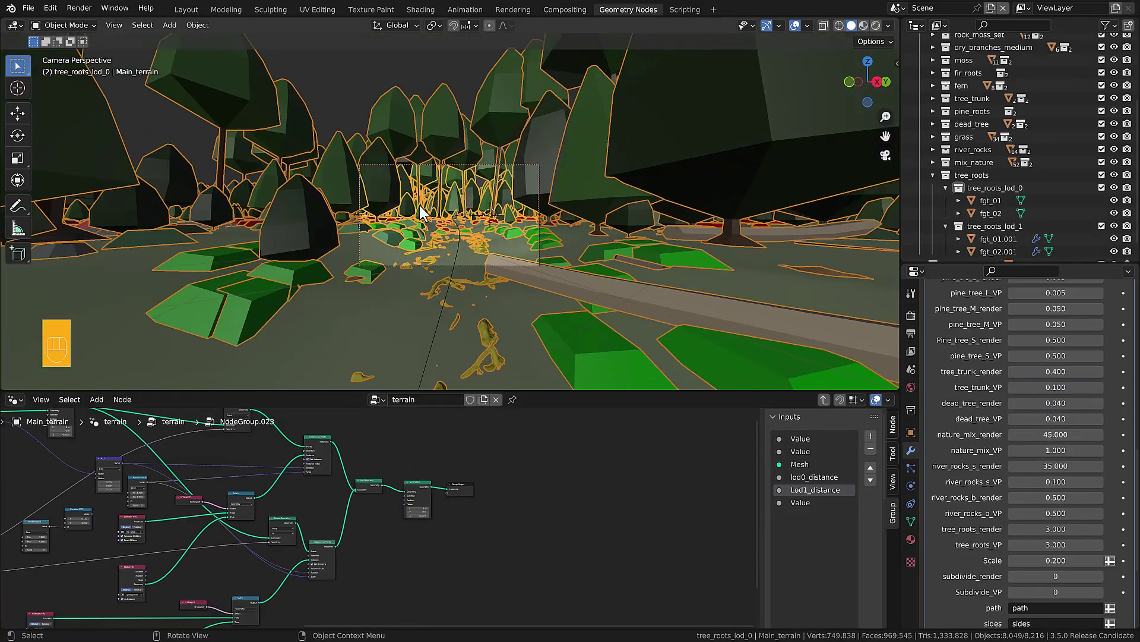
Step: Select the camera, review the render sampling and film settings, and render the path scattered with tree roots
click(354, 101)
click(475, 167)
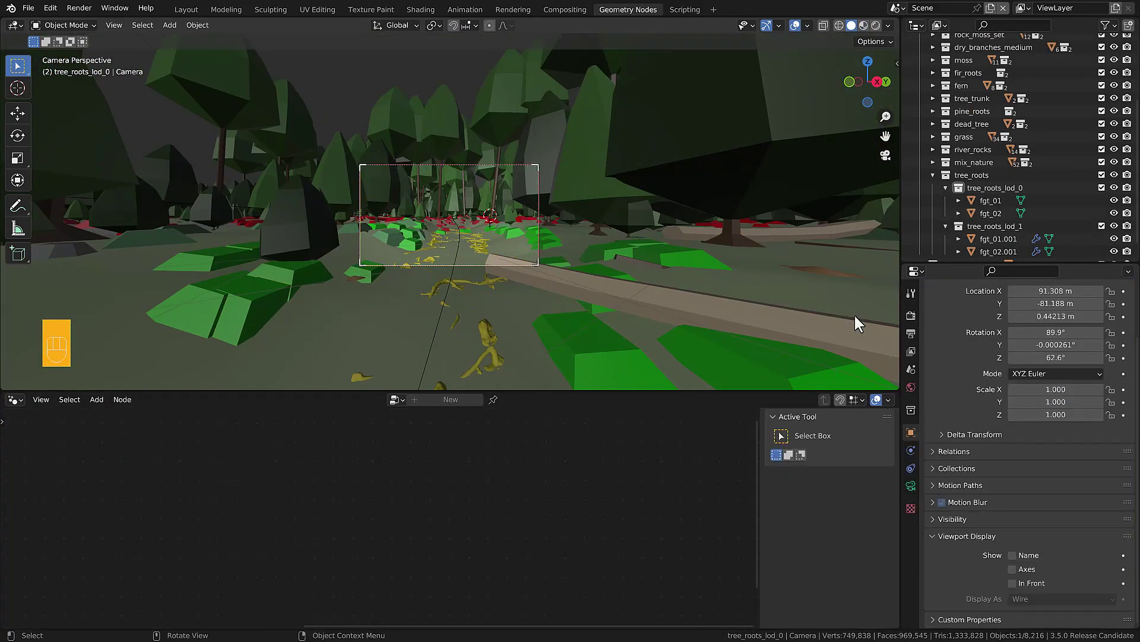
click(911, 315)
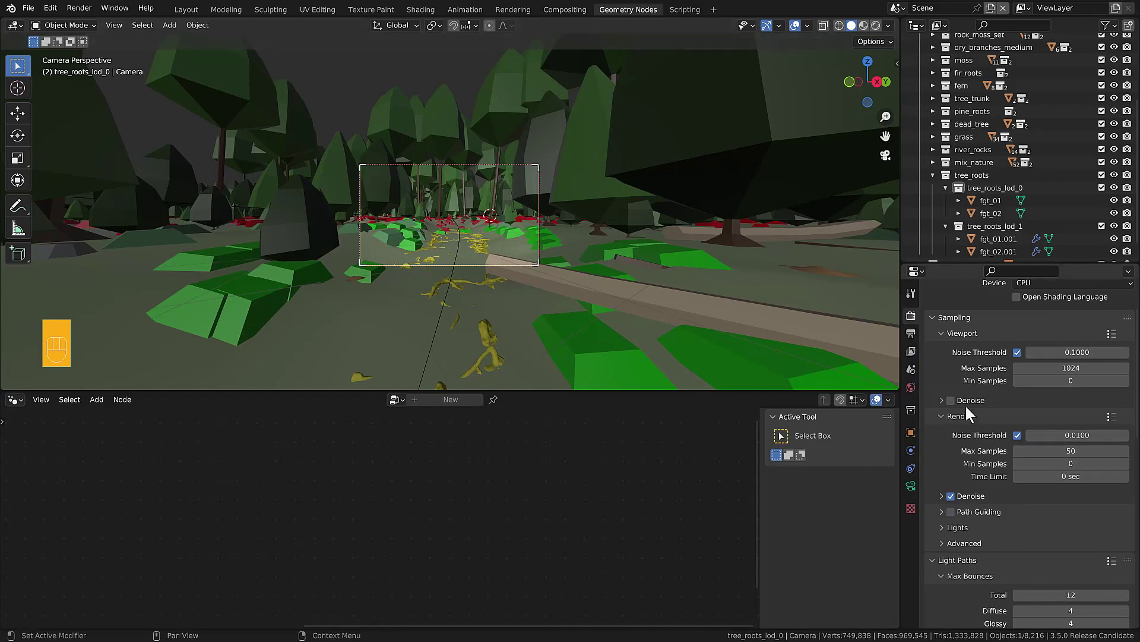
scroll(1009, 475, down, 15)
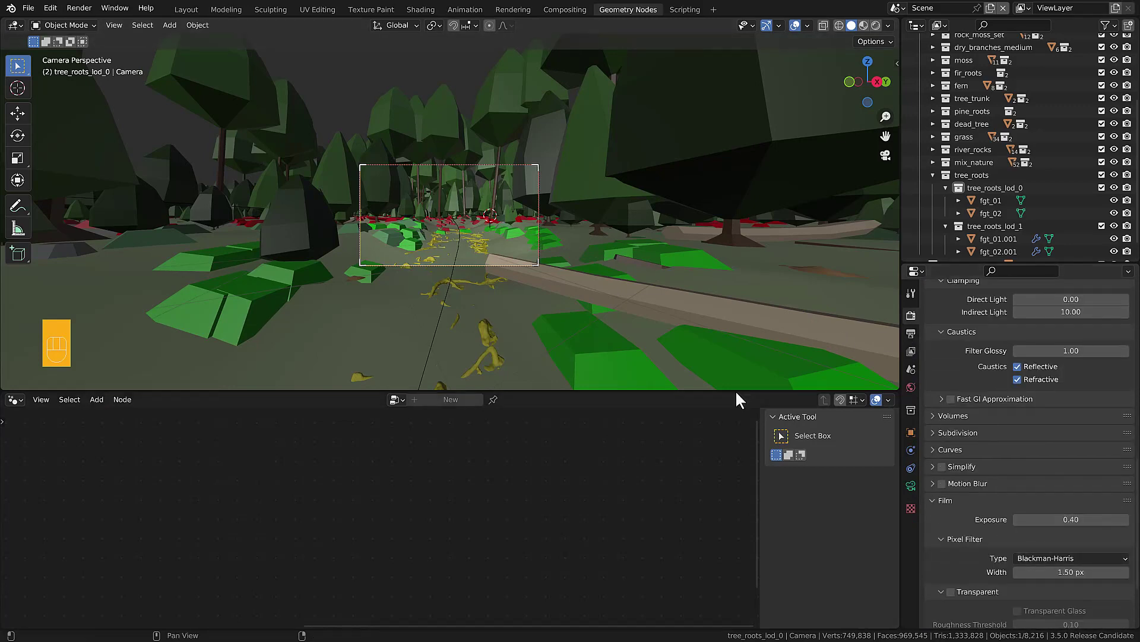
scroll(240, 63, up, 4)
scroll(291, 76, down, 2)
scroll(481, 264, up, 1)
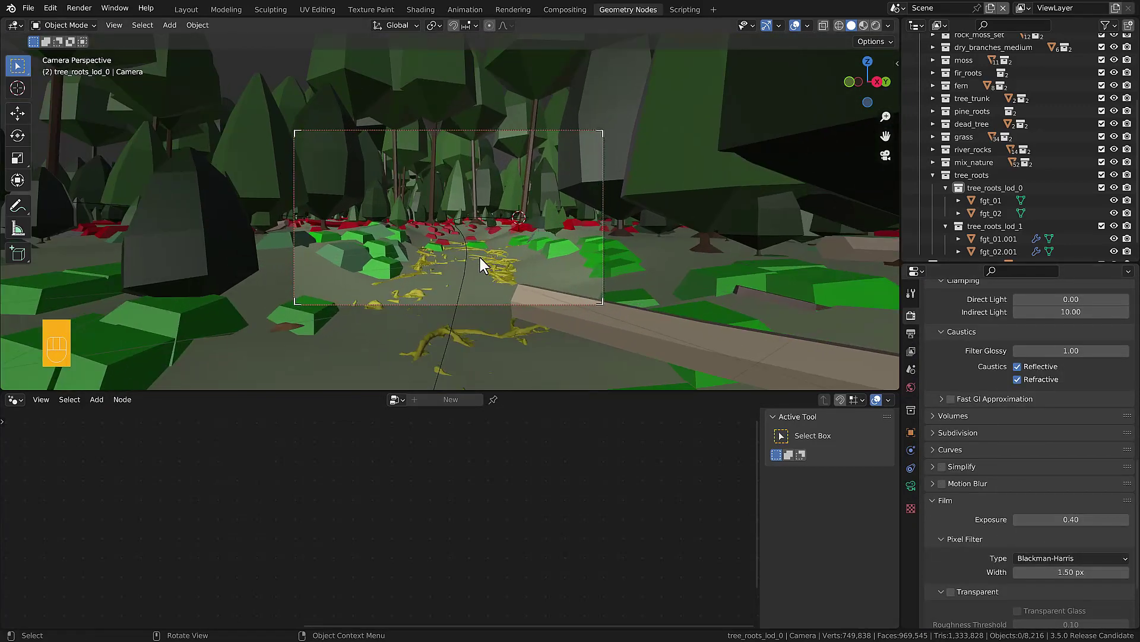
key(F12)
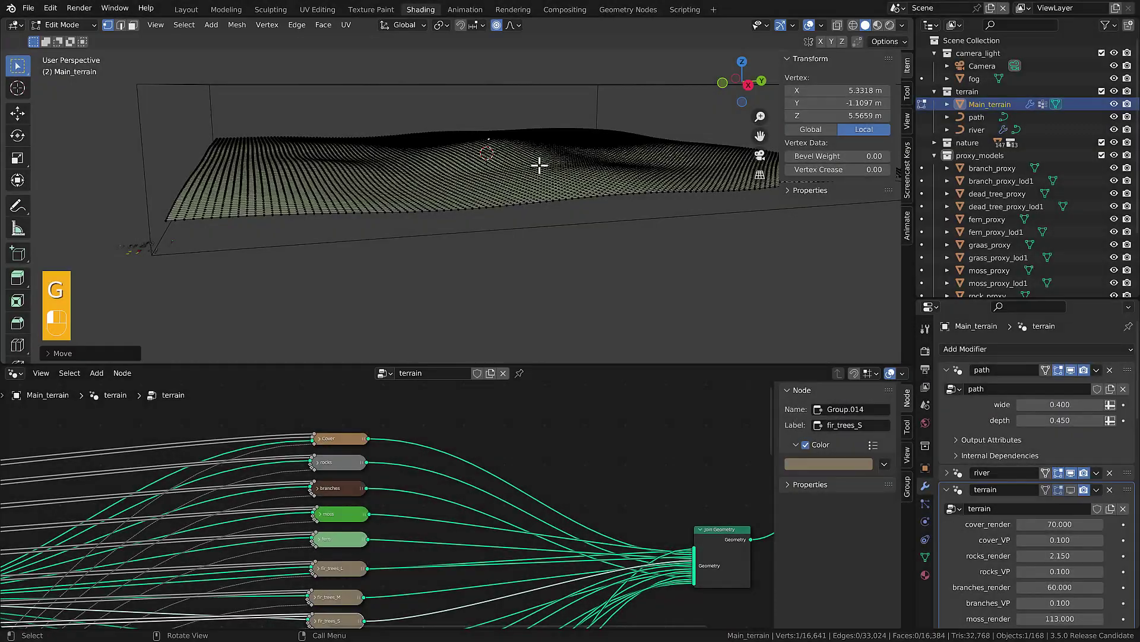
Step: Shape gentle hills and dips across the flat Main_terrain mesh by moving vertices with proportional editing
key(g)
key(g)
key(g)
key(g)
shift+middle_drag(333, 146, 341, 168)
key(g)
click(336, 133)
middle_drag(416, 136, 436, 152)
key(g)
click(357, 156)
mouse_move(356, 155)
middle_down()
mouse_move(365, 187)
mouse_move(450, 212)
mouse_move(417, 183)
middle_up()
key(g)
click(386, 191)
key(g)
click(527, 208)
key(g)
mouse_move(499, 191)
shift+middle_down()
mouse_move(466, 213)
mouse_move(631, 148)
mouse_move(418, 228)
shift+middle_up()
key(g)
click(453, 237)
click(320, 229)
key(g)
click(356, 217)
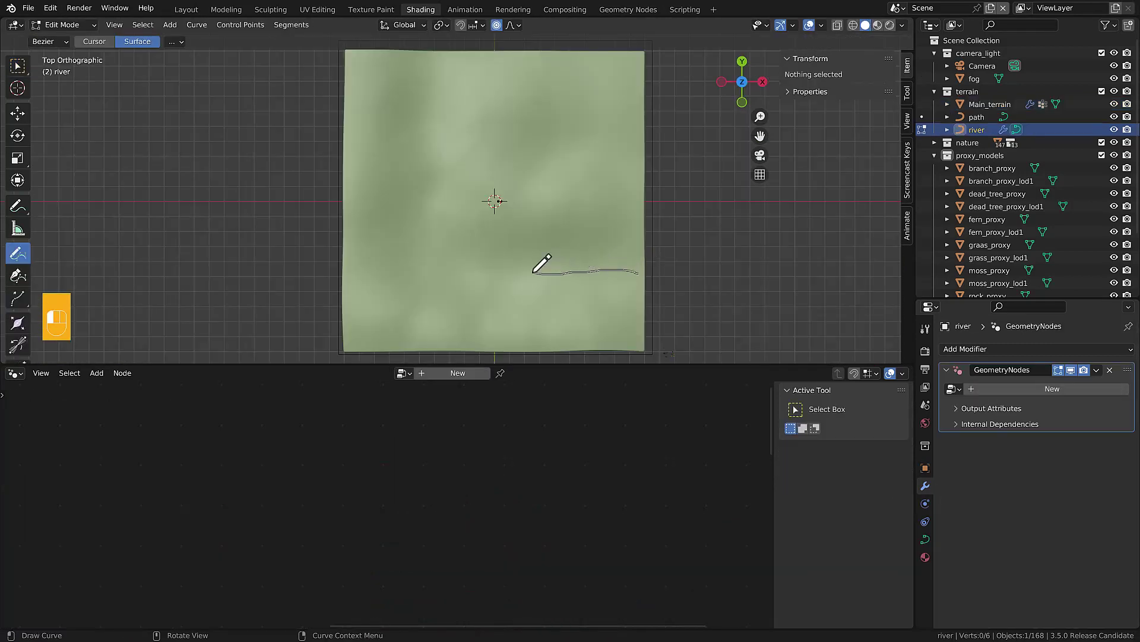
Step: Draw an L-shaped river curve across the terrain surface and path curves along both of its banks
mouse_move(534, 272)
mouse_down()
mouse_move(471, 265)
mouse_move(433, 225)
mouse_move(451, 127)
mouse_move(440, 65)
mouse_up()
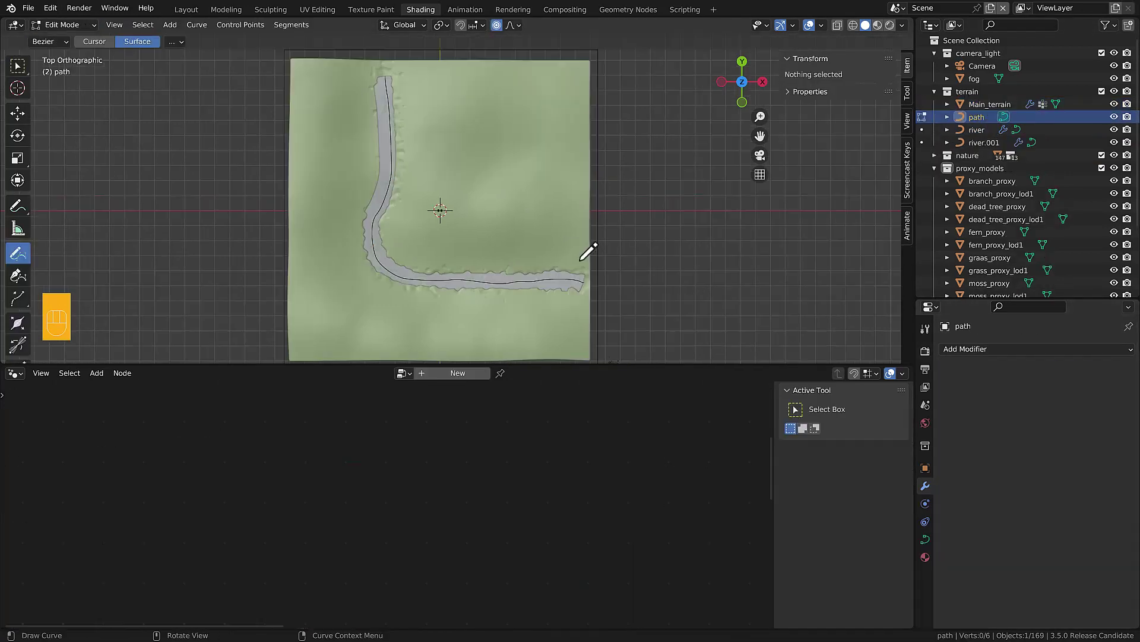
scroll(588, 251, up, 1)
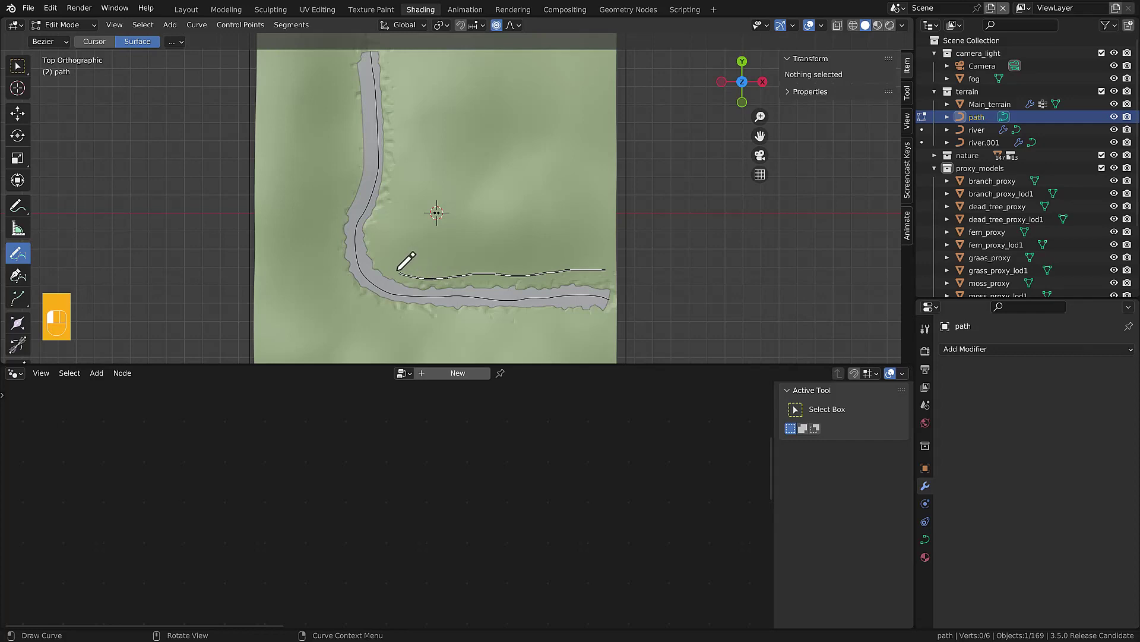
drag(388, 197, 392, 34)
shift+middle_drag(500, 263, 532, 190)
mouse_move(620, 241)
mouse_down()
mouse_move(507, 251)
mouse_move(415, 237)
mouse_move(369, 182)
mouse_up()
drag(388, 109, 389, 94)
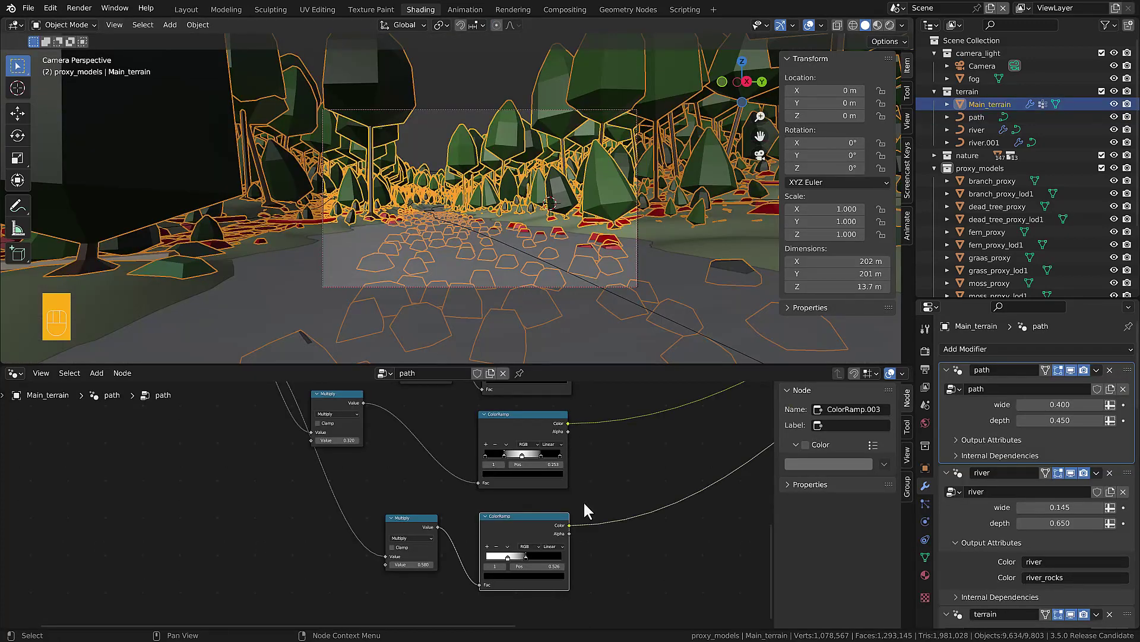
Step: Lower the Multiply value feeding the lower ColorRamp in the terrain's river node group, and review the river_flow nodes of river.001
click(967, 508)
middle_drag(443, 534, 475, 506)
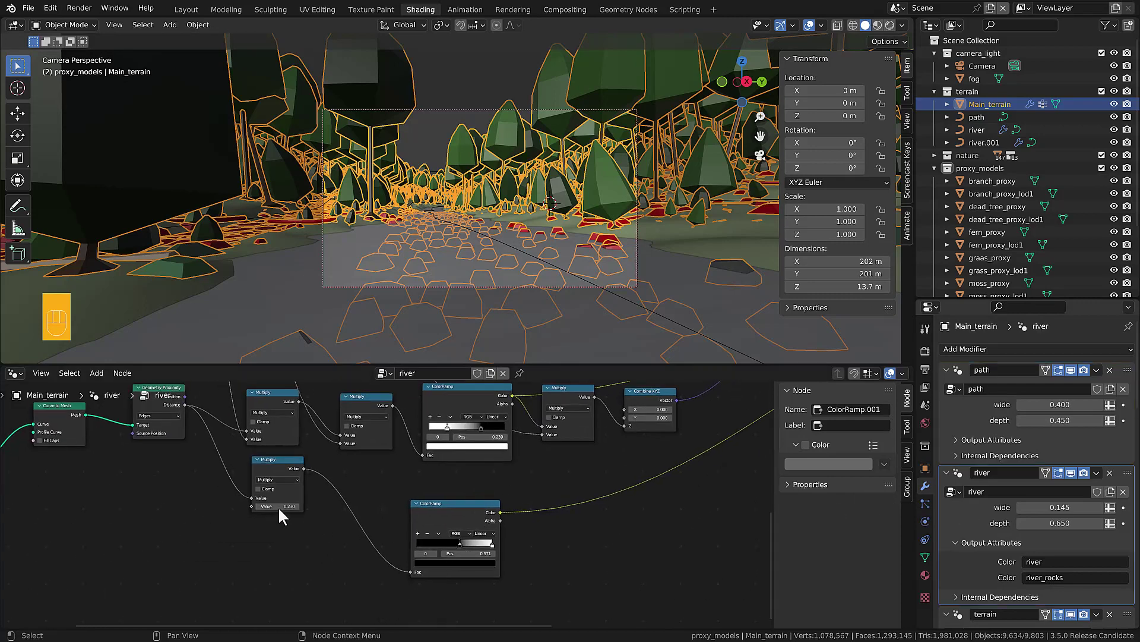
shift+drag(277, 506, 236, 506)
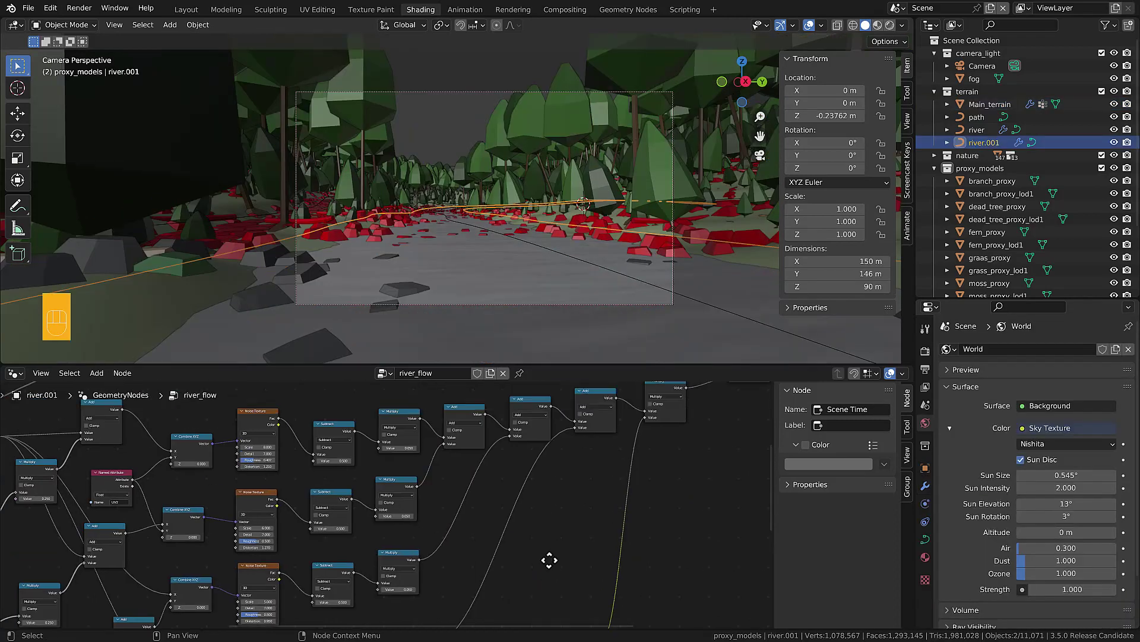
middle_drag(547, 558, 474, 434)
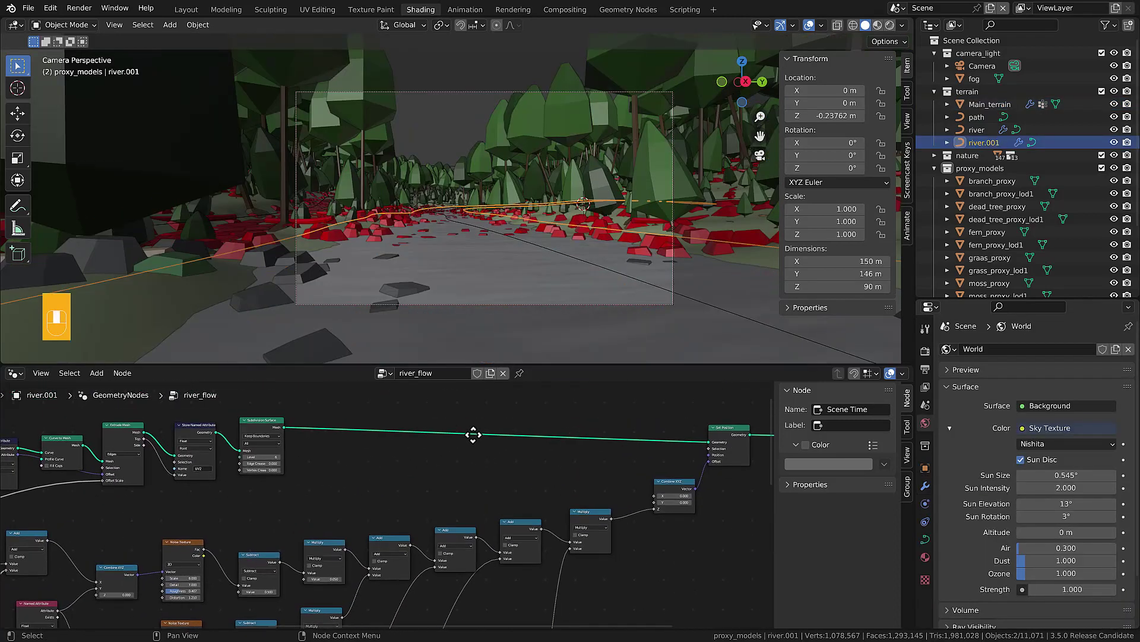
click(462, 106)
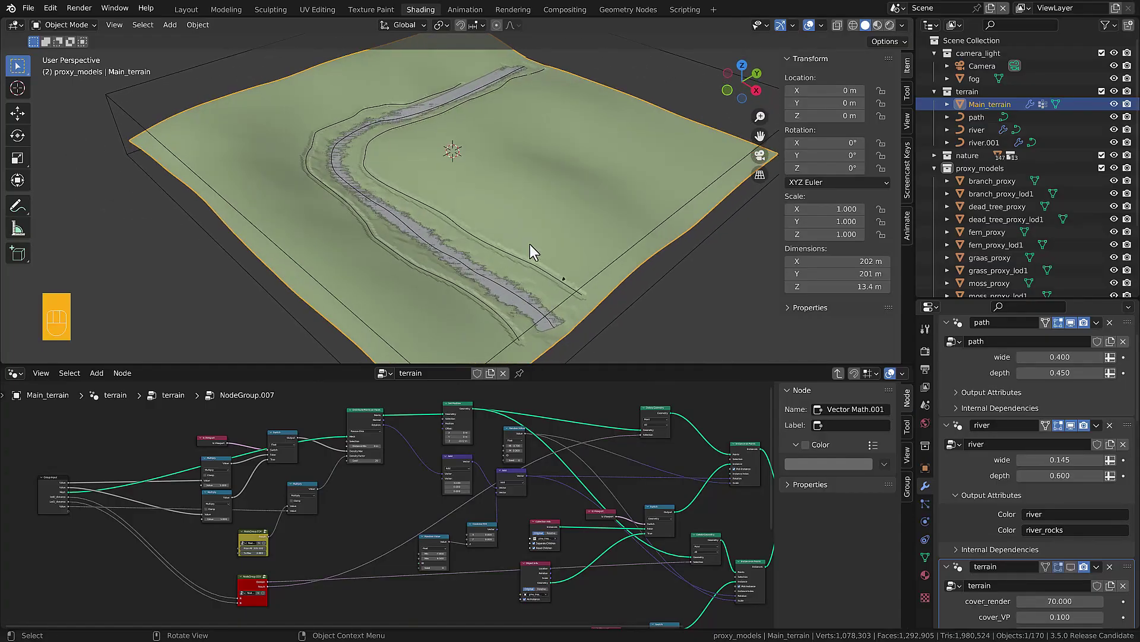
Step: Delete the river.001 water object and the path splines running along both river banks
click(975, 141)
key(Delete)
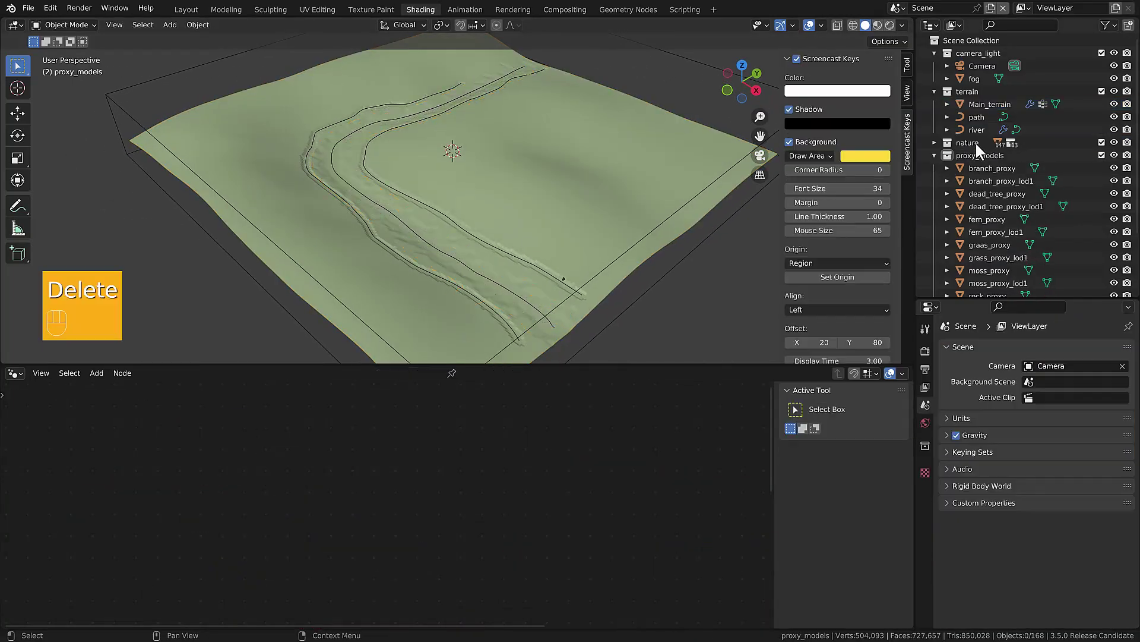
click(519, 259)
key(Tab)
click(452, 220)
shift+click(414, 265)
key(ctrl+l)
key(x)
click(425, 260)
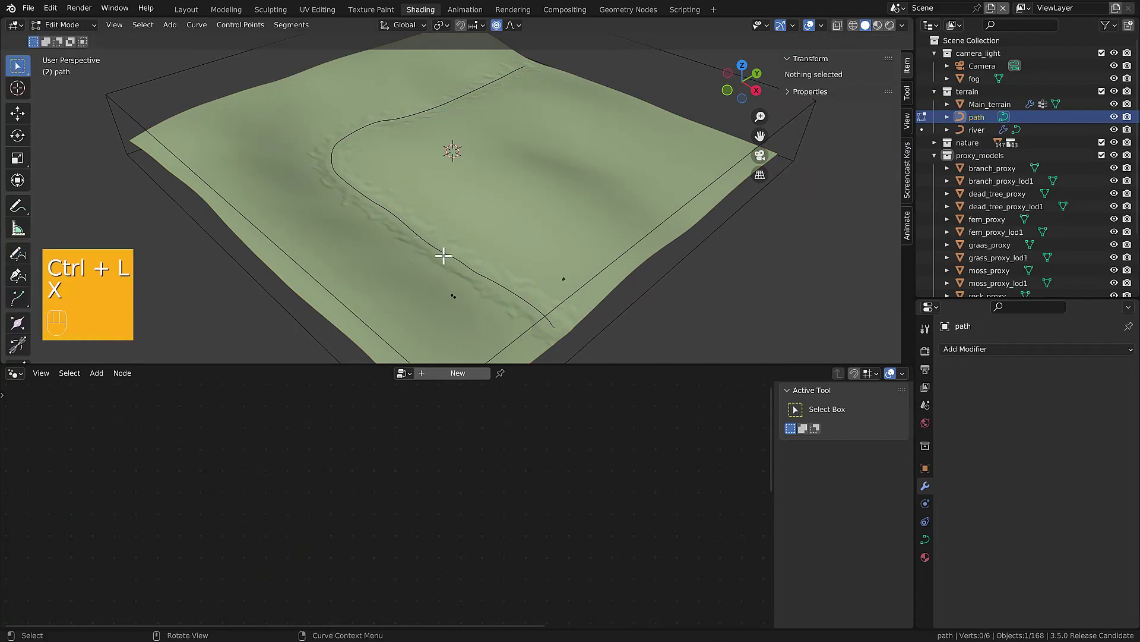
Step: Select the entire linked spline of the old river curve for removal
key(Tab)
click(444, 254)
key(Tab)
click(446, 255)
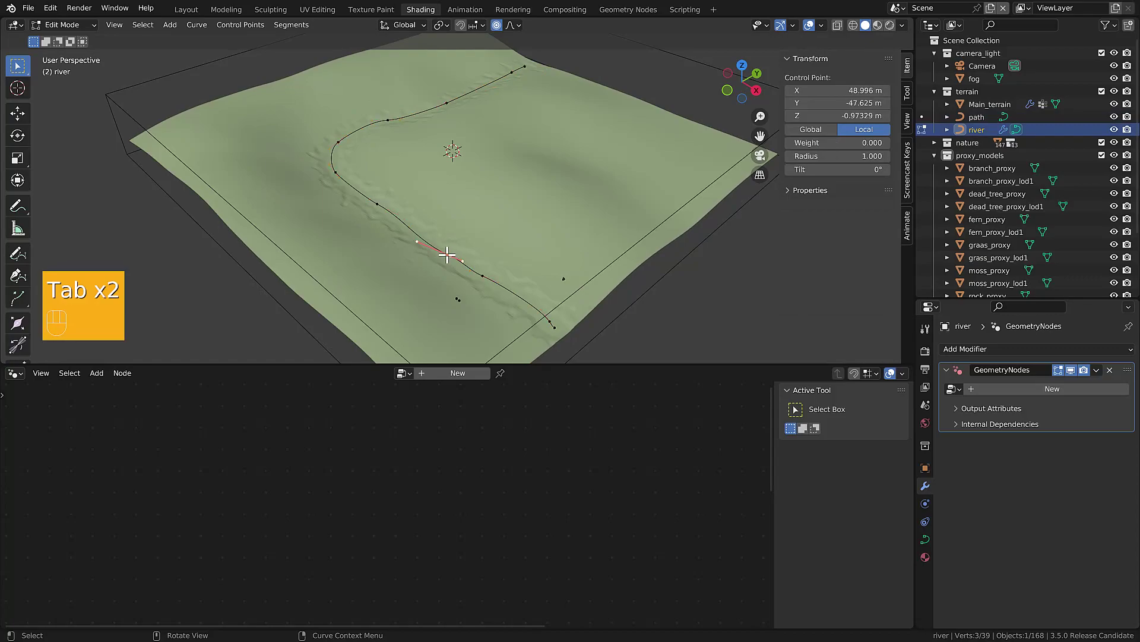
key(ctrl+l)
Step: Form a raised central hill and uneven slopes in Main_terrain by moving vertices with proportional editing
key(g)
key(g)
key(g)
key(g)
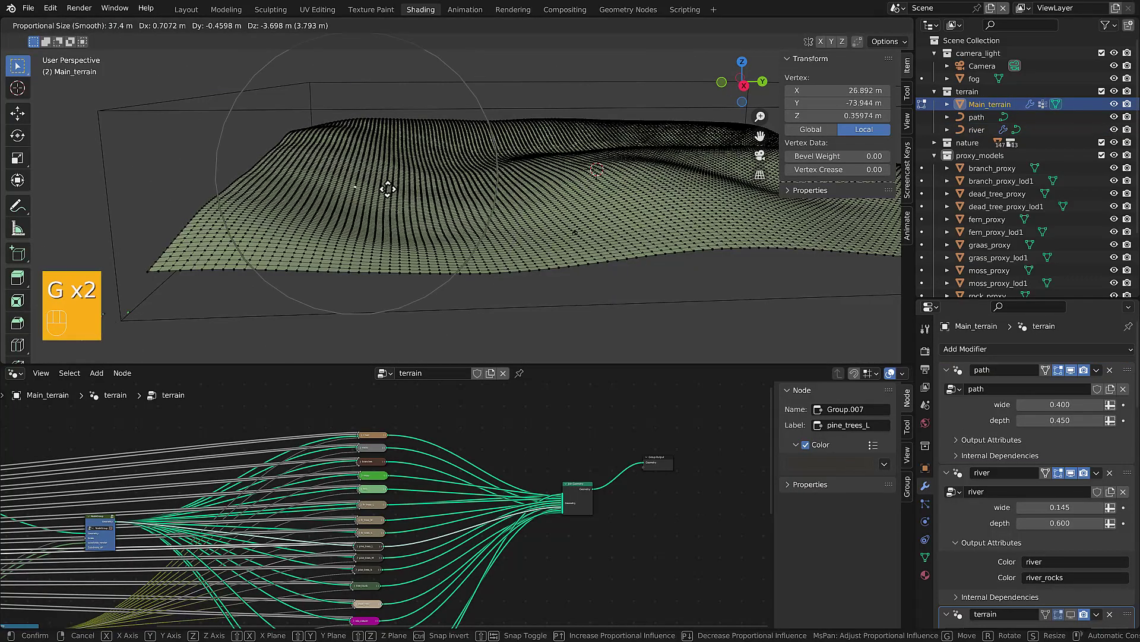
click(394, 161)
middle_drag(394, 161, 578, 194)
click(570, 178)
key(g)
click(563, 166)
key(g)
key(g)
click(580, 168)
click(574, 183)
key(g)
key(g)
key(g)
click(591, 178)
middle_drag(591, 179, 438, 176)
key(g)
key(g)
click(585, 201)
click(399, 215)
key(g)
click(398, 205)
key(g)
key(g)
click(427, 168)
key(g)
key(g)
key(g)
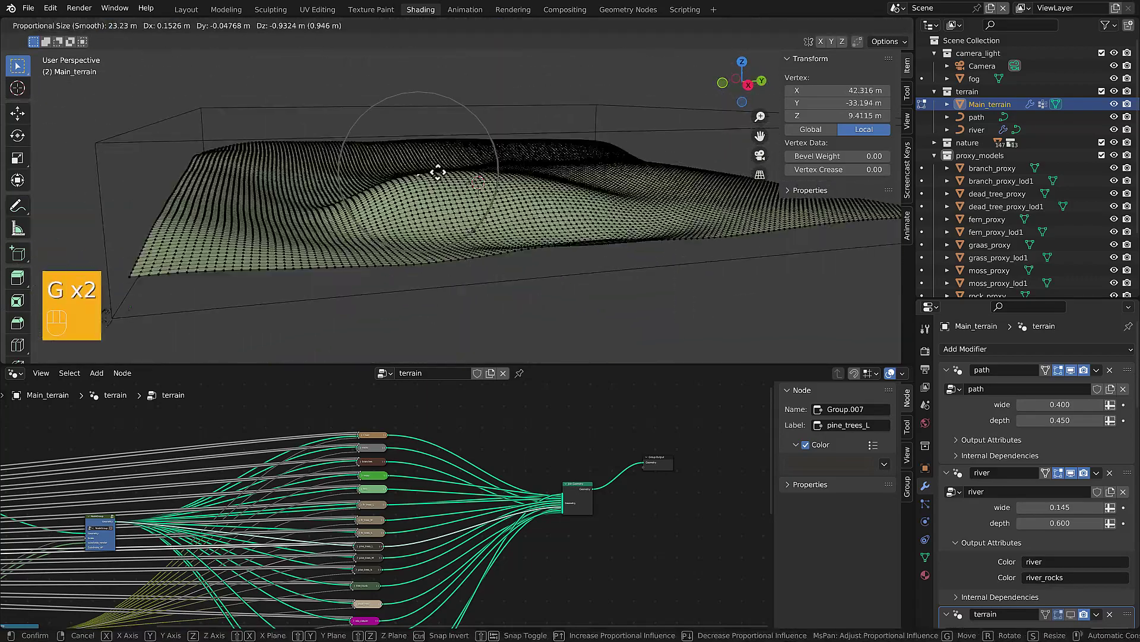
click(438, 173)
key(Tab)
key(Tab)
Step: Reshape the ground around the foot of the hill by moving more Main_terrain vertices with proportional editing
middle_drag(518, 206, 573, 191)
click(700, 186)
key(g)
click(677, 200)
click(625, 240)
key(g)
click(644, 218)
key(g)
key(g)
key(g)
click(579, 232)
key(g)
click(588, 235)
key(g)
click(596, 239)
key(g)
click(613, 257)
key(g)
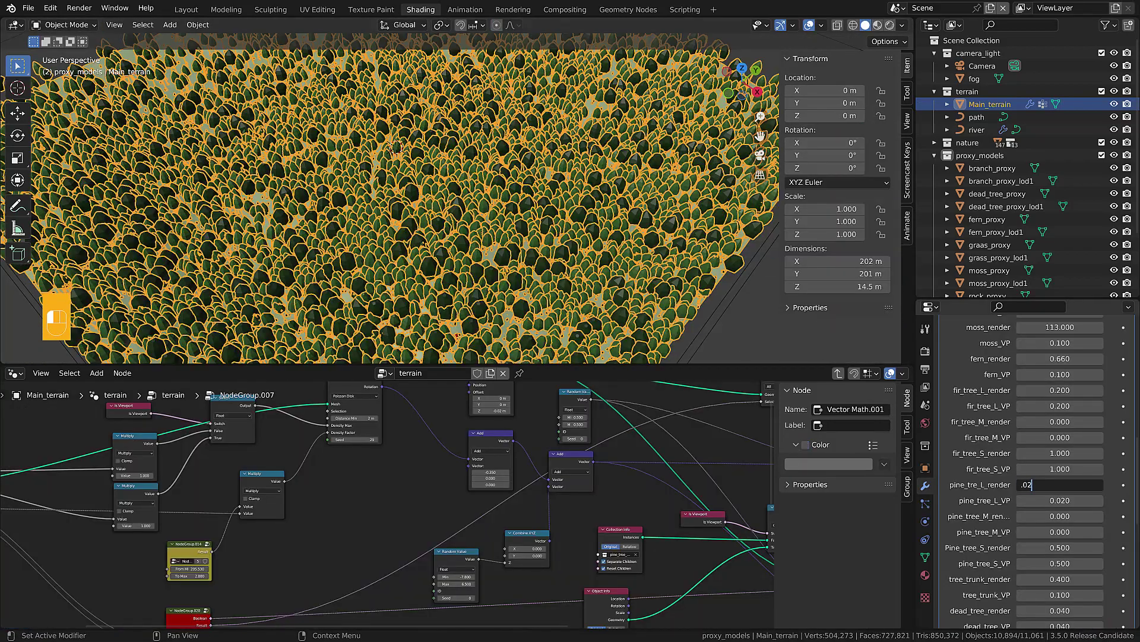
Step: Set pine_tre_L_render to 0.02 and view the whole forest from above outside the pine tree node group
key(Return)
click(722, 302)
scroll(653, 285, down, 2)
middle_drag(606, 274, 594, 253)
scroll(364, 104, down, 2)
key(Tab)
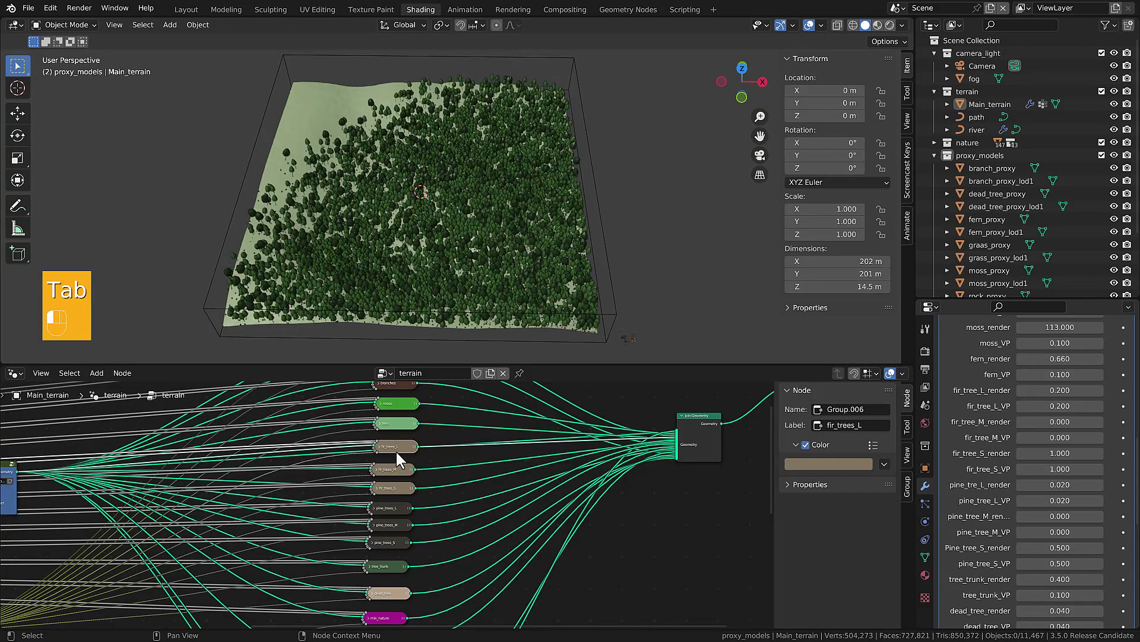
Step: Adjust the range values of the yellow mask group inside fir_trees_L to spread the fir trees over more of the terrain
key(Tab)
middle_drag(225, 547, 242, 536)
shift+drag(159, 563, 258, 562)
key(Tab)
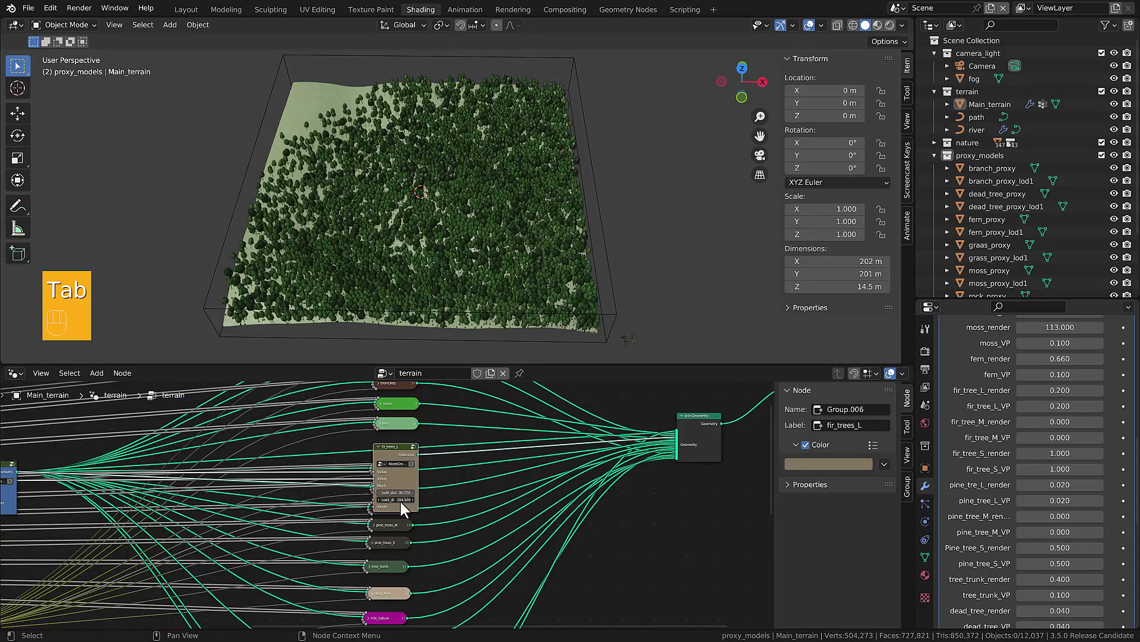
key(Tab)
mouse_move(170, 563)
mouse_down()
mouse_move(235, 563)
mouse_move(184, 569)
mouse_up()
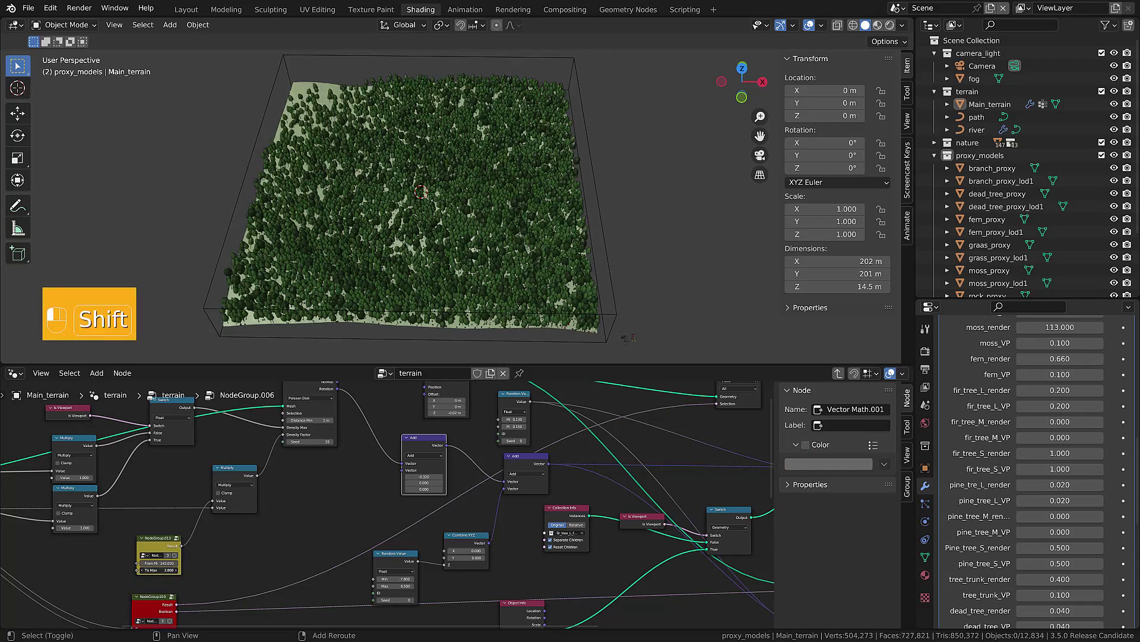
key(Tab)
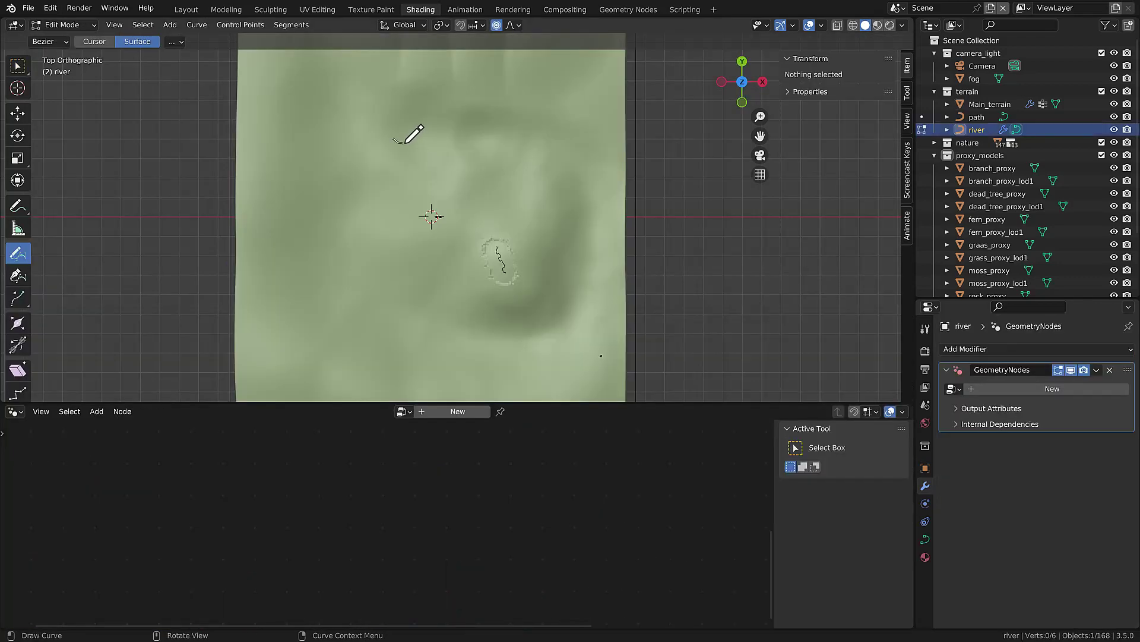
Step: Undo the short stroke and draw a river curve on the terrain surface that loops around the central hill
key(ctrl+z)
mouse_move(389, 141)
mouse_down()
mouse_move(522, 145)
mouse_move(573, 173)
mouse_move(591, 224)
mouse_up()
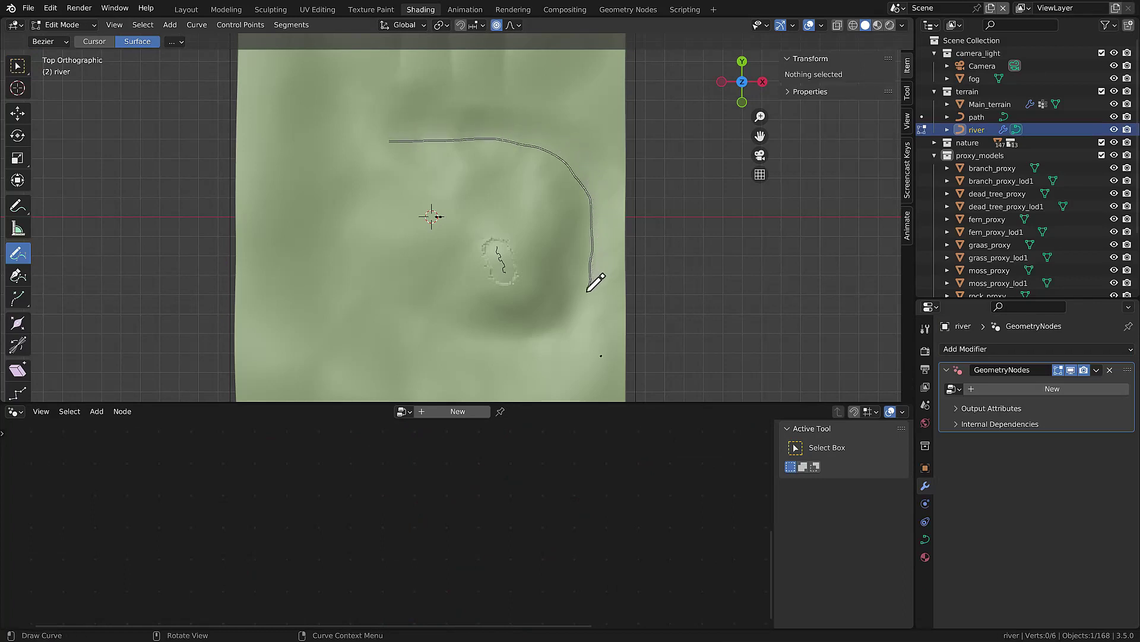
mouse_move(565, 327)
mouse_down()
mouse_move(501, 335)
mouse_move(401, 312)
mouse_move(353, 251)
mouse_move(369, 161)
mouse_move(339, 39)
mouse_up()
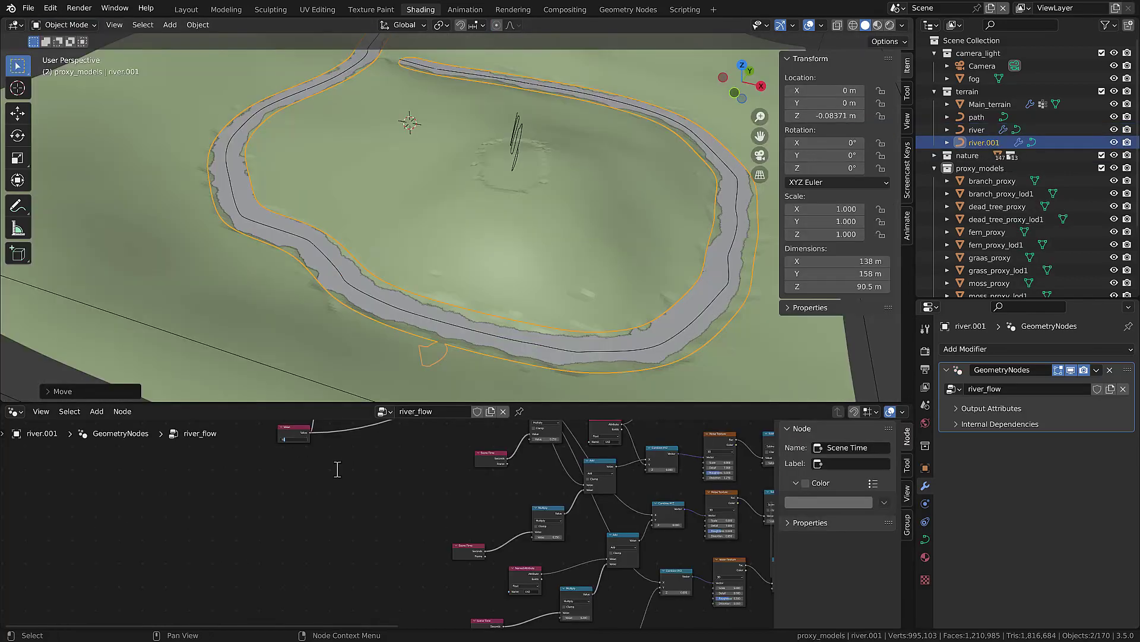
Step: Lower the river.001 water surface slightly along the Z axis
key(g)
key(z)
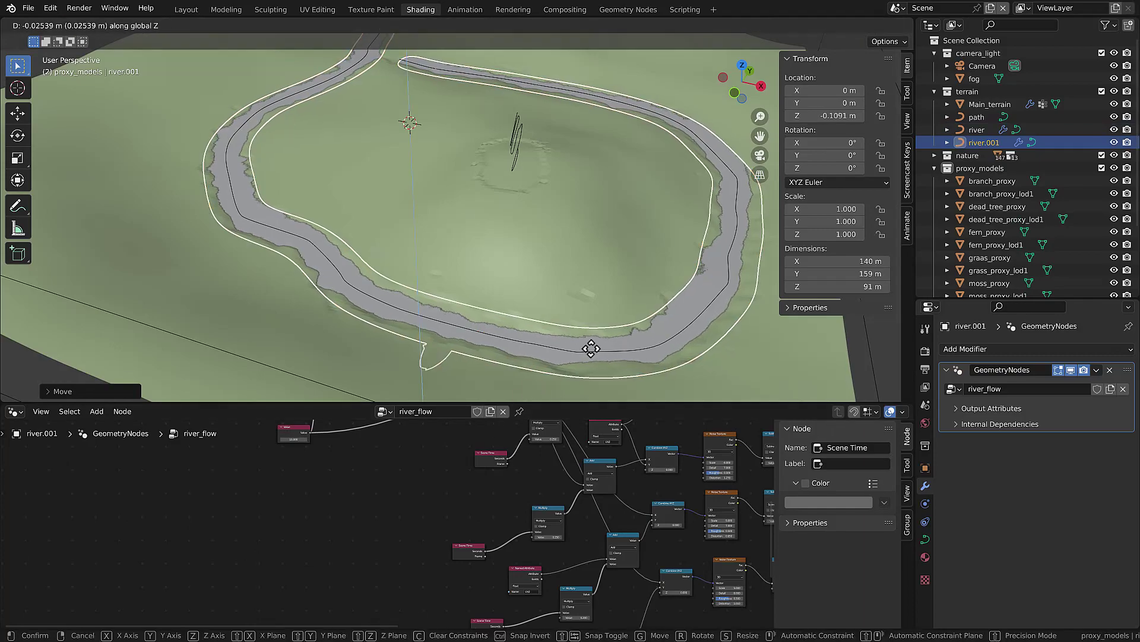
click(714, 205)
Step: Adjust the Main_terrain ground along the inner river bend by moving vertices with a small proportional editing radius
middle_drag(714, 204, 597, 236)
scroll(597, 237, up, 2)
click(585, 224)
key(Tab)
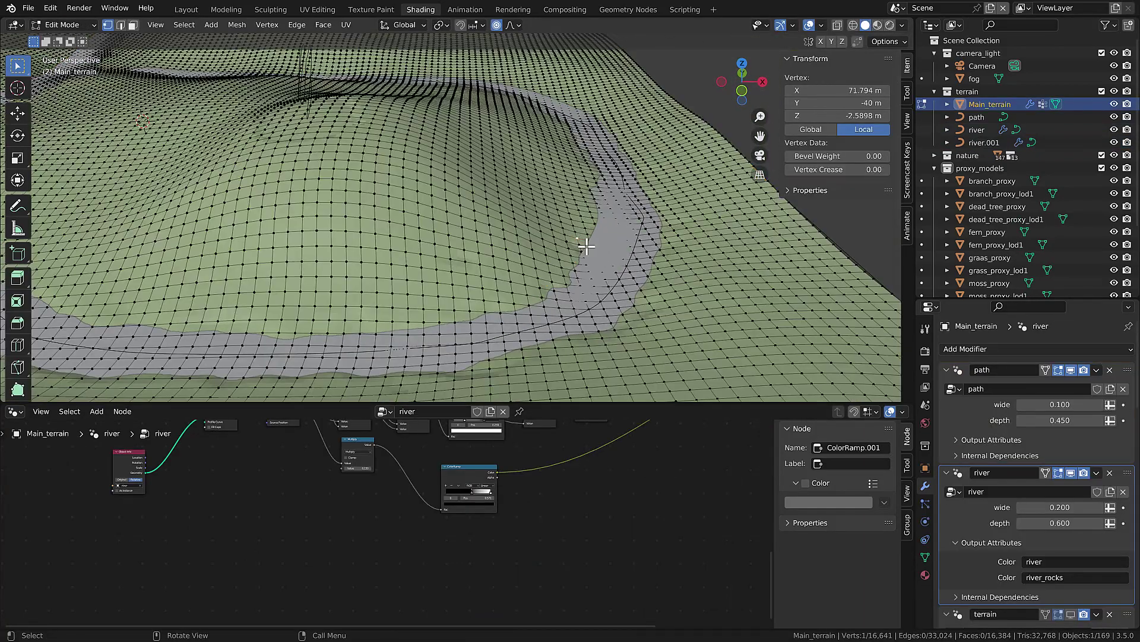
key(g)
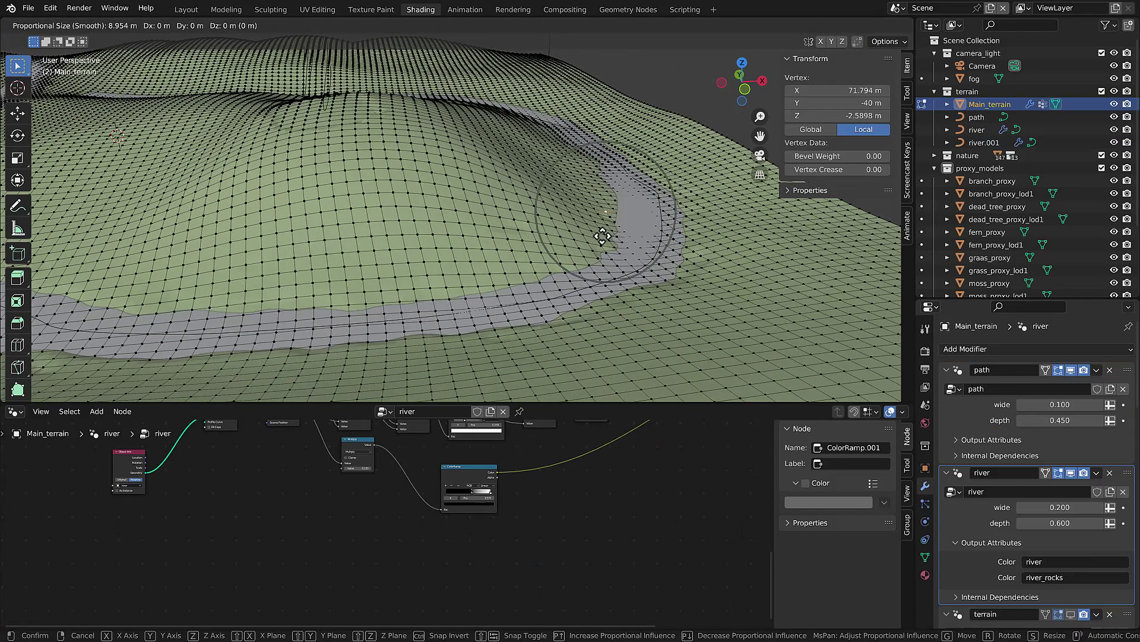
click(604, 200)
click(605, 198)
key(g)
click(605, 194)
click(605, 189)
middle_drag(634, 190, 623, 191)
key(g)
click(624, 190)
key(Tab)
scroll(536, 247, down, 5)
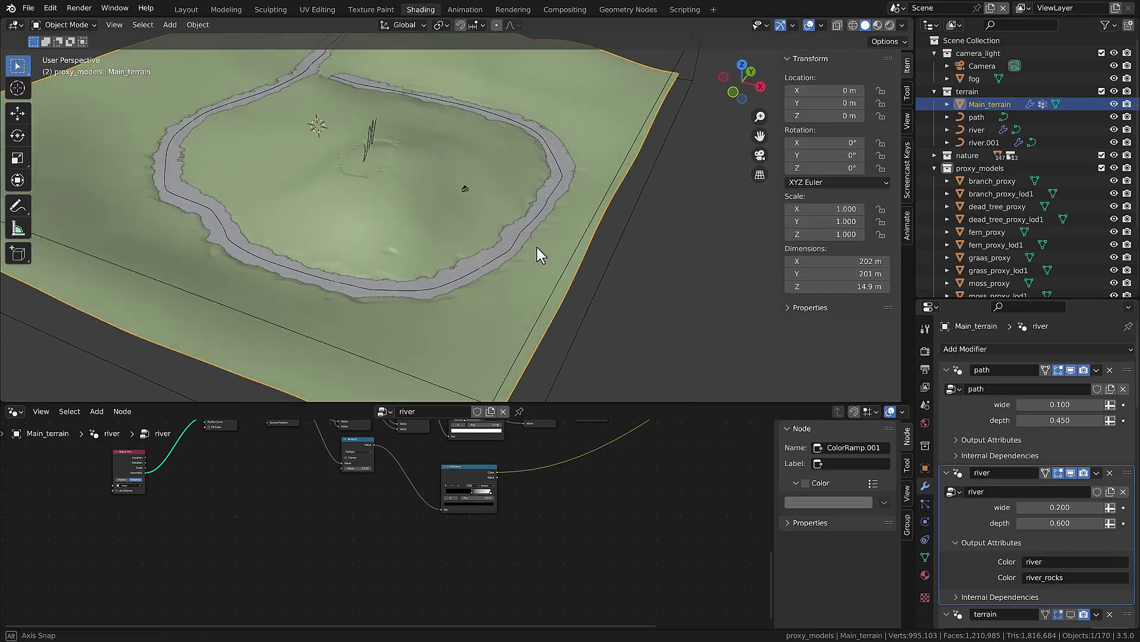
Step: Show the terrain modifier's scattered trees in the viewport and inspect the river loop and clearing from the camera and above
key(KP_0)
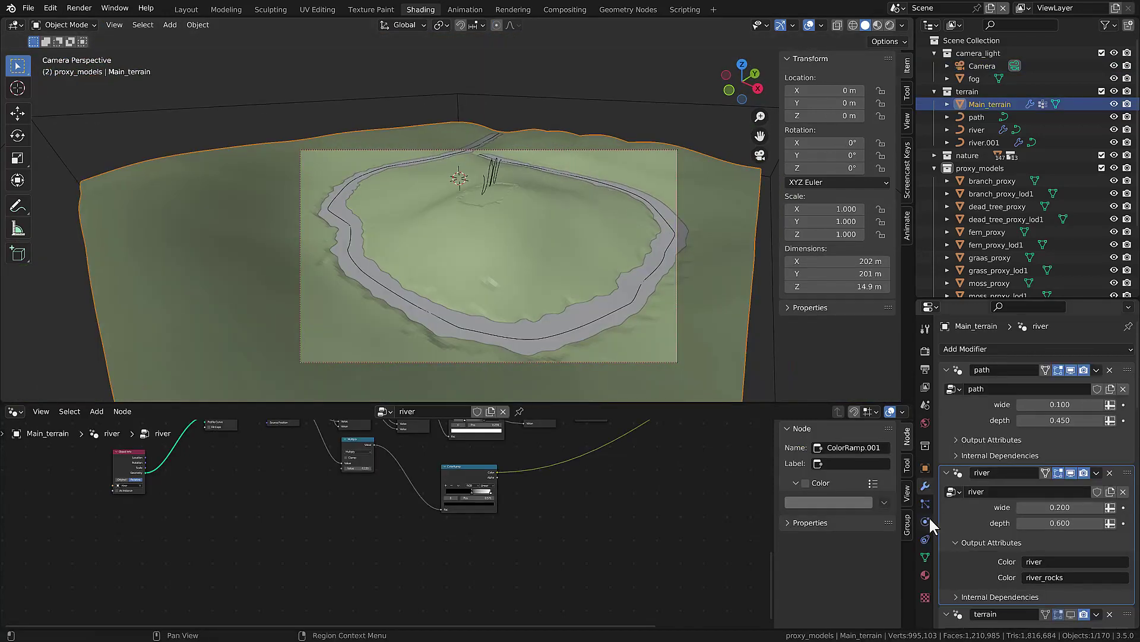
scroll(1045, 523, down, 4)
click(1071, 506)
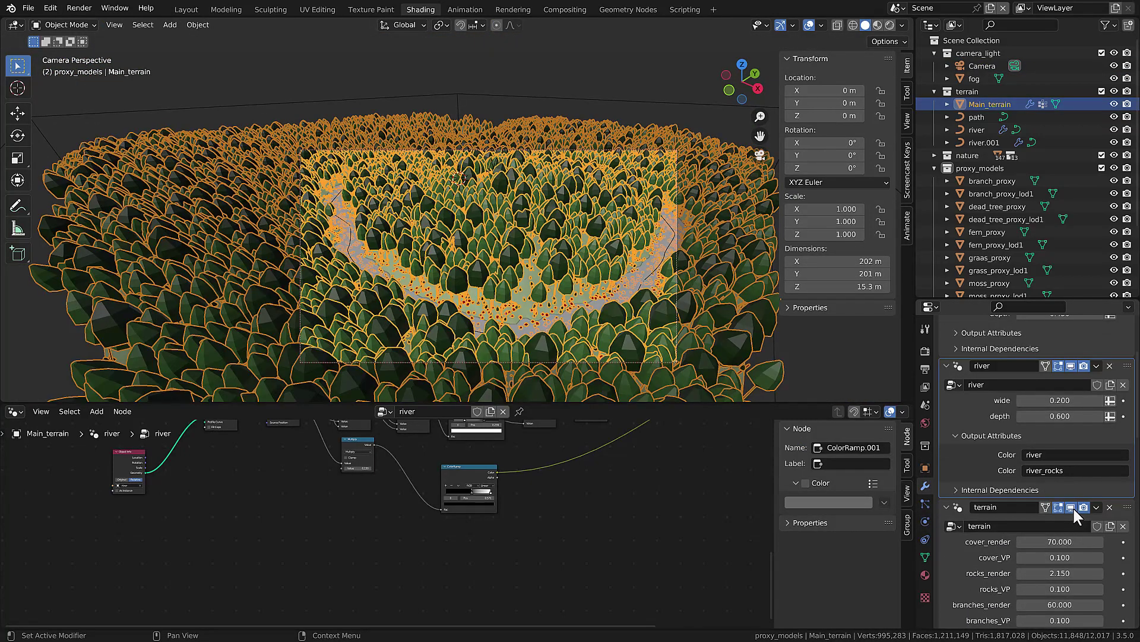
scroll(603, 215, up, 2)
middle_drag(583, 244, 501, 235)
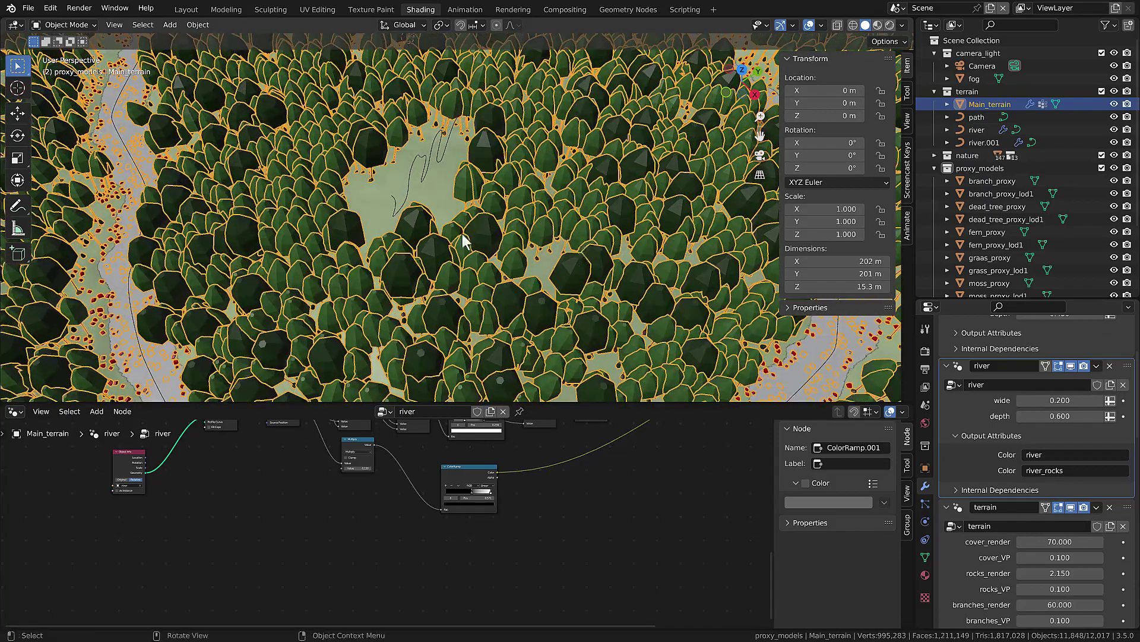
scroll(446, 163, down, 3)
scroll(445, 201, down, 3)
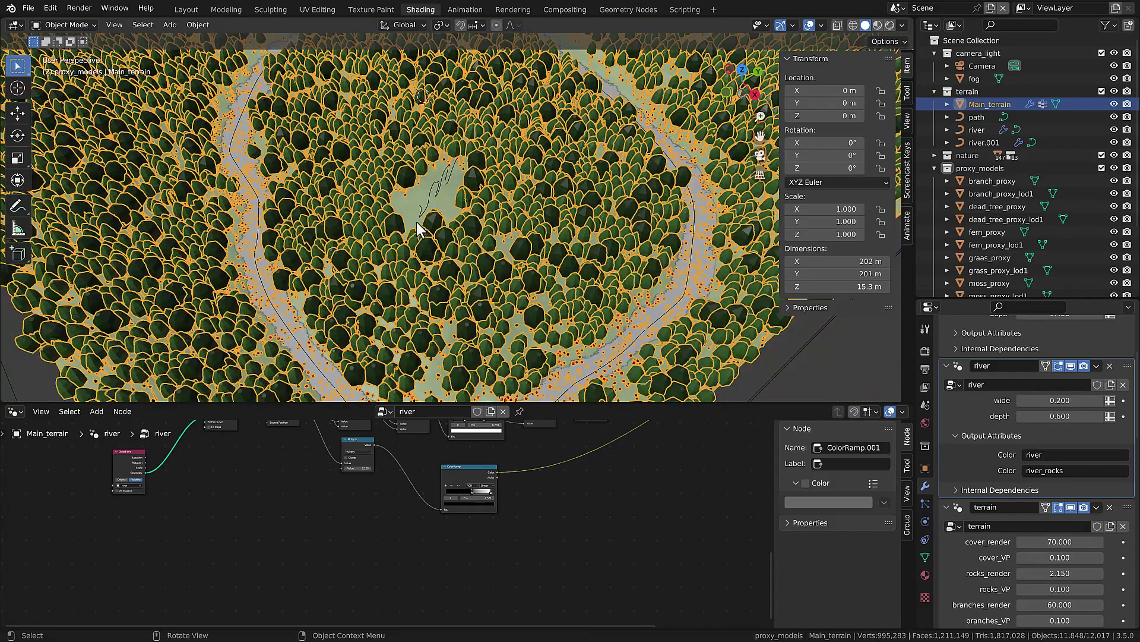
click(693, 321)
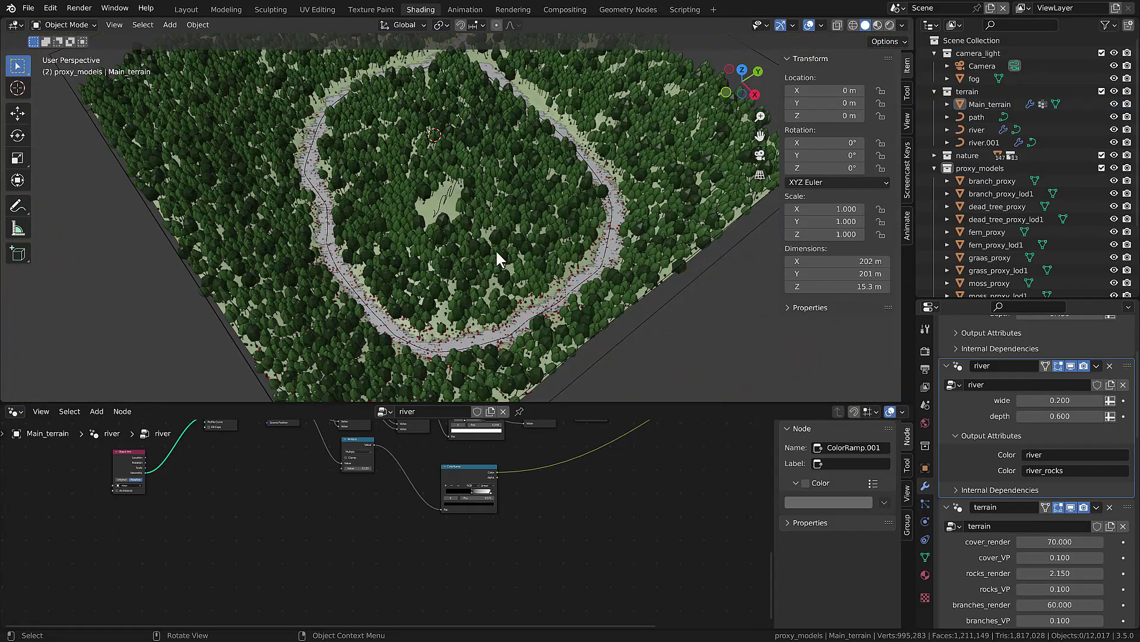
scroll(495, 248, up, 2)
middle_drag(495, 249, 474, 230)
scroll(474, 229, up, 2)
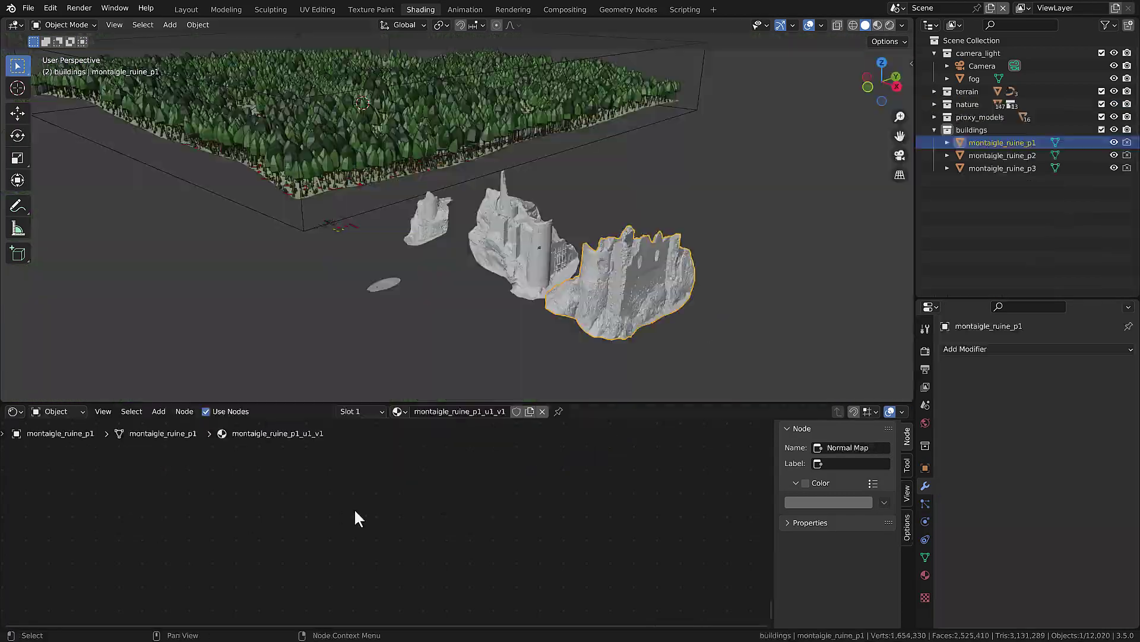
Step: Enable montaigle_ruine_p1 for rendering and inspect its roughness and normal map texture nodes
click(1127, 142)
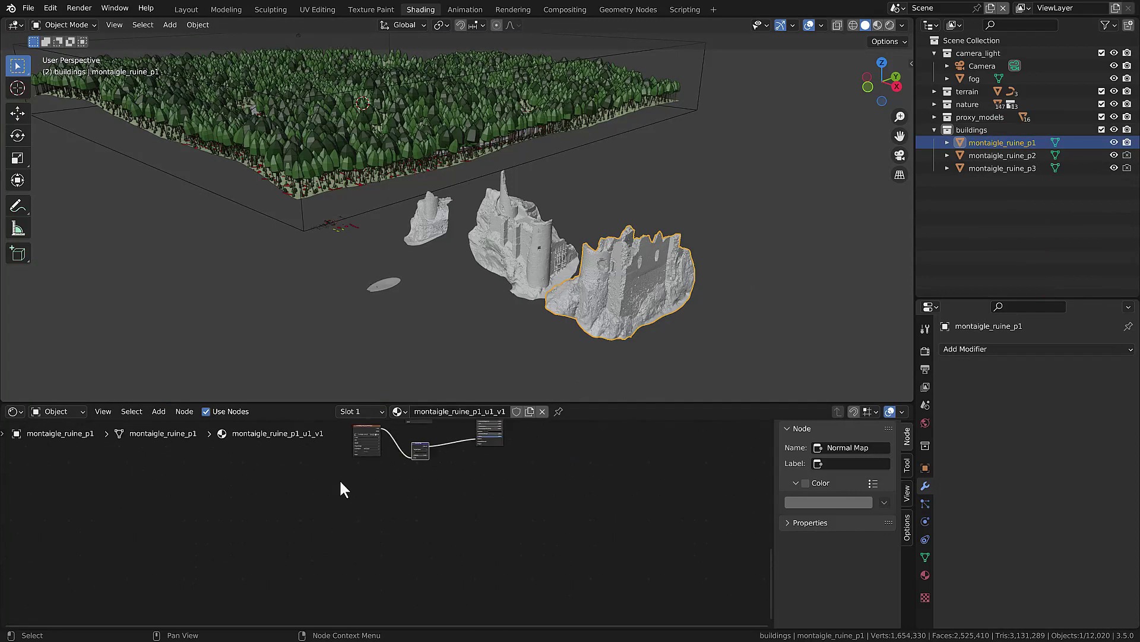
middle_drag(450, 448, 440, 523)
scroll(440, 523, up, 6)
middle_drag(490, 459, 451, 516)
scroll(451, 516, up, 6)
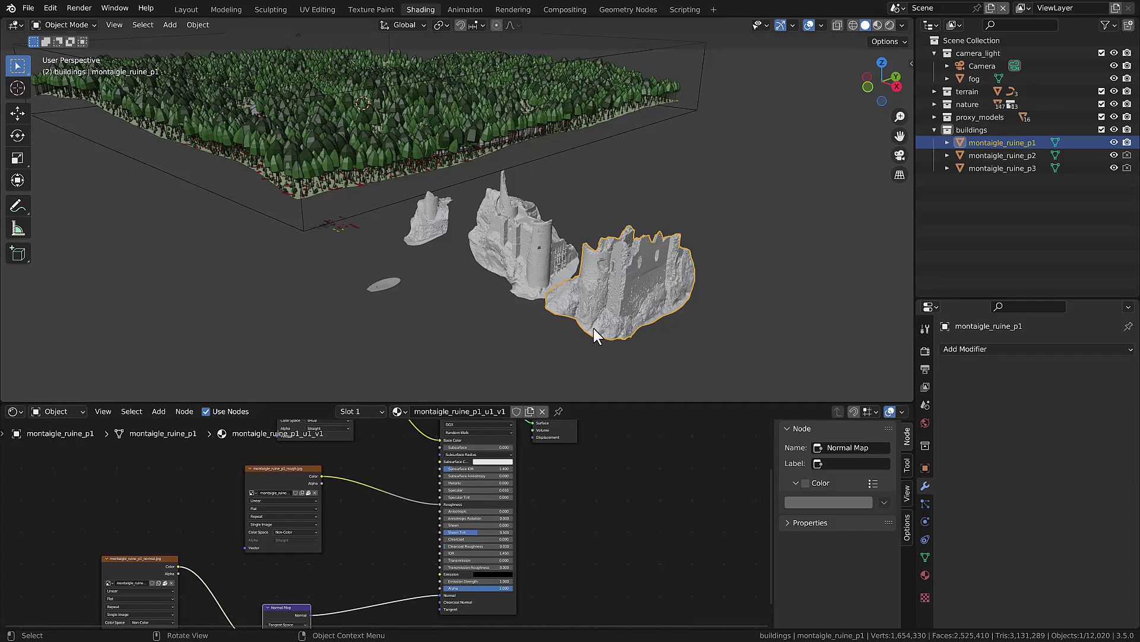
Step: Move the montaigle_ruine_p1 ruin into the forest area beside the river from the top view and scale it to fit
key(KP_7)
scroll(592, 326, down, 8)
key(g)
click(373, 224)
shift+middle_drag(373, 225, 459, 268)
scroll(459, 268, up, 5)
key(s)
click(462, 279)
scroll(464, 285, up, 5)
Step: Fine-tune the position of montaigle_ruine_p1 inside the river loop from above and from a perspective view
key(g)
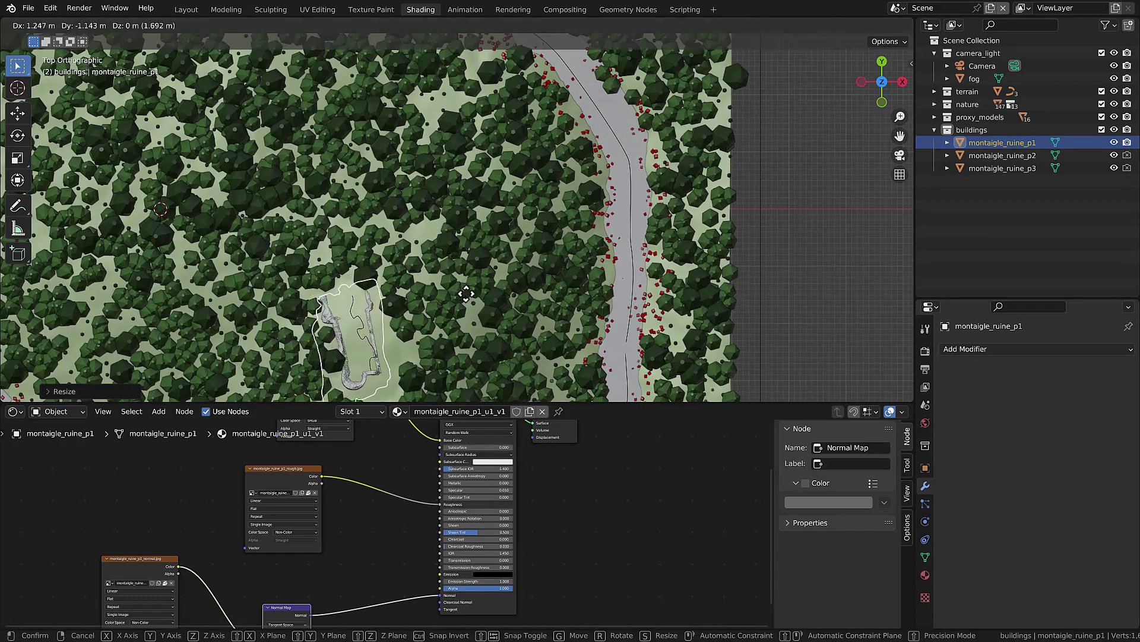
click(457, 286)
middle_drag(458, 285, 488, 284)
key(g)
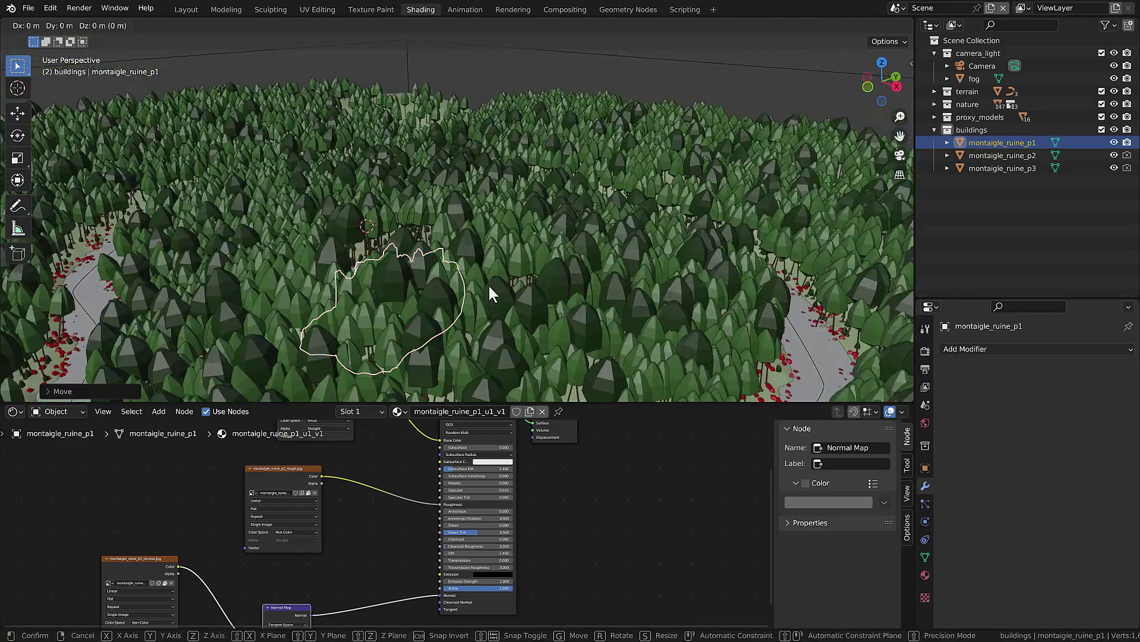
click(479, 240)
middle_drag(479, 240, 463, 287)
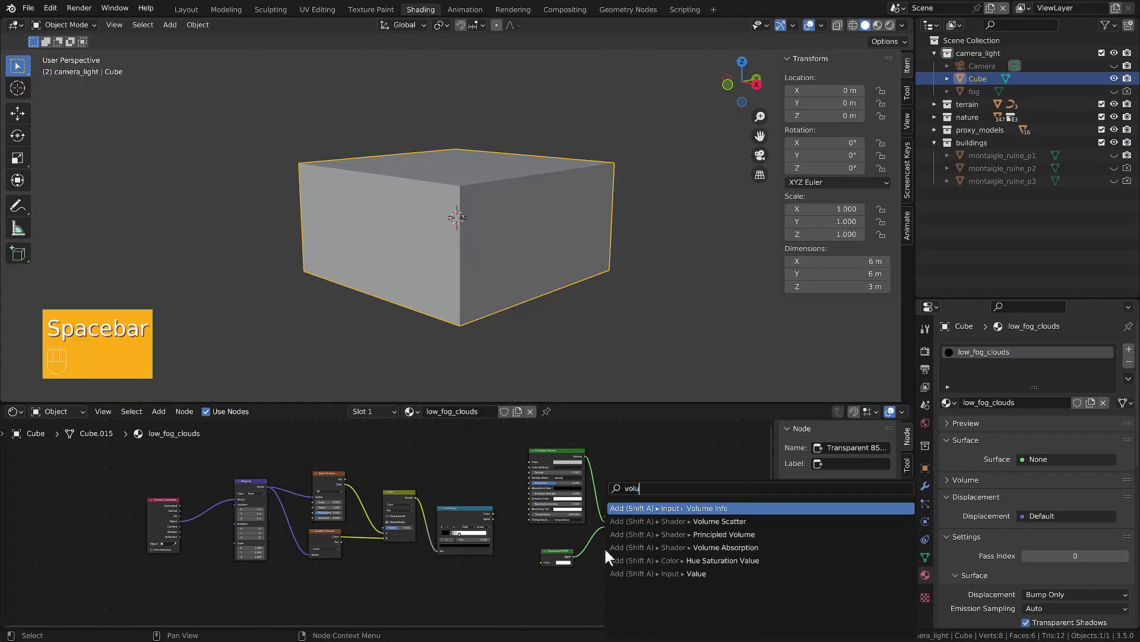
Step: Add a Volume Scatter node to low_fog_clouds, set its scattering values, and connect the ColorRamp colour to the Mix Shader factor
click(604, 546)
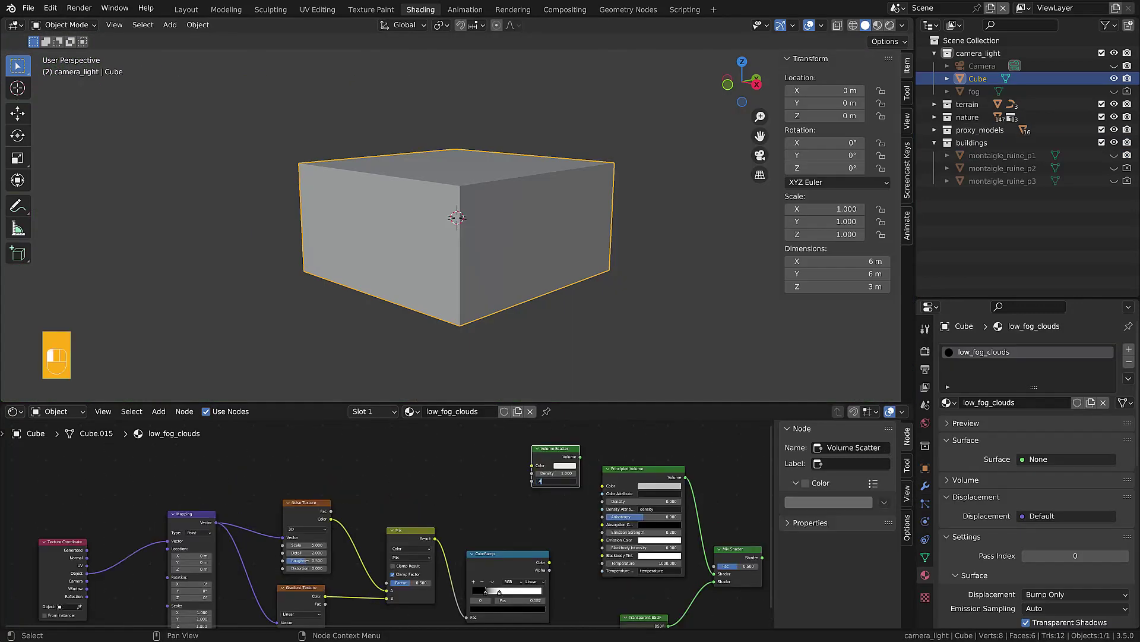
text(0.001)
key(Return)
scroll(593, 530, down, 4)
mouse_move(452, 516)
mouse_down()
mouse_move(572, 519)
mouse_move(660, 501)
mouse_up()
Step: Display the cube in rendered shading and set the Mapping node's Y rotation to -90°
click(925, 351)
key(z)
click(494, 192)
middle_drag(511, 202, 493, 267)
shift+middle_drag(493, 267, 579, 288)
scroll(98, 551, up, 4)
double_click(222, 532)
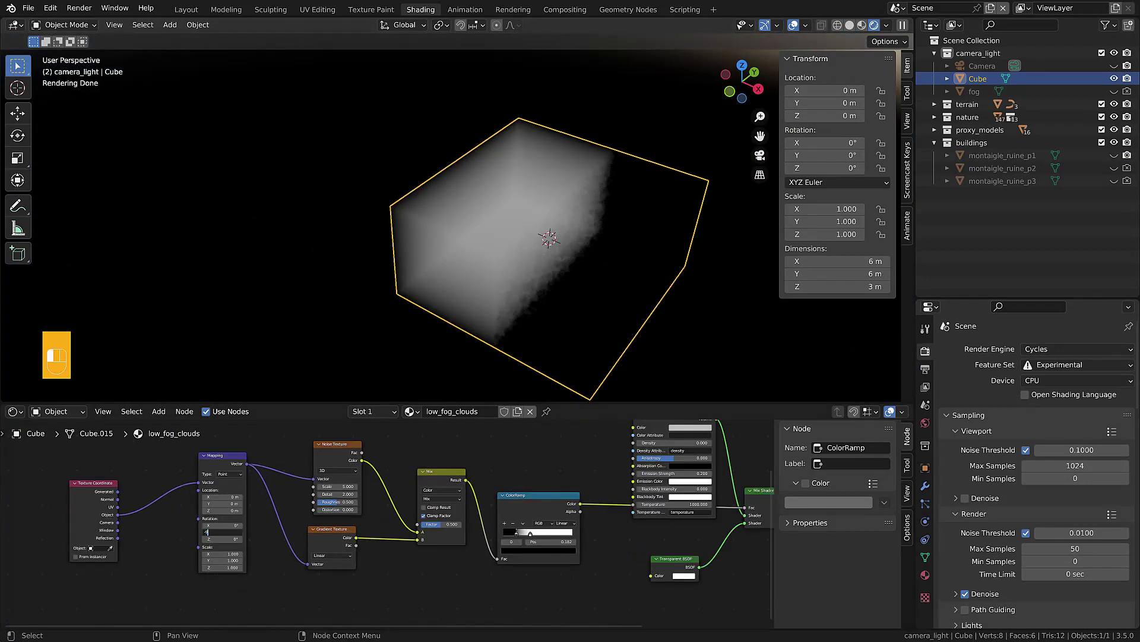
text(-90)
key(Return)
Step: Reposition the ColorRamp stops to tighten the transition between dense fog and empty space in the cube
middle_drag(499, 309, 511, 243)
drag(517, 533, 531, 532)
drag(530, 533, 524, 533)
Step: Enable a transparent film background in the render settings
middle_drag(484, 238, 475, 327)
scroll(989, 540, down, 18)
click(965, 562)
Step: Lower the Noise Texture scale to about 0.77 and adjust its detail for larger, cloudier fog shapes
shift+middle_drag(621, 291, 583, 294)
scroll(583, 294, up, 2)
drag(343, 485, 316, 485)
middle_drag(451, 309, 458, 288)
mouse_move(339, 494)
mouse_down()
mouse_move(351, 493)
mouse_move(342, 502)
mouse_up()
Step: Balance noise against gradient with a Mix factor of about 0.41, shift the Mapping X location to about 0.11 m, and nudge the ColorRamp stop
middle_drag(464, 324, 386, 325)
shift+drag(442, 524, 407, 524)
shift+drag(221, 497, 234, 497)
mouse_move(530, 534)
mouse_down()
mouse_move(539, 534)
mouse_move(528, 533)
mouse_up()
shift+drag(440, 524, 442, 524)
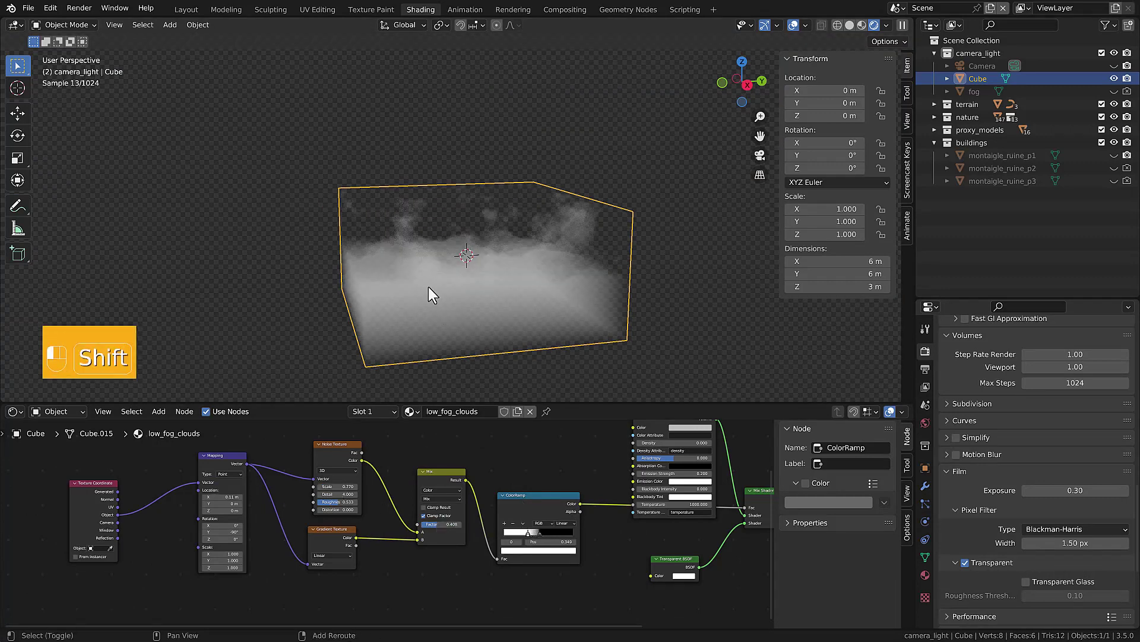
Step: Thin the fog into a low cloud layer by reducing the Mapping X location and Mix factor and readjusting the ColorRamp stops
middle_drag(630, 249, 676, 249)
shift+drag(223, 497, 209, 497)
shift+drag(441, 524, 420, 524)
drag(540, 533, 537, 534)
shift+drag(222, 496, 208, 496)
shift+drag(528, 534, 531, 532)
middle_drag(498, 333, 519, 342)
shift+drag(537, 533, 541, 534)
shift+drag(532, 533, 534, 533)
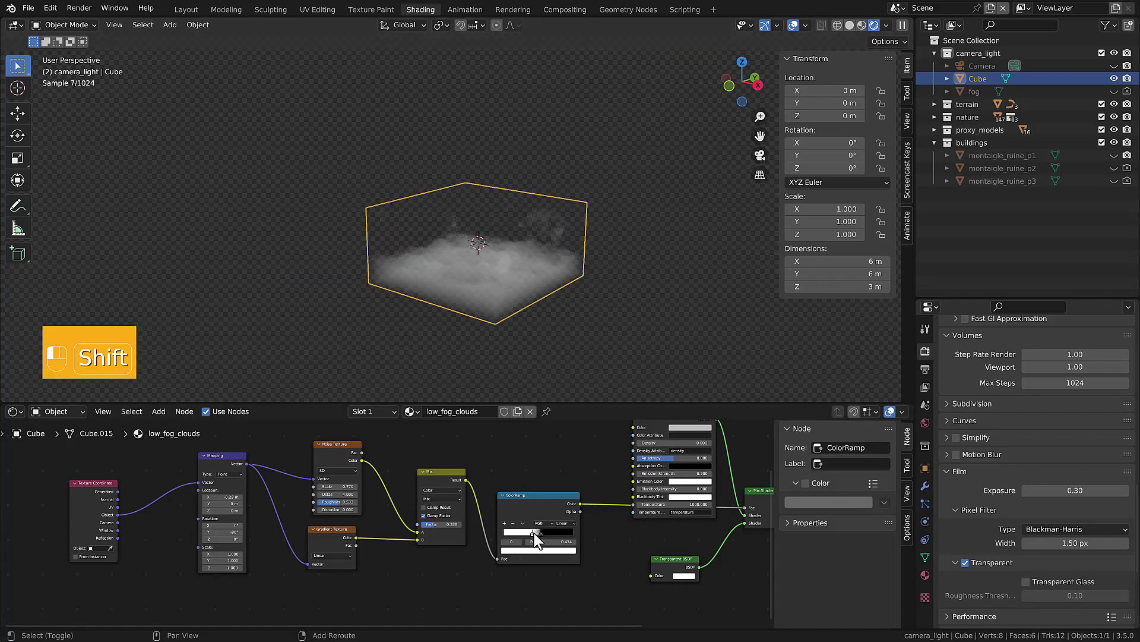
shift+drag(223, 497, 211, 497)
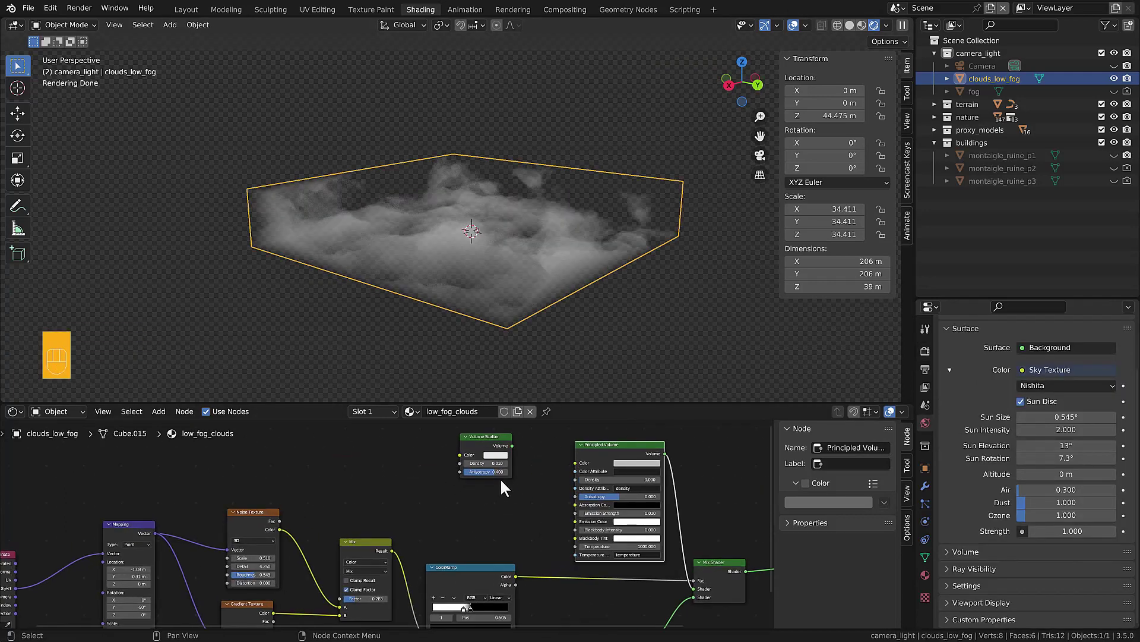
Step: Set the Volume Scatter density to 0.012 and isolate clouds_low_fog in rendered shading through the camera
click(482, 463)
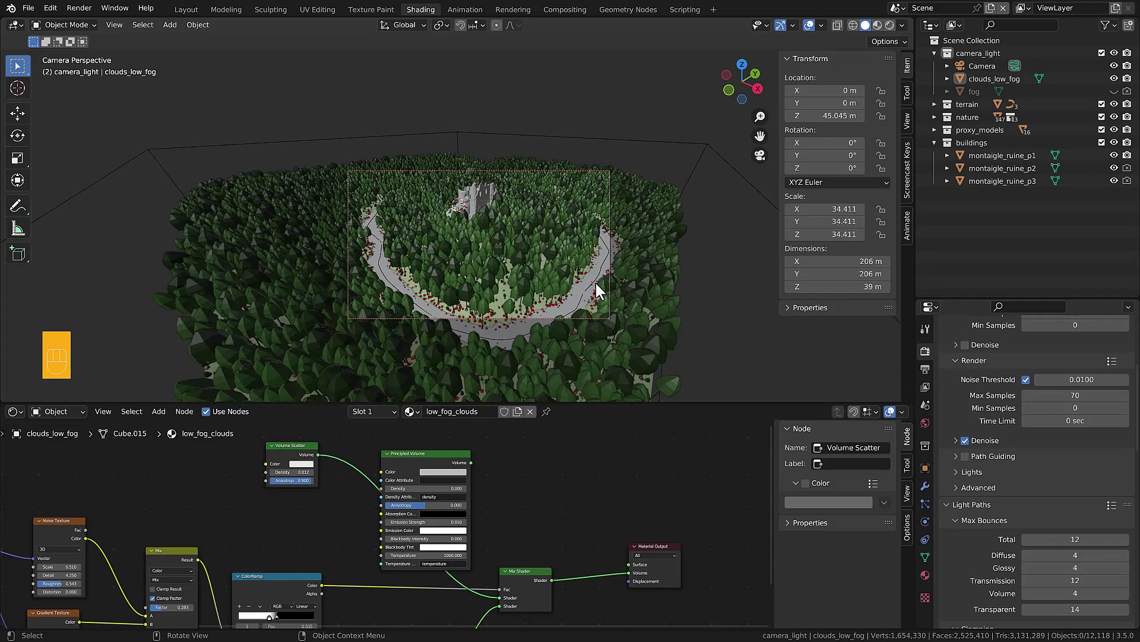
click(525, 261)
key(shift+h)
key(z)
click(490, 195)
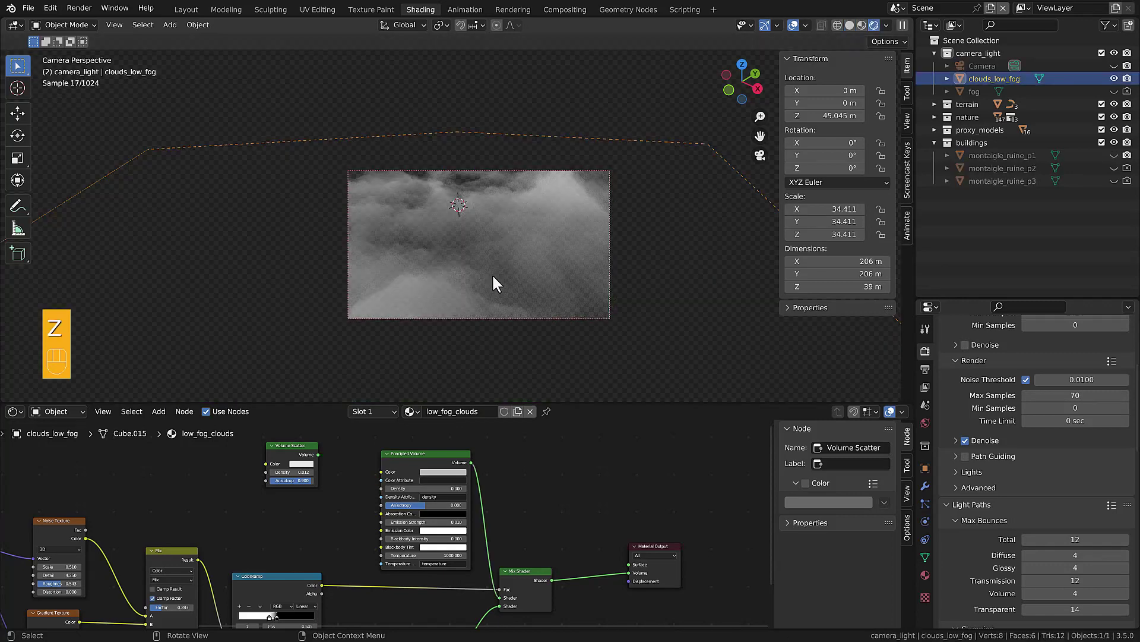
Step: Shift the fog pattern of clouds_low_fog by increasing the Mapping node's Z location
middle_drag(265, 481, 483, 461)
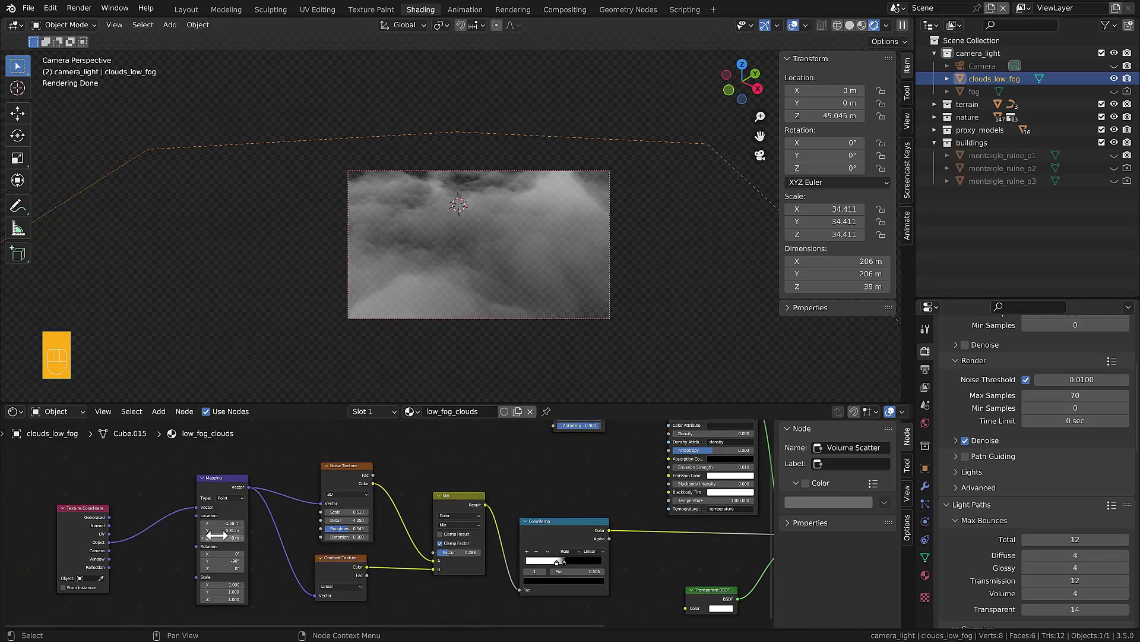
shift+drag(219, 537, 240, 538)
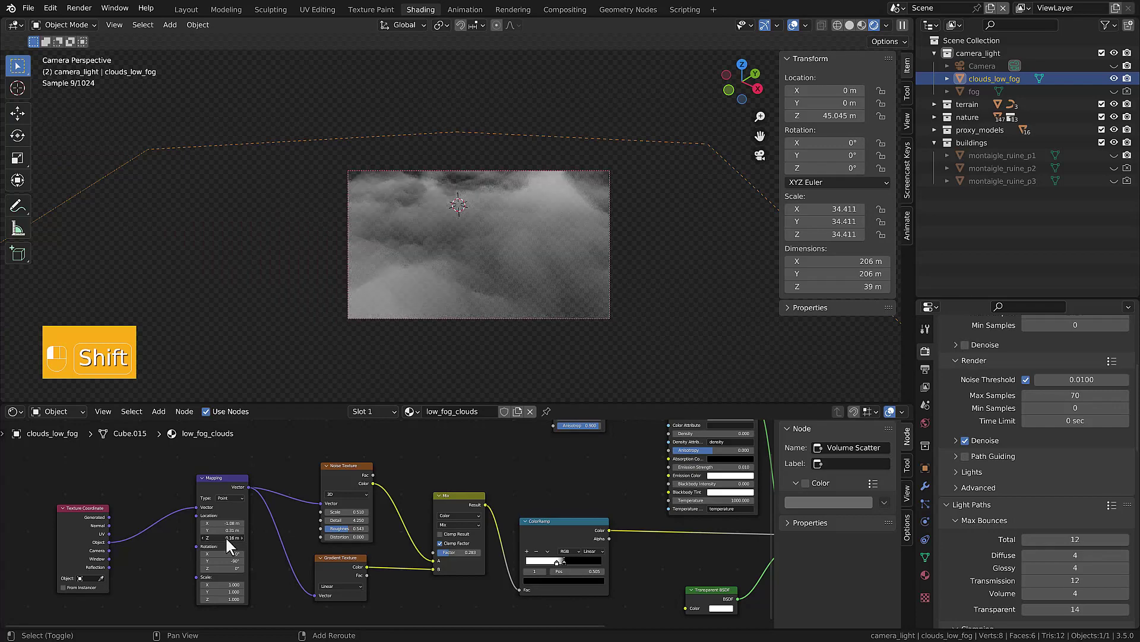